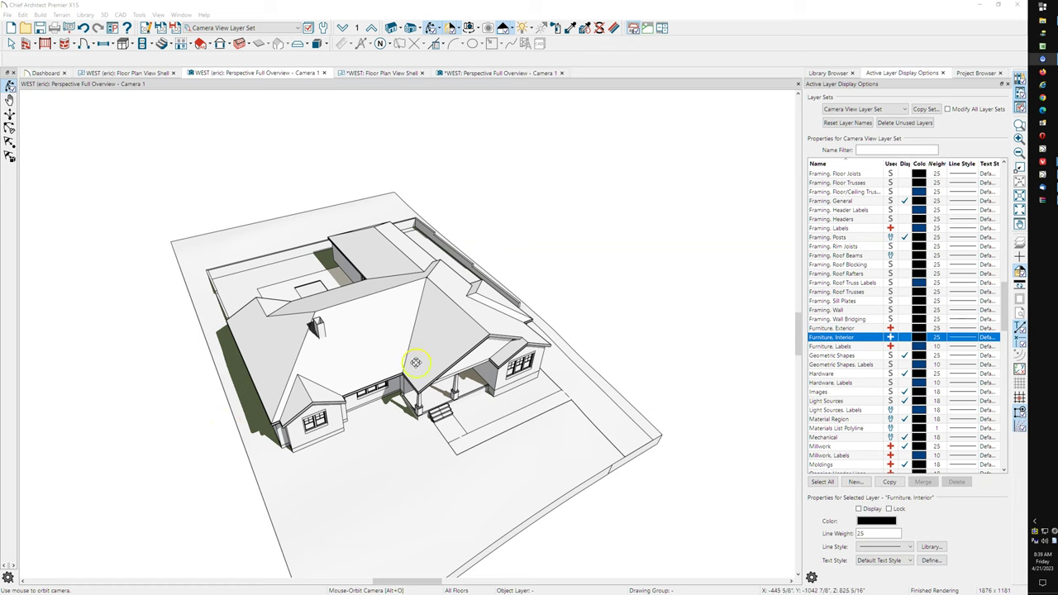
# Step: Turn the surface patterns on in the perspective overview of the house and switch them back off
pyautogui.moveTo(413, 361); pyautogui.dragTo(438, 335)
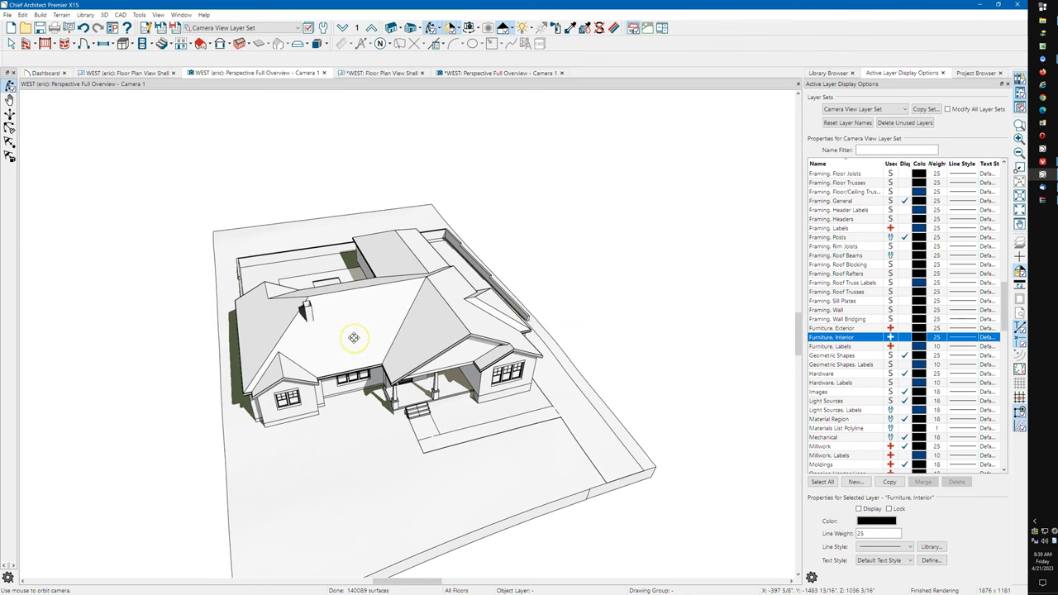
pyautogui.moveTo(354, 337); pyautogui.dragTo(314, 293)
pyautogui.moveTo(328, 331); pyautogui.dragTo(329, 333)
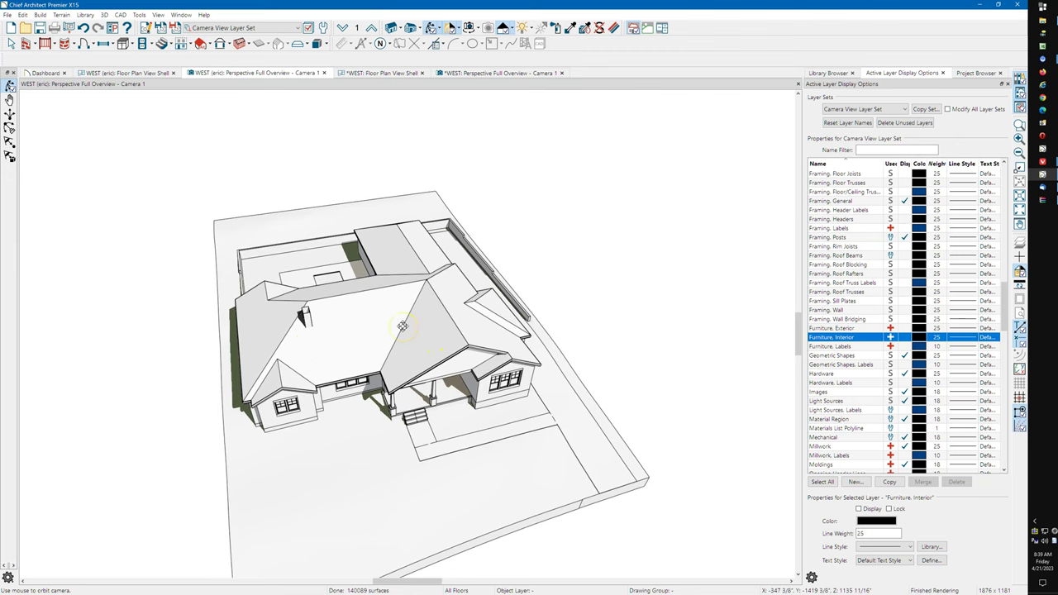
pyautogui.click(105, 16)
pyautogui.moveTo(172, 225)
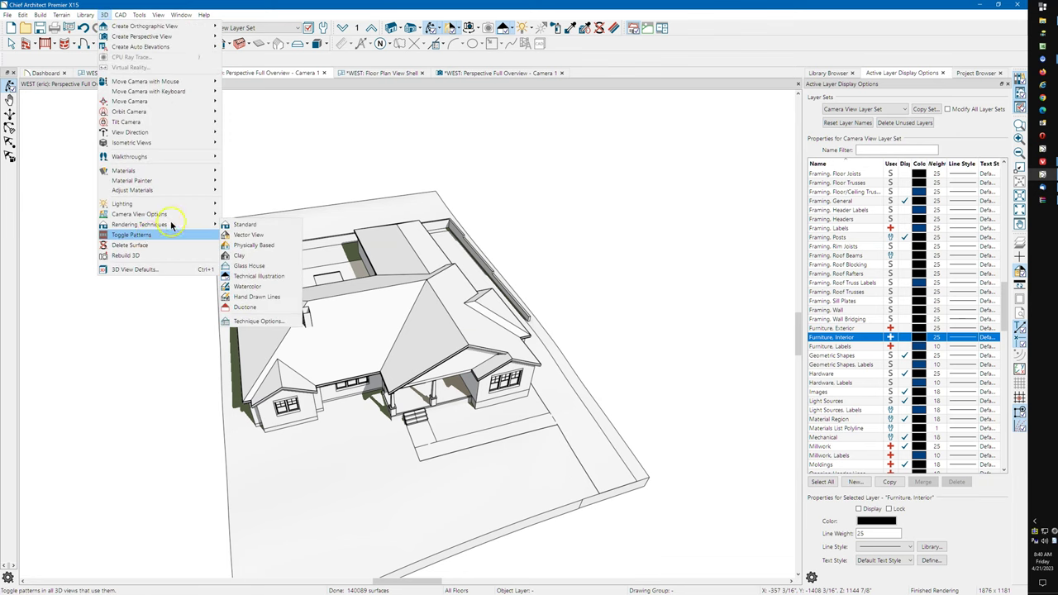
pyautogui.click(132, 234)
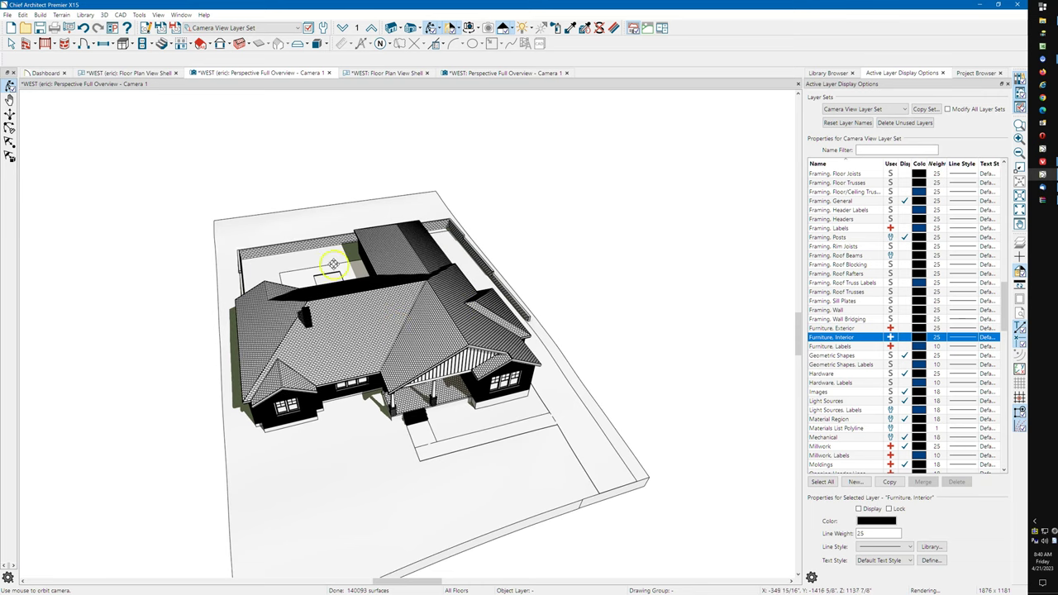
pyautogui.click(104, 15)
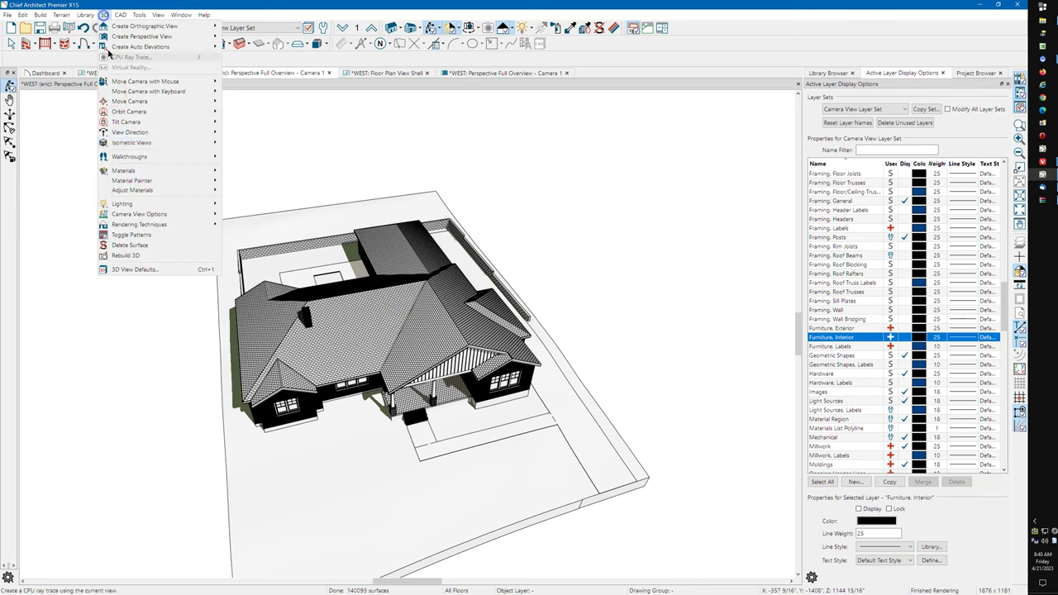
pyautogui.click(124, 235)
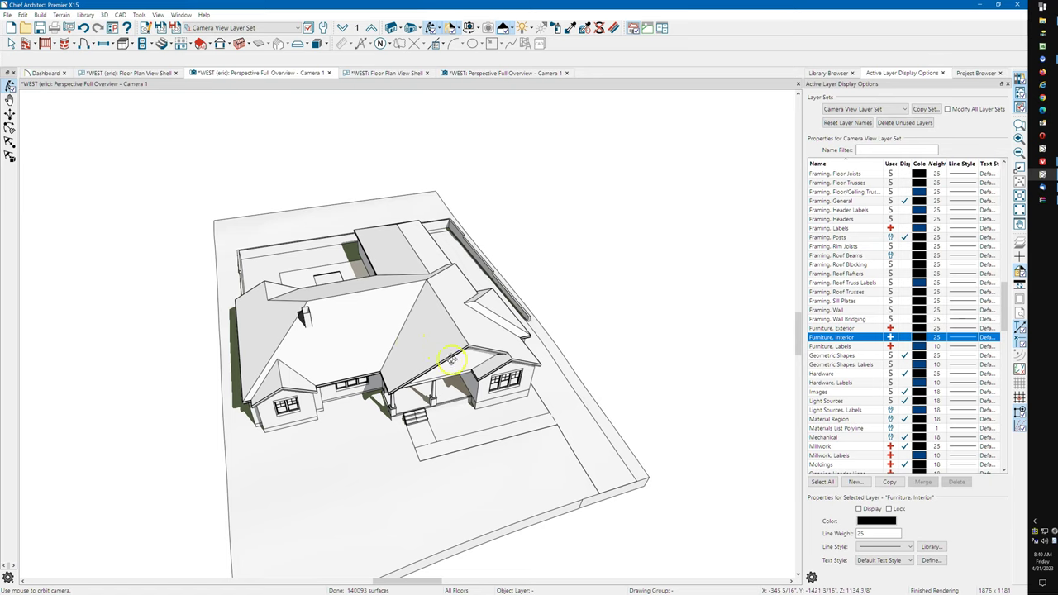
# Step: Inspect the triangular roof plane above the front porch and view the whole roof layout from above
pyautogui.press('space')
pyautogui.click(437, 351)
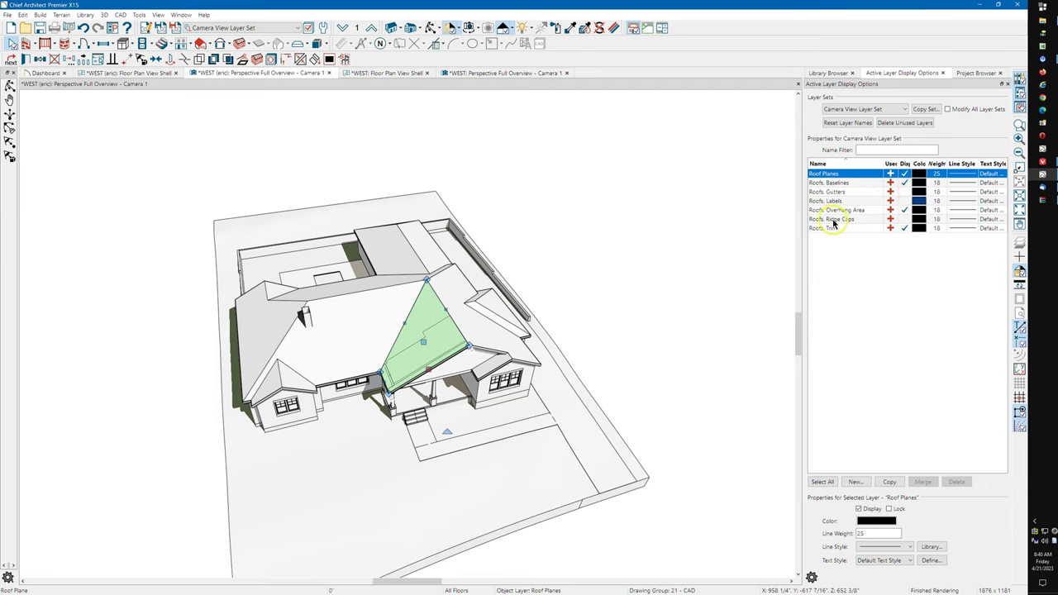
pyautogui.press('Escape')
pyautogui.click(428, 304)
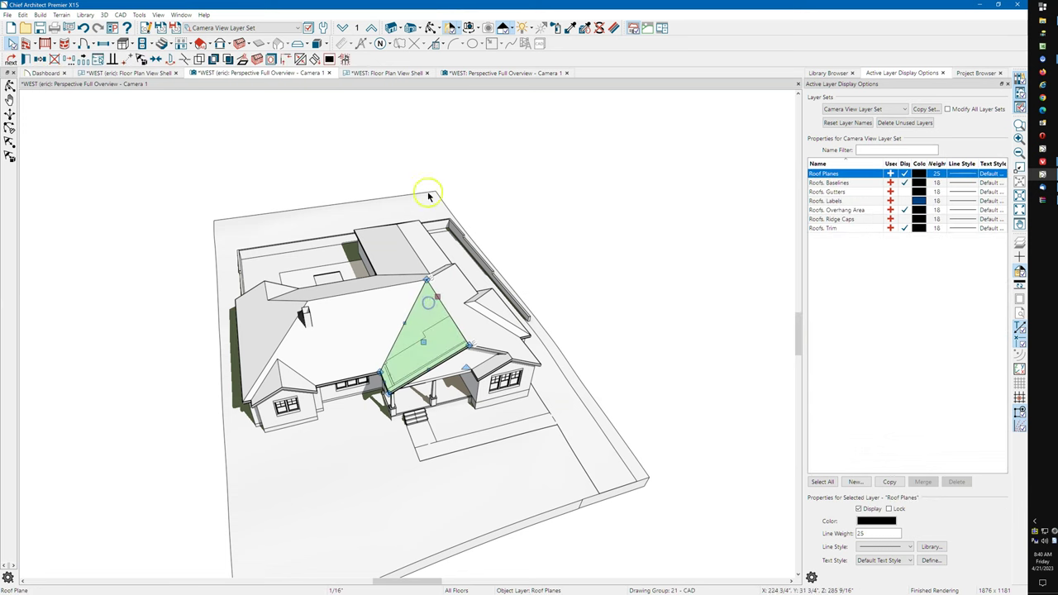
pyautogui.click(431, 27)
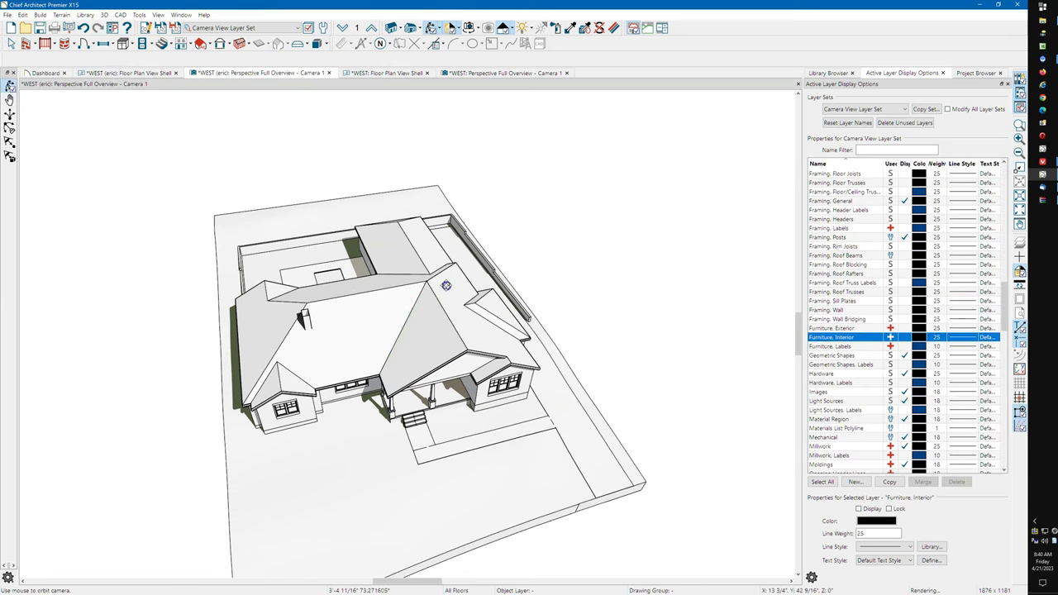
pyautogui.moveTo(446, 285); pyautogui.dragTo(436, 347)
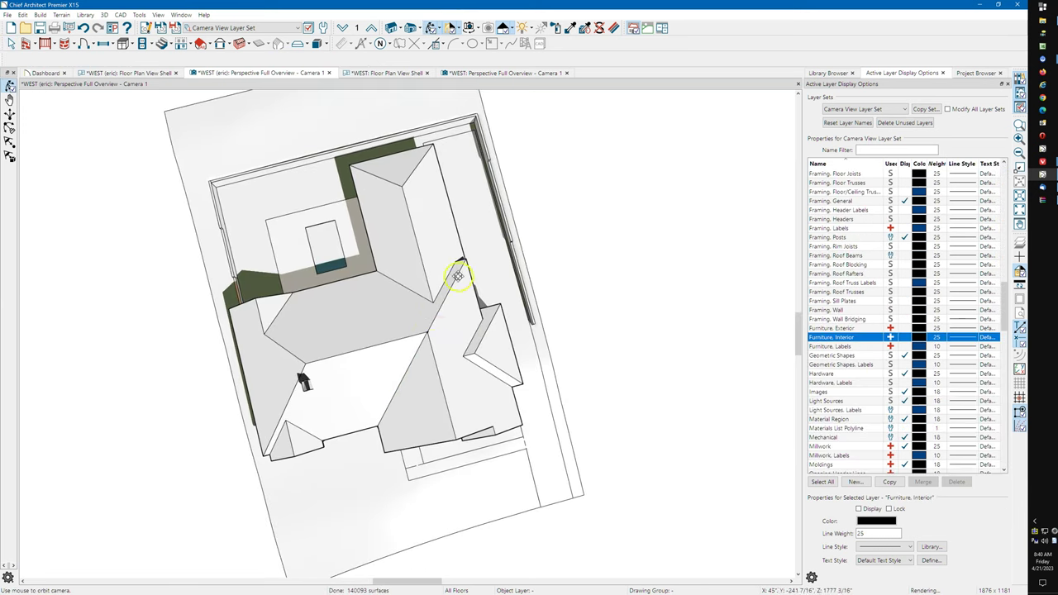
pyautogui.moveTo(457, 275); pyautogui.dragTo(440, 321)
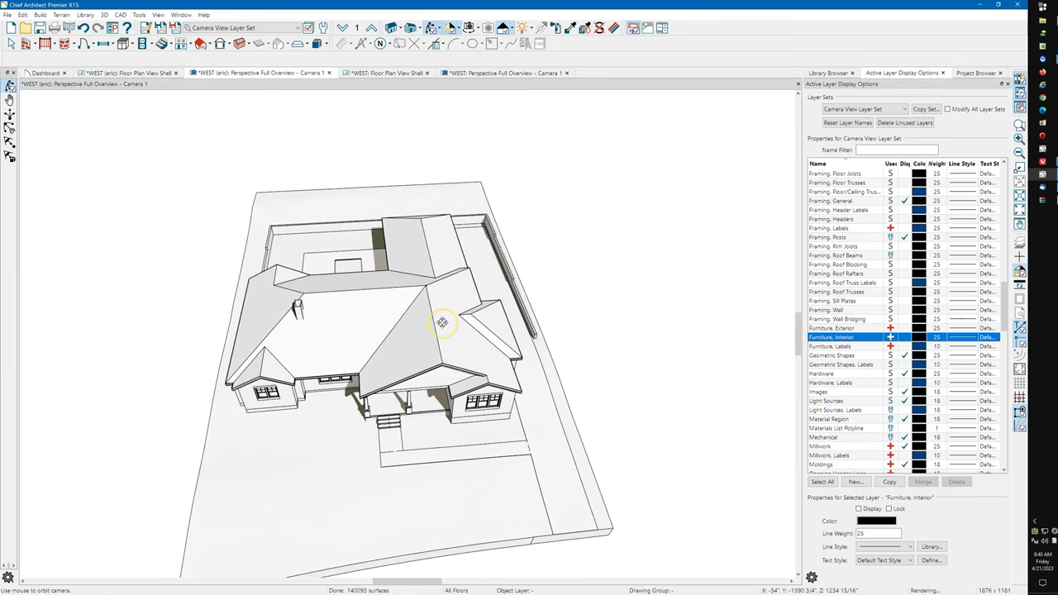
# Step: Inspect the large roof plane adjoining the porch's triangular plane up close, including its edges beside the small side gable
pyautogui.scroll(10, 441, 324)
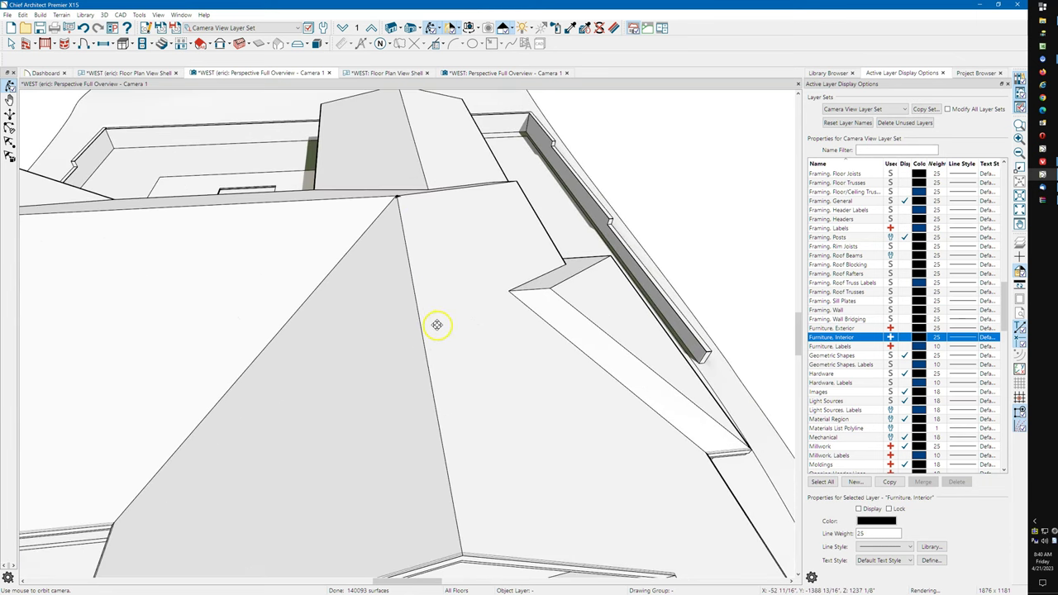
pyautogui.press('Escape')
pyautogui.click(429, 328)
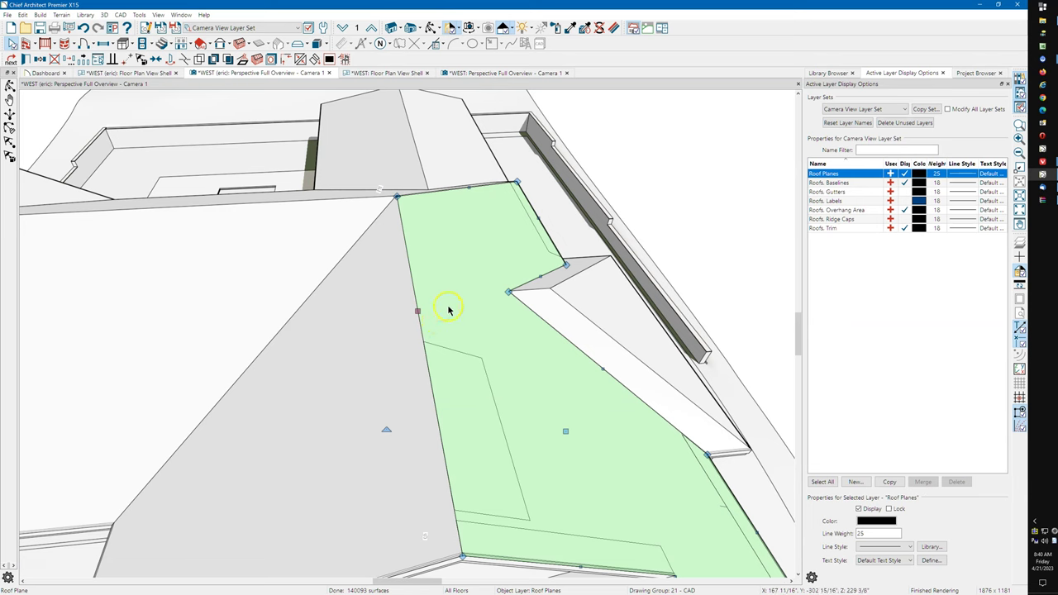
pyautogui.press('Escape')
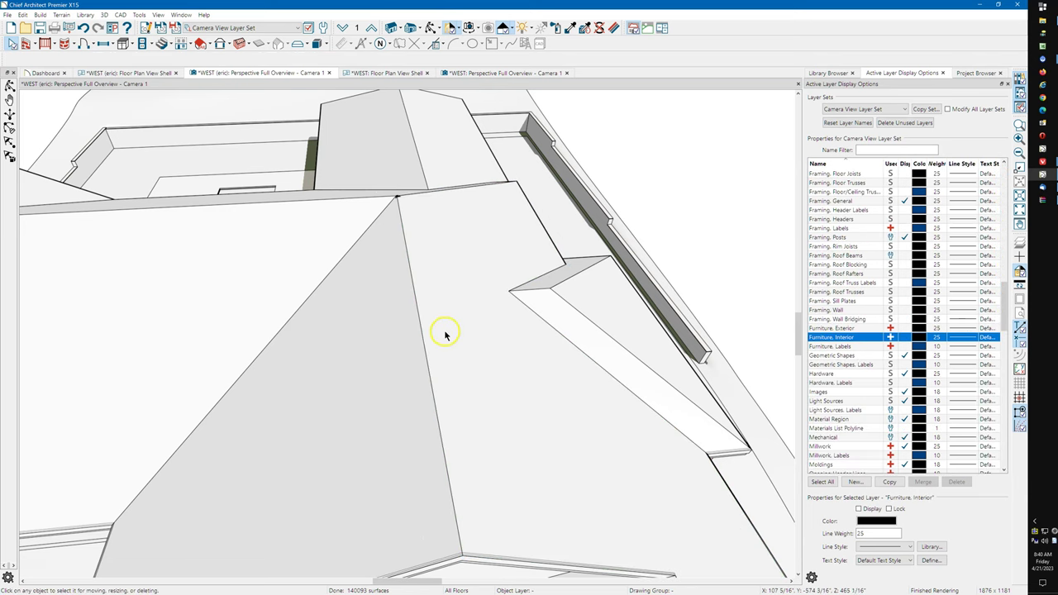
pyautogui.scroll(-3, 500, 291)
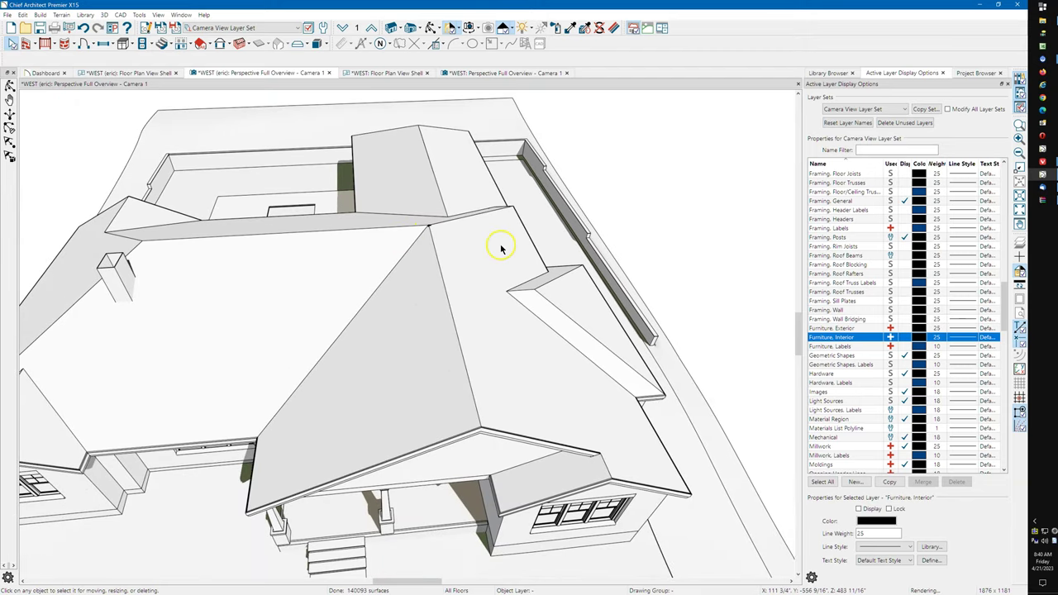
pyautogui.scroll(-2, 472, 212)
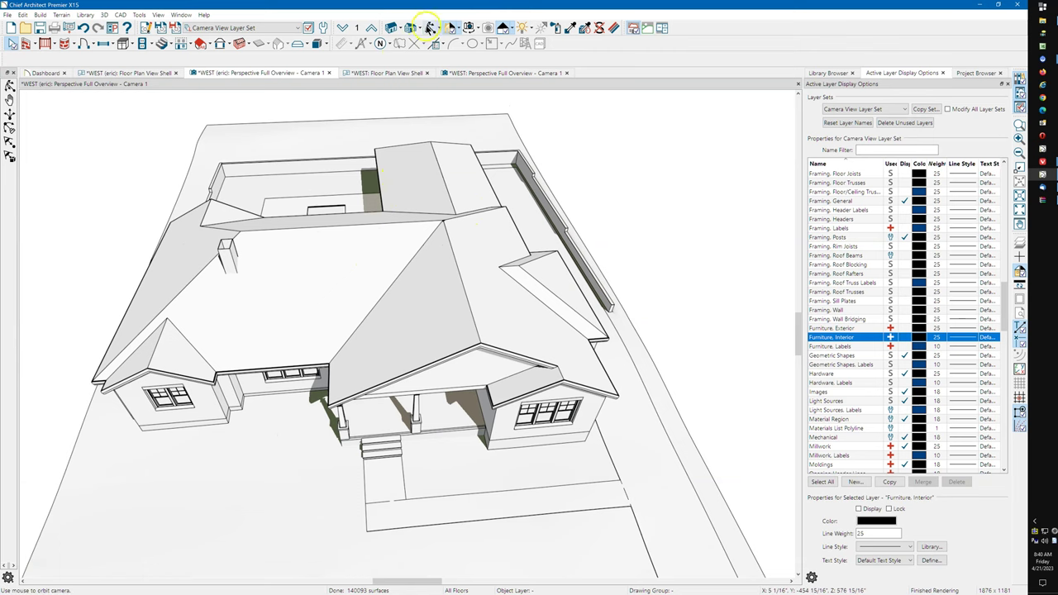
# Step: Examine the garage side of the house, focusing on where the main roof's eaves meet the lower garage roof
pyautogui.click(429, 28)
pyautogui.moveTo(428, 310); pyautogui.dragTo(246, 256)
pyautogui.scroll(5, 418, 281)
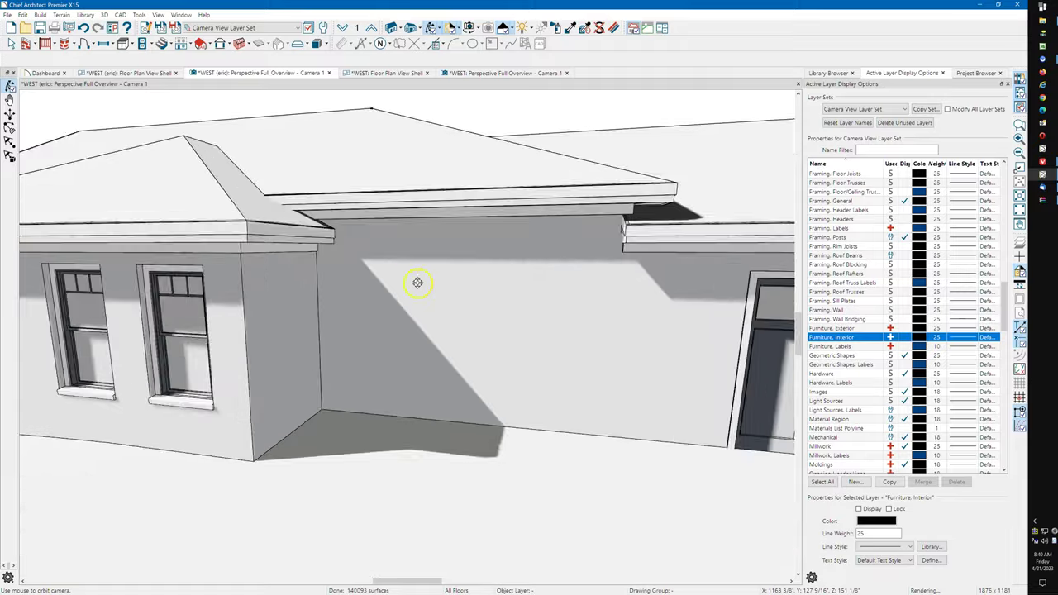
pyautogui.scroll(-2, 400, 284)
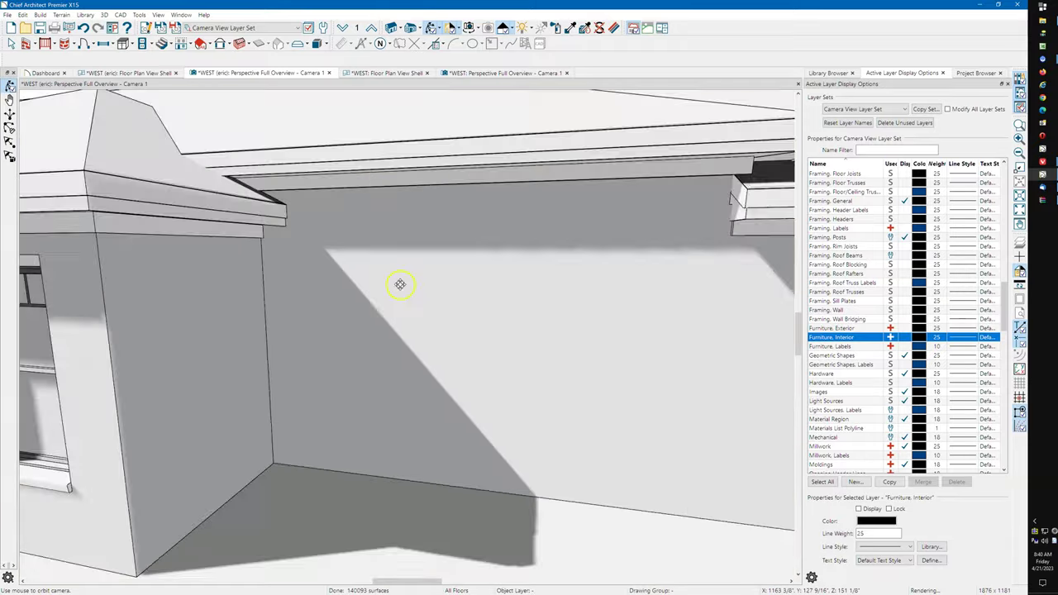
pyautogui.scroll(-6, 400, 284)
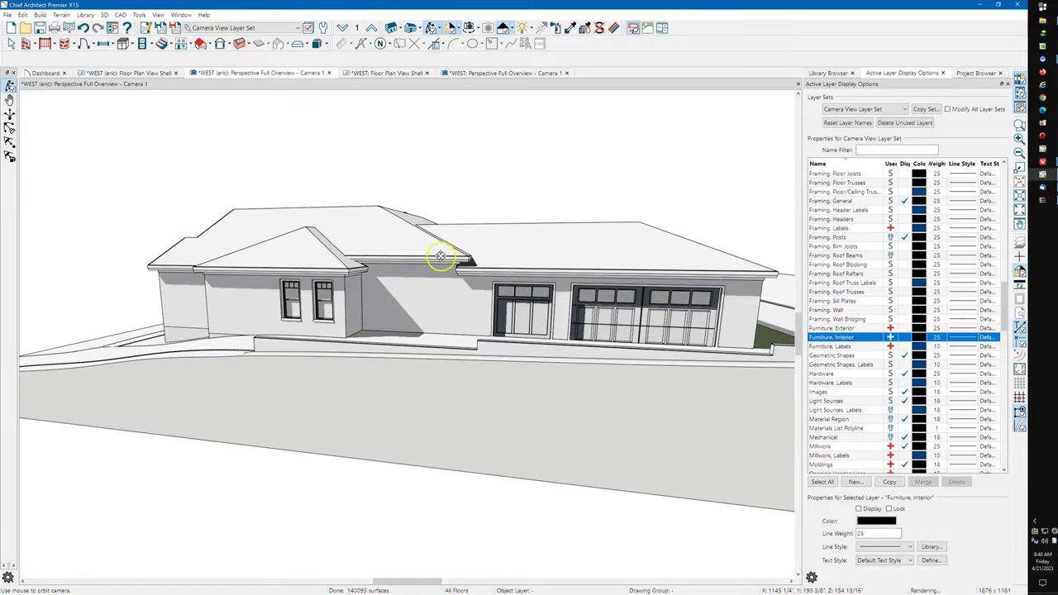
pyautogui.moveTo(460, 258); pyautogui.dragTo(445, 258)
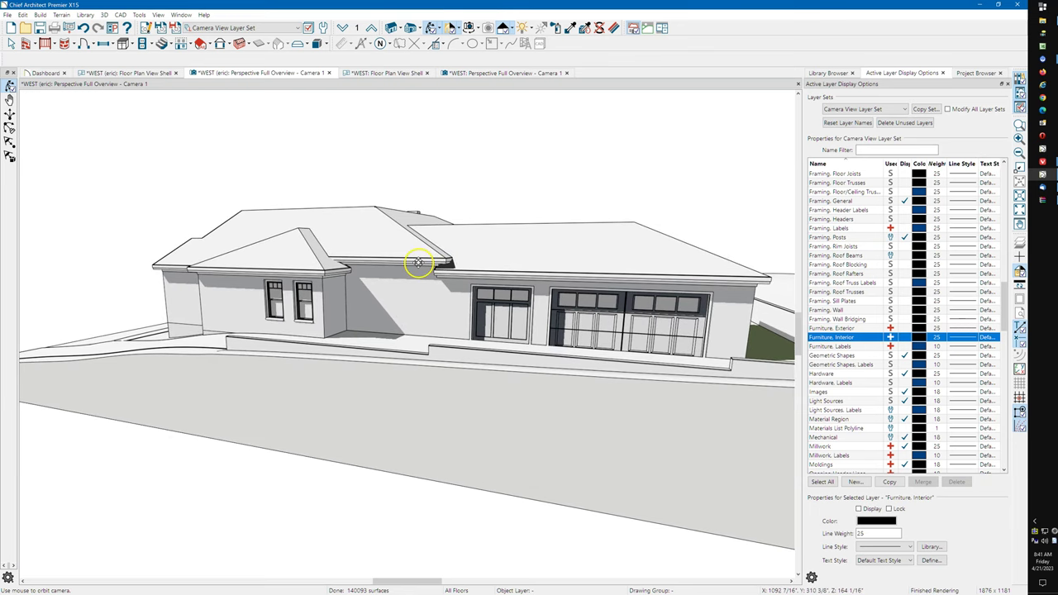
pyautogui.moveTo(362, 251); pyautogui.dragTo(395, 355)
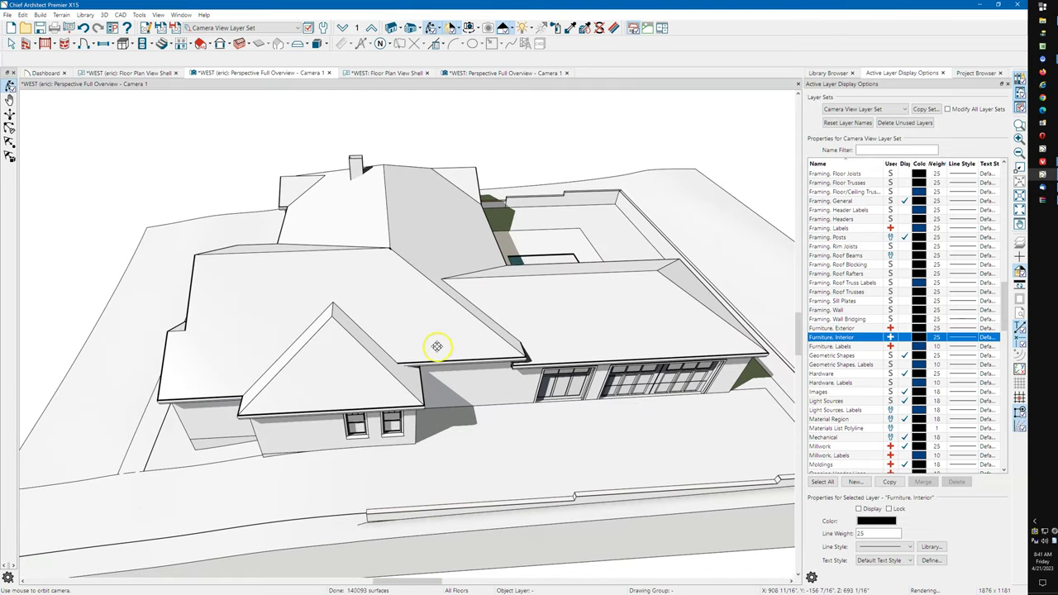
pyautogui.moveTo(435, 346); pyautogui.dragTo(488, 321)
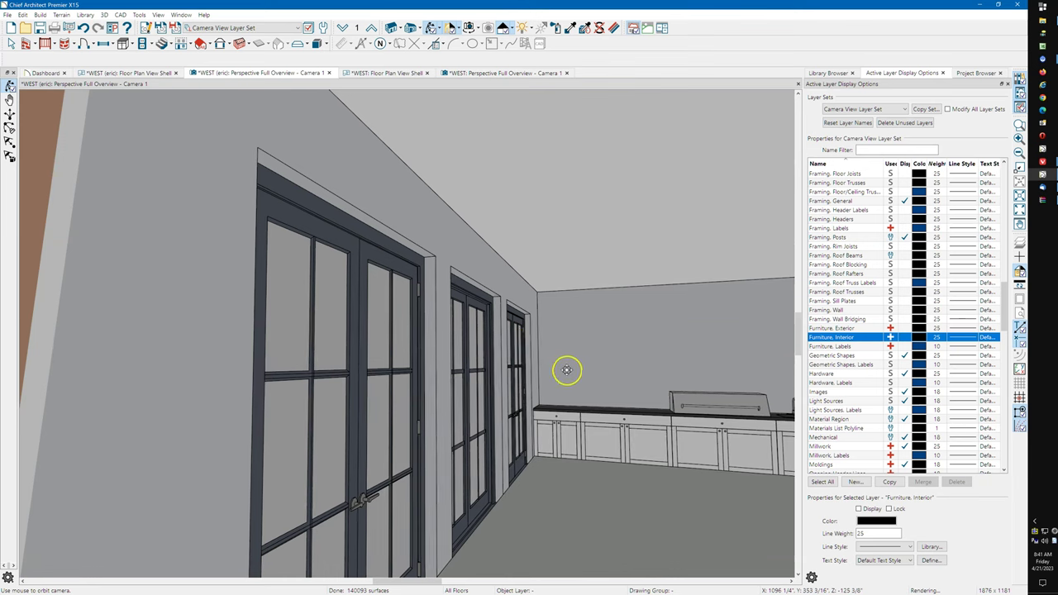
# Step: Move the camera from the outdoor kitchen past the glazed double doors into the living room, facing the fireplace
pyautogui.moveTo(567, 387); pyautogui.dragTo(459, 367, button='middle')
pyautogui.scroll(3, 220, 358)
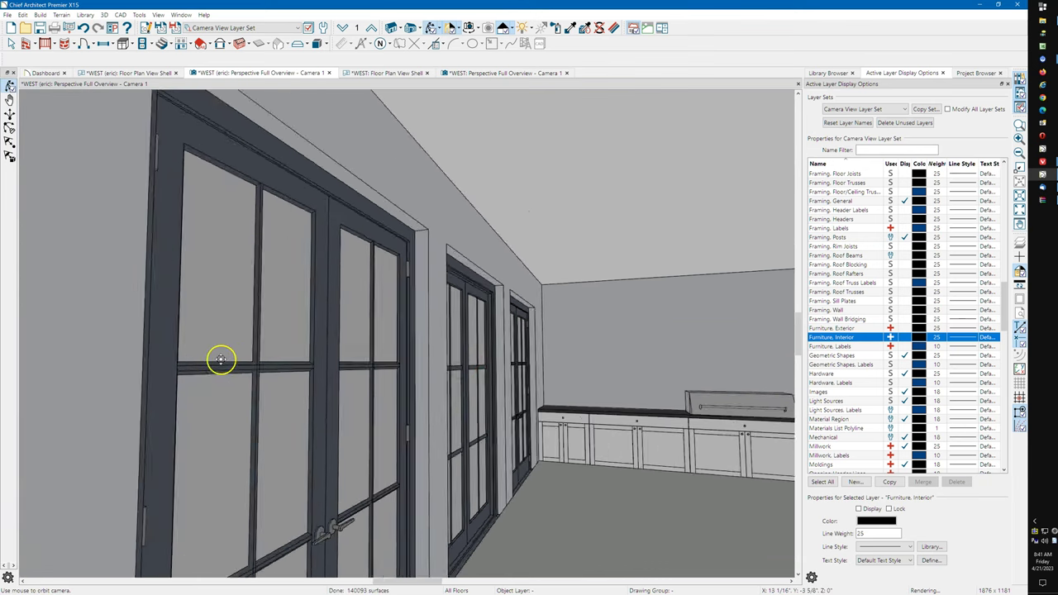
pyautogui.scroll(2, 219, 359)
pyautogui.moveTo(227, 361); pyautogui.dragTo(694, 346, button='middle')
pyautogui.moveTo(366, 356); pyautogui.dragTo(524, 356, button='middle')
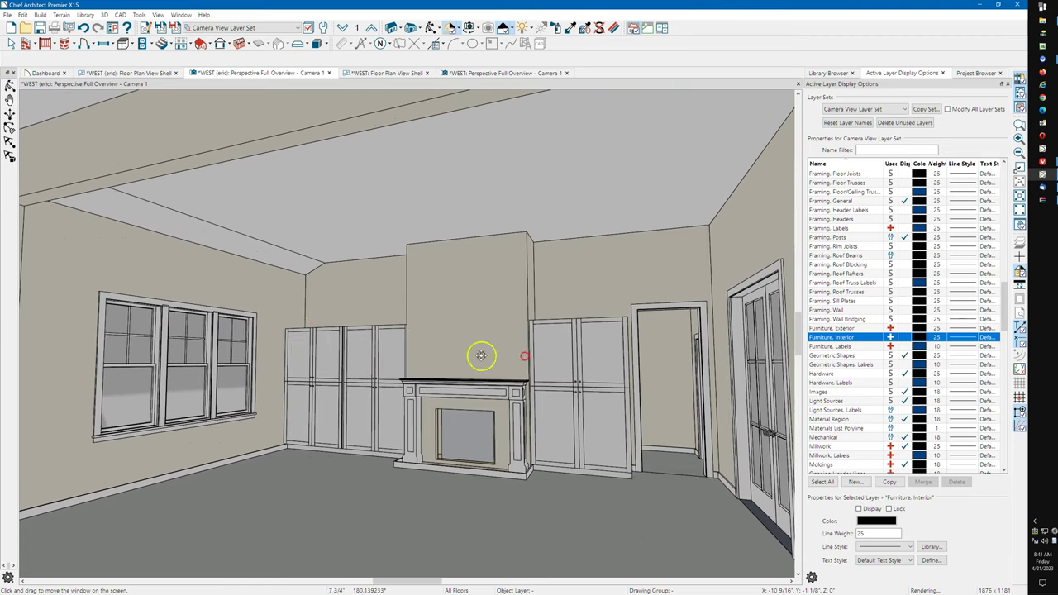
# Step: Select the roof plane above the living room's window wall and examine the sloped ceiling strip it cuts near the built-in cabinets
pyautogui.click(279, 257)
pyautogui.press('Escape')
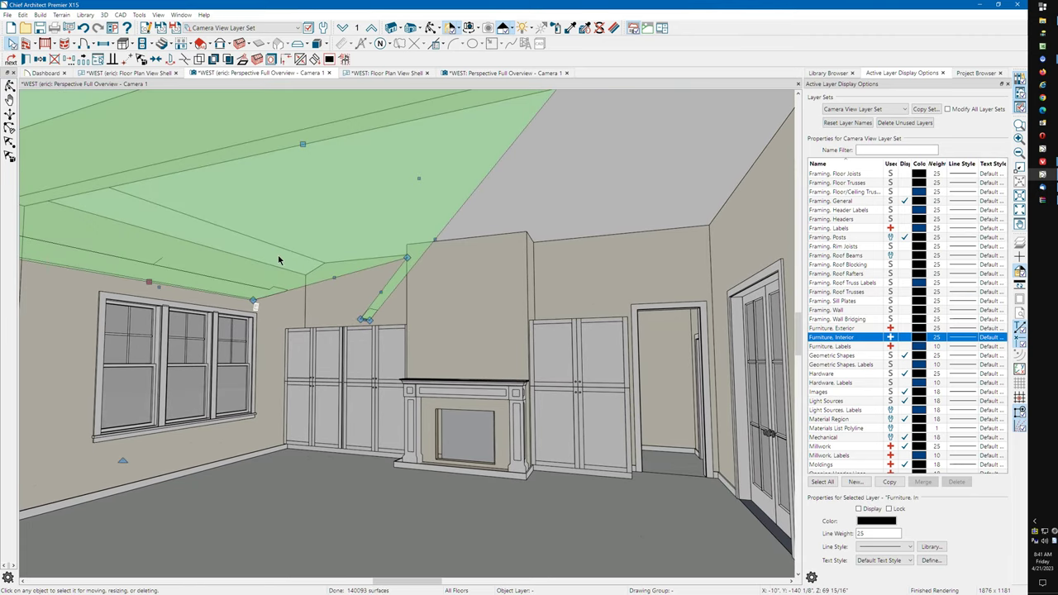
pyautogui.scroll(5, 206, 246)
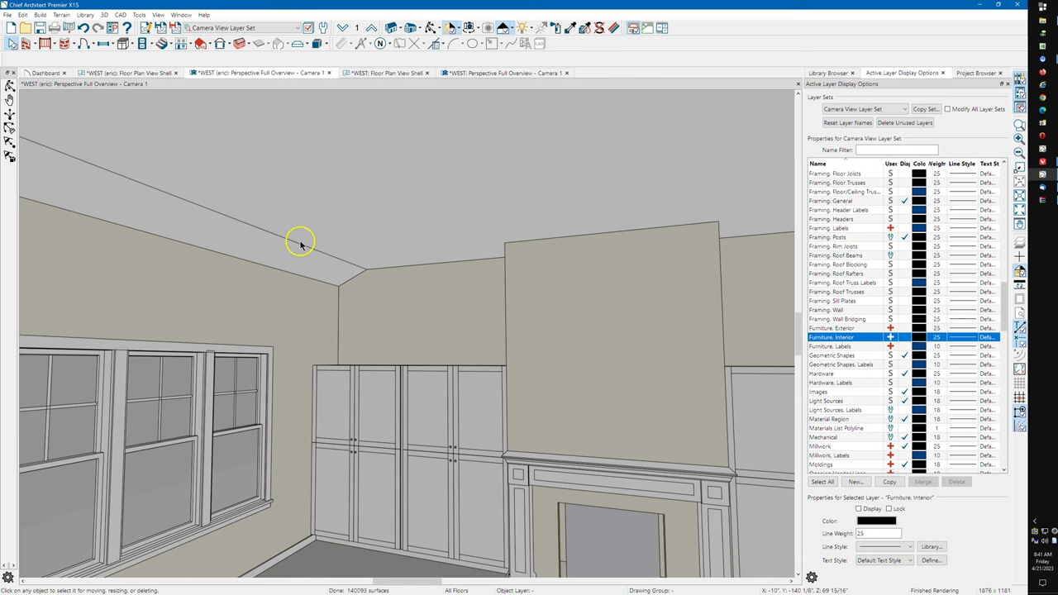
pyautogui.scroll(-3, 297, 267)
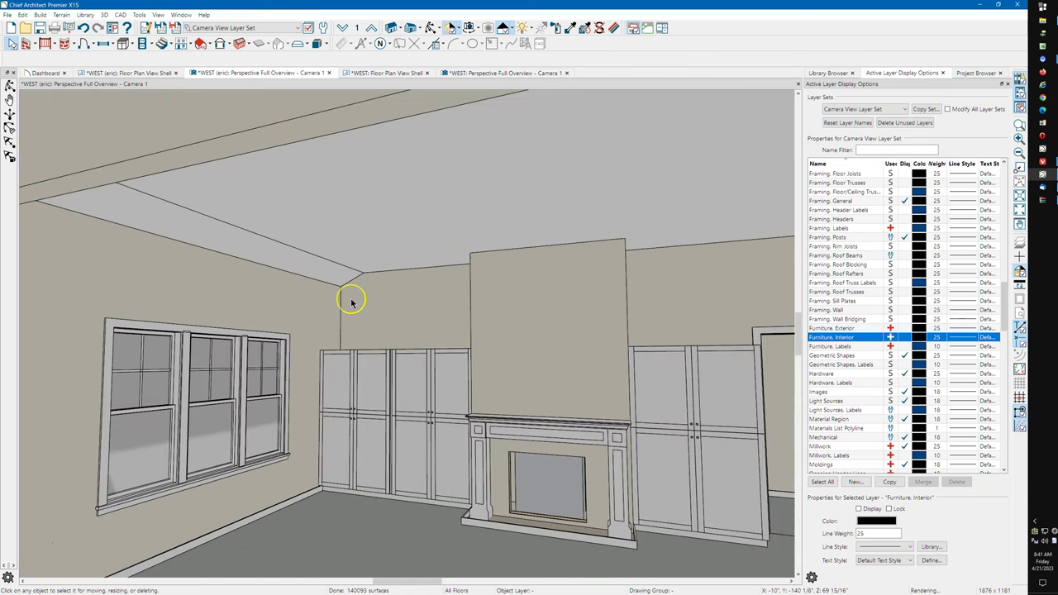
pyautogui.scroll(-3, 350, 302)
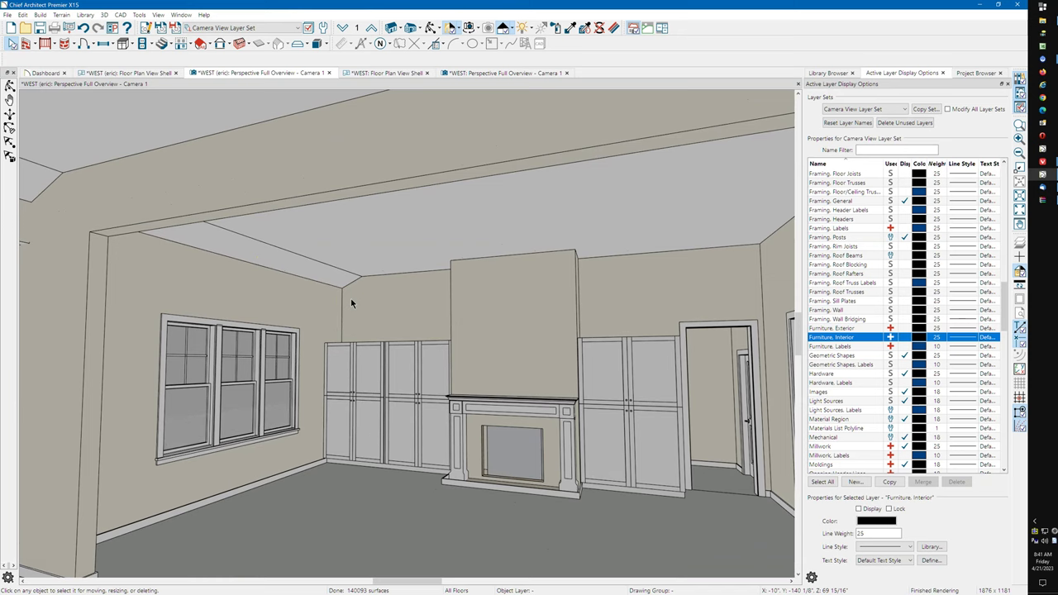
pyautogui.click(341, 261)
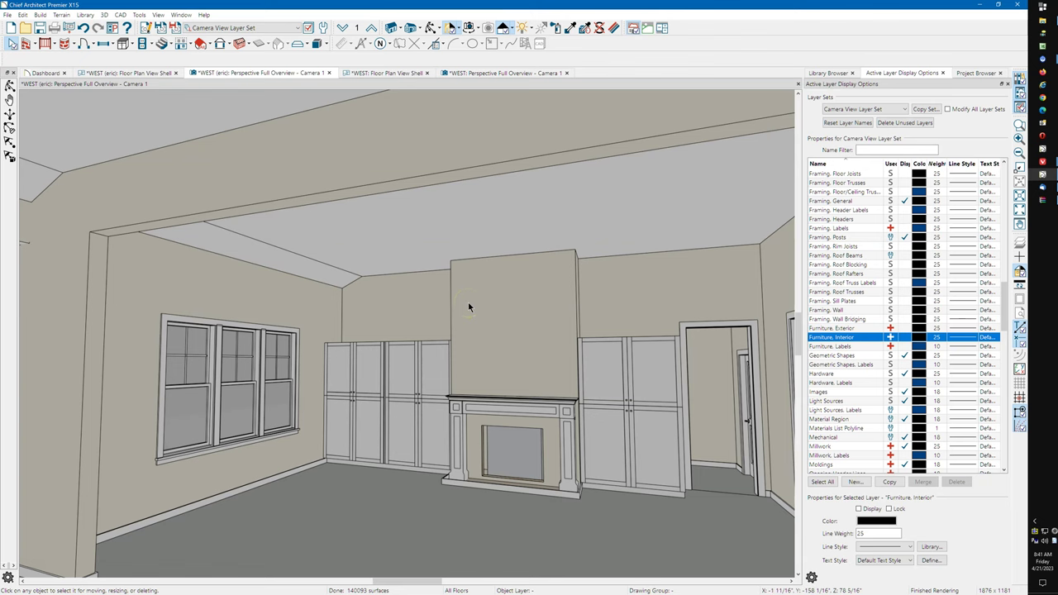
pyautogui.scroll(-1, 368, 303)
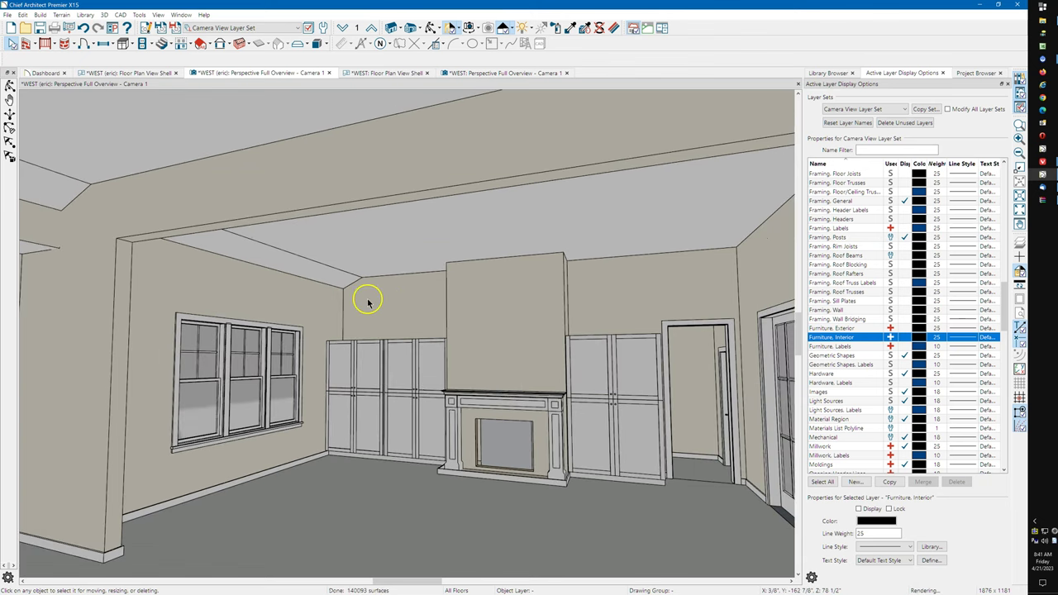
# Step: Review the living room's structural heights and ceiling settings in its Room Specification, and close it without changes
pyautogui.click(338, 531)
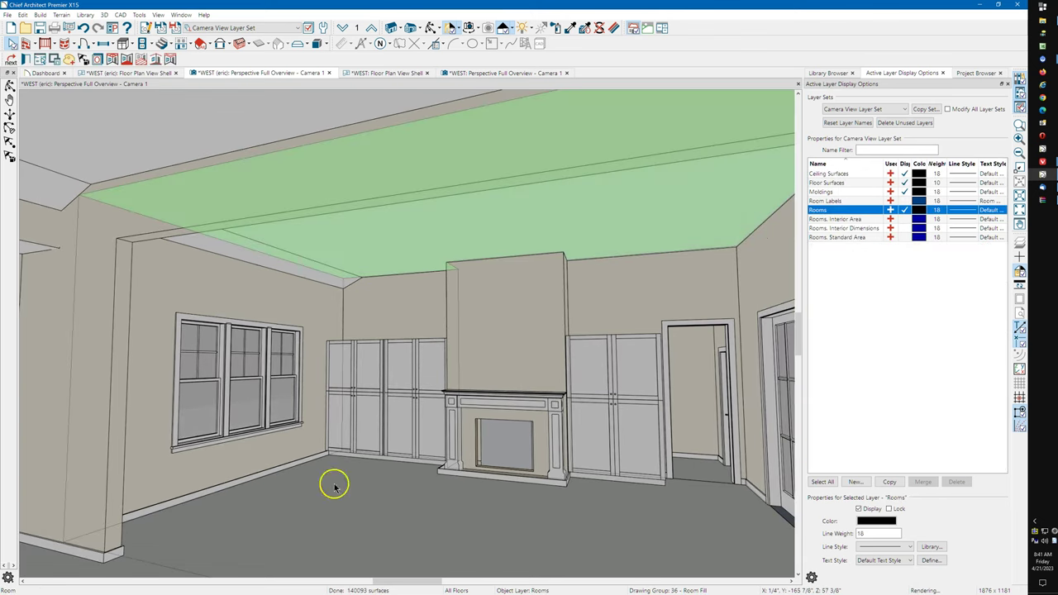
pyautogui.doubleClick(328, 436)
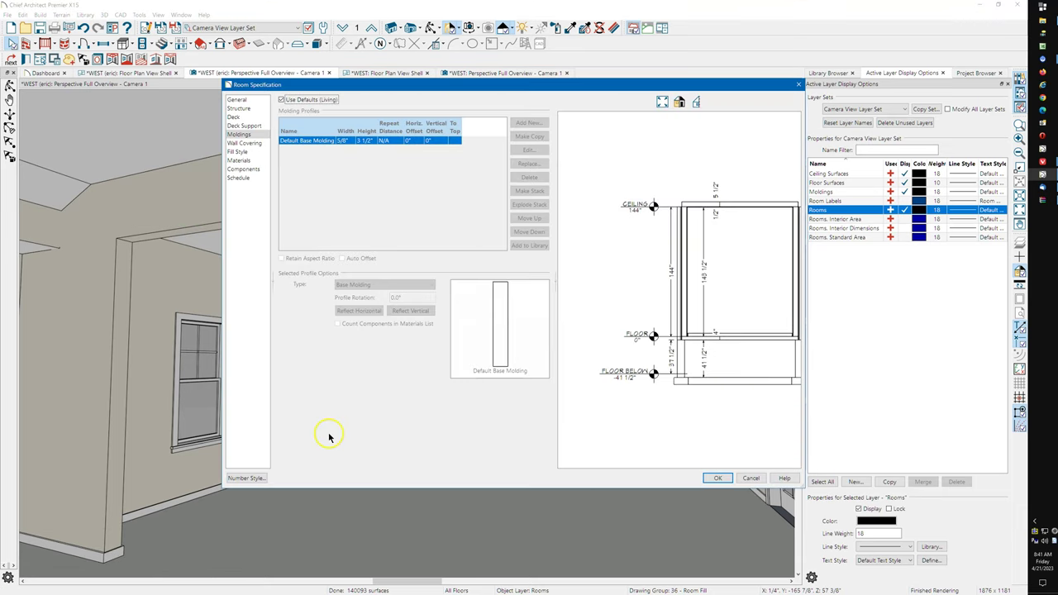
pyautogui.click(239, 108)
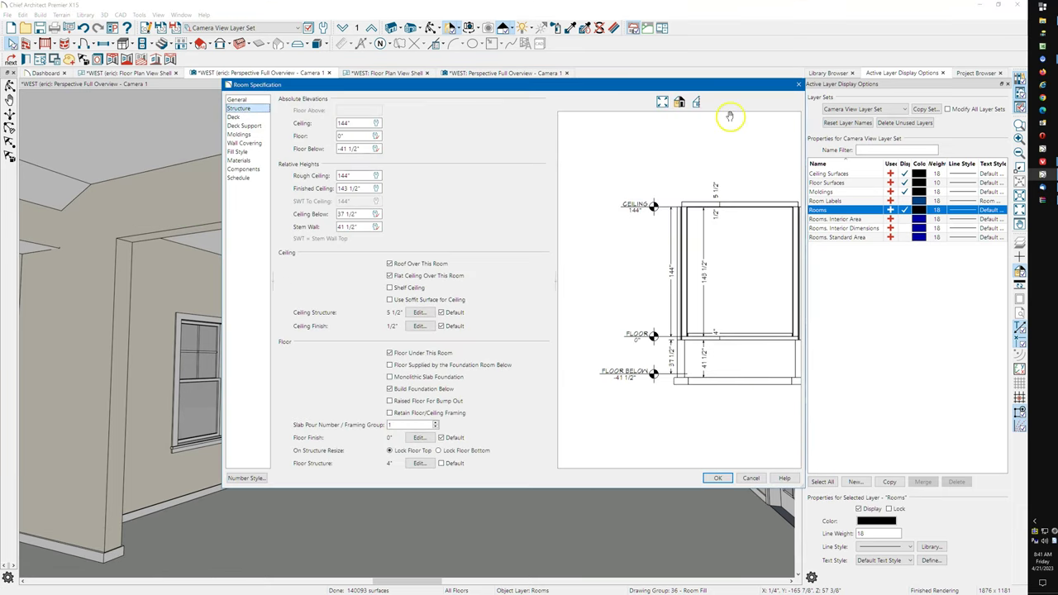
pyautogui.click(798, 85)
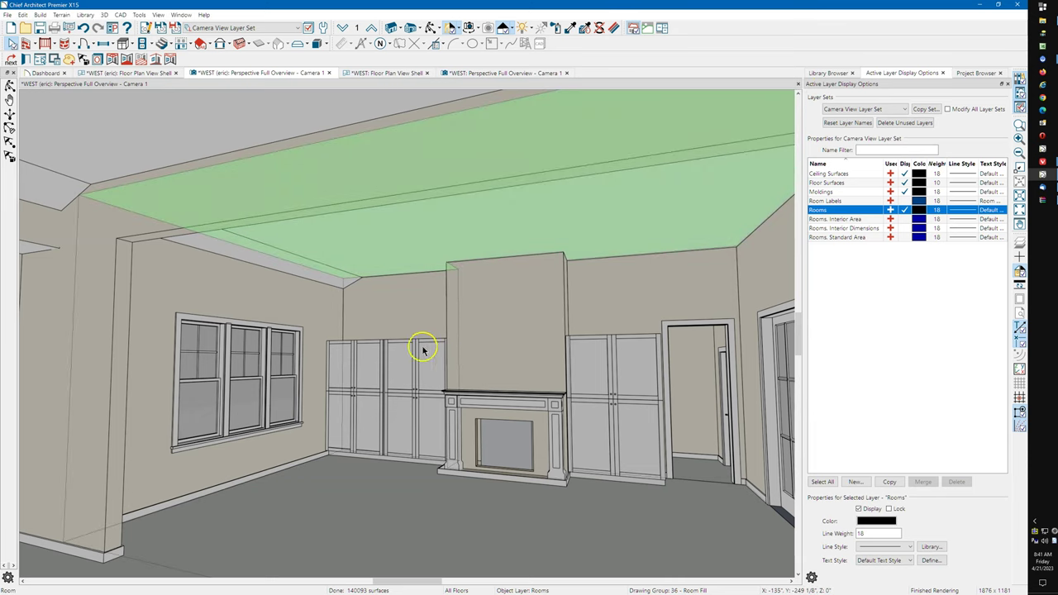
pyautogui.press('Escape')
pyautogui.scroll(-3, 508, 357)
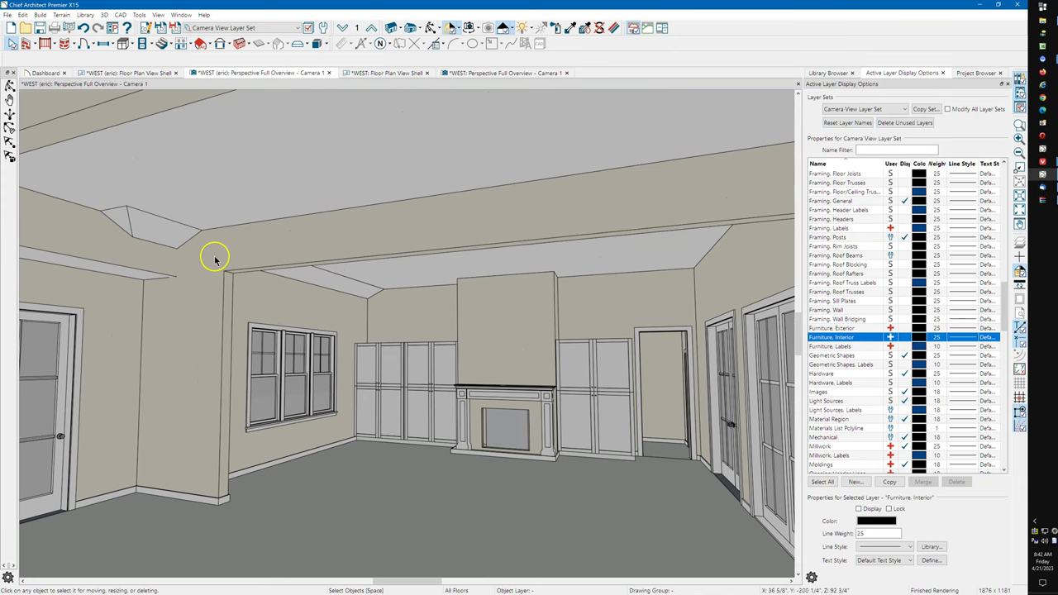
# Step: Switch to the WEST floor plan view to look over the whole house layout and its roof plane lines
pyautogui.scroll(1, 460, 295)
pyautogui.scroll(1, 141, 350)
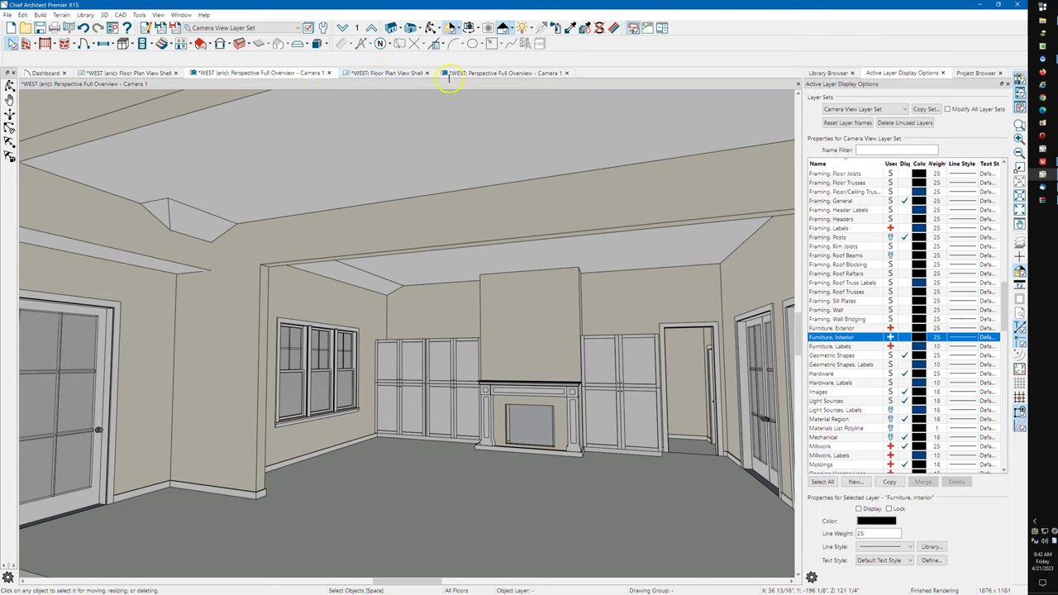
pyautogui.click(389, 74)
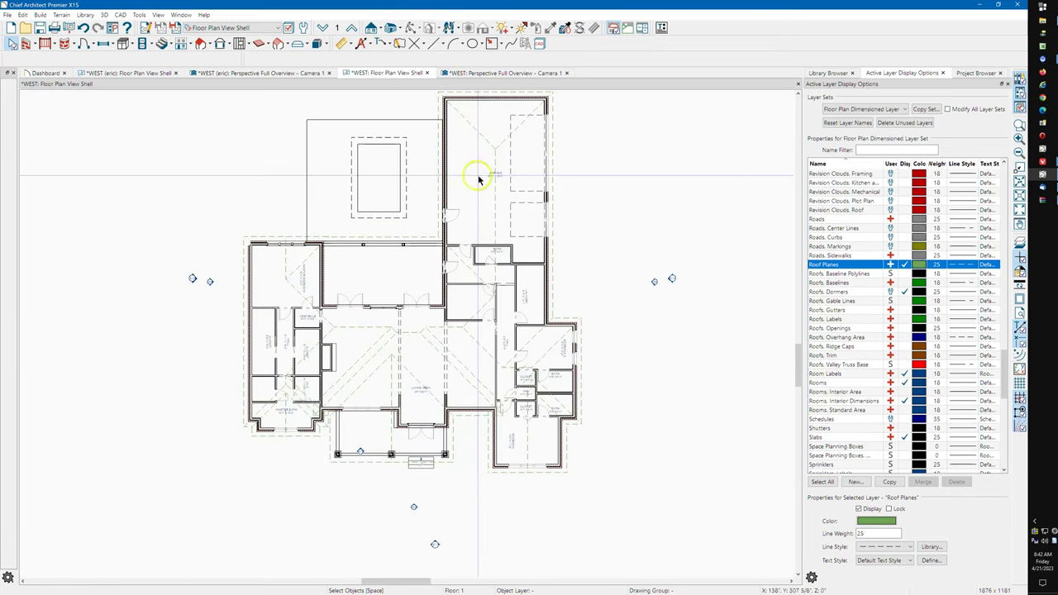
pyautogui.moveTo(478, 176); pyautogui.dragTo(478, 193, button='middle')
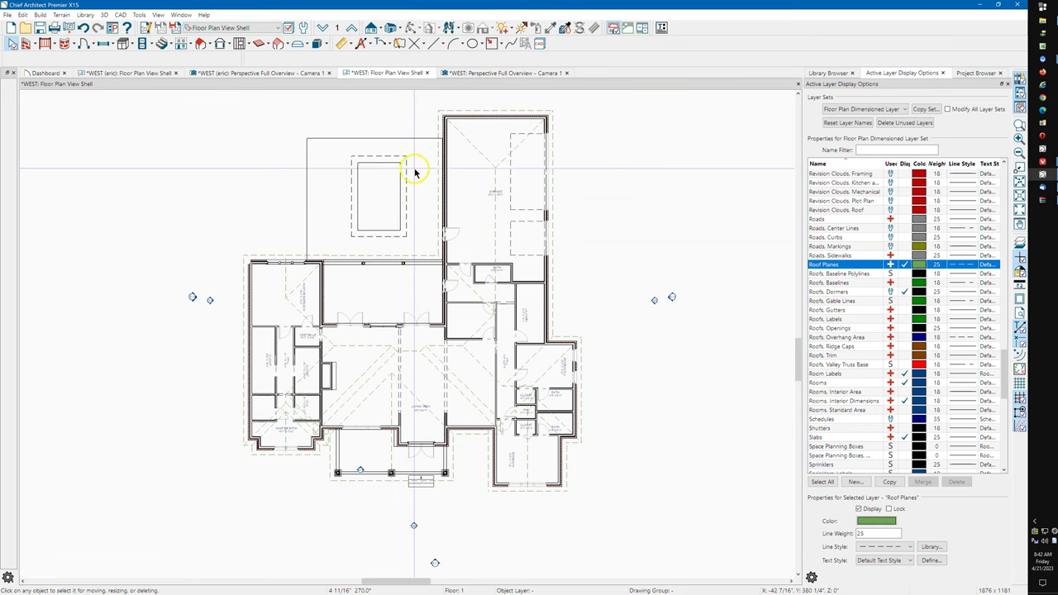
# Step: Open the WEST plan's perspective full overview and render it with the Standard technique
pyautogui.click(482, 72)
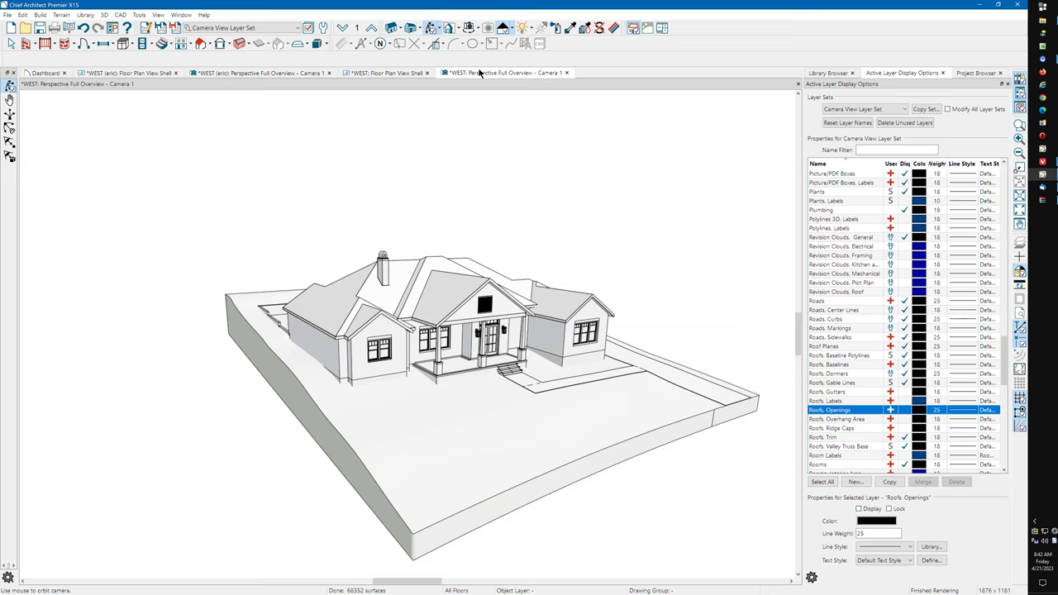
pyautogui.click(514, 30)
pyautogui.click(518, 43)
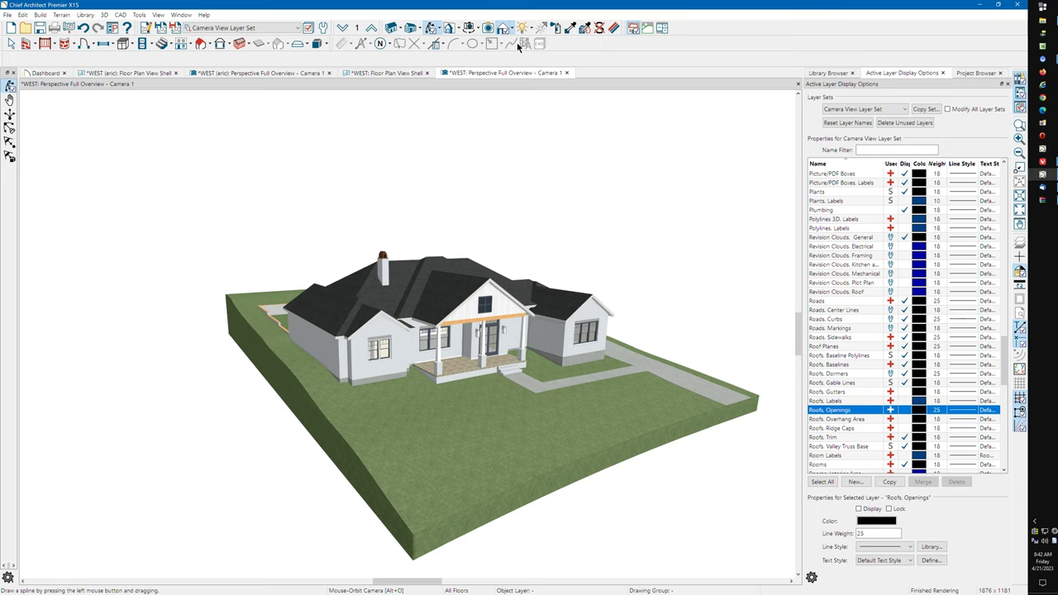
# Step: Set the camera's sunlight to Use Generic Sun with Sun Follows Camera enabled
pyautogui.click(533, 29)
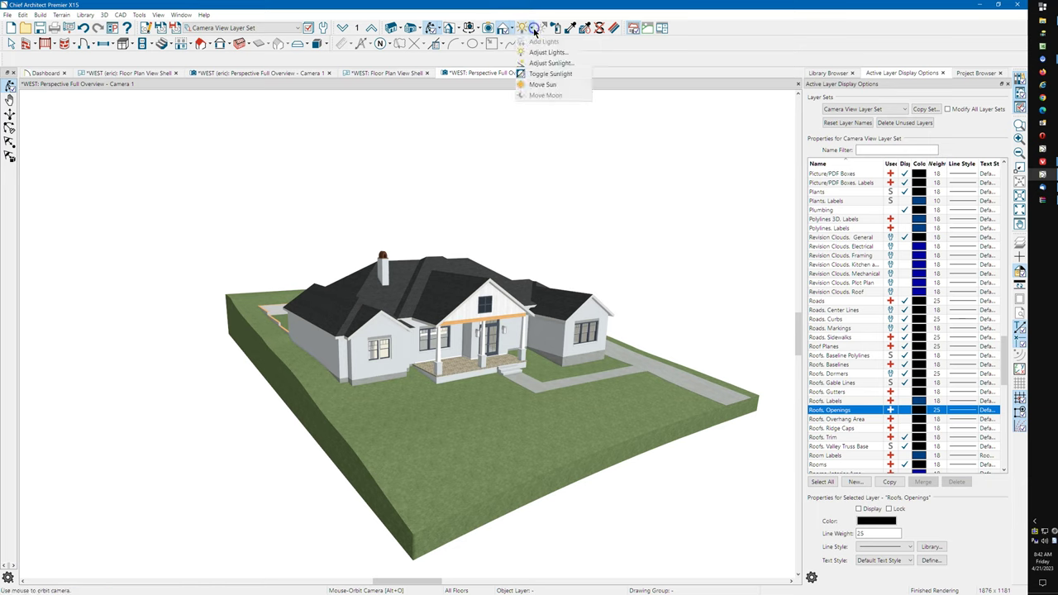
pyautogui.click(556, 67)
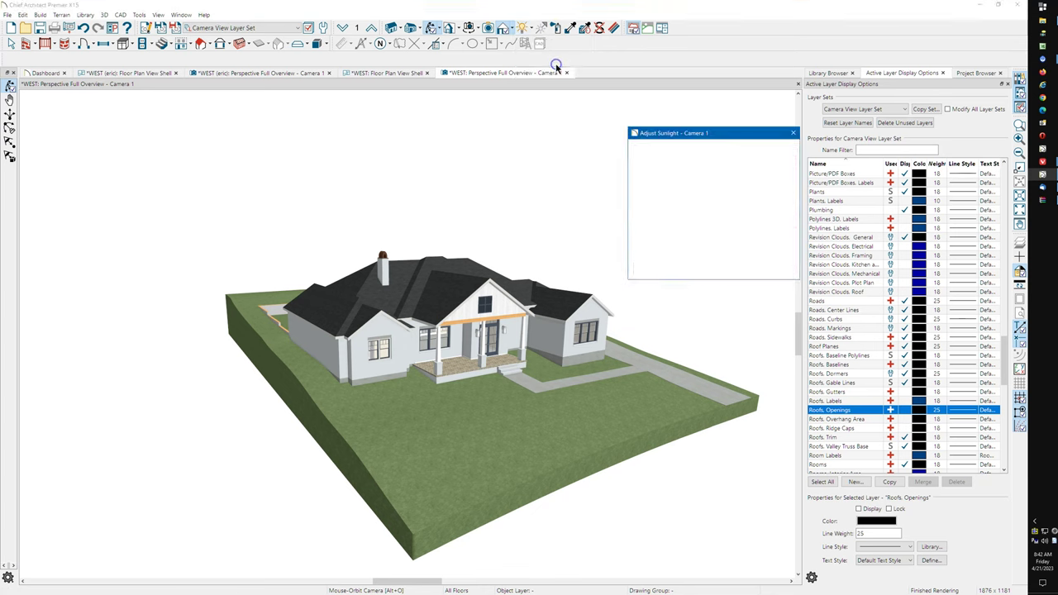
pyautogui.moveTo(682, 135); pyautogui.dragTo(478, 160)
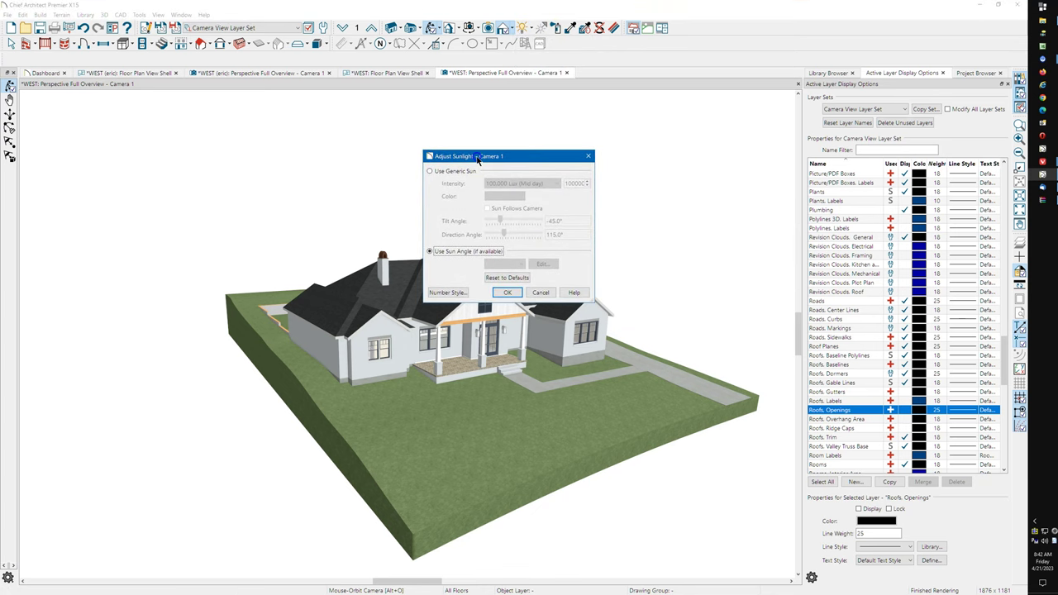
pyautogui.click(430, 172)
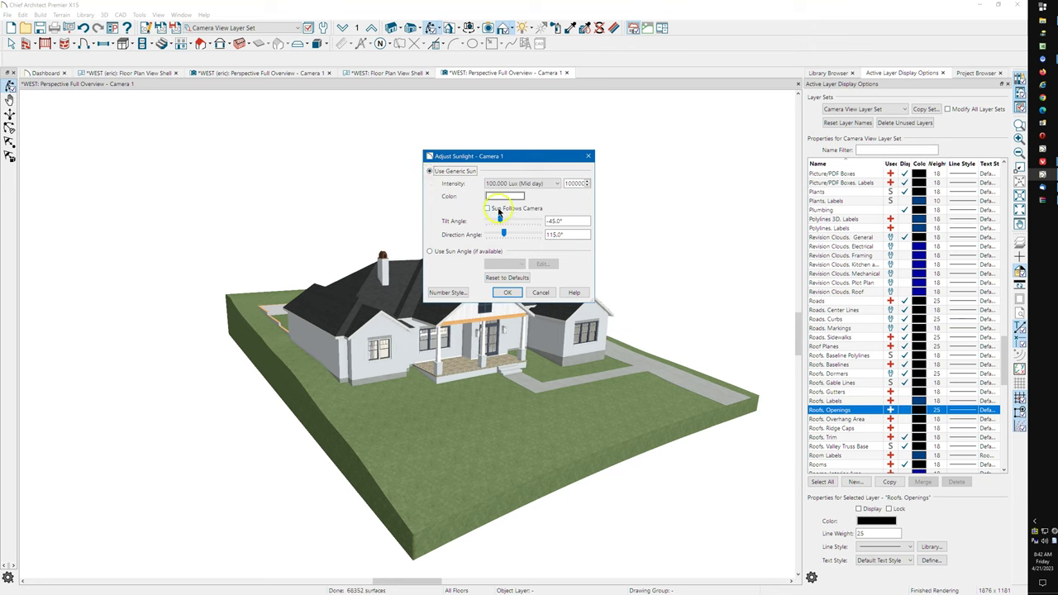
pyautogui.click(489, 209)
pyautogui.click(488, 209)
pyautogui.click(488, 209)
pyautogui.click(489, 209)
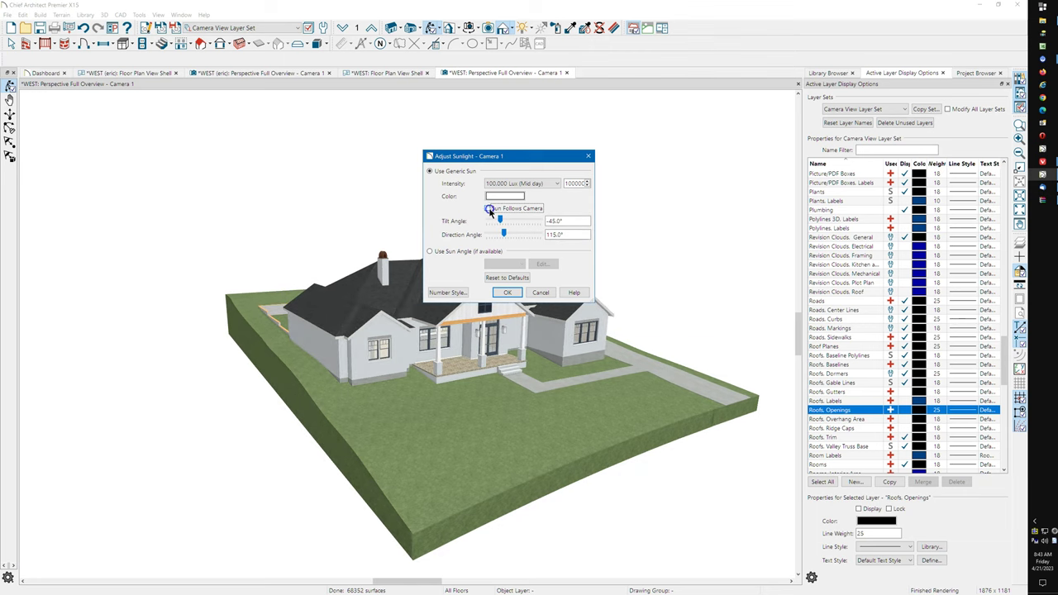
pyautogui.click(488, 209)
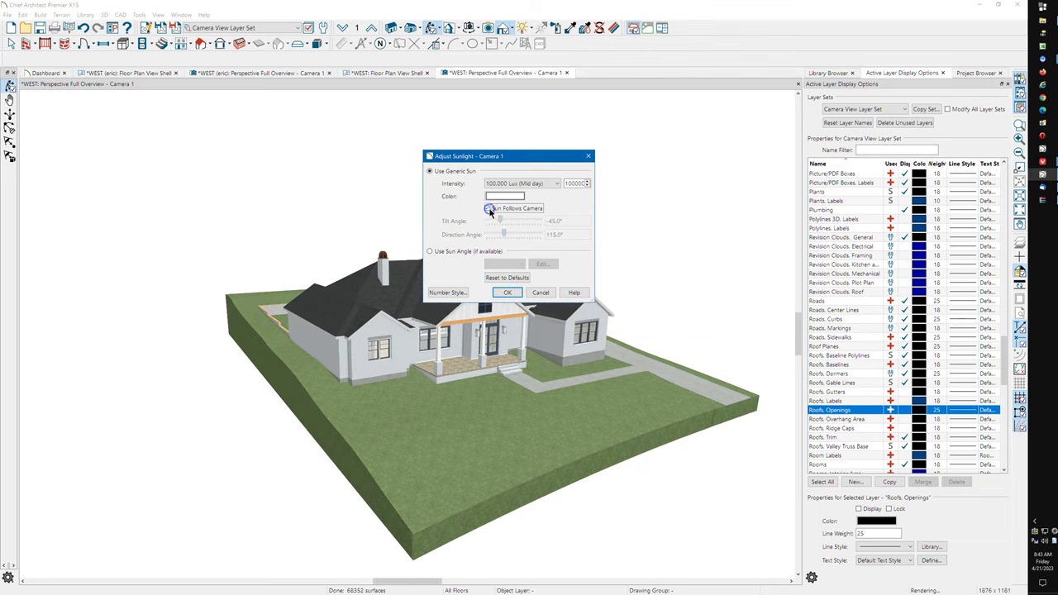
pyautogui.click(529, 292)
# Step: Turn off reflections and bloom for the overview camera and reduce its ambient occlusion to 17%
pyautogui.moveTo(357, 267); pyautogui.dragTo(248, 347)
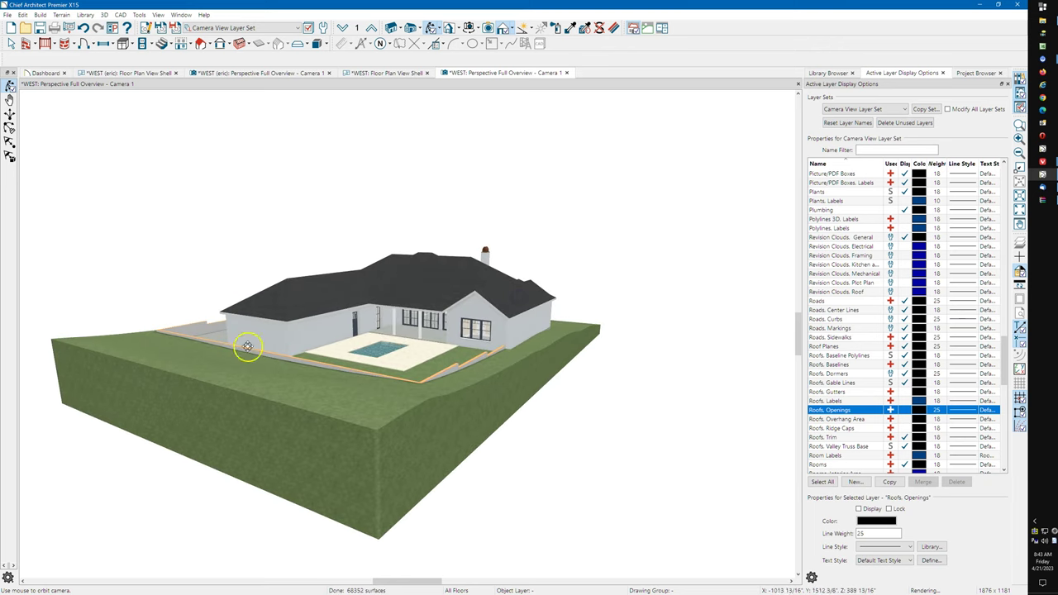
pyautogui.scroll(4, 371, 328)
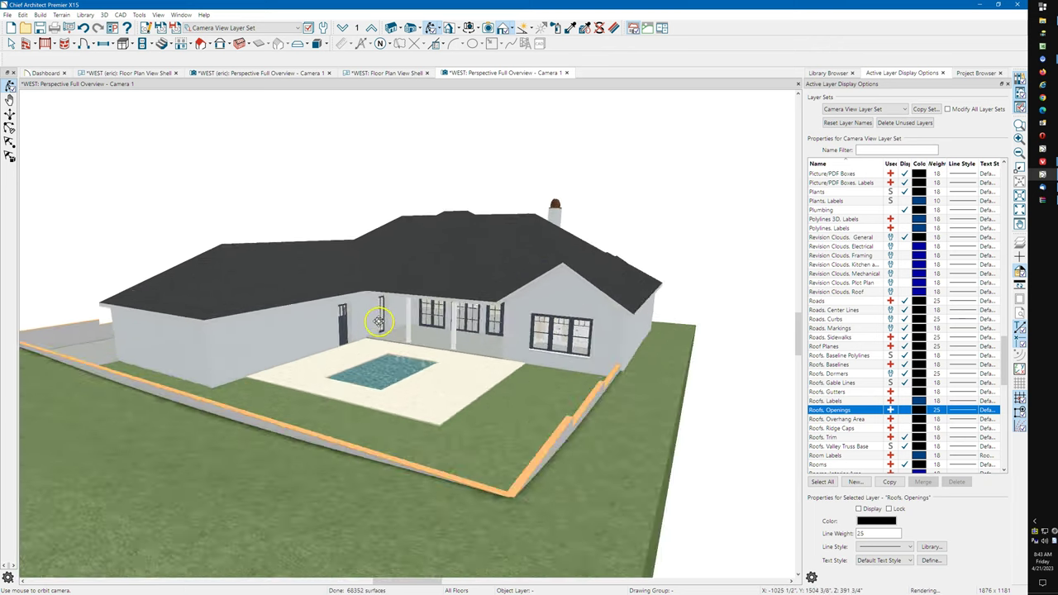
pyautogui.moveTo(389, 316); pyautogui.dragTo(391, 314)
pyautogui.moveTo(275, 315); pyautogui.dragTo(479, 303)
pyautogui.moveTo(372, 297); pyautogui.dragTo(494, 304)
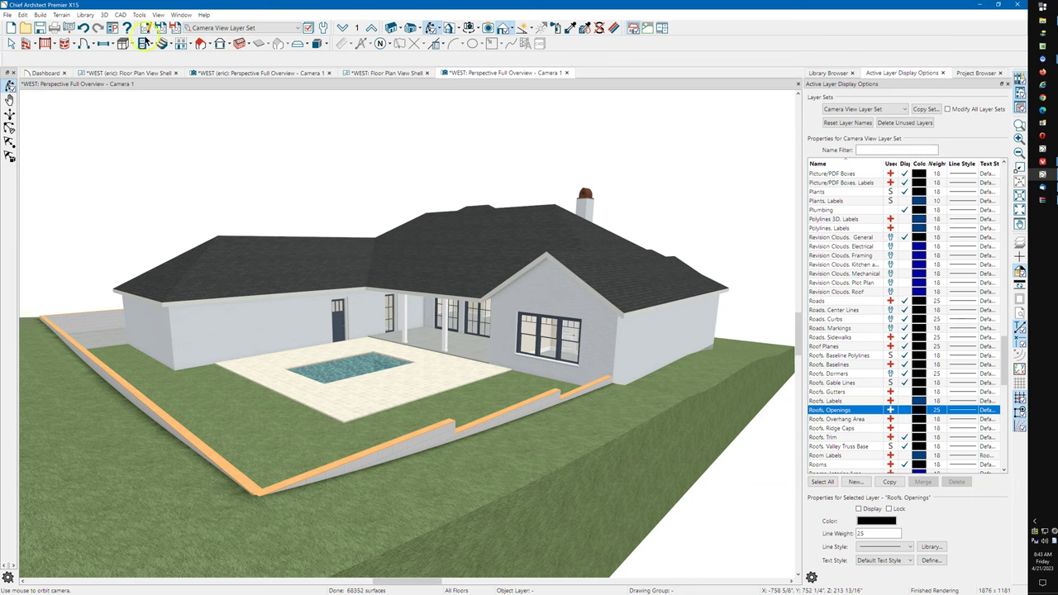
pyautogui.click(144, 29)
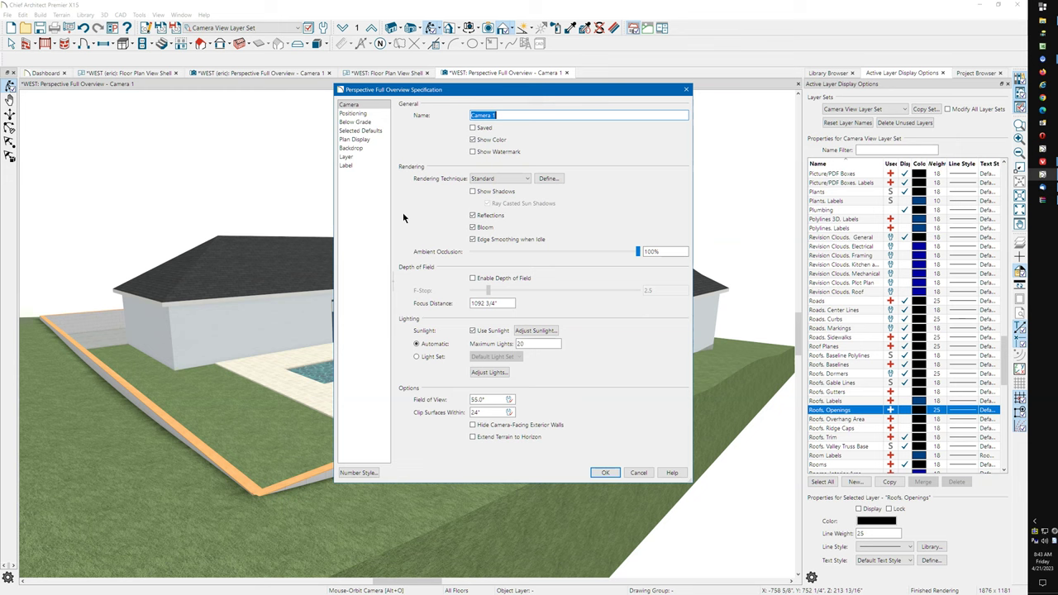
pyautogui.click(479, 178)
pyautogui.click(482, 213)
pyautogui.click(487, 218)
pyautogui.click(485, 228)
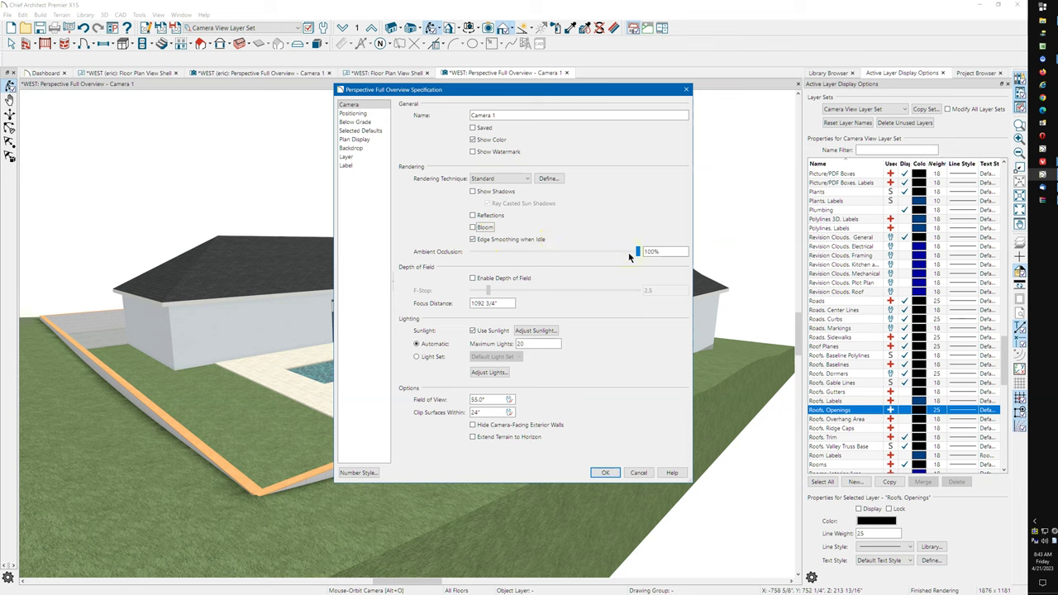
pyautogui.moveTo(638, 252); pyautogui.dragTo(574, 252)
pyautogui.click(604, 472)
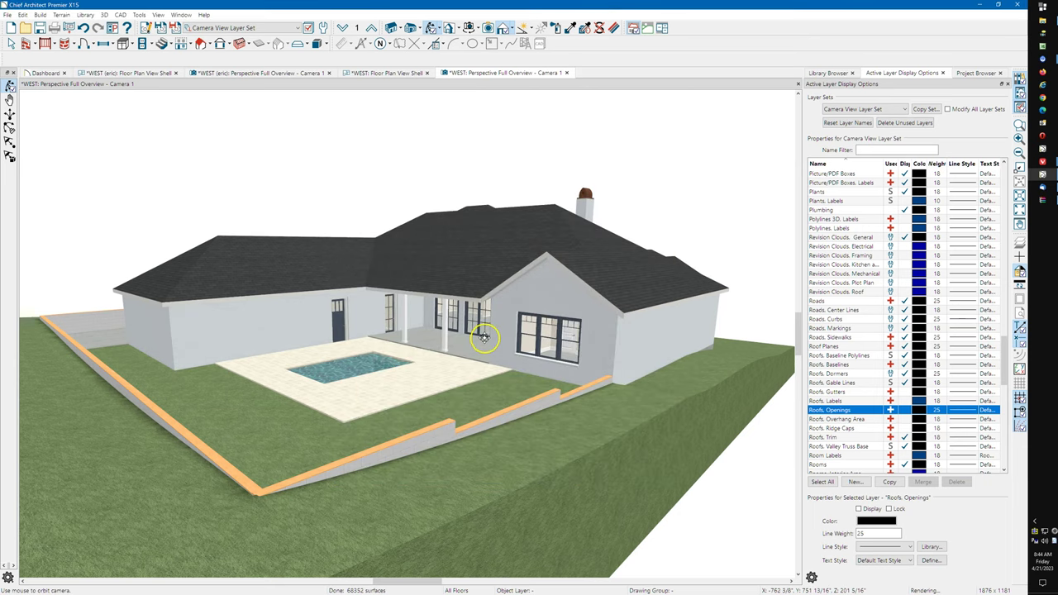
# Step: Raise the camera's ambient occlusion to 100% while viewing the corner of an interior room with white panel doors
pyautogui.scroll(10, 545, 333)
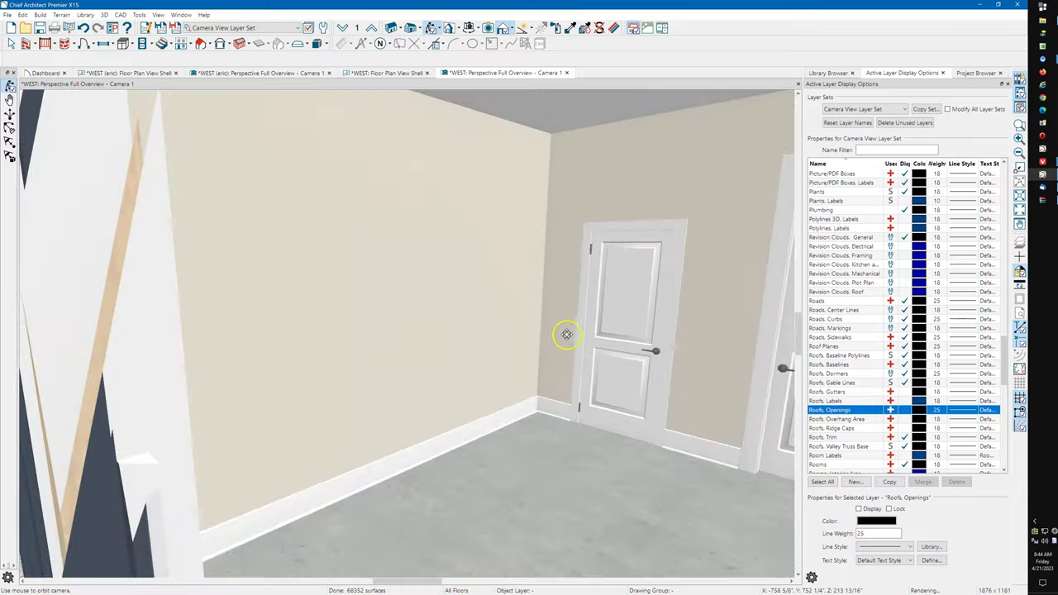
pyautogui.moveTo(547, 300); pyautogui.dragTo(540, 299)
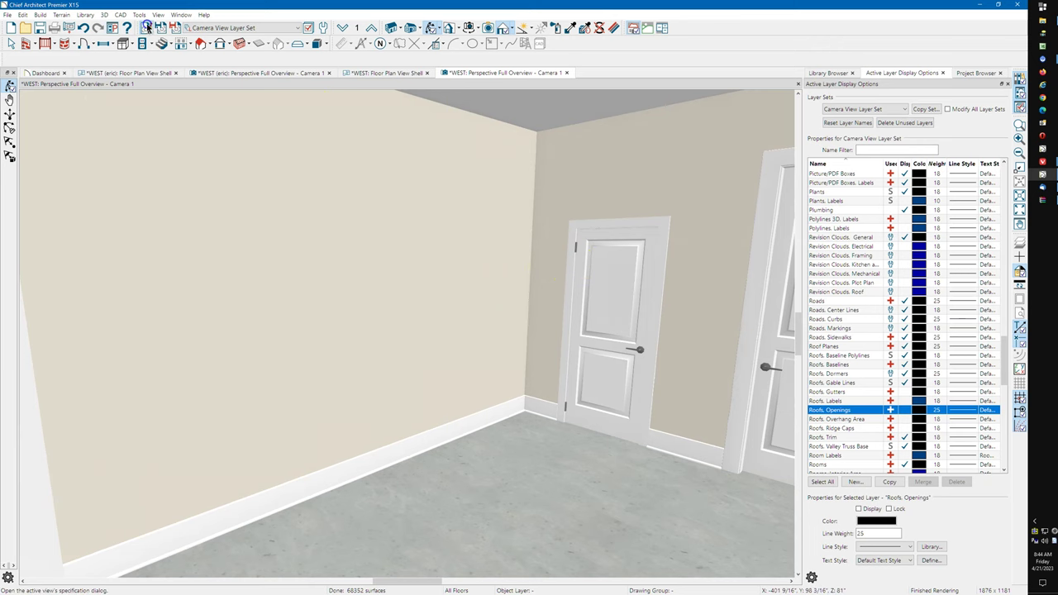
pyautogui.click(146, 27)
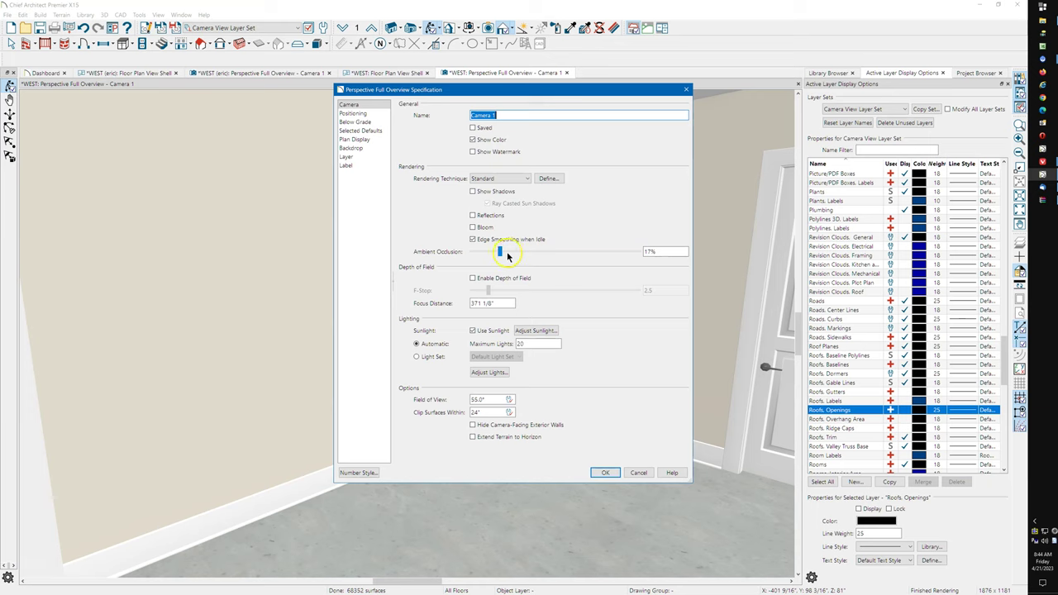
pyautogui.moveTo(499, 253); pyautogui.dragTo(606, 253)
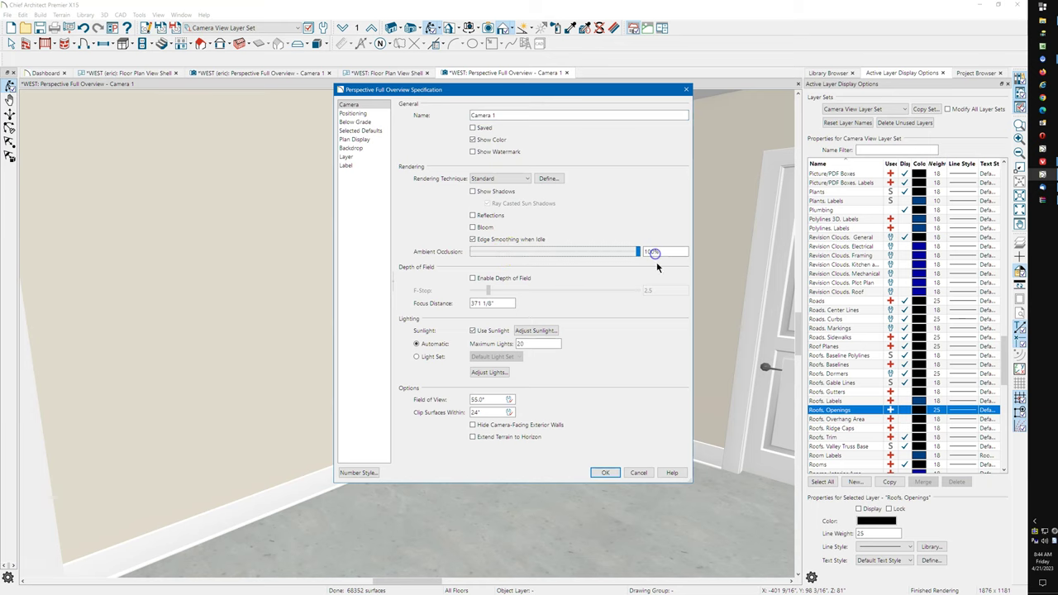
pyautogui.click(605, 472)
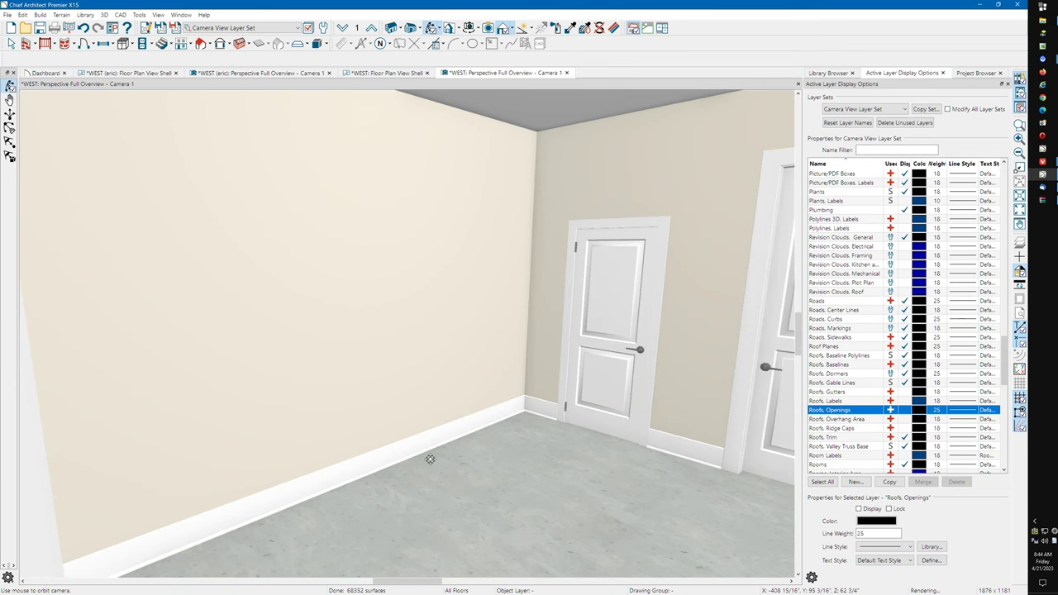
# Step: Compare the wall shading at the room corner beside the fireplace, and lower the camera's ambient occlusion to about 15%
pyautogui.click(537, 281)
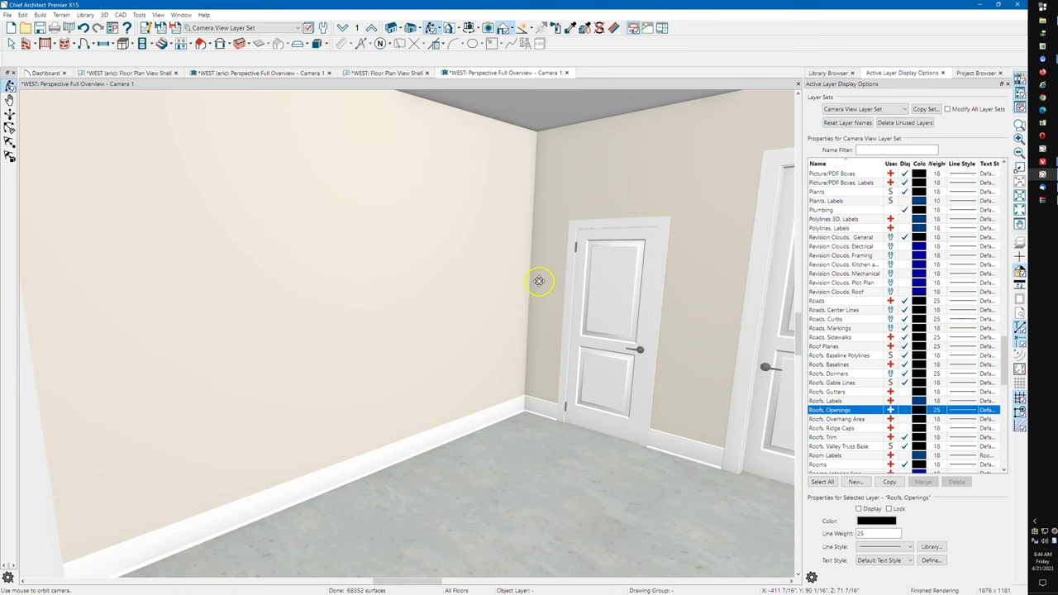
pyautogui.moveTo(538, 281); pyautogui.dragTo(516, 333)
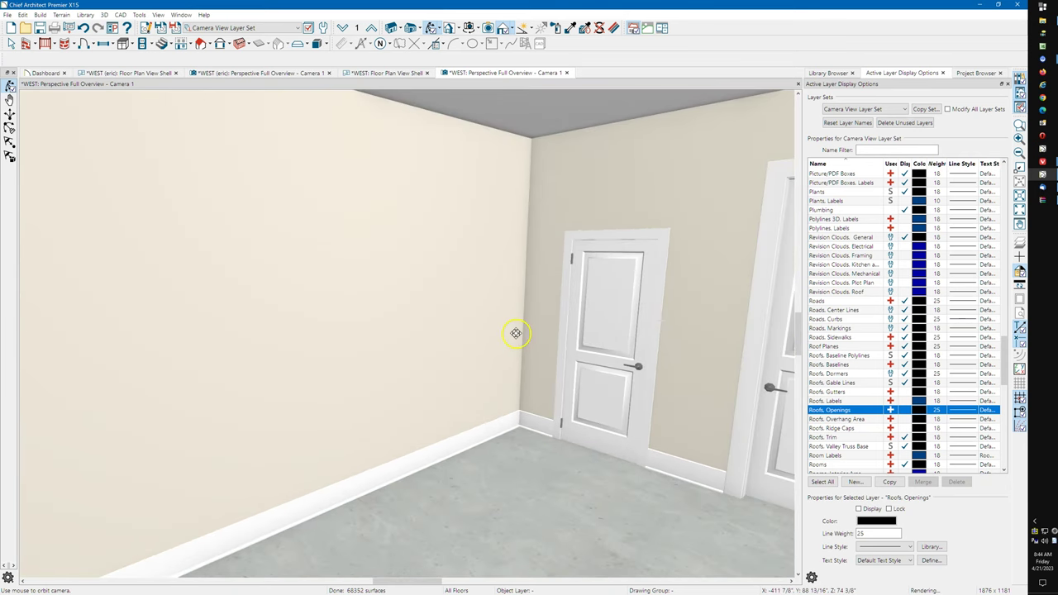
pyautogui.moveTo(439, 312); pyautogui.dragTo(499, 551)
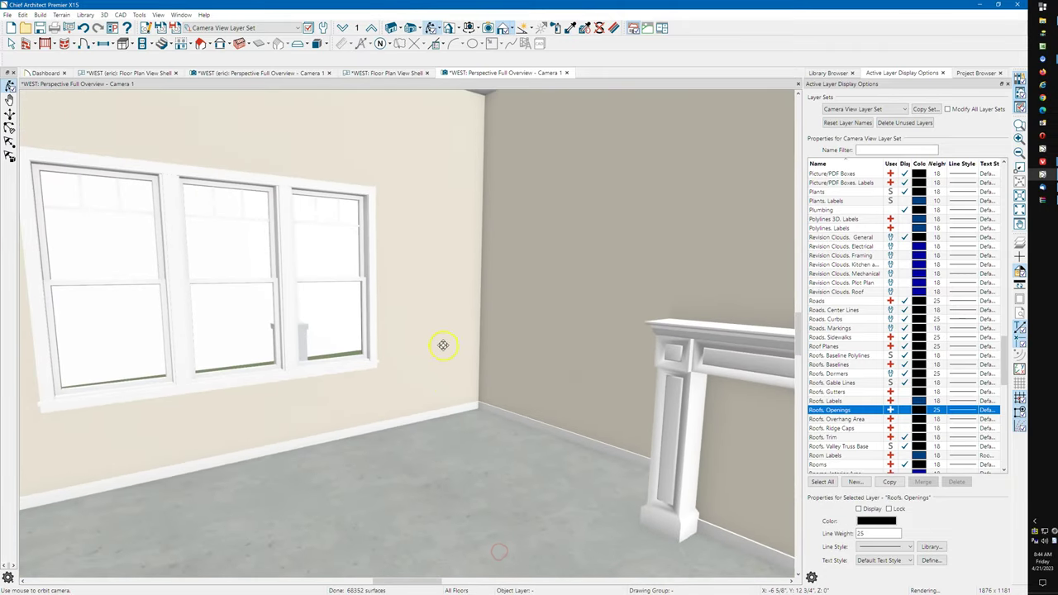
pyautogui.moveTo(443, 345); pyautogui.dragTo(468, 508)
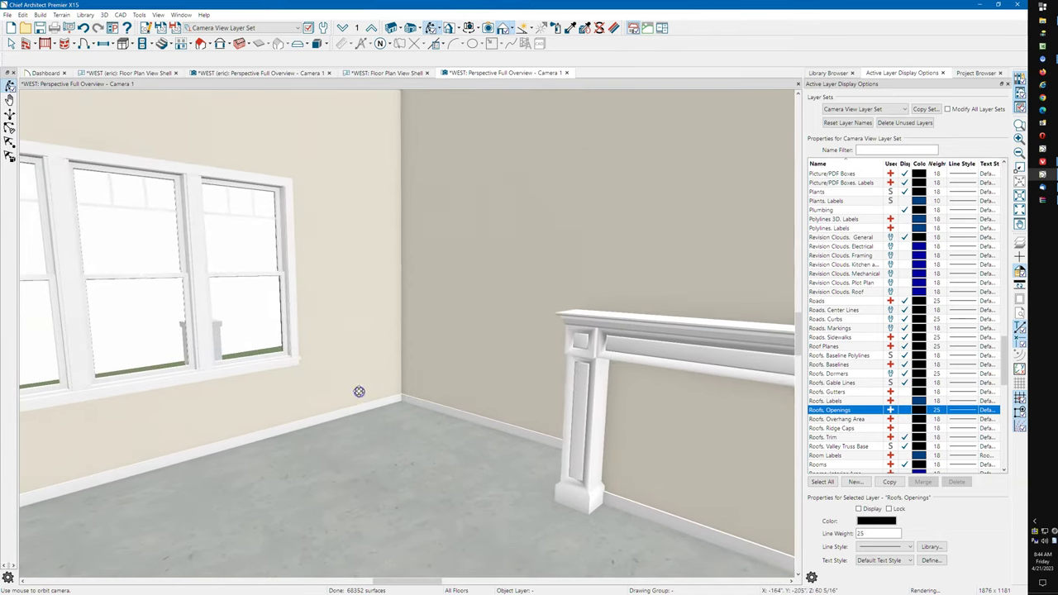
pyautogui.moveTo(359, 391); pyautogui.dragTo(396, 560, button='middle')
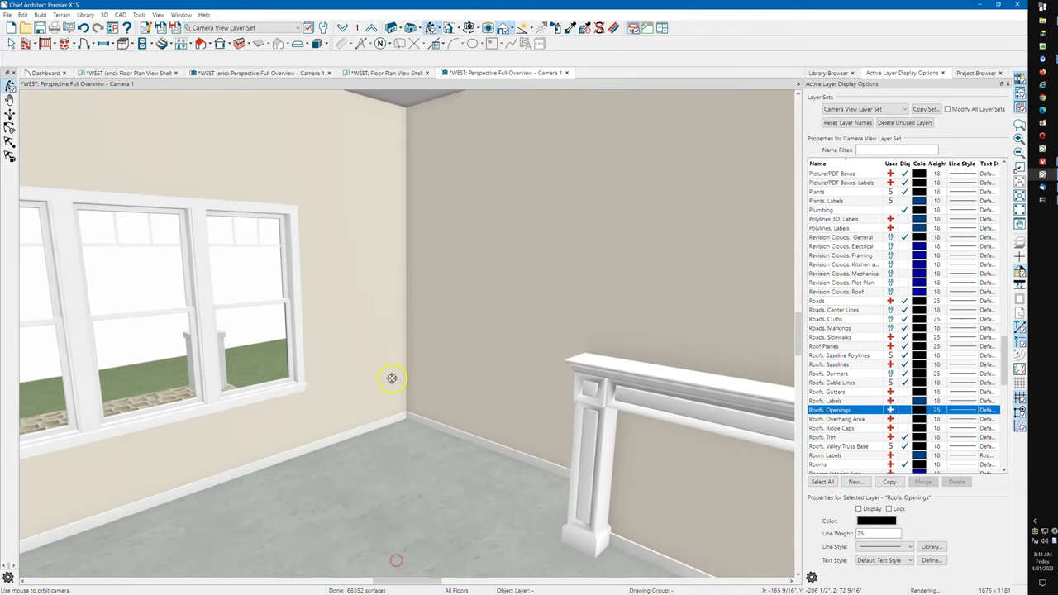
pyautogui.moveTo(392, 378); pyautogui.dragTo(391, 366)
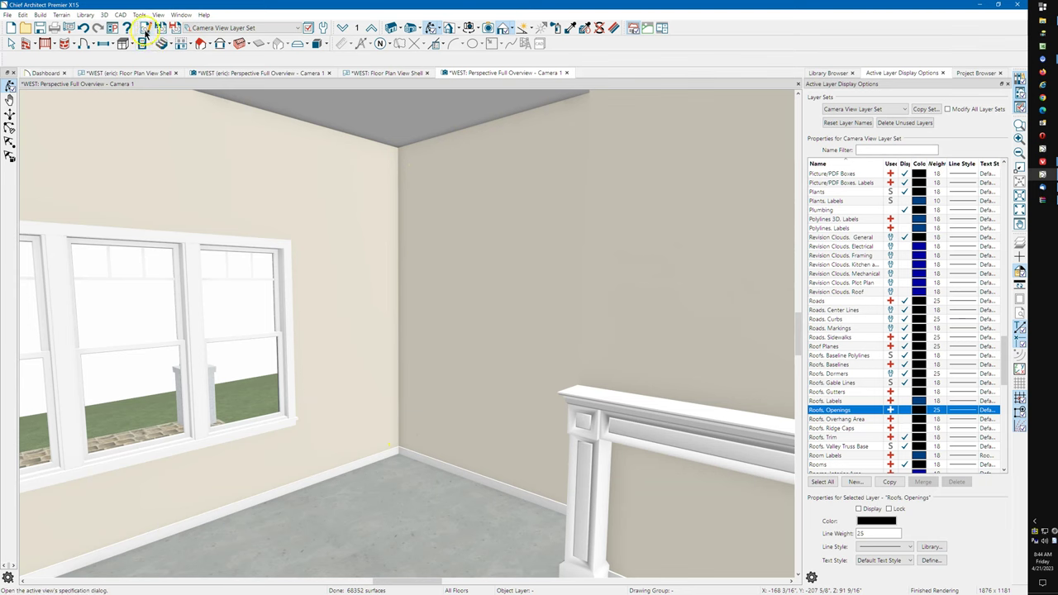
pyautogui.moveTo(523, 252); pyautogui.dragTo(494, 253)
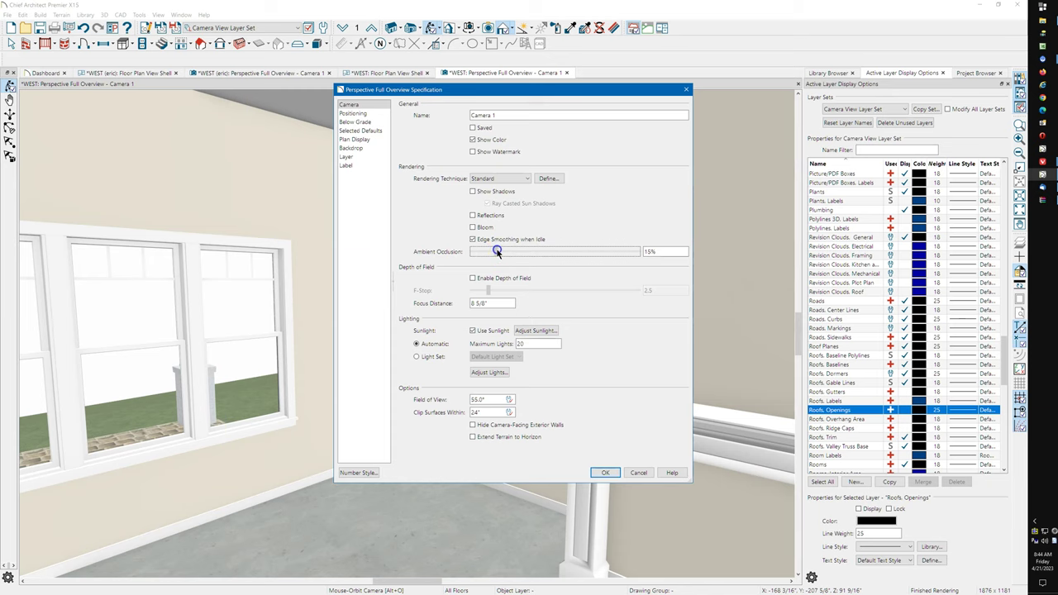
pyautogui.click(605, 472)
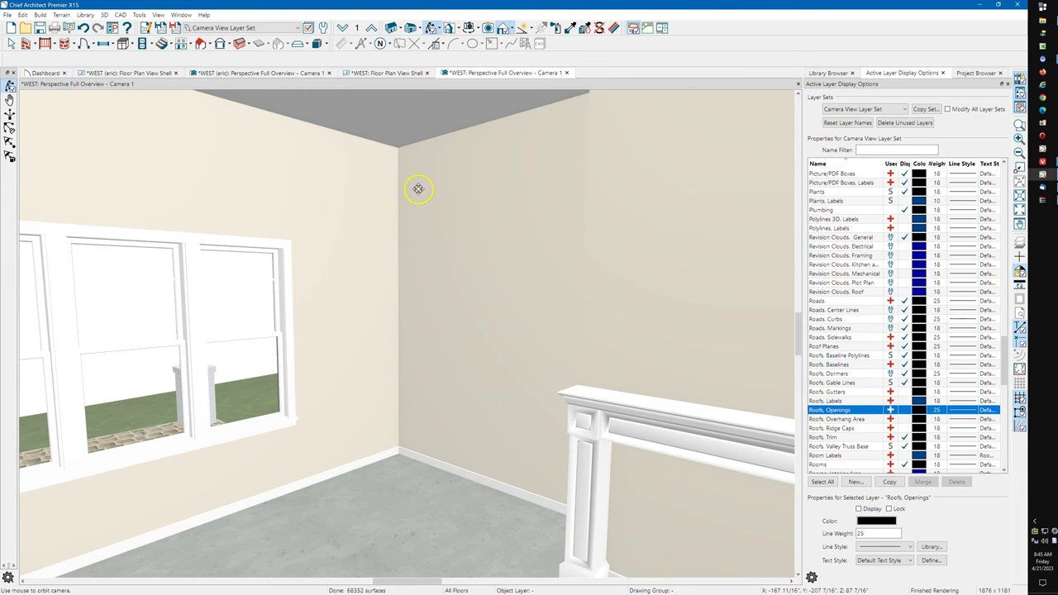
# Step: Enable Hand Drawn Lines on Top for the Standard rendering technique while viewing the house exterior
pyautogui.scroll(-5, 333, 286)
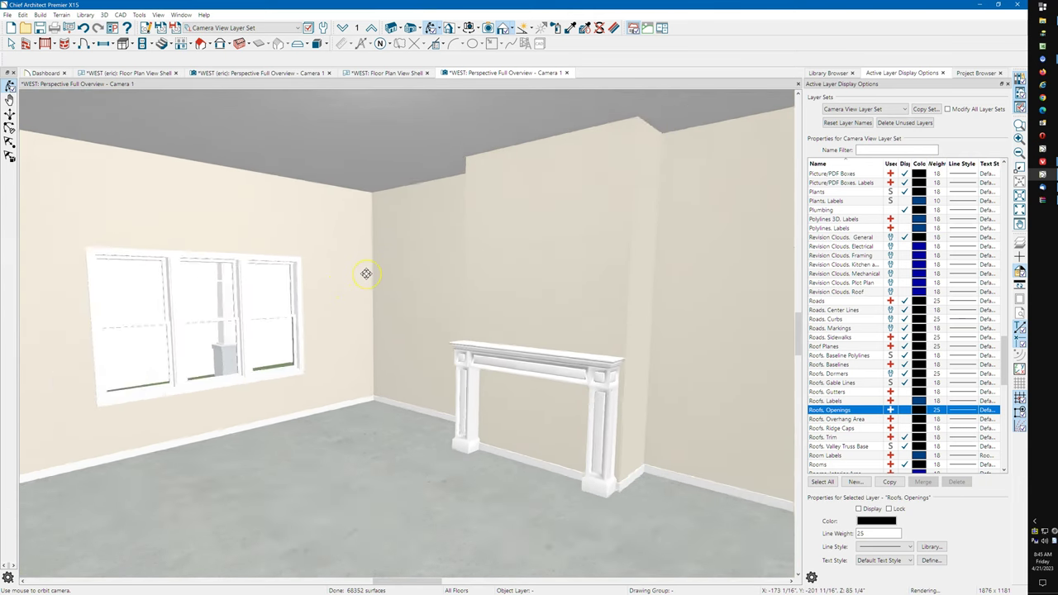
pyautogui.scroll(-10, 367, 274)
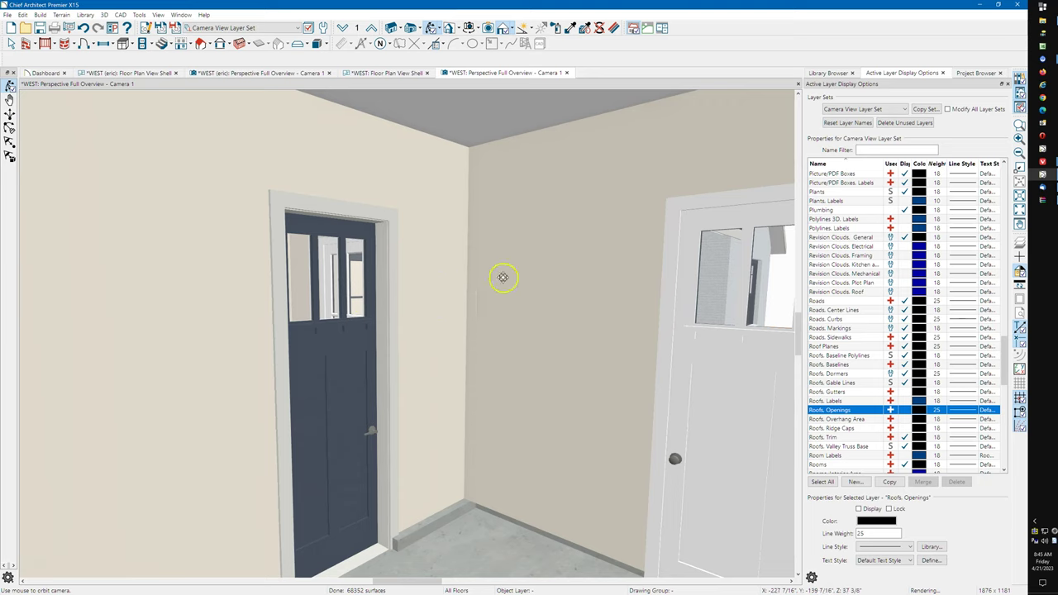
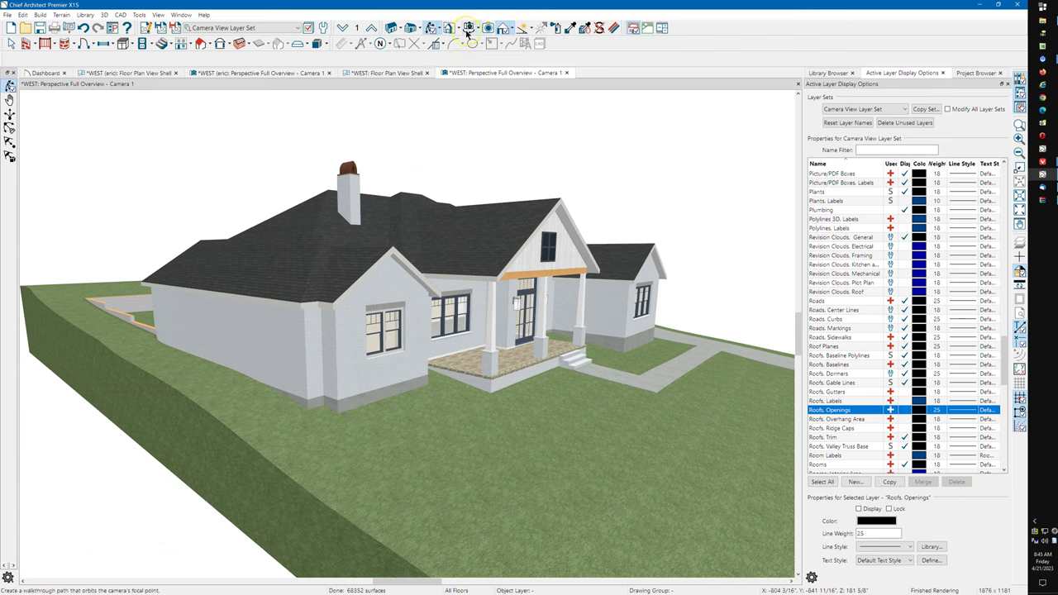
pyautogui.click(512, 30)
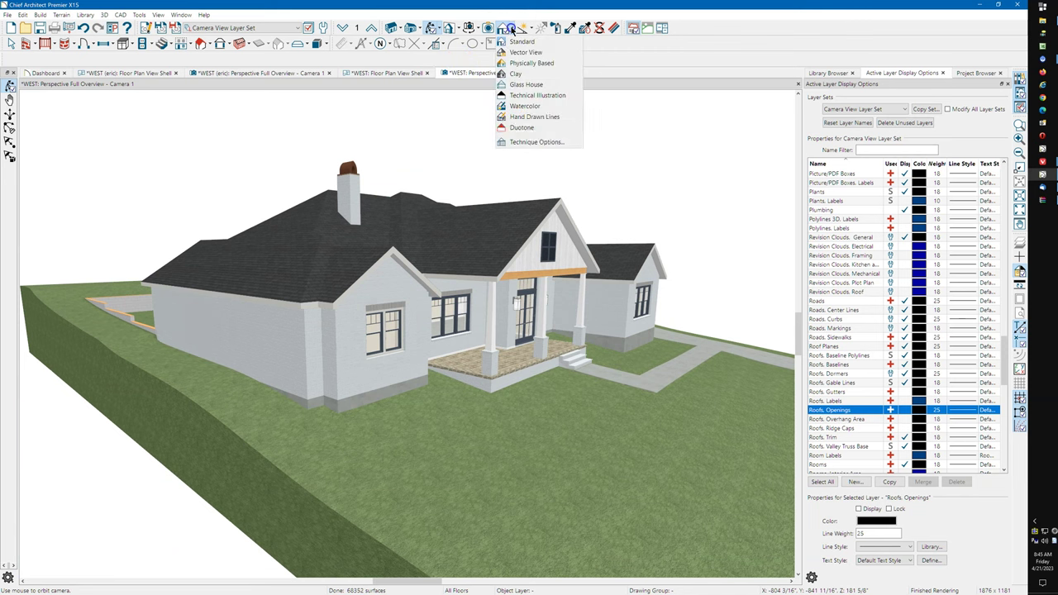
pyautogui.click(538, 142)
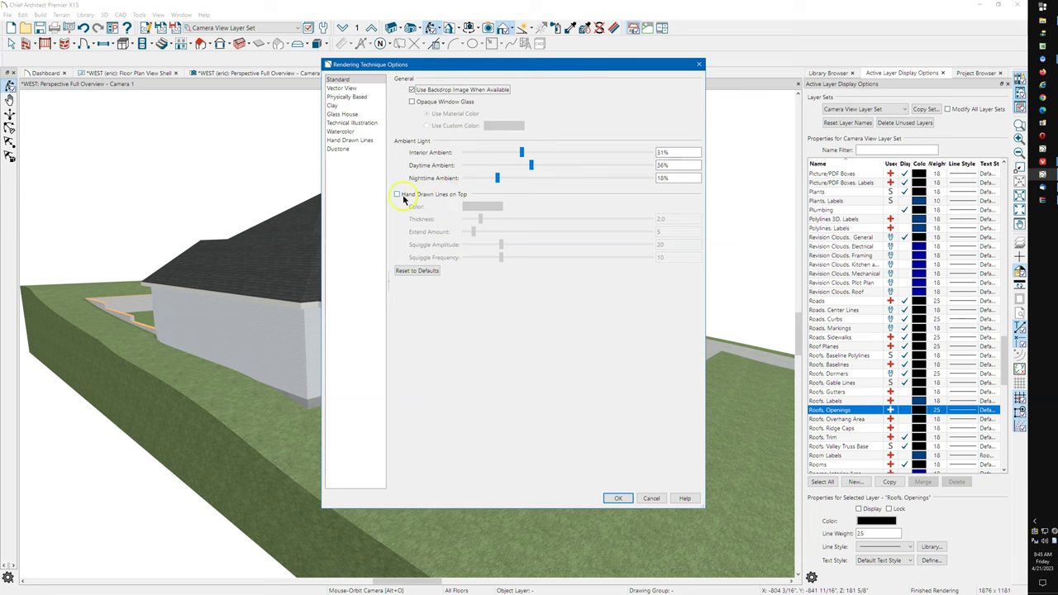
pyautogui.click(398, 195)
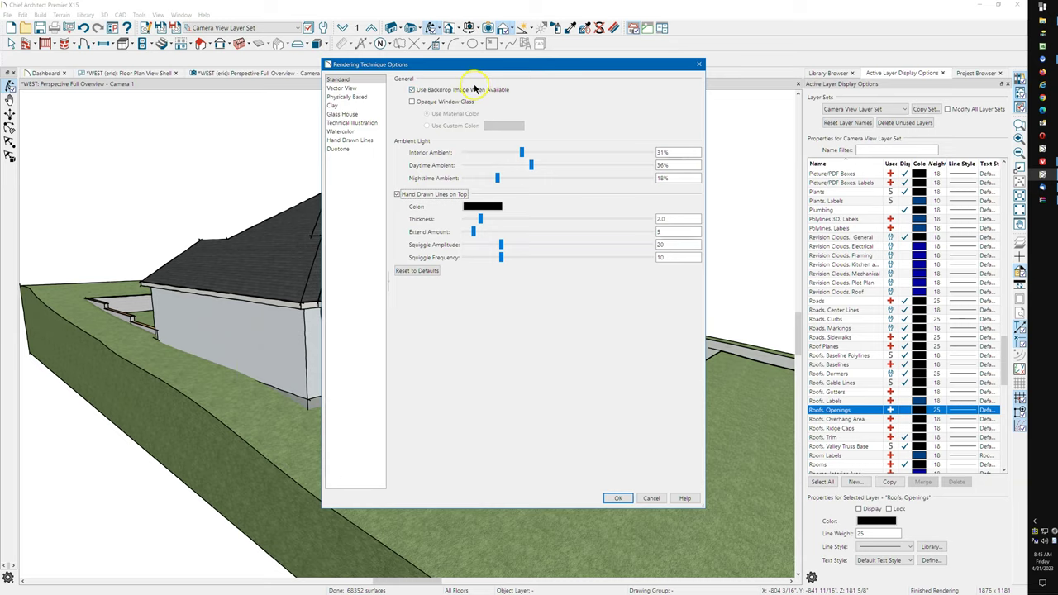
# Step: Set the hand-drawn lines' thickness to 0.25 and their extend amount, squiggle amplitude and squiggle frequency to 0, and apply the options
pyautogui.moveTo(476, 66); pyautogui.dragTo(668, 97)
pyautogui.moveTo(670, 250); pyautogui.dragTo(650, 253)
pyautogui.doubleClick(867, 250)
pyautogui.moveTo(869, 248); pyautogui.dragTo(838, 251)
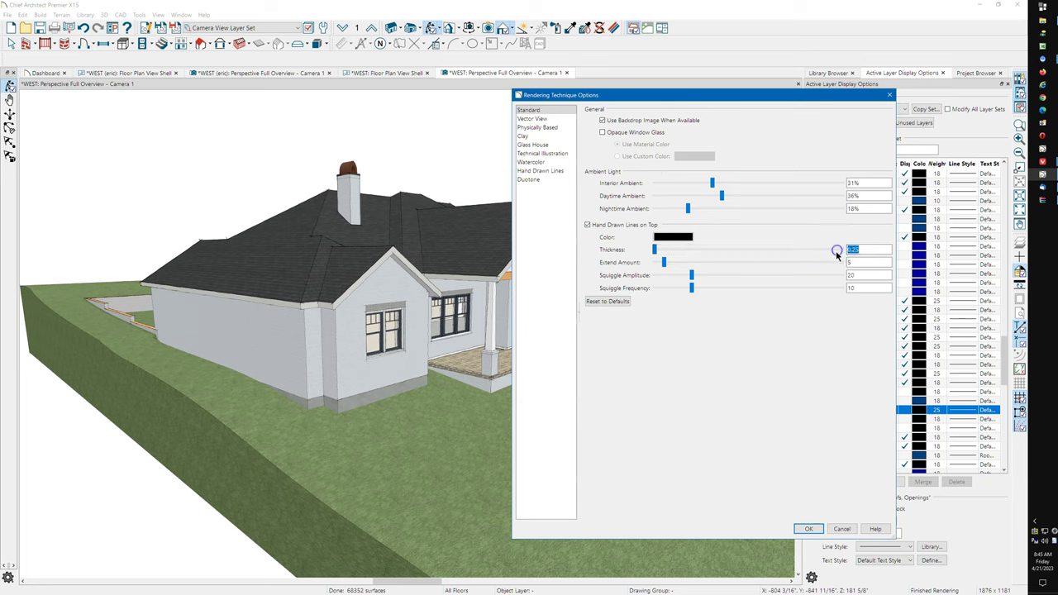
pyautogui.write('1.5')
pyautogui.doubleClick(866, 250)
pyautogui.moveTo(663, 262)
pyautogui.mouseDown()
pyautogui.moveTo(649, 260)
pyautogui.moveTo(692, 273)
pyautogui.moveTo(637, 276)
pyautogui.moveTo(691, 287)
pyautogui.moveTo(635, 291)
pyautogui.mouseUp()
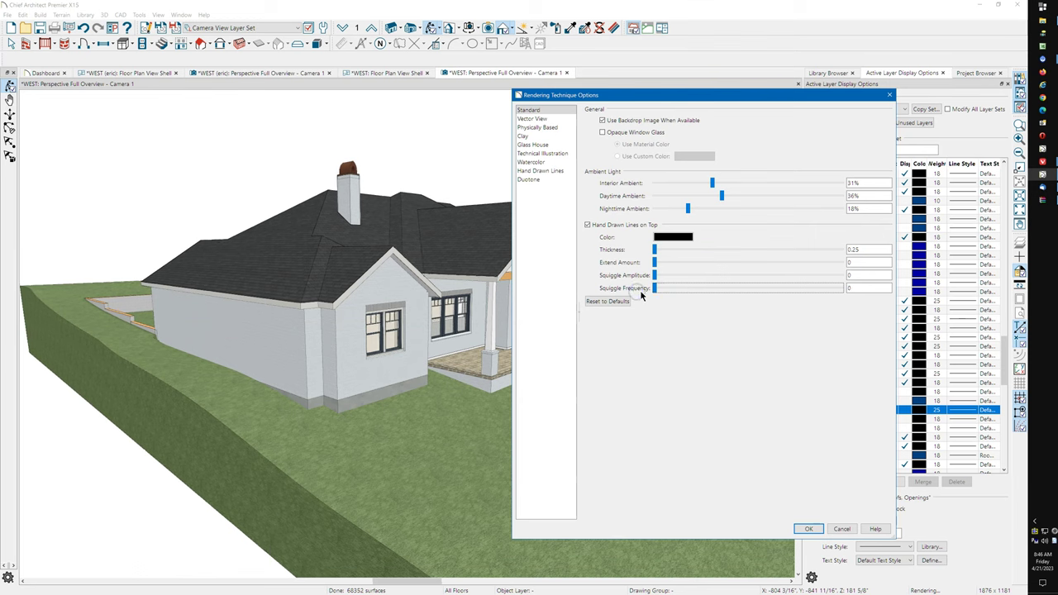
pyautogui.click(805, 531)
pyautogui.click(589, 155)
pyautogui.click(819, 531)
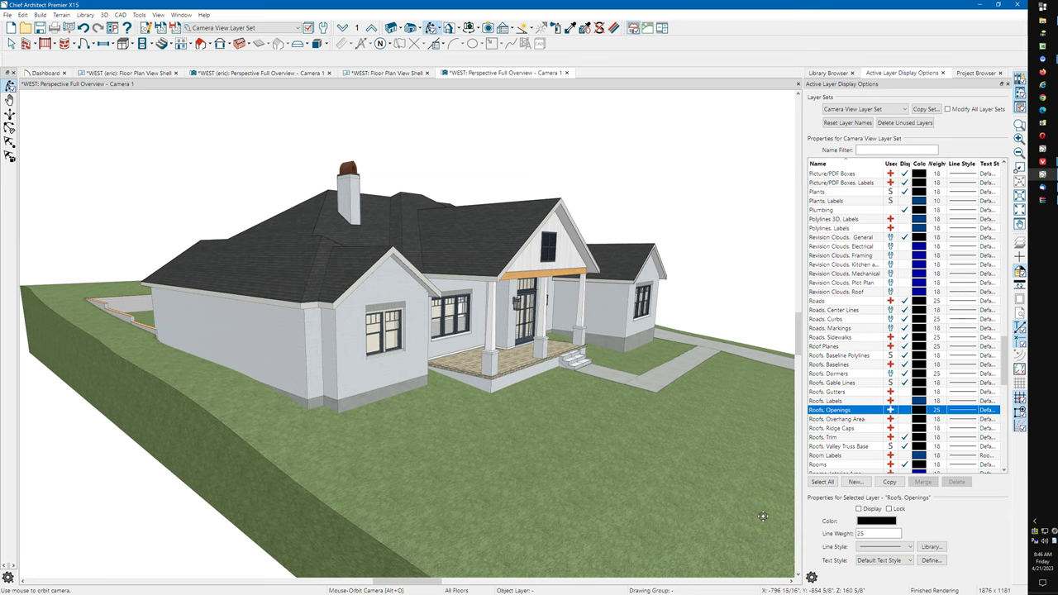
# Step: Examine the edge lines and lighting on the front porch, roofs, side wings and rear pool side of the house
pyautogui.scroll(5, 495, 325)
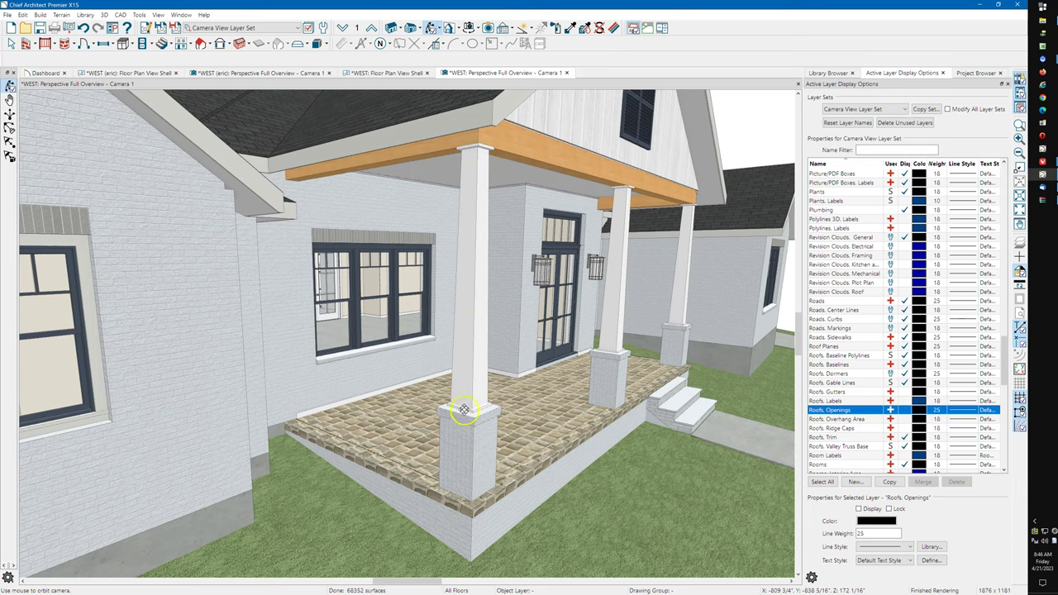
pyautogui.scroll(-5, 537, 382)
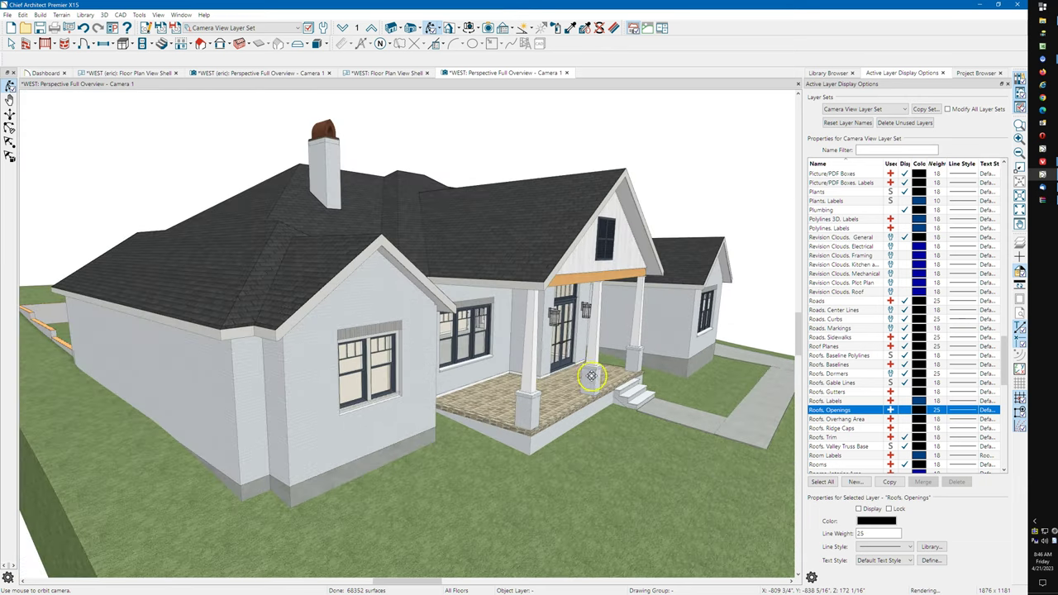
pyautogui.moveTo(586, 376); pyautogui.dragTo(474, 363)
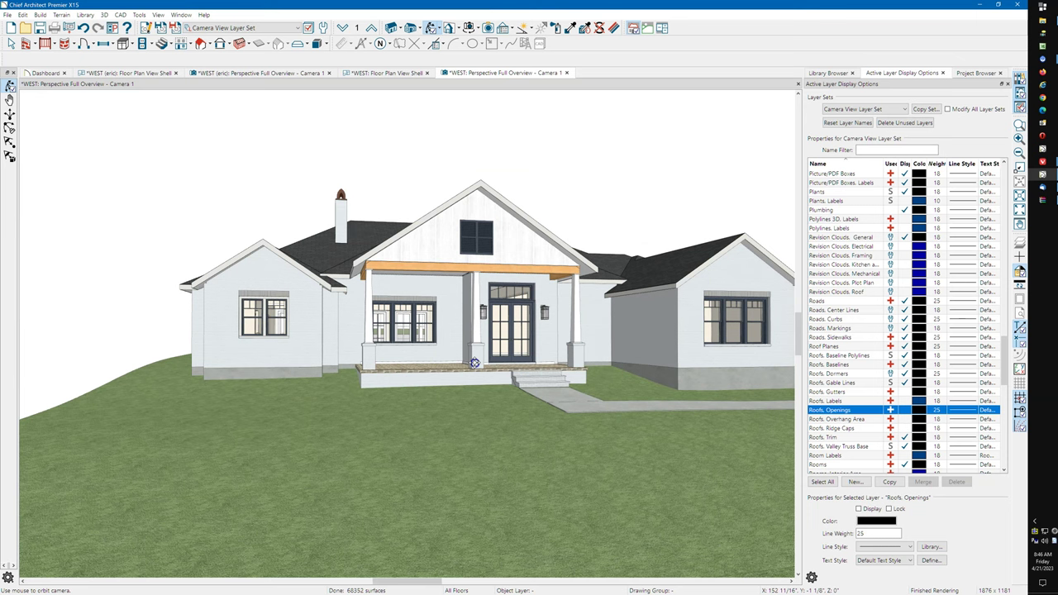
pyautogui.moveTo(475, 363); pyautogui.dragTo(593, 373)
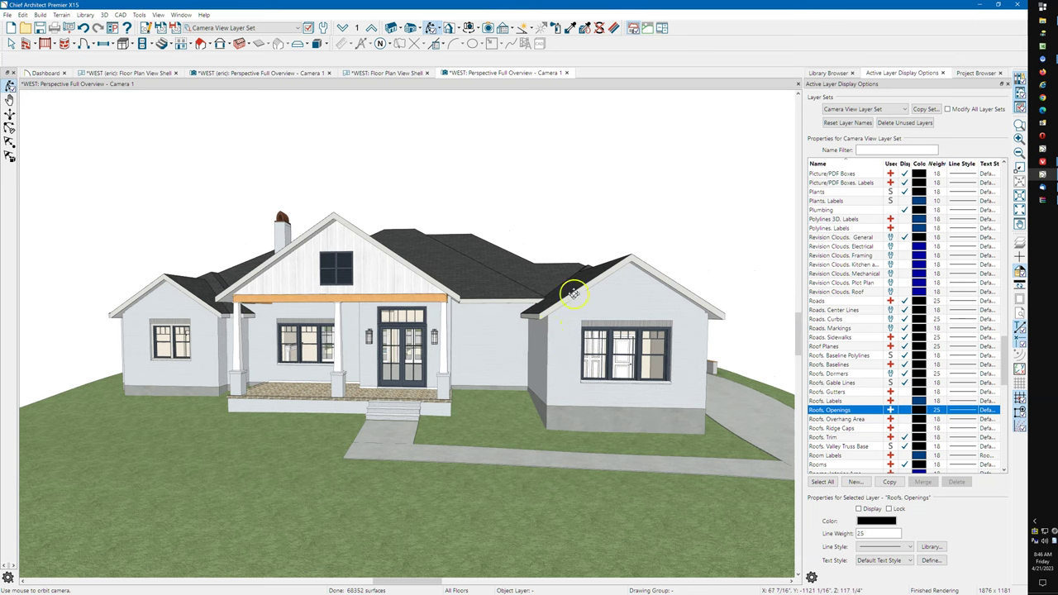
pyautogui.moveTo(524, 361)
pyautogui.mouseDown()
pyautogui.moveTo(552, 359)
pyautogui.moveTo(516, 360)
pyautogui.mouseUp()
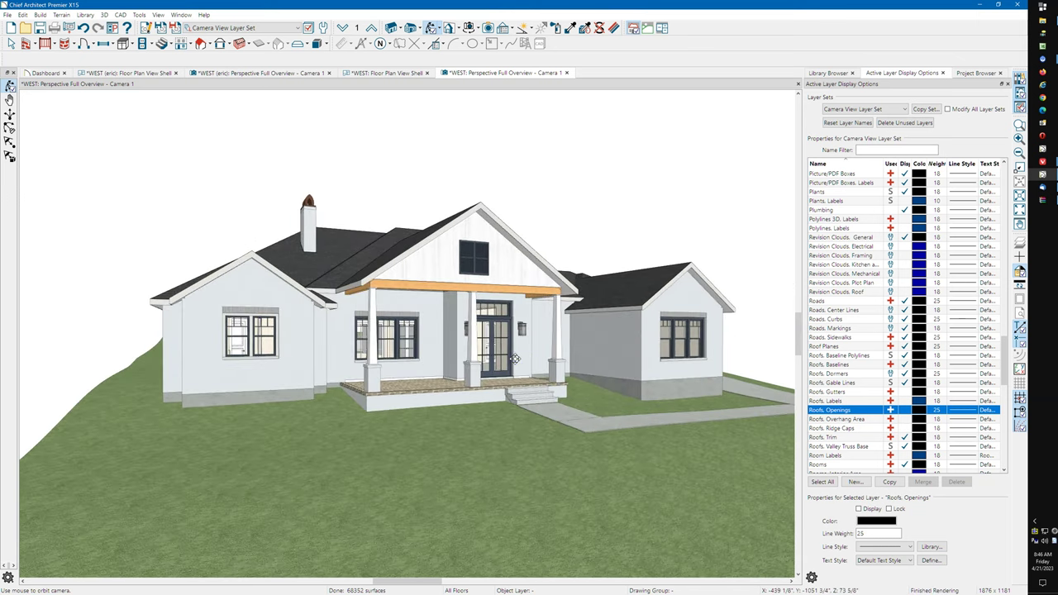
pyautogui.moveTo(466, 400); pyautogui.dragTo(478, 400)
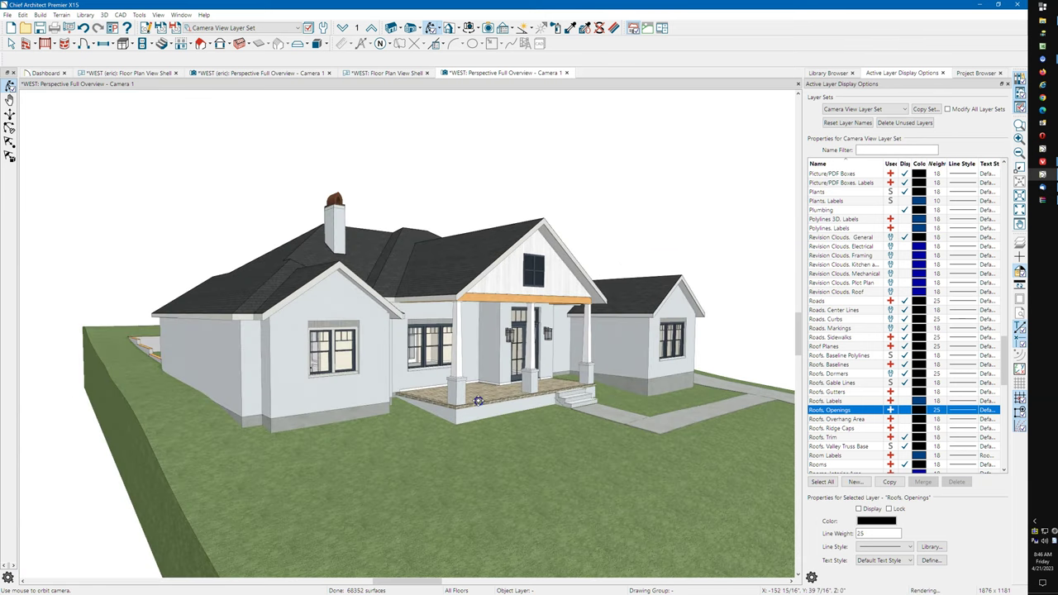
pyautogui.moveTo(309, 395); pyautogui.dragTo(493, 396)
pyautogui.moveTo(383, 397); pyautogui.dragTo(401, 397)
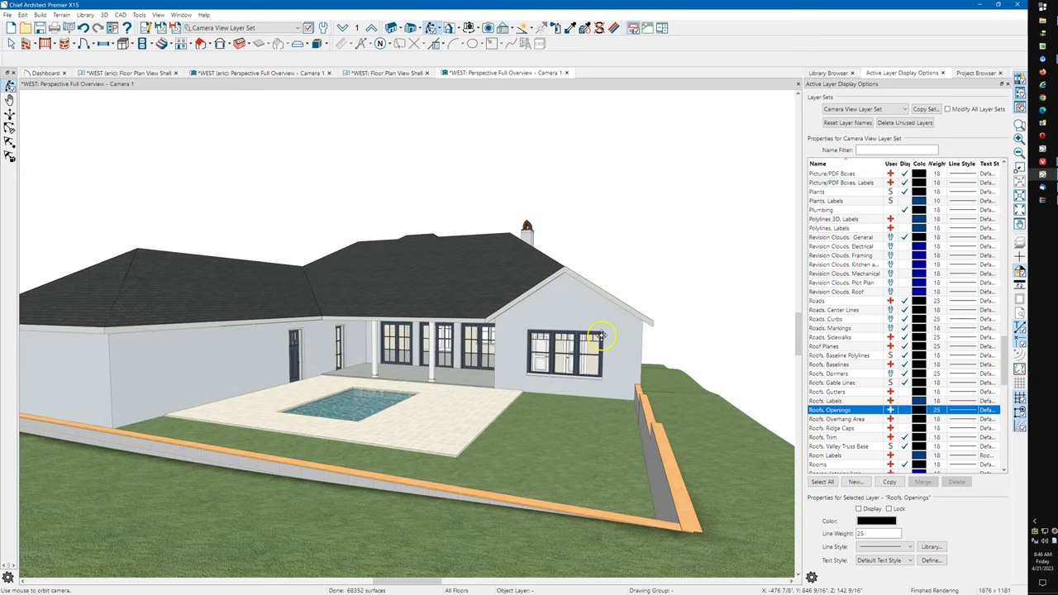
pyautogui.moveTo(601, 334); pyautogui.dragTo(560, 344)
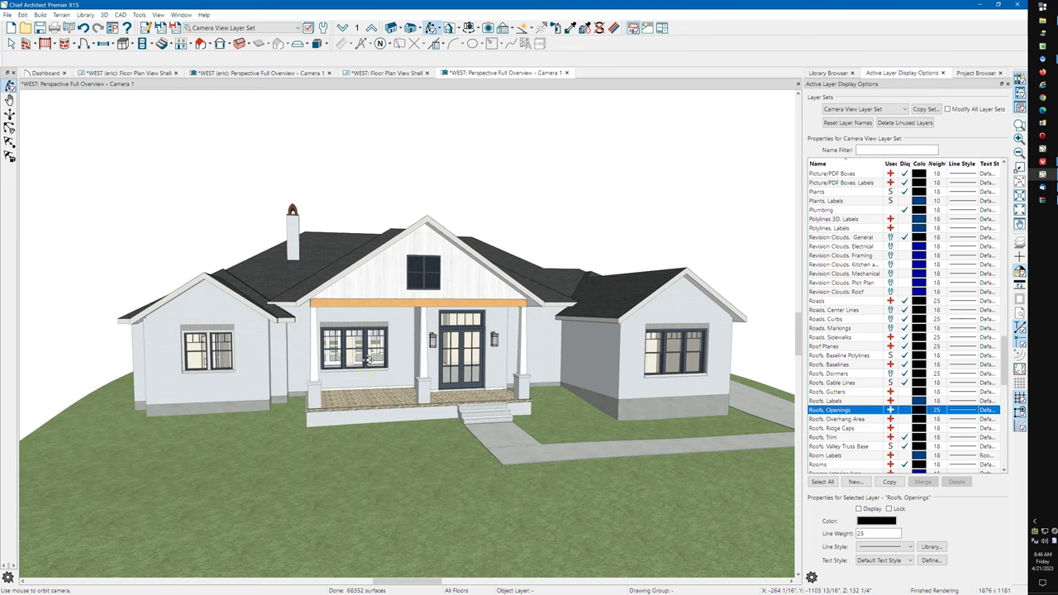
pyautogui.moveTo(372, 359)
pyautogui.mouseDown()
pyautogui.moveTo(381, 373)
pyautogui.moveTo(372, 372)
pyautogui.mouseUp()
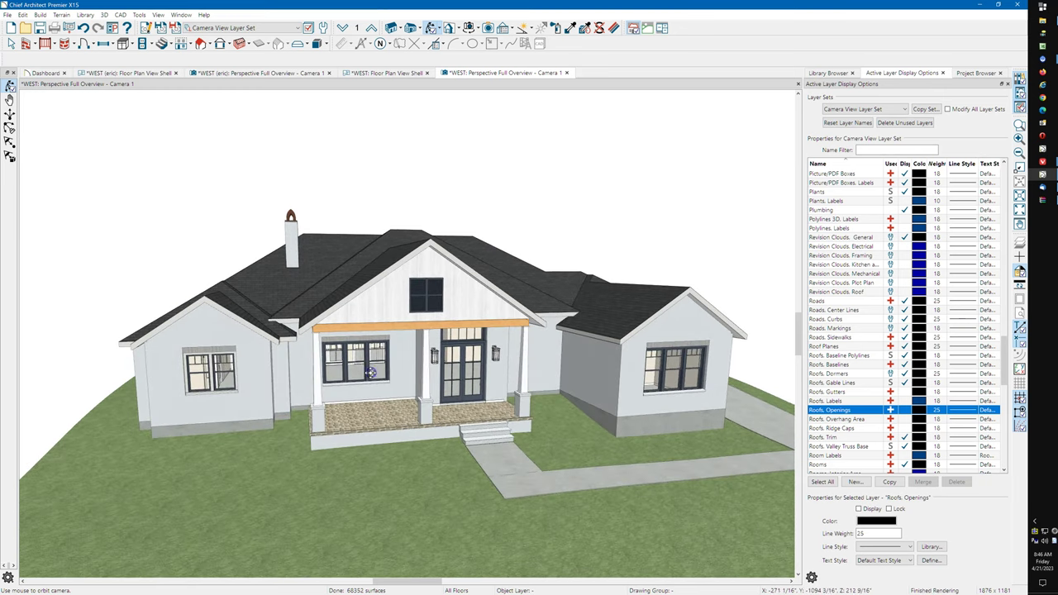
pyautogui.moveTo(412, 330); pyautogui.dragTo(390, 355)
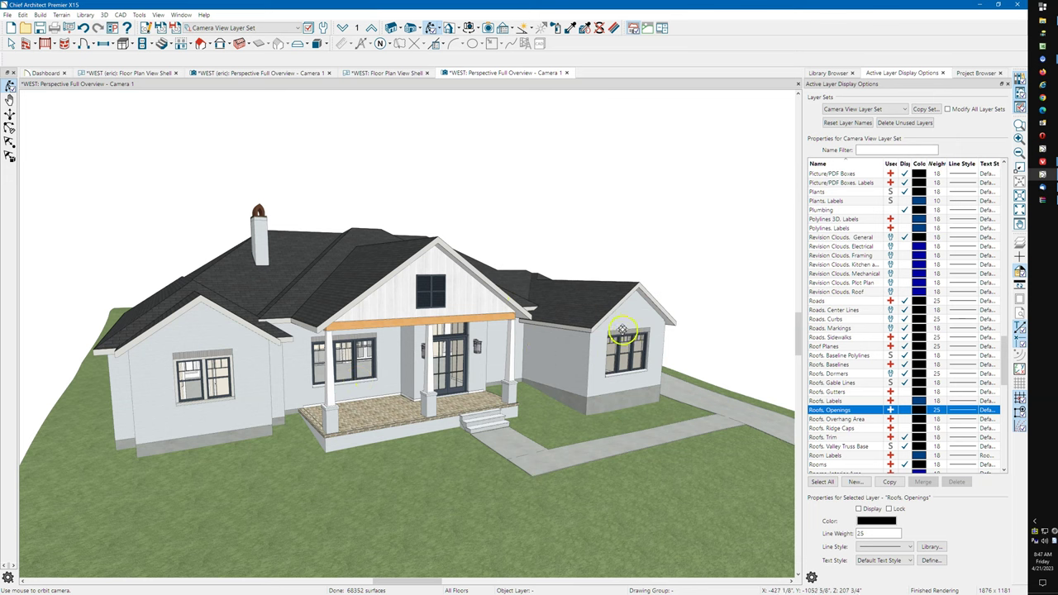
pyautogui.click(341, 319)
pyautogui.moveTo(466, 328); pyautogui.dragTo(432, 316)
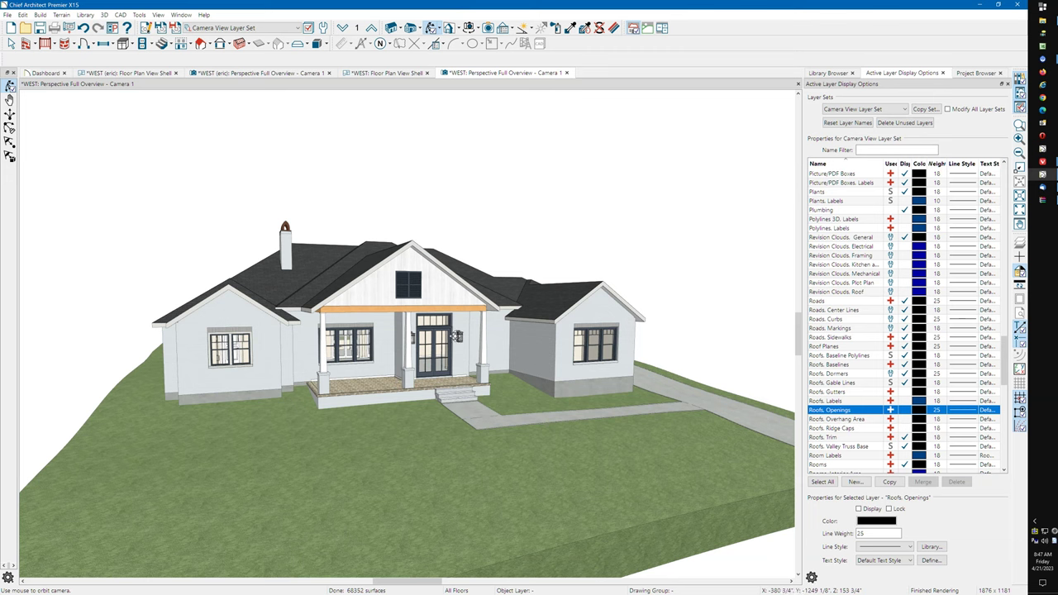
# Step: Switch the camera to the Technical Illustration rendering technique and view the front of the house from above
pyautogui.click(505, 27)
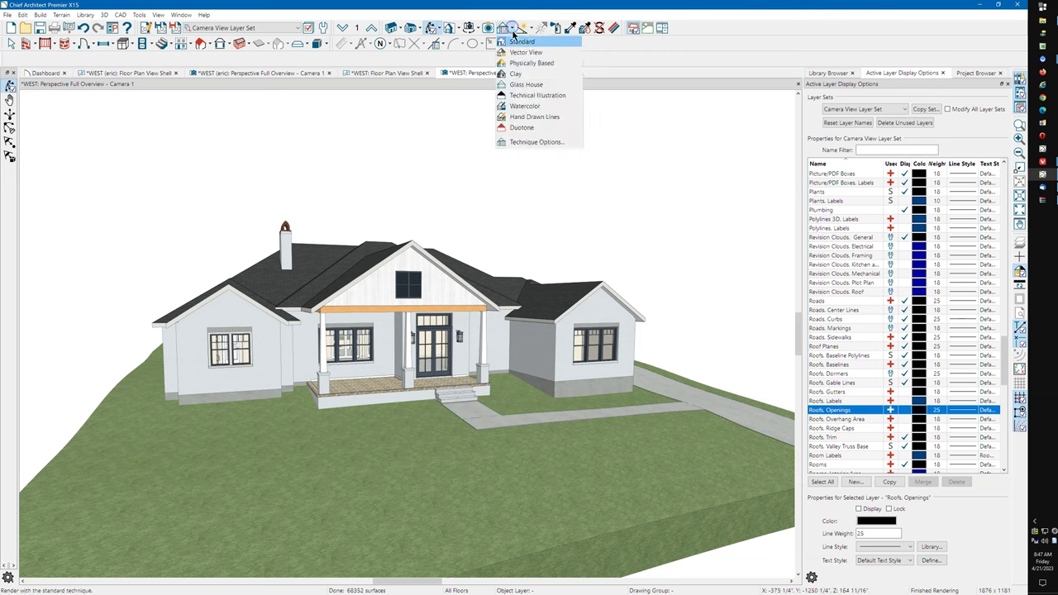
pyautogui.click(568, 96)
pyautogui.moveTo(465, 191); pyautogui.dragTo(463, 224)
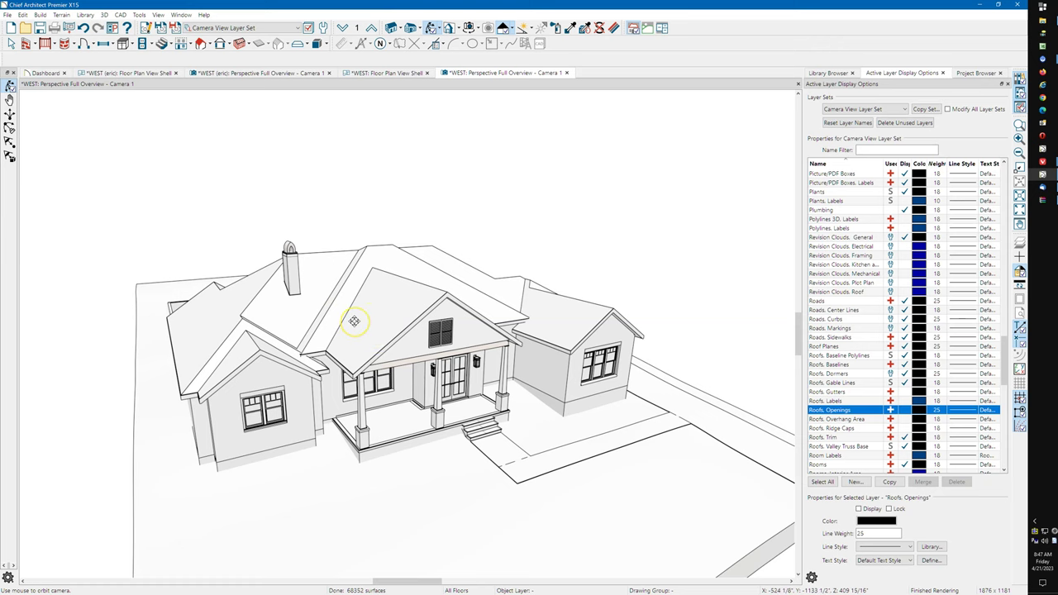
pyautogui.moveTo(354, 321); pyautogui.dragTo(396, 318)
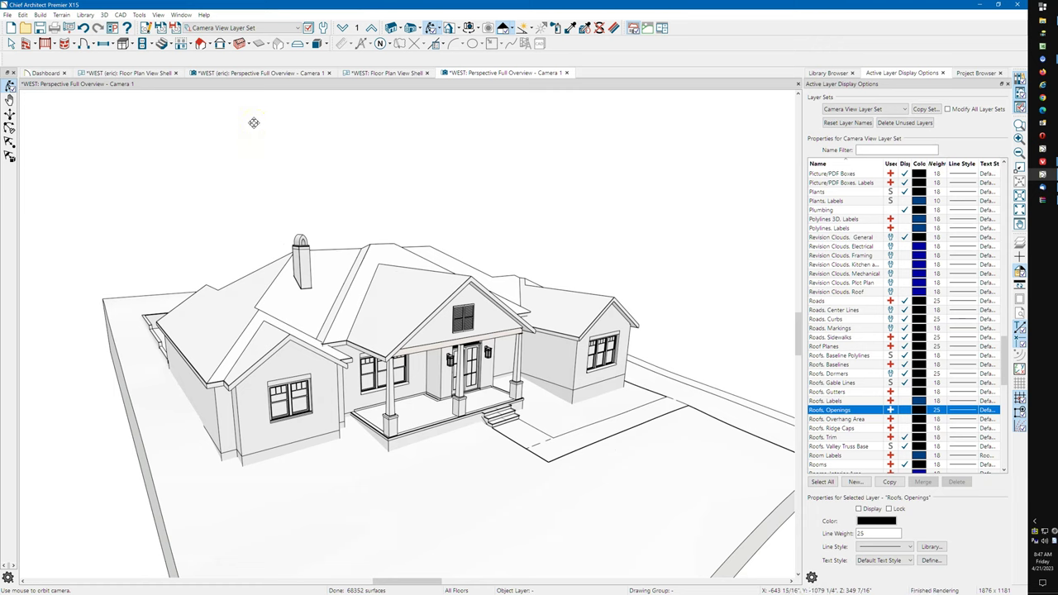
# Step: Set the house's roof pitch to 6 in 12 in the Build Roof settings
pyautogui.click(207, 44)
pyautogui.click(227, 59)
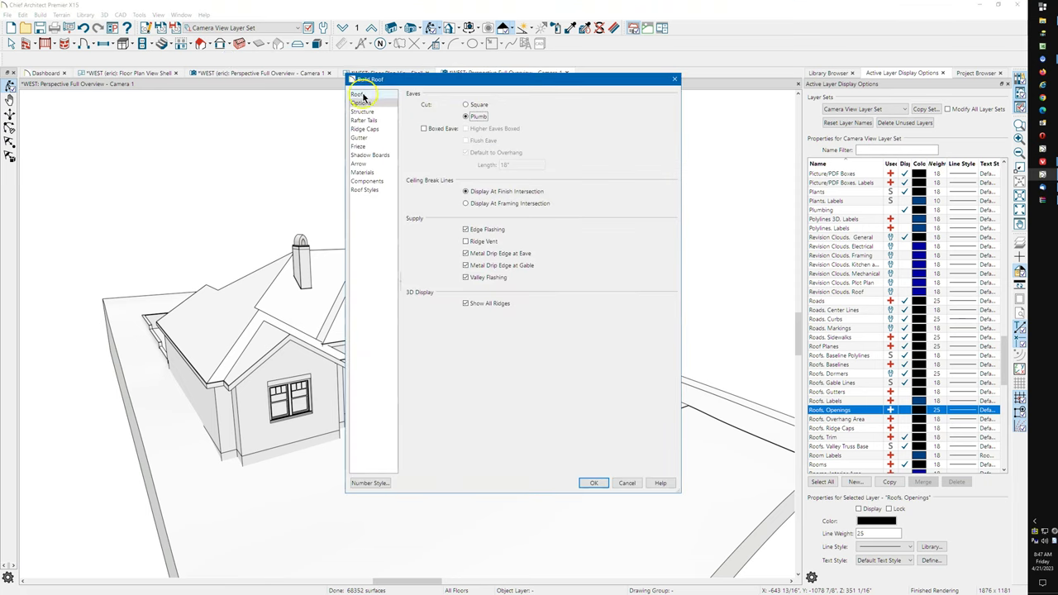
pyautogui.click(357, 94)
pyautogui.doubleClick(501, 167)
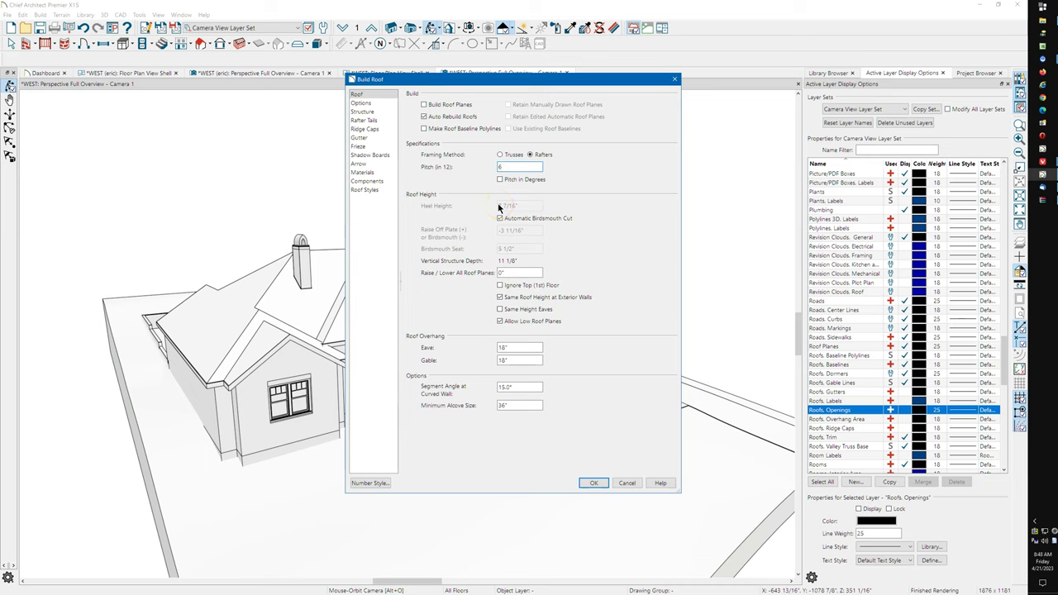
pyautogui.write('6')
# Step: Try the Trusses framing method to check its heel height setting, and switch the framing back to Rafters
pyautogui.click(500, 155)
pyautogui.click(517, 206)
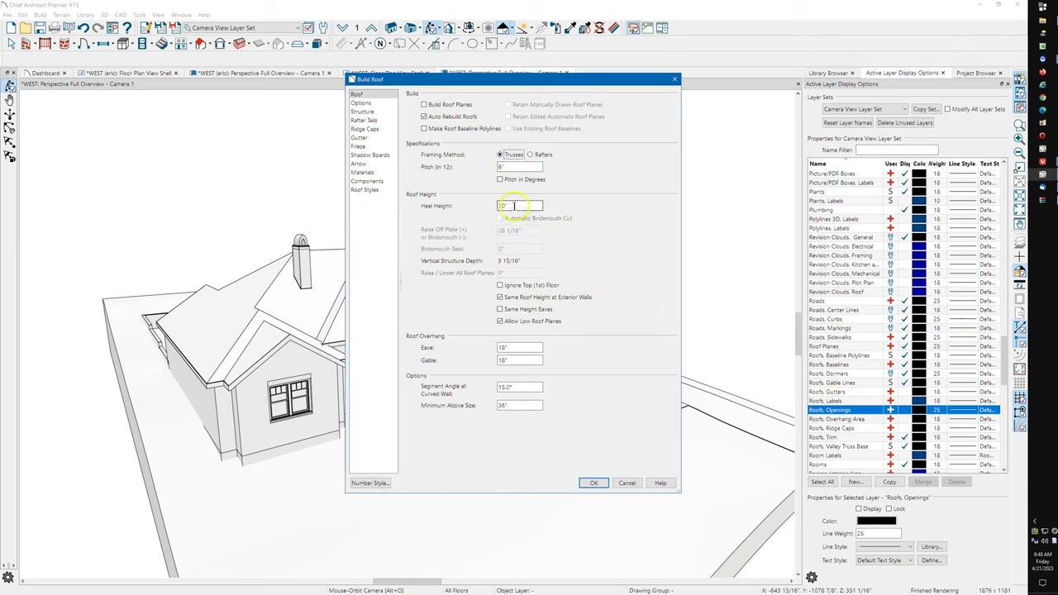
pyautogui.moveTo(499, 206)
pyautogui.mouseDown()
pyautogui.moveTo(511, 206)
pyautogui.moveTo(489, 209)
pyautogui.mouseUp()
pyautogui.click(508, 206)
pyautogui.click(530, 155)
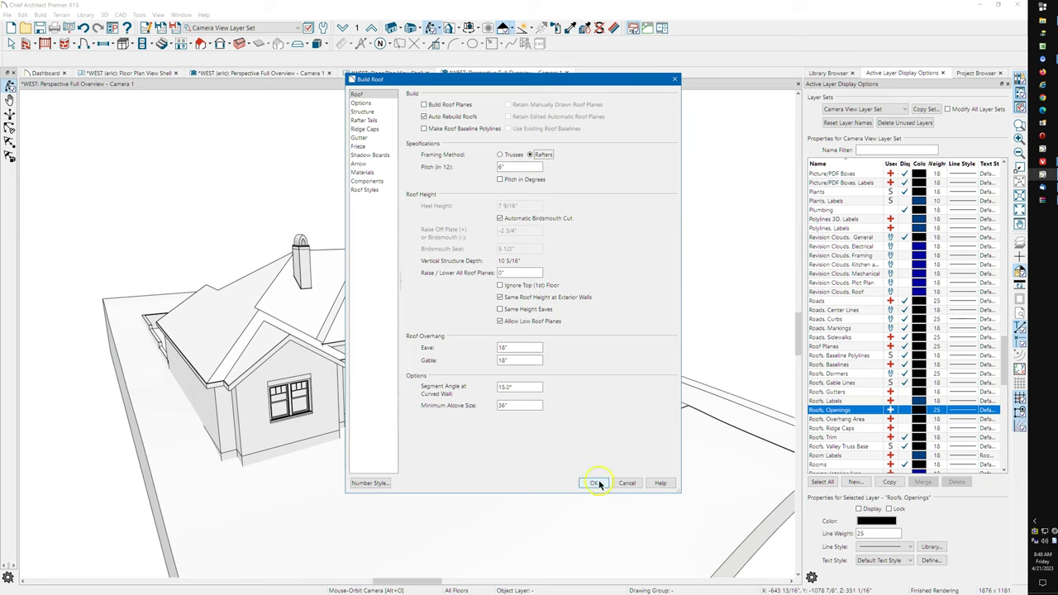
# Step: Try Boxed Eave with Flush Eave in the roof's eave options, and turn Boxed Eave back off
pyautogui.click(367, 102)
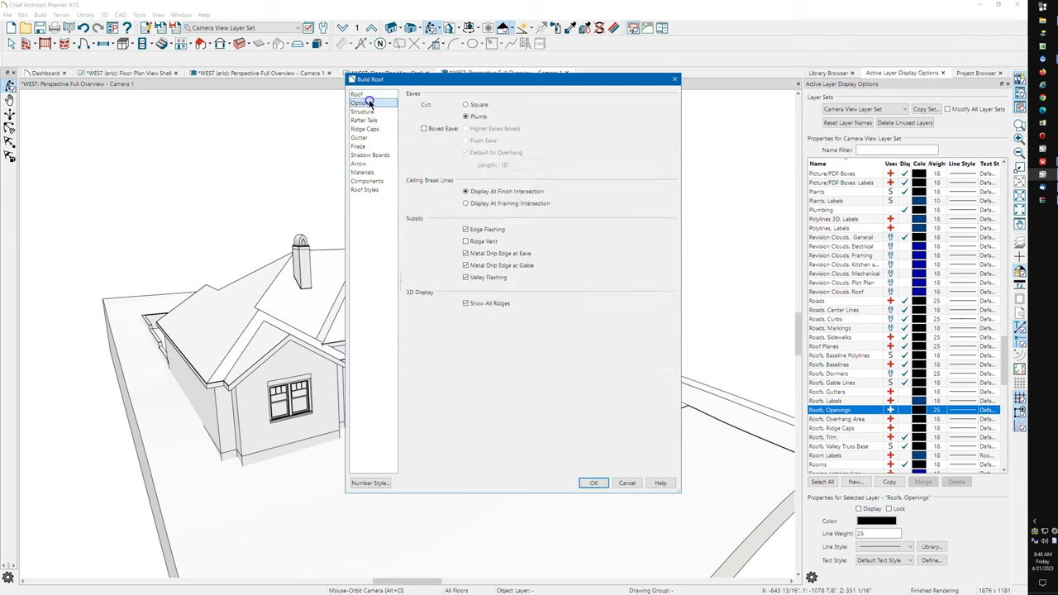
pyautogui.click(426, 131)
pyautogui.click(465, 141)
pyautogui.click(426, 130)
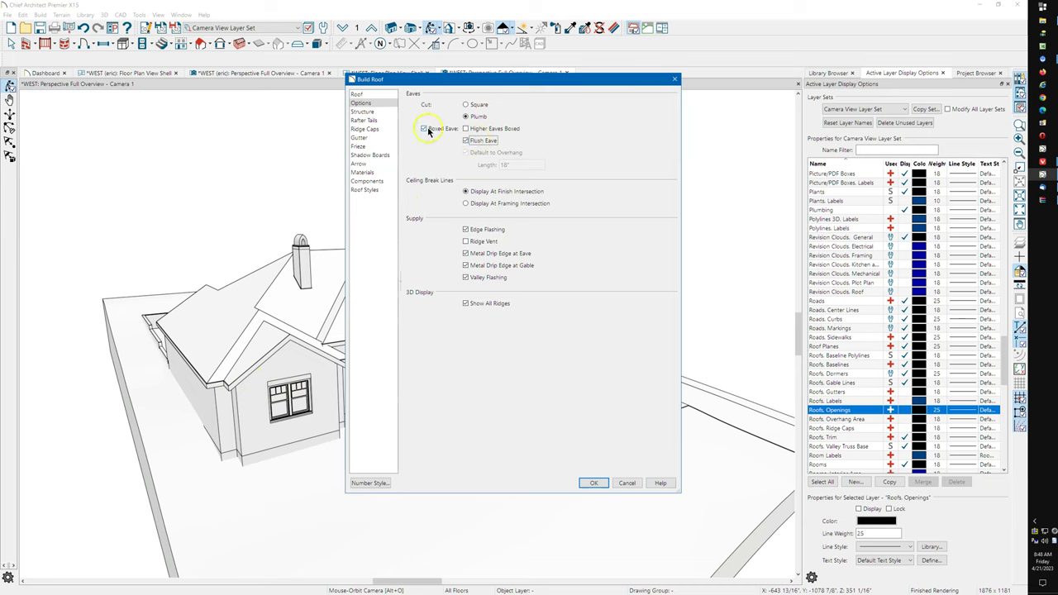
pyautogui.click(426, 130)
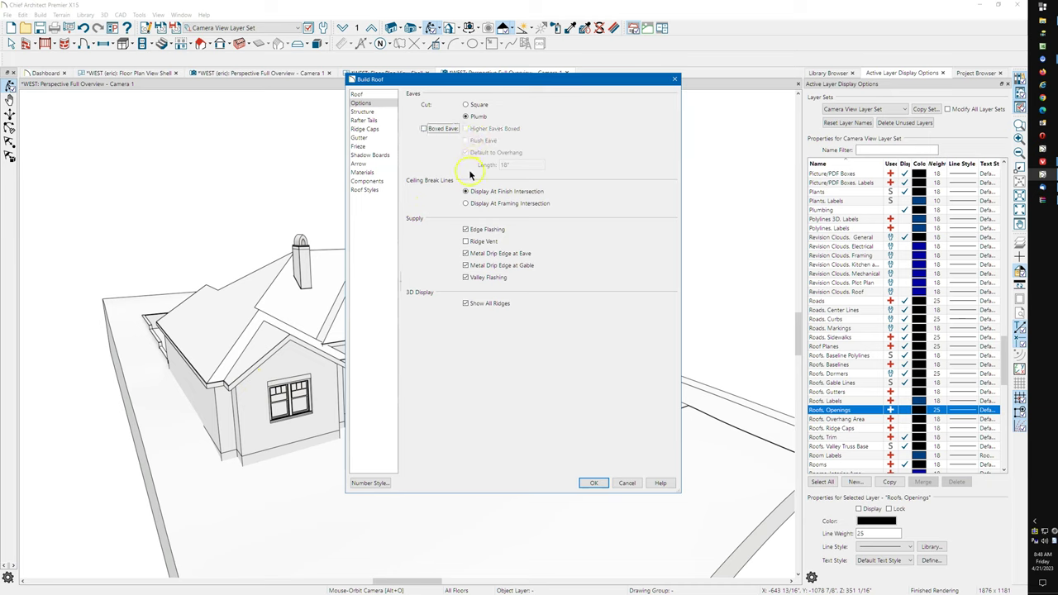
# Step: Apply the Build Roof settings to rebuild the roofs, and view the house from the front
pyautogui.click(594, 483)
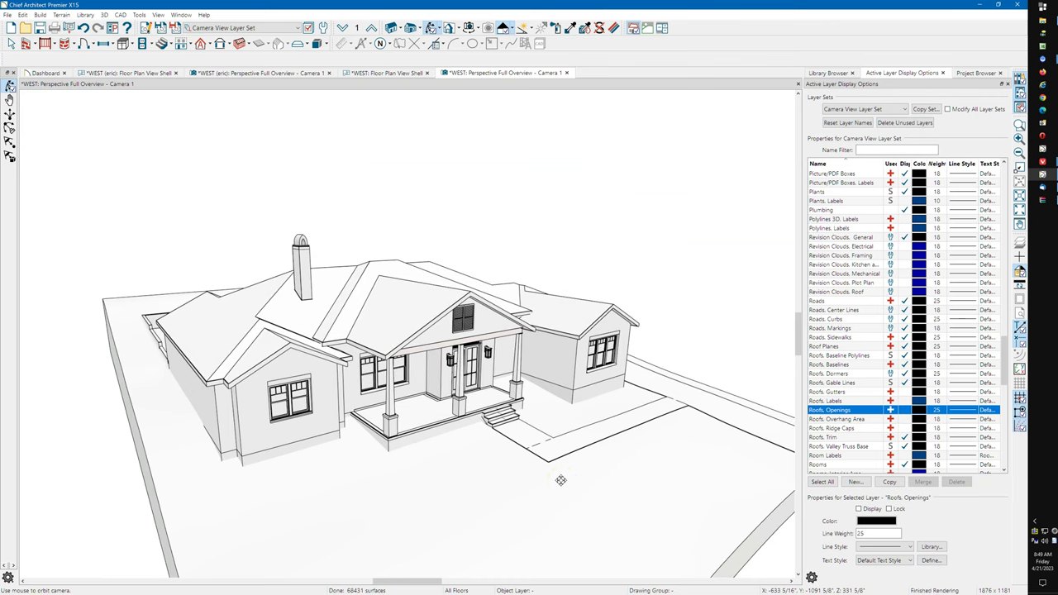
pyautogui.moveTo(545, 355); pyautogui.dragTo(410, 383)
# Step: Reset the front porch room's rough ceiling height to its default and set it to 124 inches
pyautogui.press('space')
pyautogui.click(447, 393)
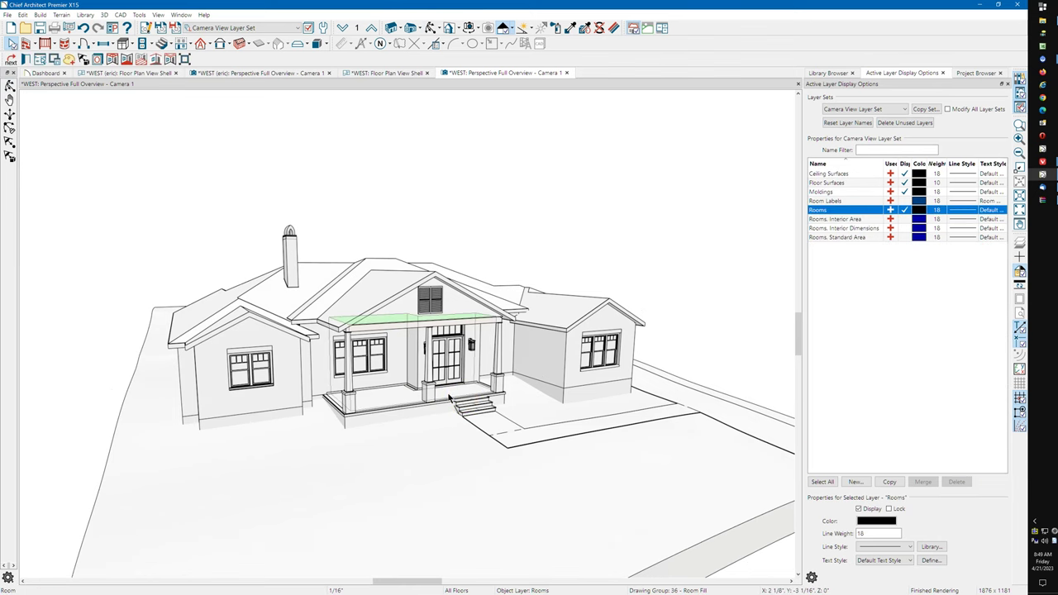
pyautogui.doubleClick(449, 399)
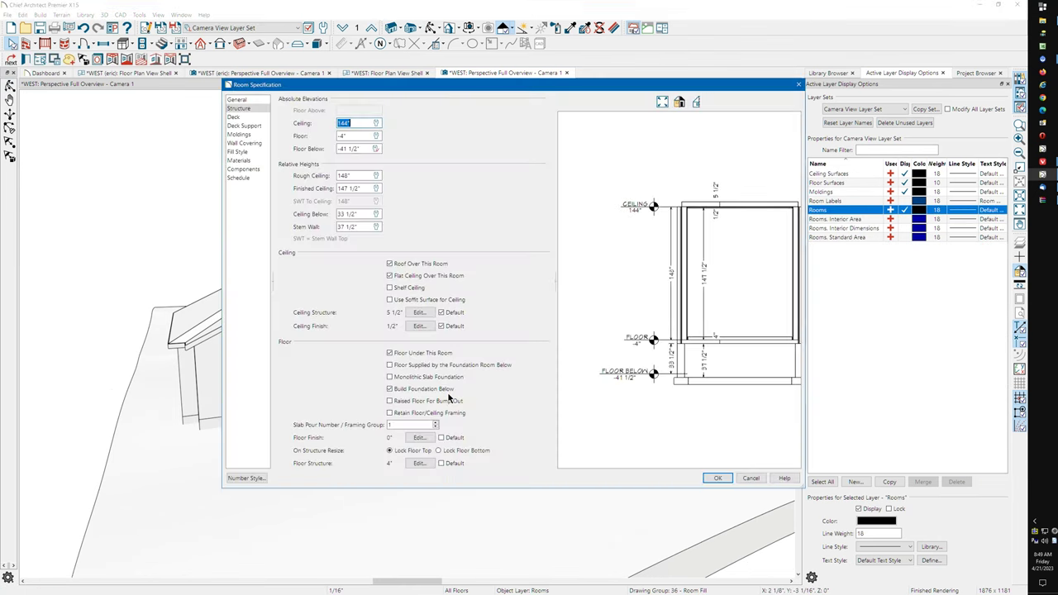
pyautogui.click(366, 175)
pyautogui.click(377, 176)
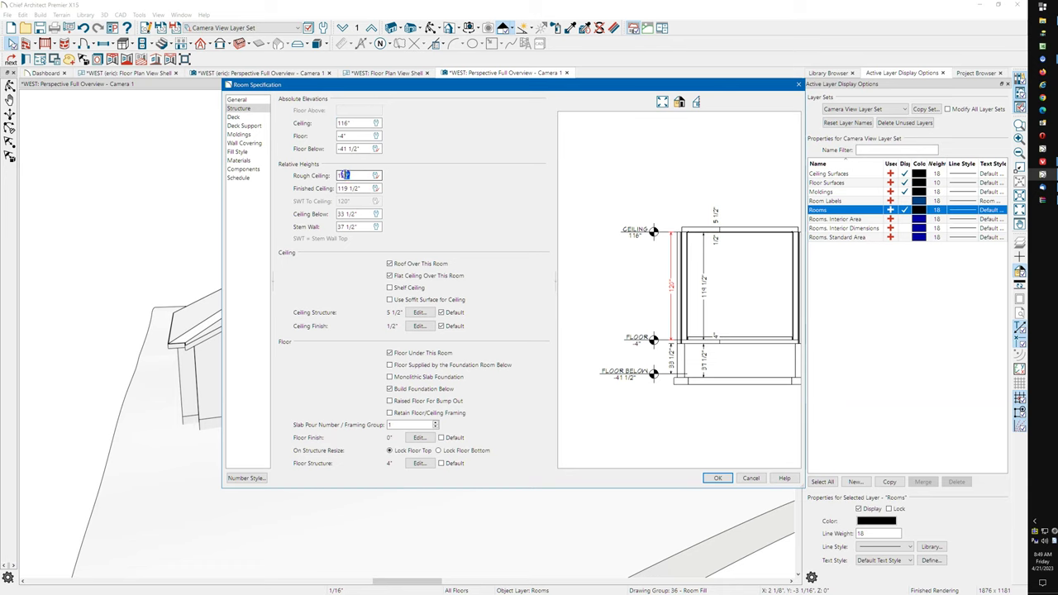
pyautogui.doubleClick(343, 175)
pyautogui.write('4')
pyautogui.click(369, 147)
pyautogui.click(349, 136)
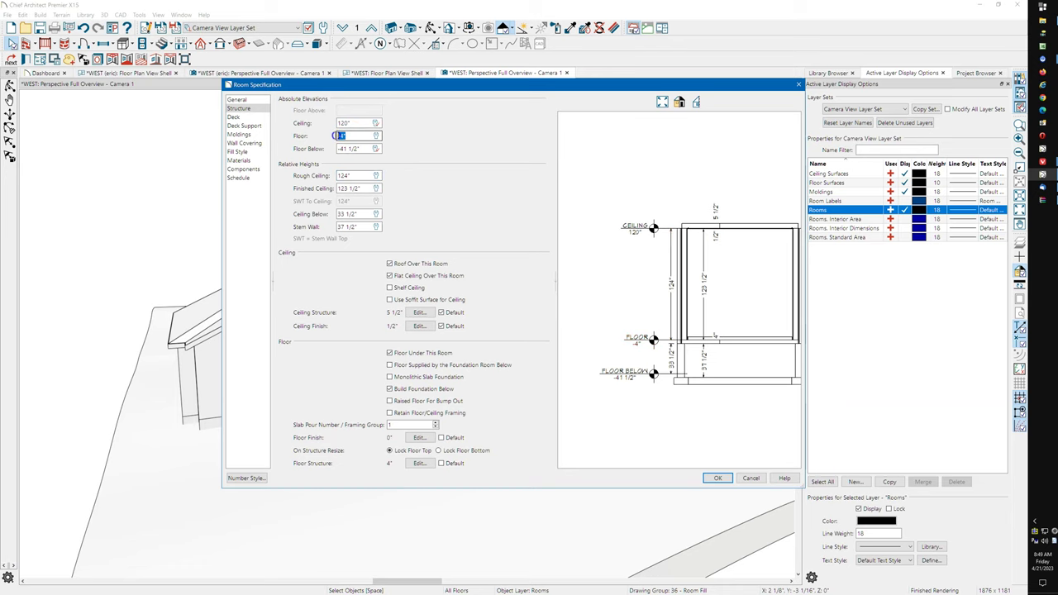
pyautogui.click(718, 477)
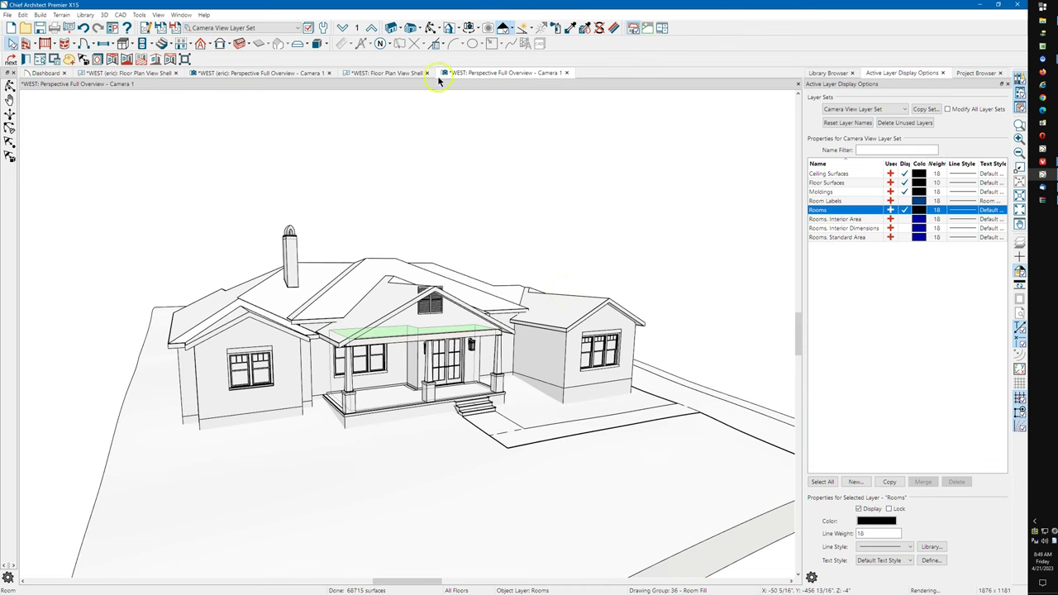
# Step: Delete the louvered vent millwork from the front porch gable
pyautogui.click(431, 27)
pyautogui.moveTo(475, 251); pyautogui.dragTo(454, 250)
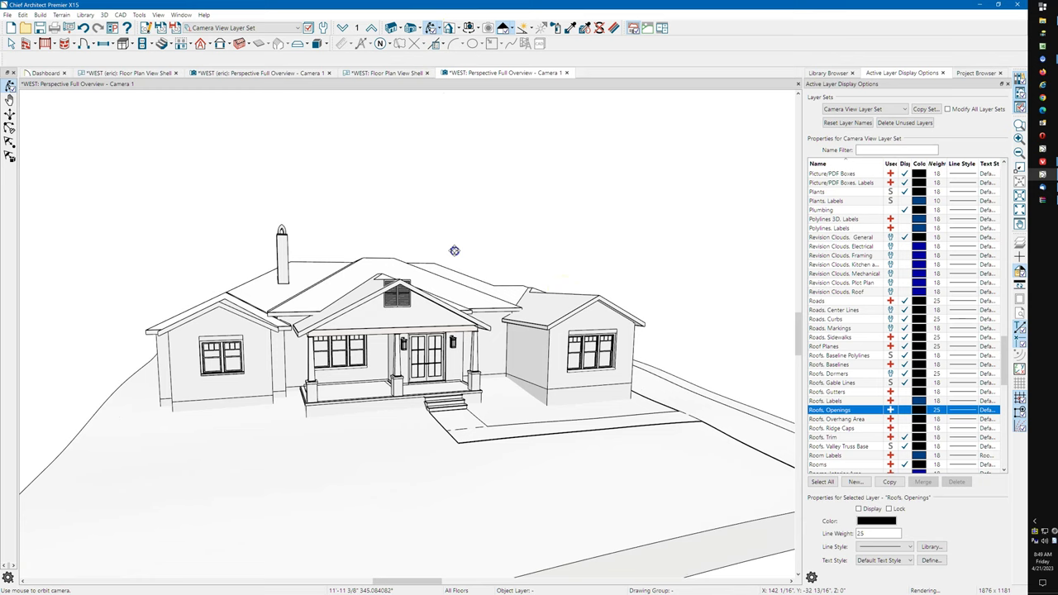
pyautogui.press('space')
pyautogui.click(381, 298)
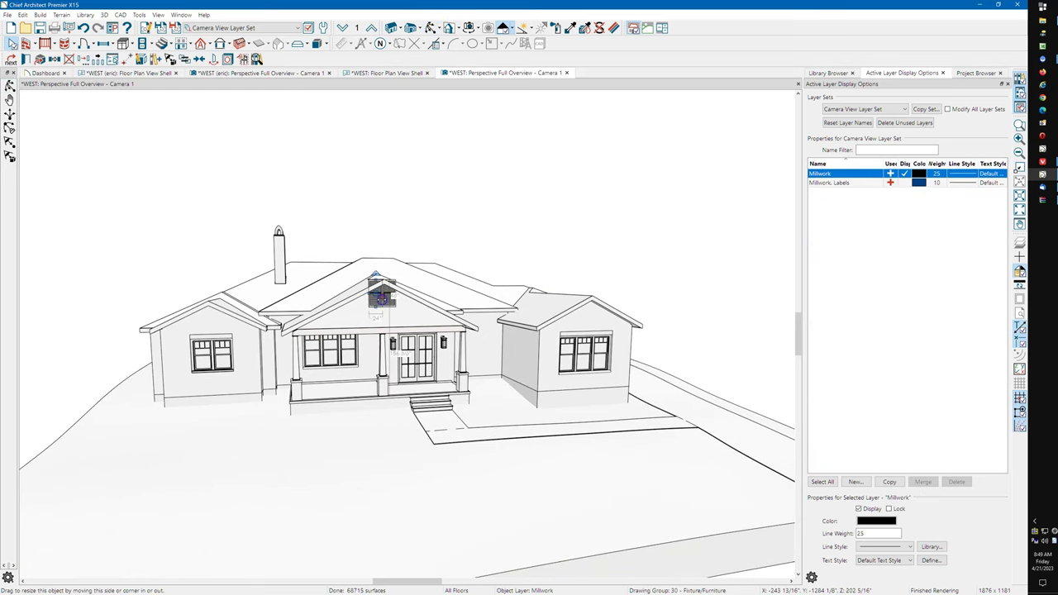
pyautogui.press('Delete')
pyautogui.click(385, 300)
pyautogui.press('Delete')
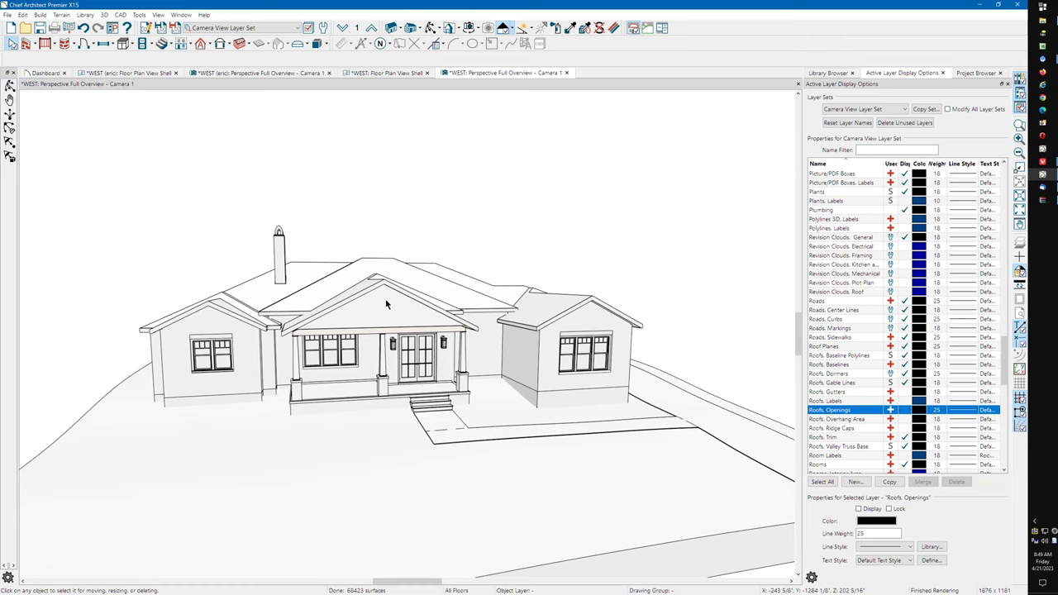
# Step: Examine the front porch gable and the surrounding rooflines from several angles around the front of the house
pyautogui.click(429, 28)
pyautogui.moveTo(425, 224); pyautogui.dragTo(421, 213)
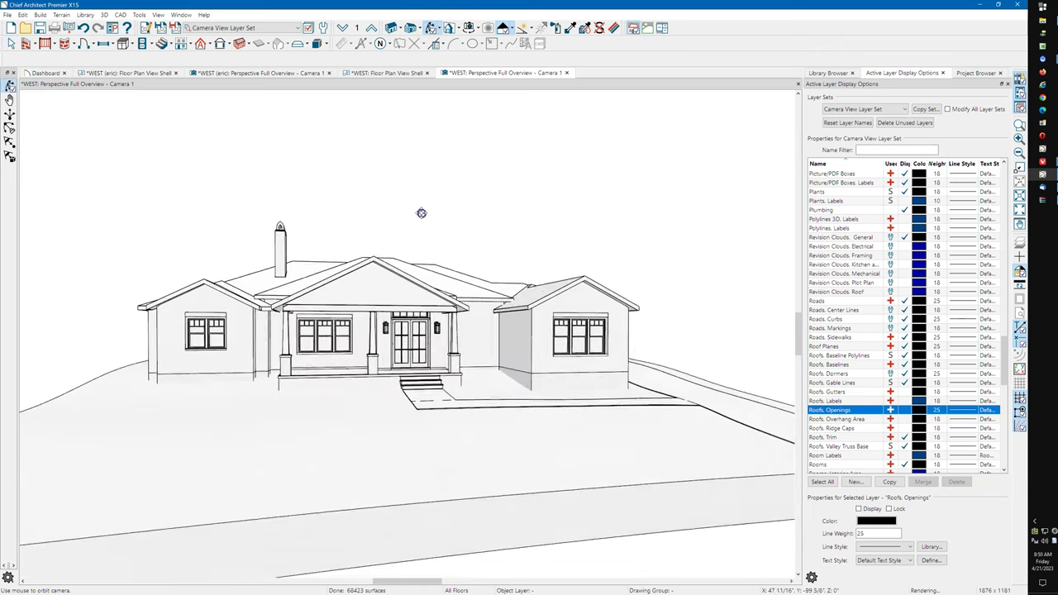
pyautogui.moveTo(364, 307); pyautogui.dragTo(420, 271, button='middle')
pyautogui.moveTo(420, 270); pyautogui.dragTo(379, 280)
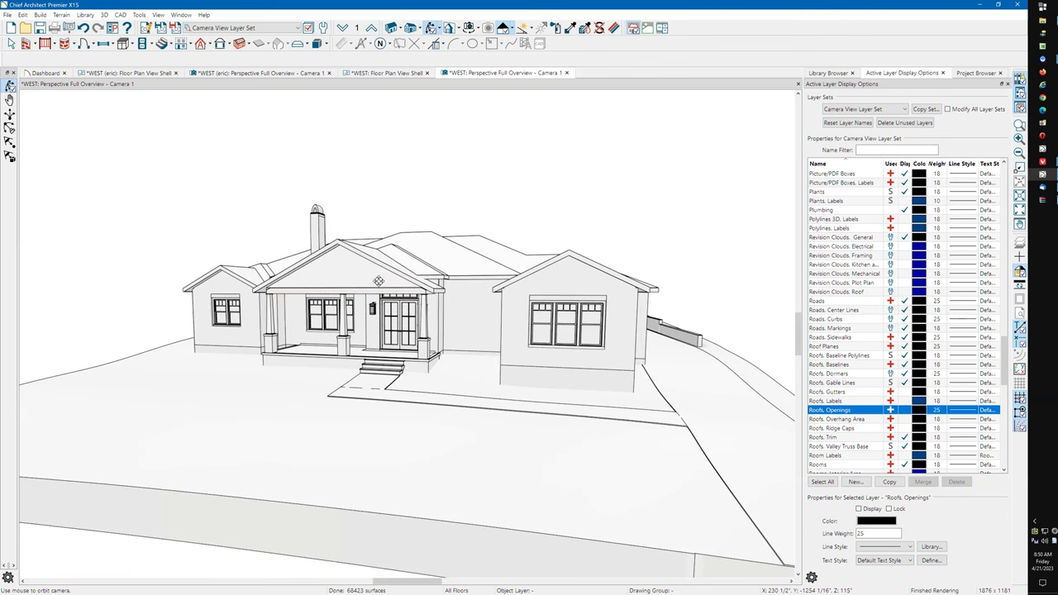
pyautogui.moveTo(356, 287); pyautogui.dragTo(430, 355)
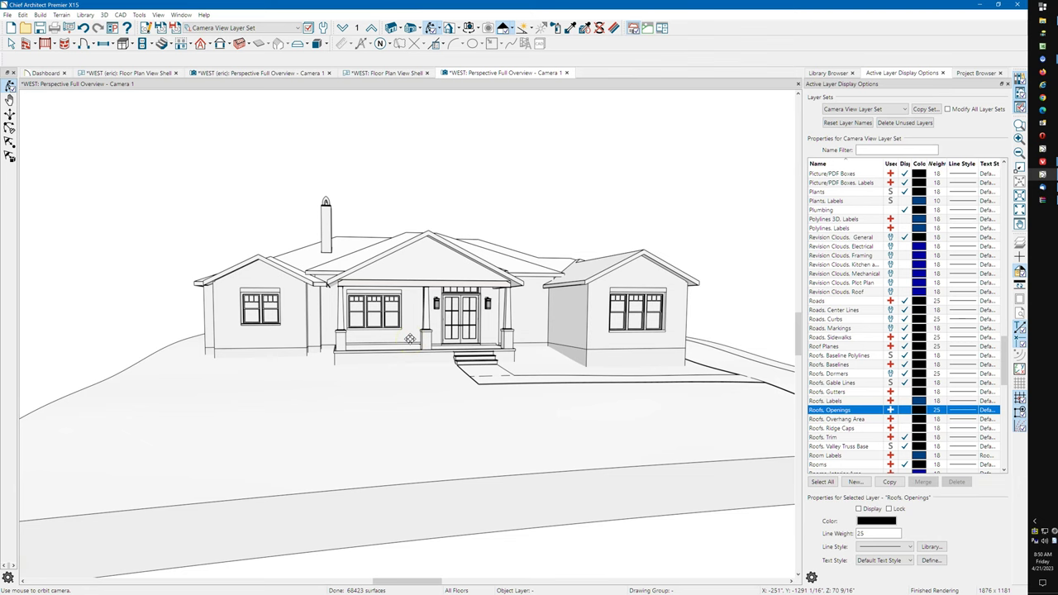
pyautogui.scroll(2, 413, 329)
pyautogui.scroll(3, 413, 329)
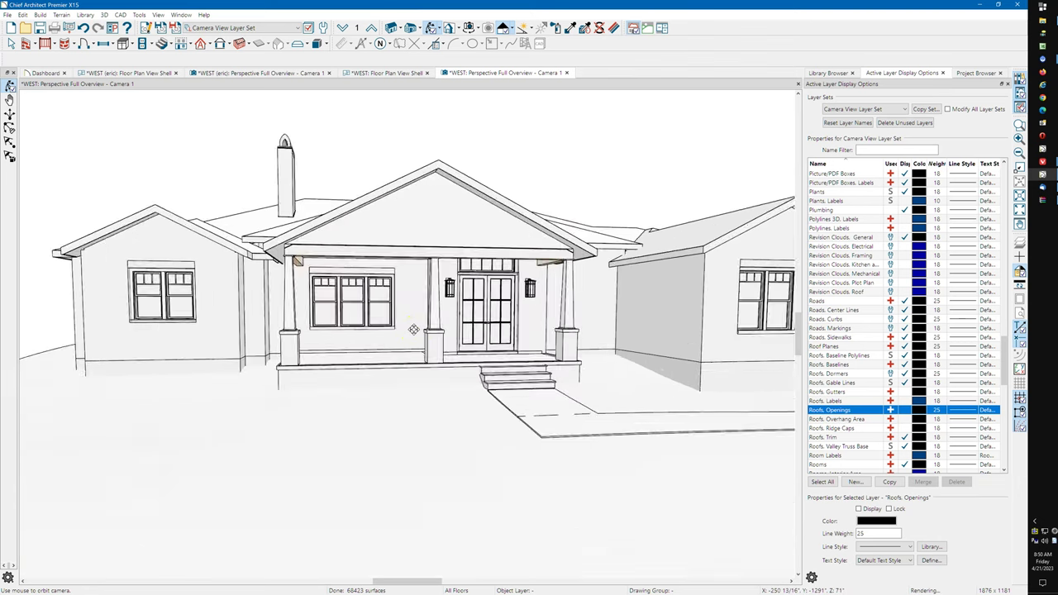
pyautogui.moveTo(411, 330); pyautogui.dragTo(406, 347, button='middle')
# Step: Remove the CA-16 and CA-001 molding profiles from the front porch room
pyautogui.press('space')
pyautogui.click(359, 413)
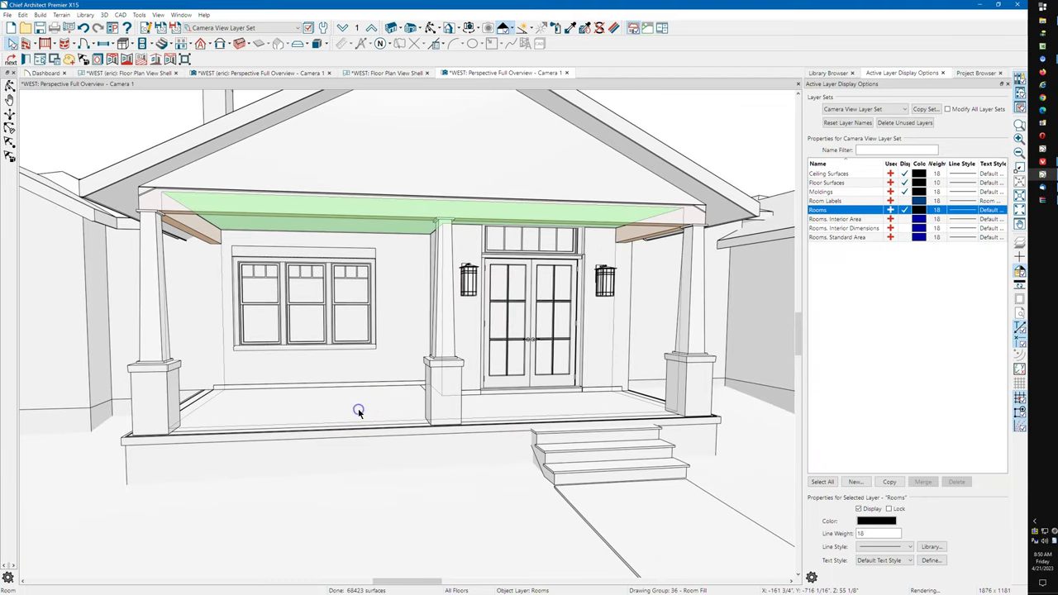
pyautogui.doubleClick(359, 413)
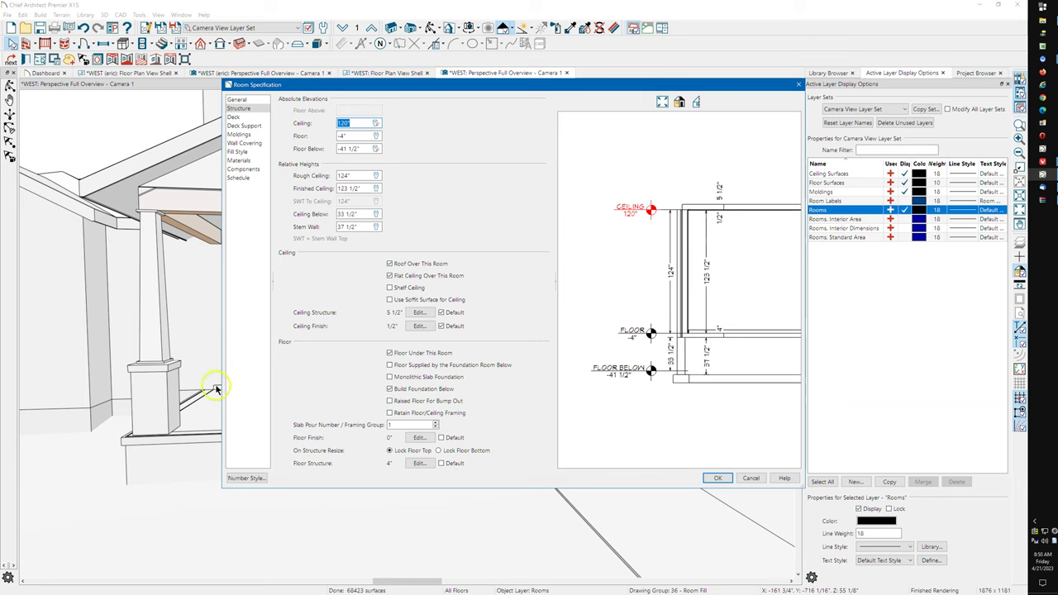
pyautogui.click(244, 134)
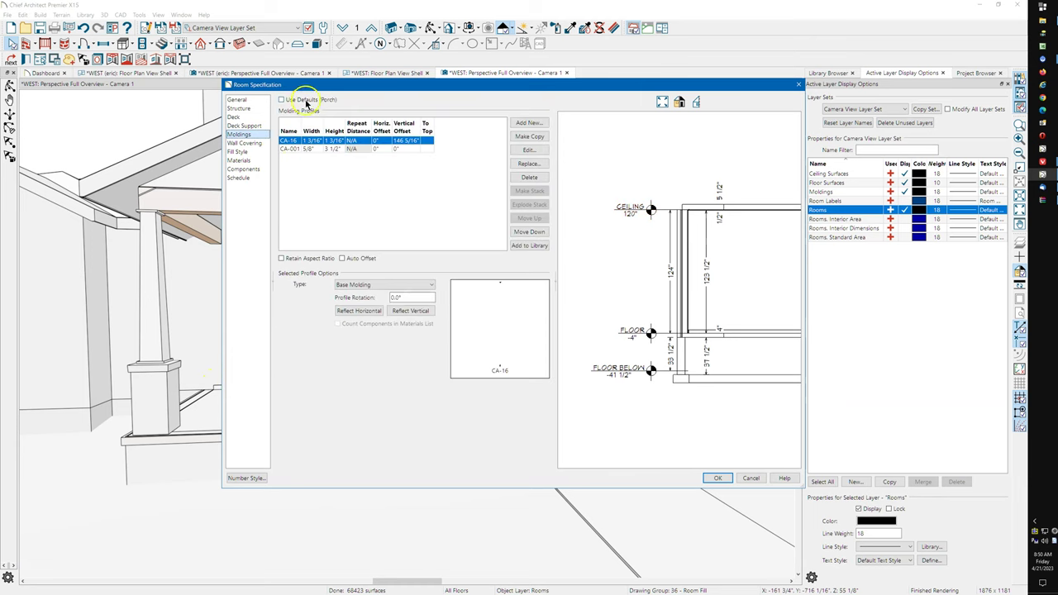
pyautogui.click(257, 100)
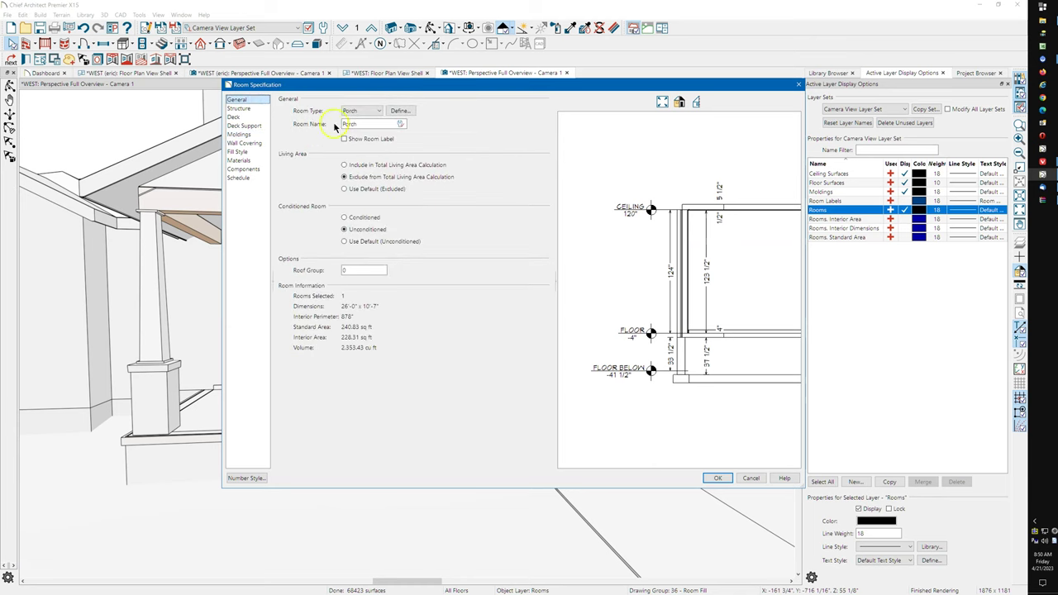
pyautogui.click(242, 134)
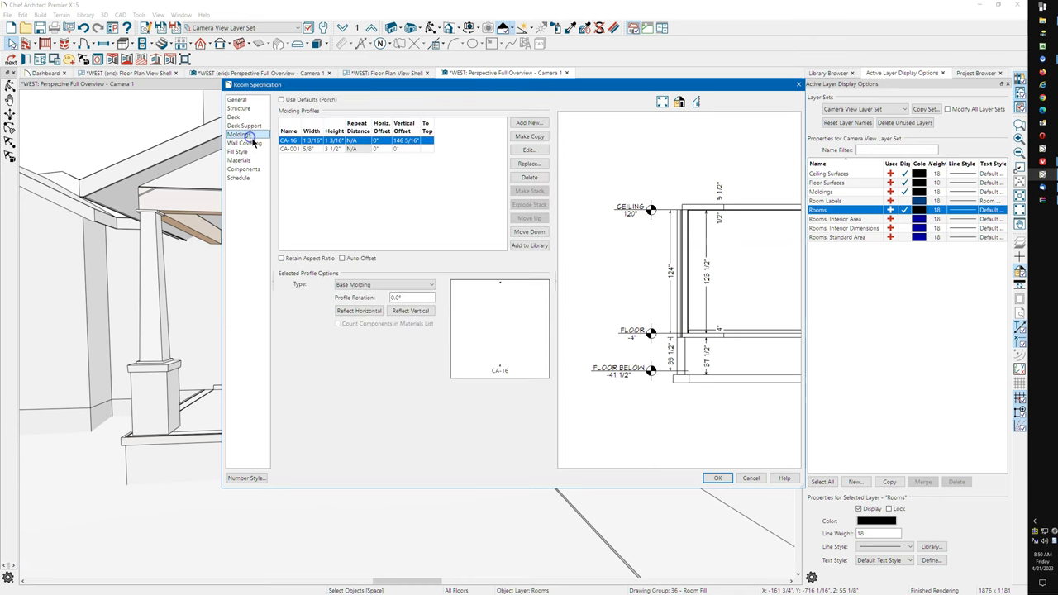
pyautogui.click(528, 177)
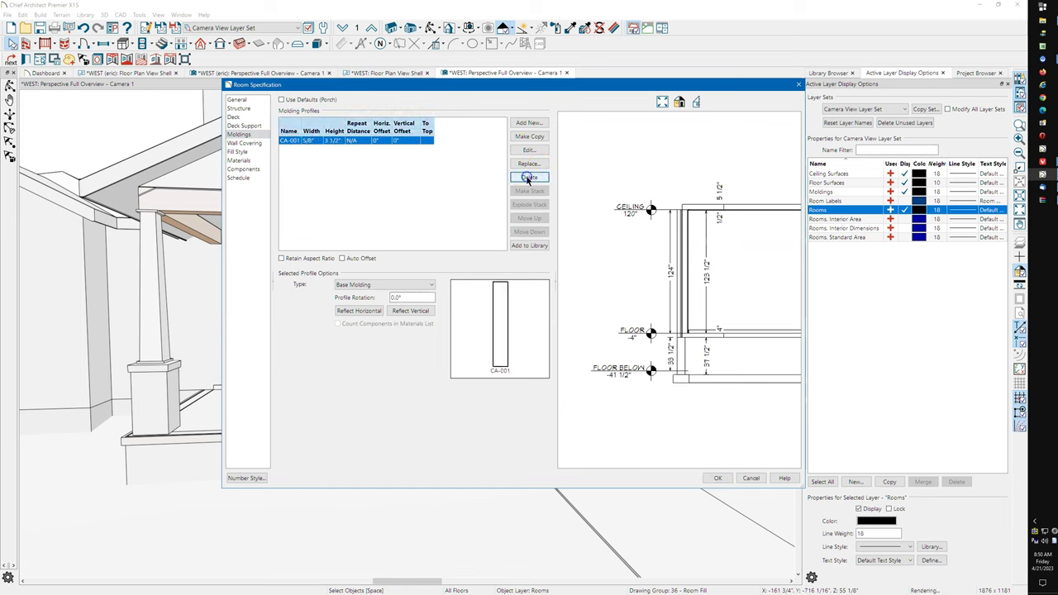
pyautogui.click(528, 178)
pyautogui.click(717, 479)
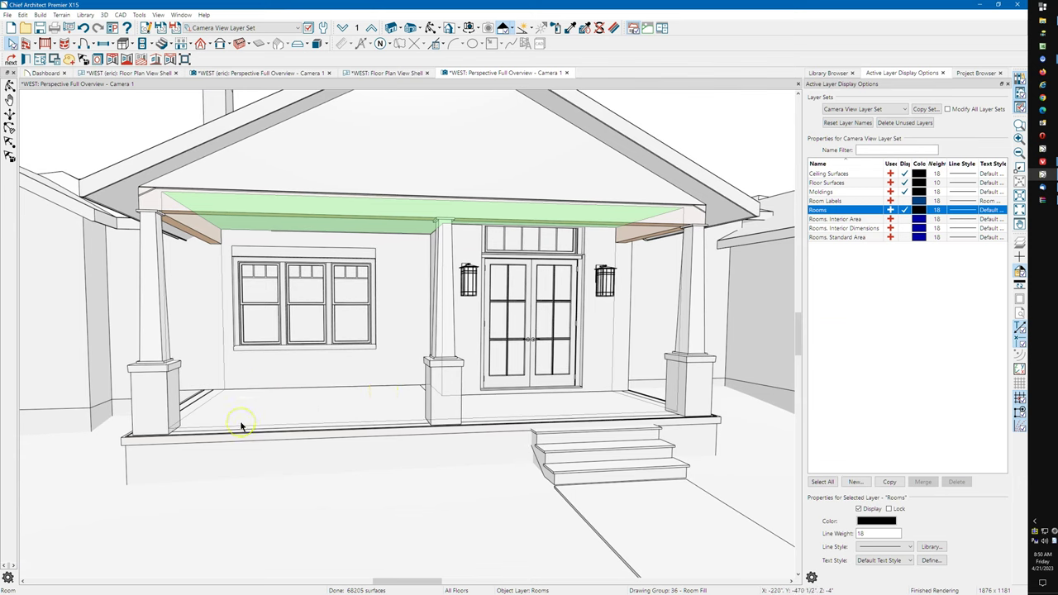
pyautogui.press('Escape')
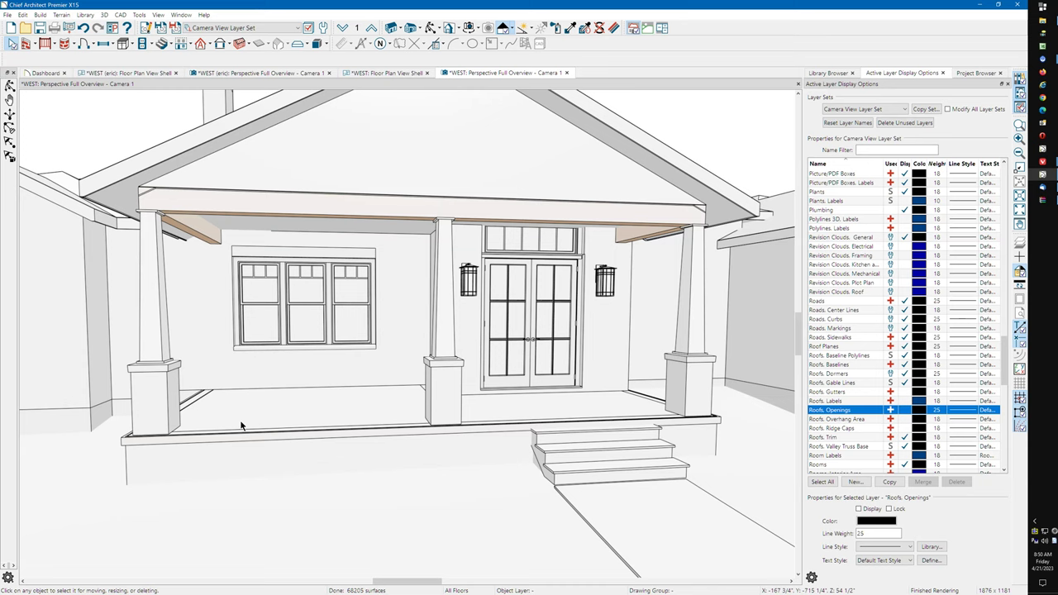
# Step: Enable Use Soffit Surface for Ceiling in the front porch room's structure settings
pyautogui.scroll(2, 147, 217)
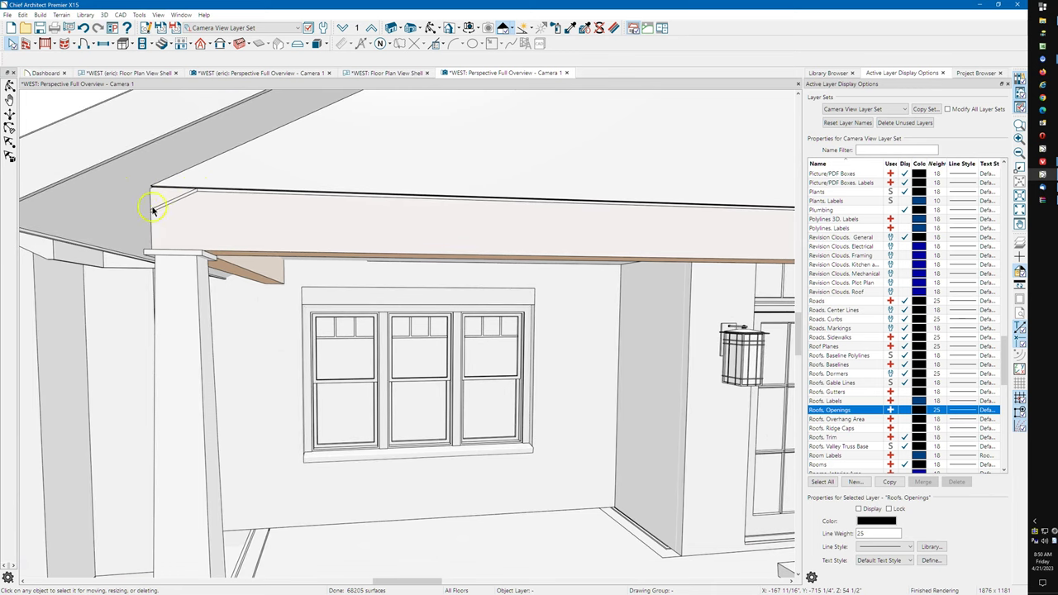
pyautogui.click(464, 549)
pyautogui.doubleClick(463, 548)
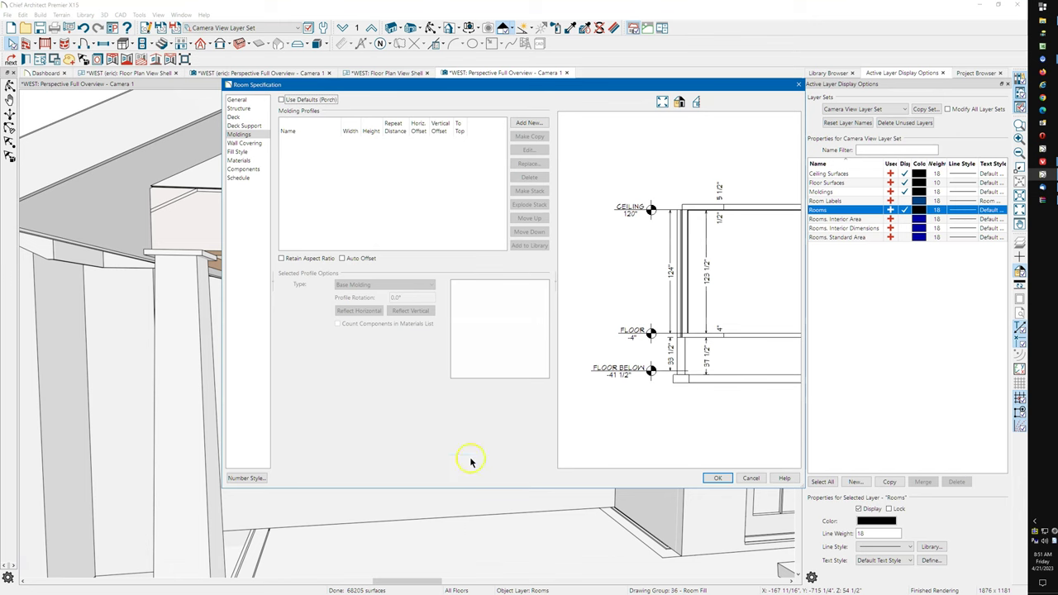
pyautogui.click(239, 109)
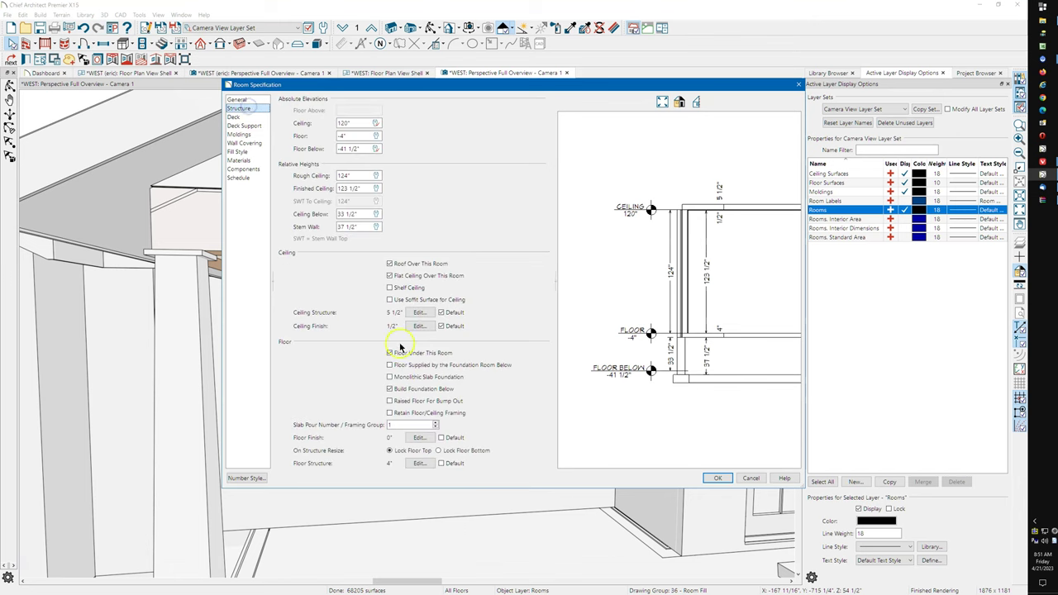
pyautogui.click(391, 300)
pyautogui.click(715, 478)
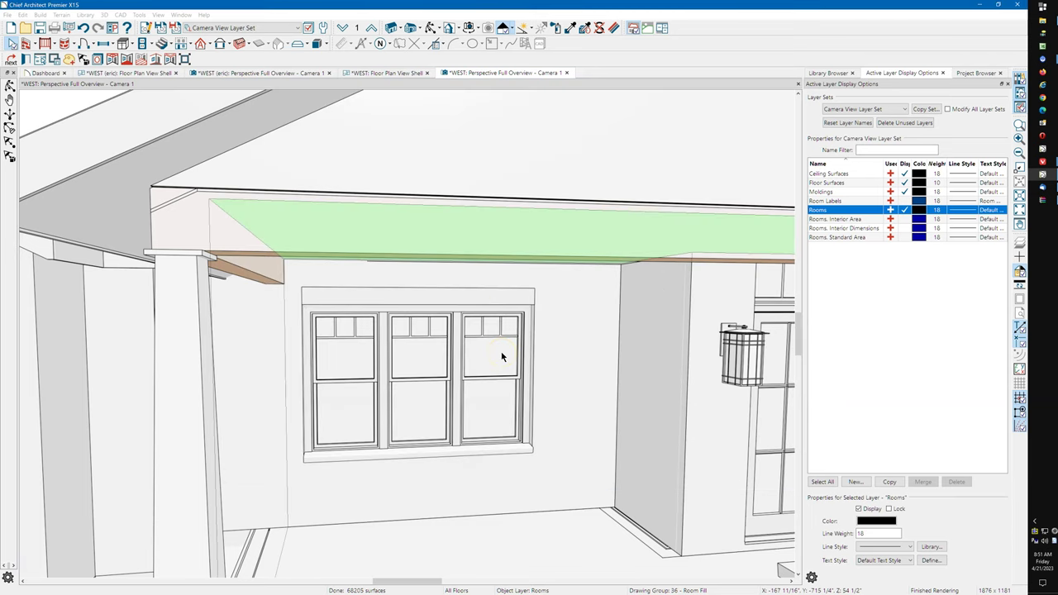
pyautogui.click(315, 218)
pyautogui.scroll(-3, 315, 211)
pyautogui.scroll(-3, 276, 233)
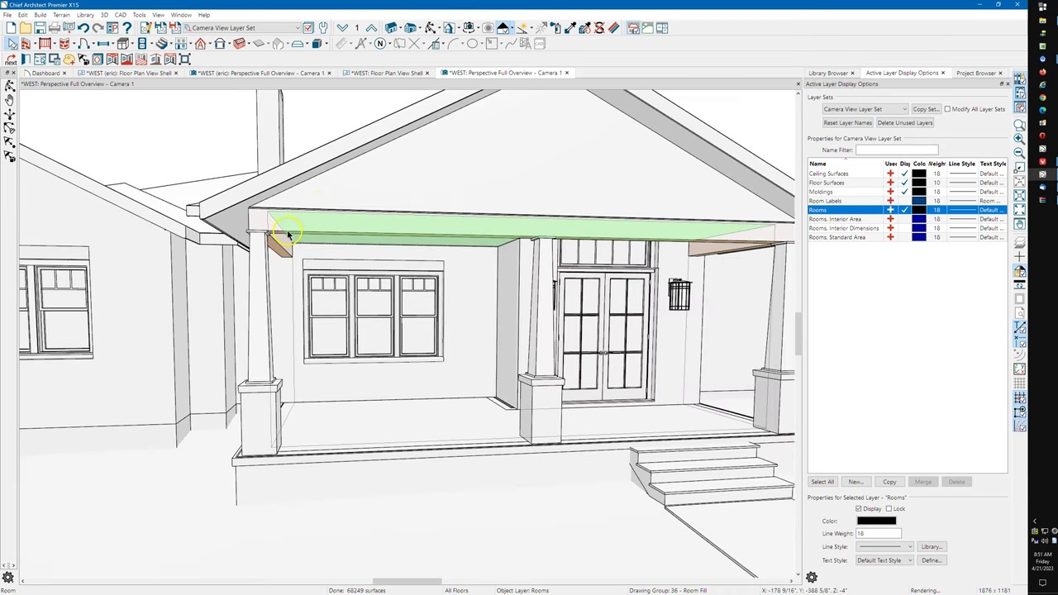
pyautogui.scroll(-2, 276, 233)
pyautogui.press('Escape')
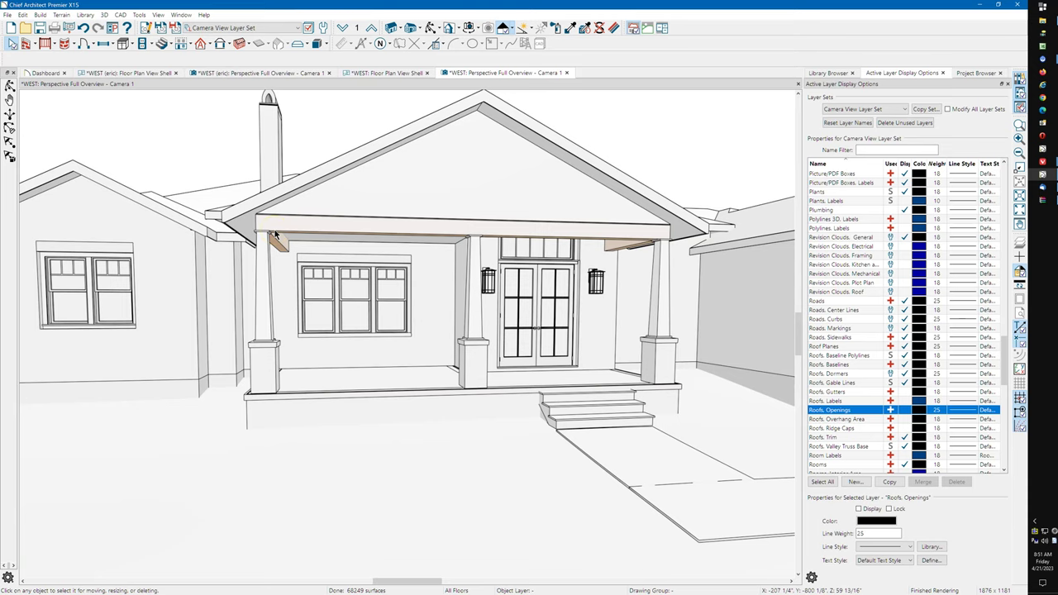
# Step: In the floor plan, extend the porch's front railing to the bedroom wall, making it about 37'-4 1/2" long
pyautogui.click(398, 72)
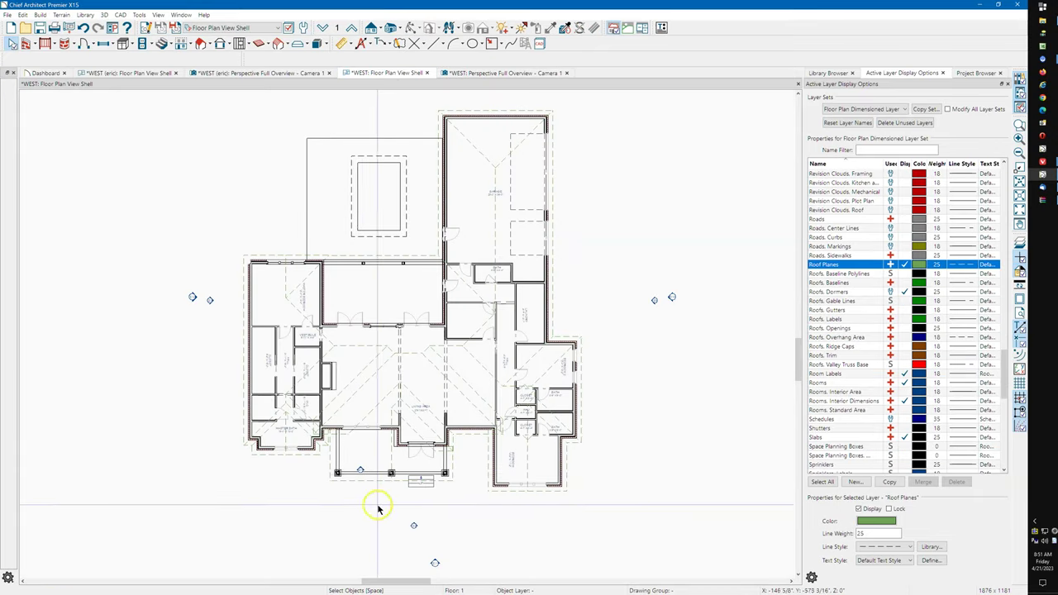
pyautogui.moveTo(378, 503); pyautogui.dragTo(387, 445, button='middle')
pyautogui.scroll(6, 397, 416)
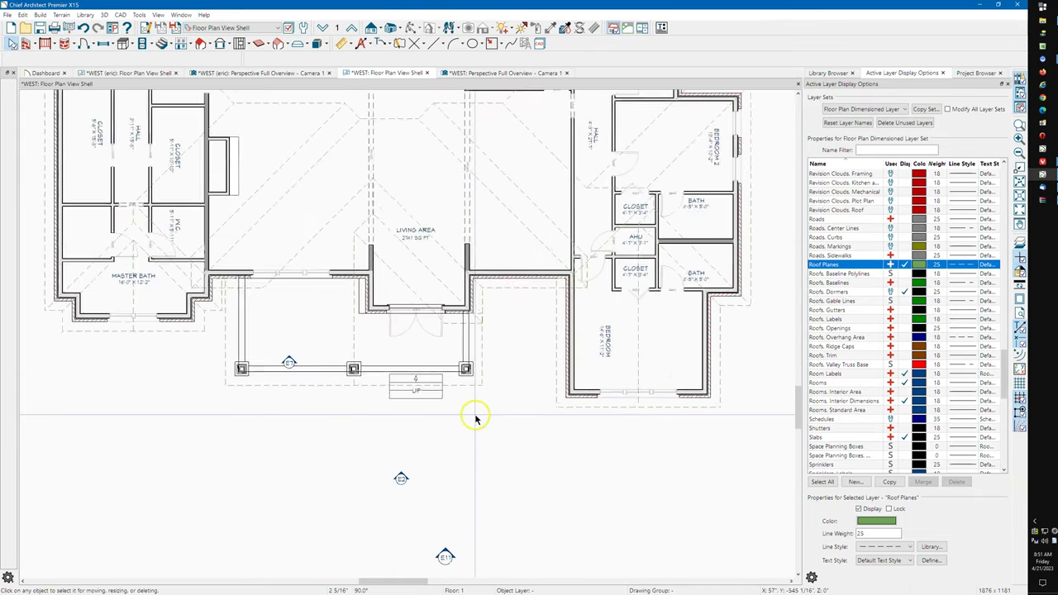
pyautogui.click(453, 353)
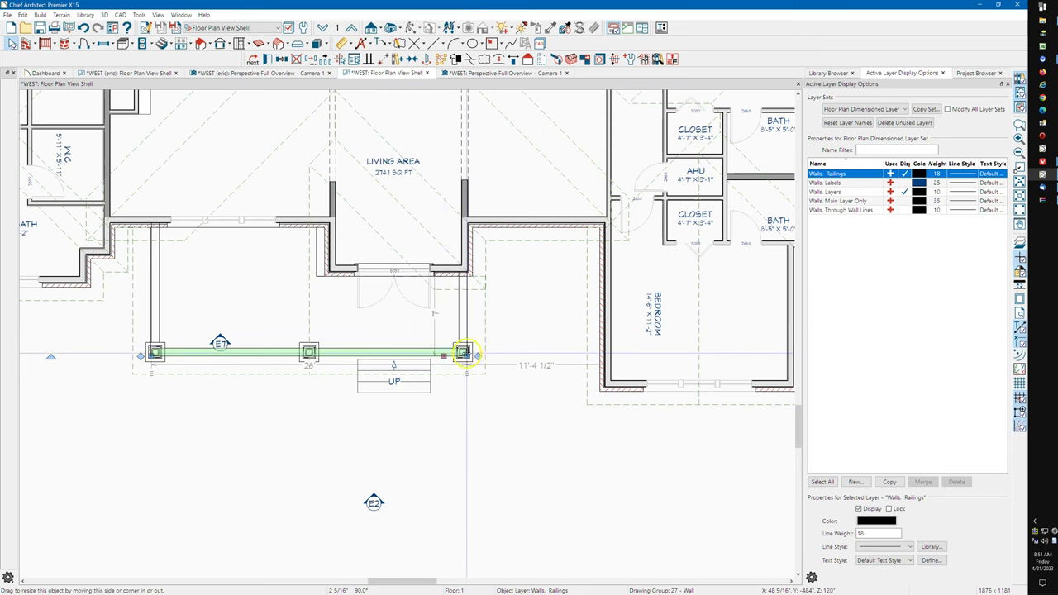
pyautogui.moveTo(487, 354); pyautogui.dragTo(604, 354)
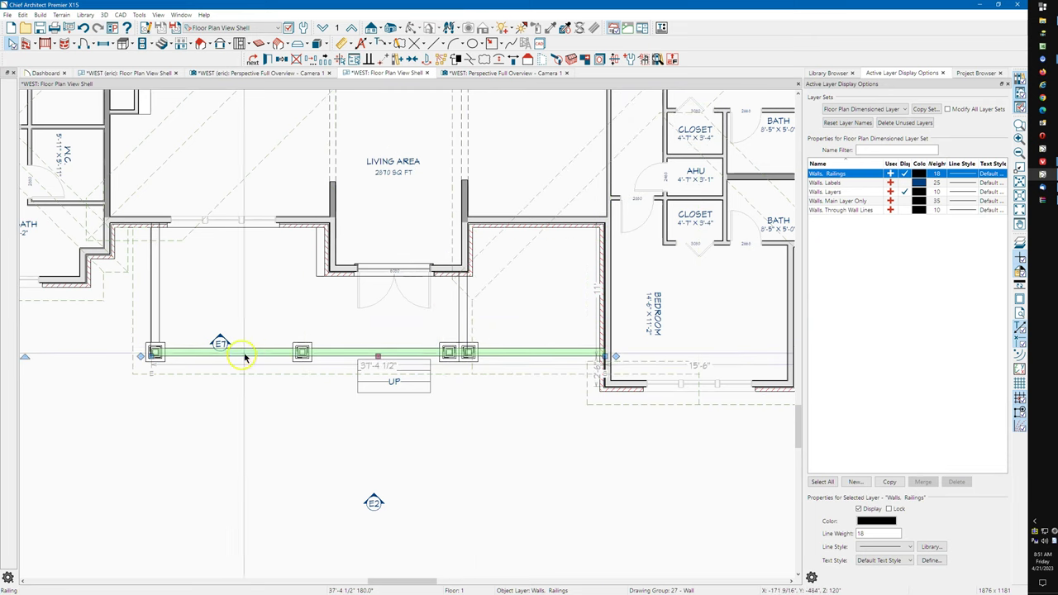
# Step: Move the porch's left side railing to the left corner of the entry and resize it to about 7'-0 1/2" to meet the wall
pyautogui.click(157, 297)
pyautogui.moveTo(151, 223); pyautogui.dragTo(324, 311)
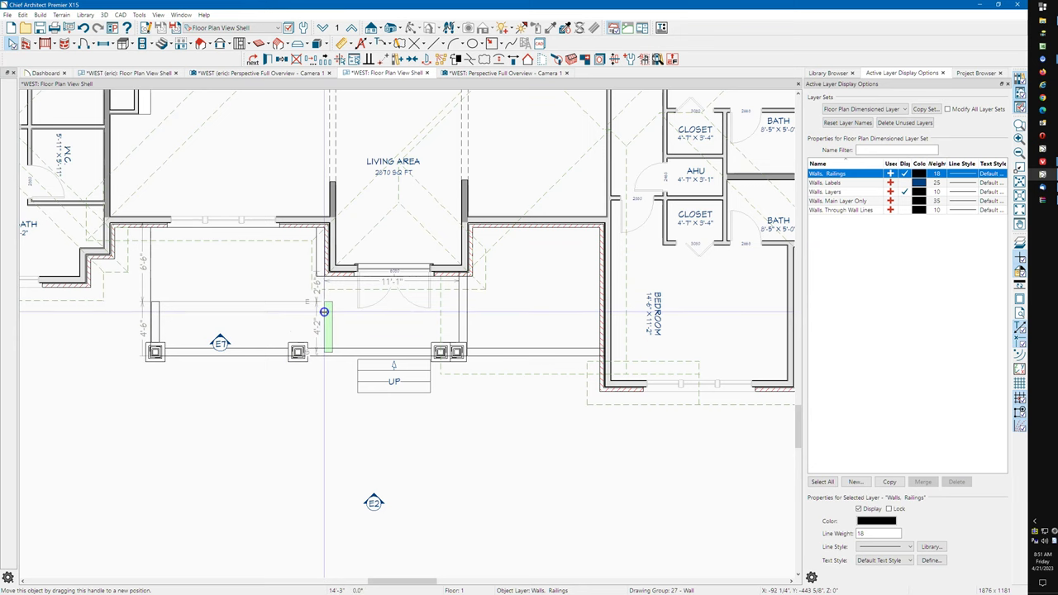
pyautogui.scroll(1, 327, 276)
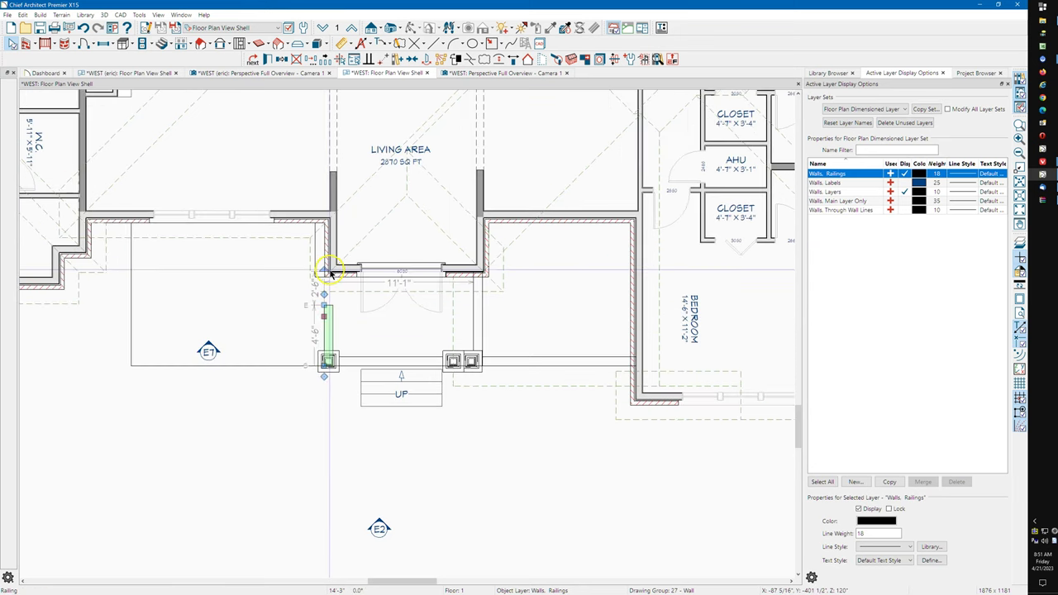
pyautogui.scroll(2, 328, 277)
pyautogui.moveTo(320, 330); pyautogui.dragTo(324, 284)
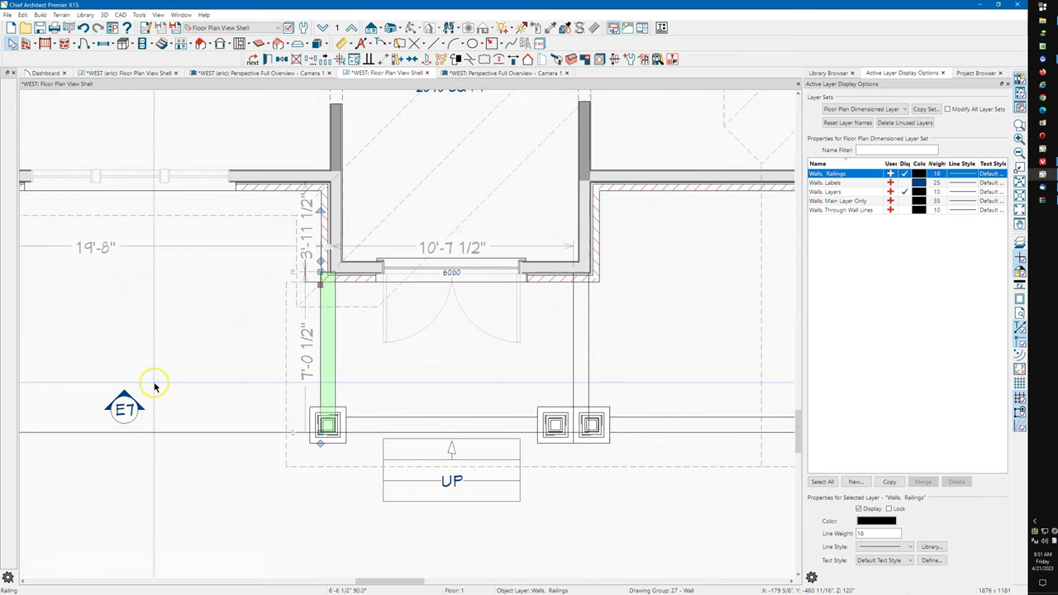
# Step: With grid snaps off, snap the porch's left side railing to the outer brick corner of the entry, making it about 6'-6 15/16" long
pyautogui.scroll(1, 276, 253)
pyautogui.scroll(1, 320, 271)
pyautogui.scroll(2, 334, 288)
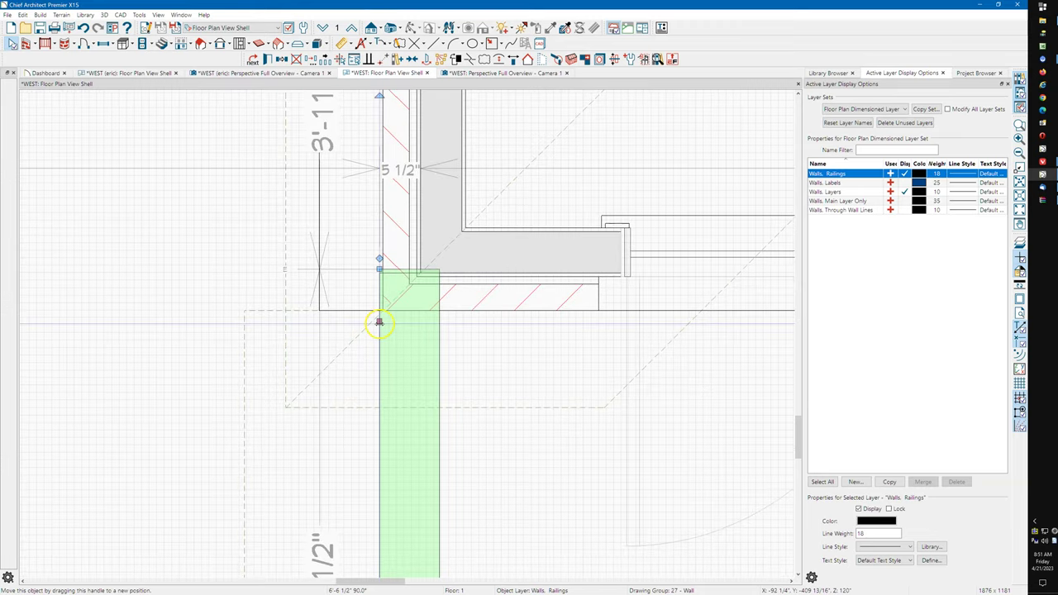
pyautogui.click(1019, 399)
pyautogui.click(390, 367)
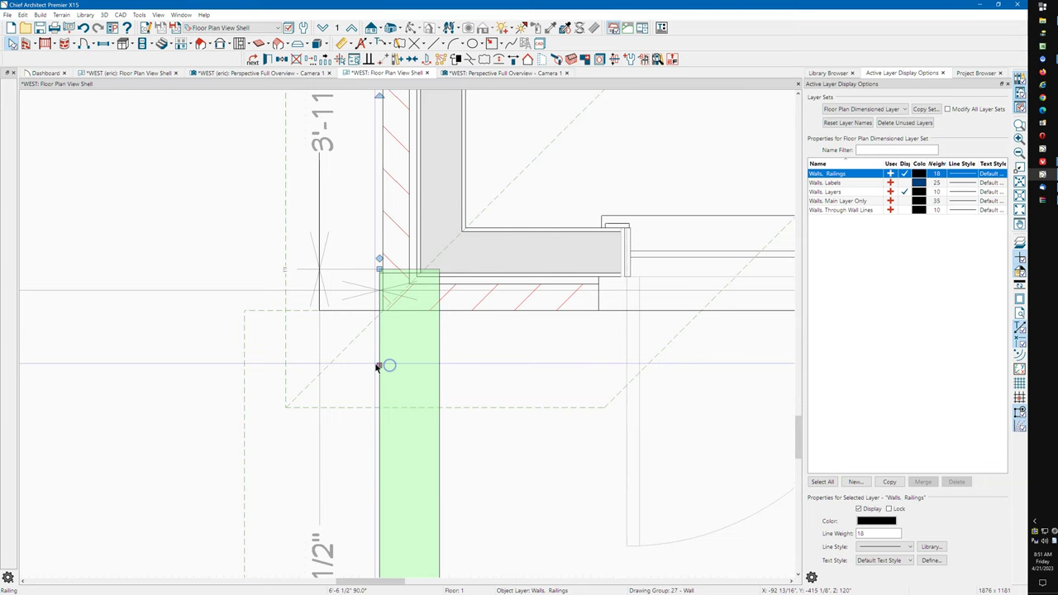
pyautogui.moveTo(380, 353); pyautogui.dragTo(383, 310)
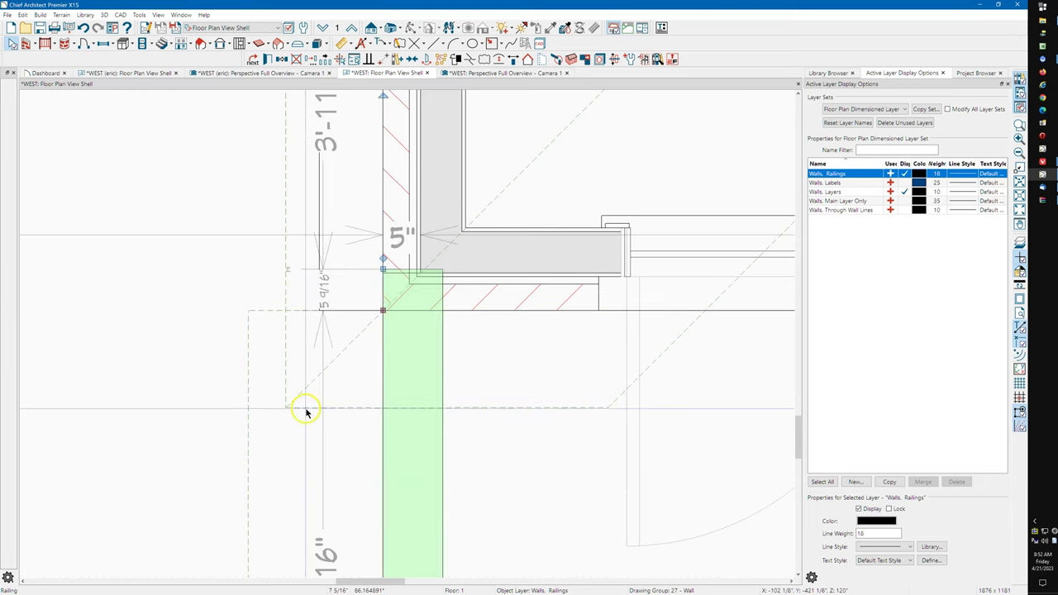
pyautogui.scroll(-3, 256, 289)
pyautogui.scroll(-5, 256, 289)
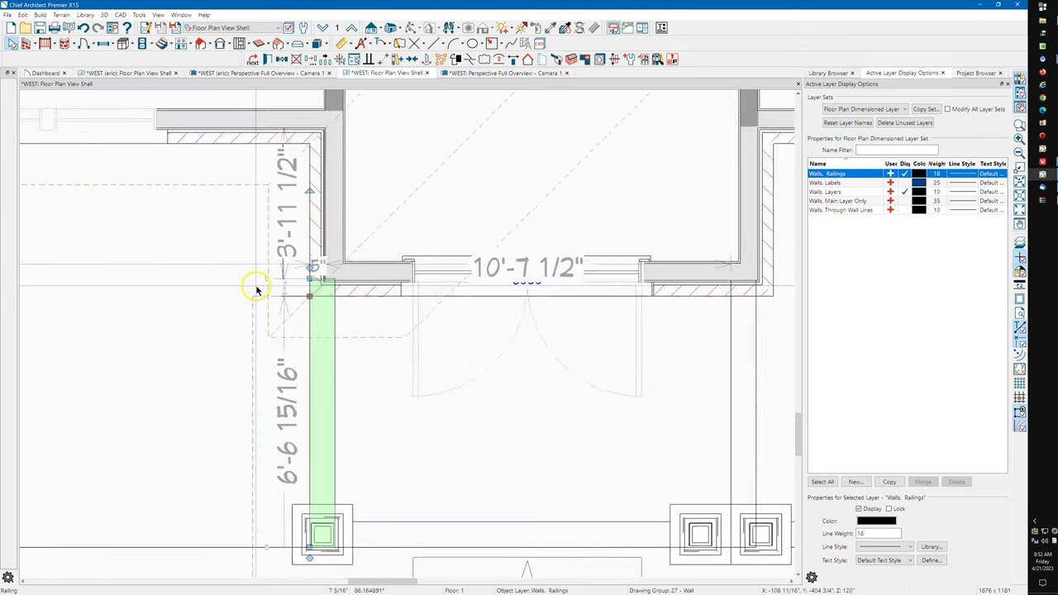
pyautogui.scroll(-2, 343, 306)
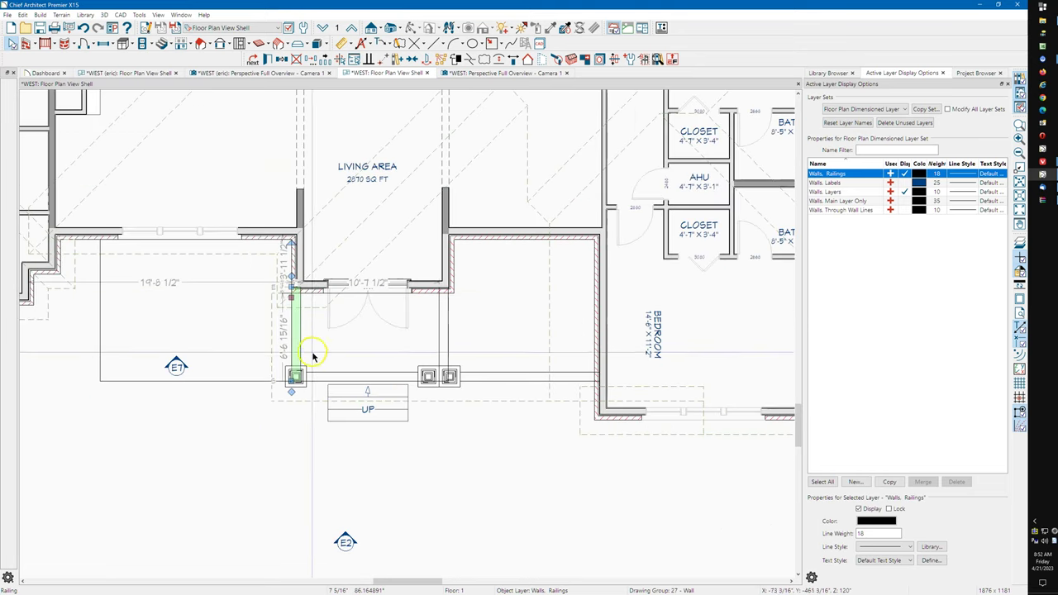
# Step: Delete the CAD outline drawn around the front porch and the side railing right of the entry doors
pyautogui.click(230, 381)
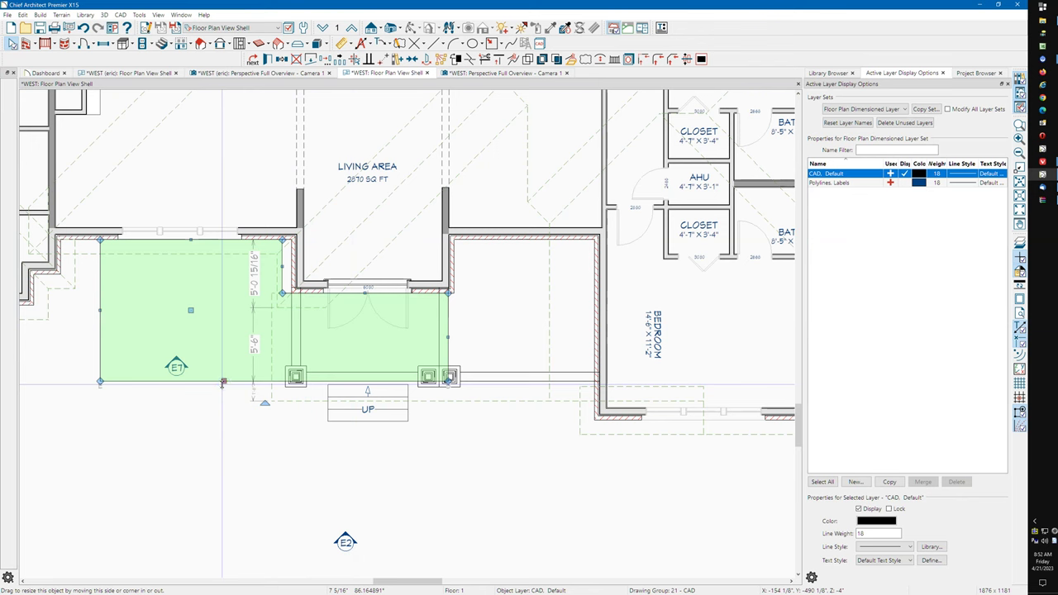
pyautogui.press('Delete')
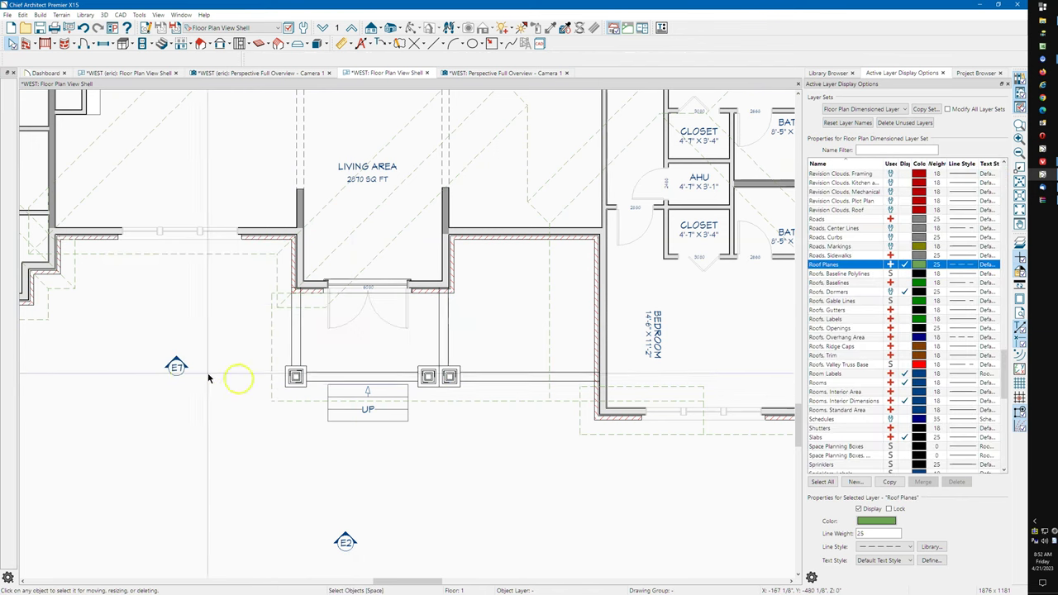
pyautogui.click(438, 327)
pyautogui.moveTo(438, 327); pyautogui.dragTo(531, 331)
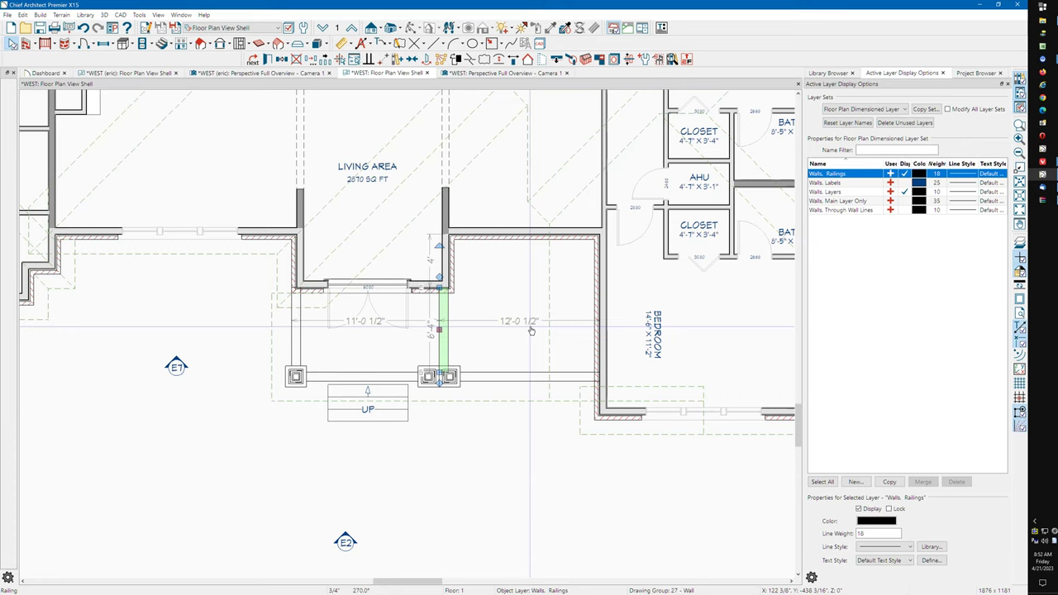
pyautogui.press('Delete')
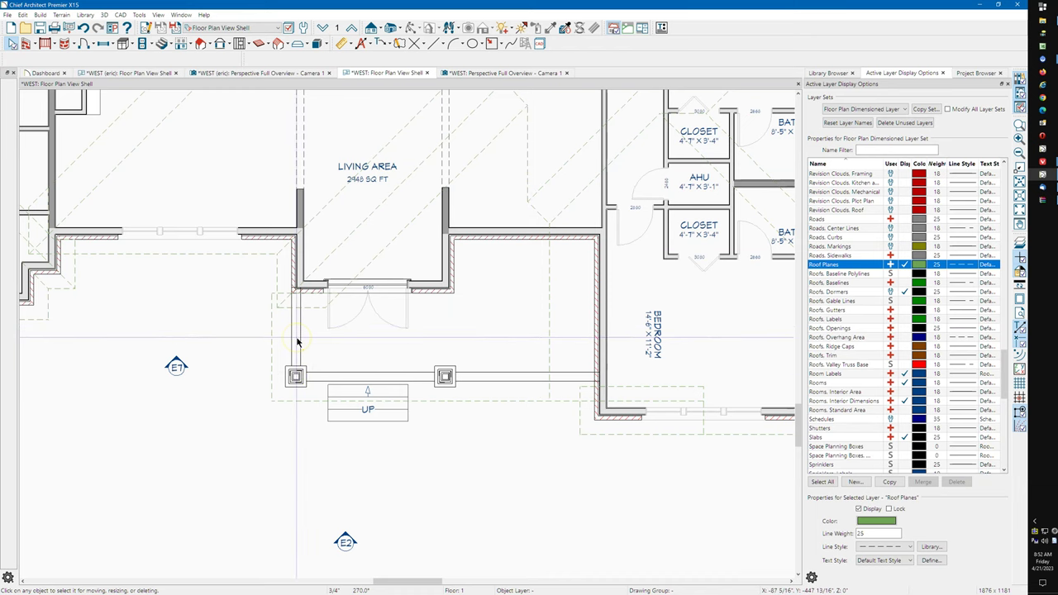
# Step: Create a mirrored copy of the left side railing about the entry double door to form the right side railing
pyautogui.click(296, 341)
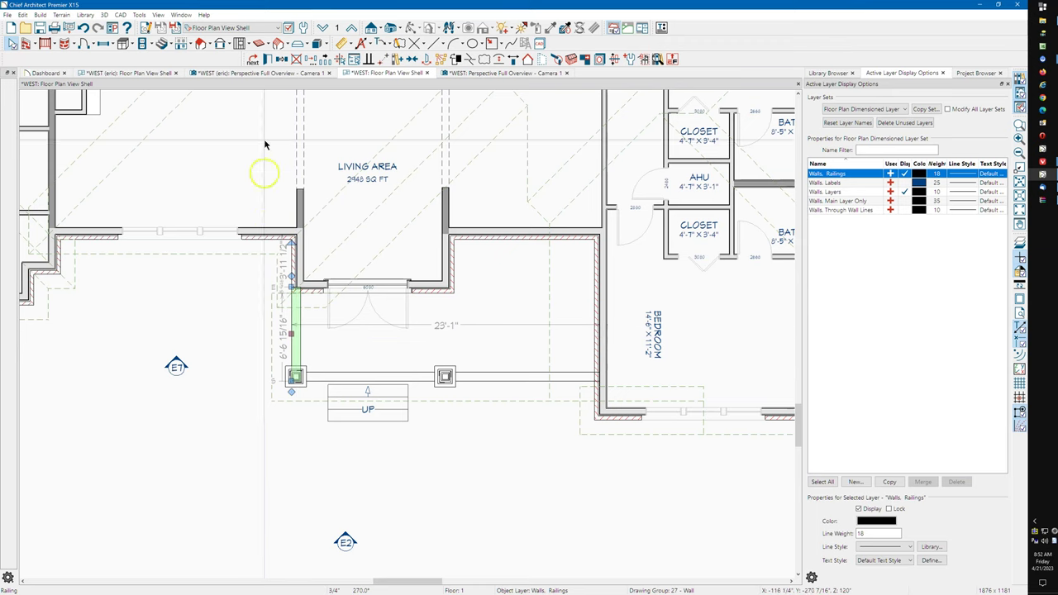
pyautogui.click(283, 63)
pyautogui.click(310, 59)
pyautogui.click(368, 289)
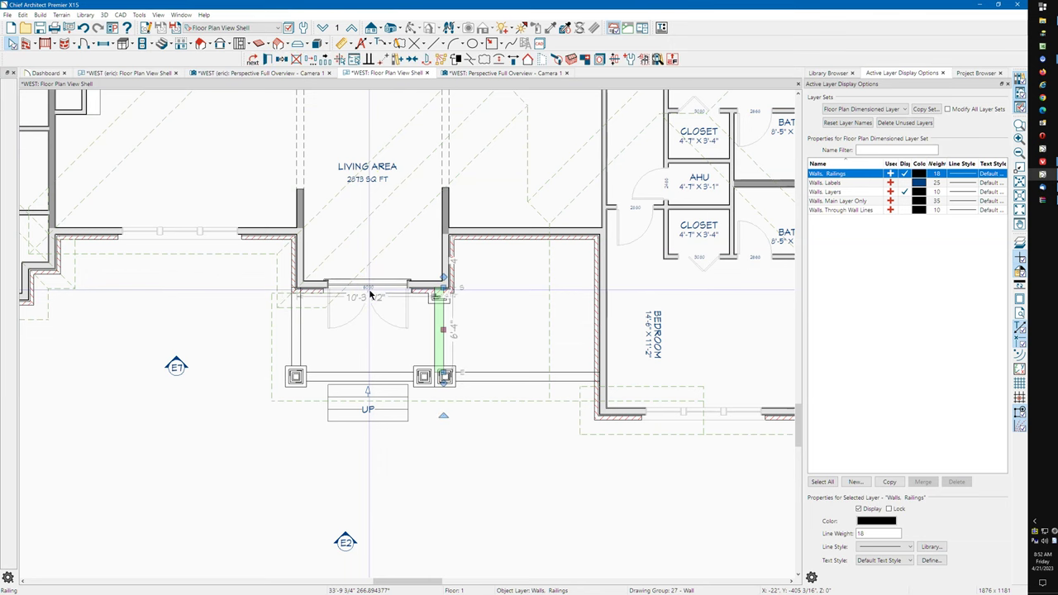
pyautogui.scroll(3, 450, 393)
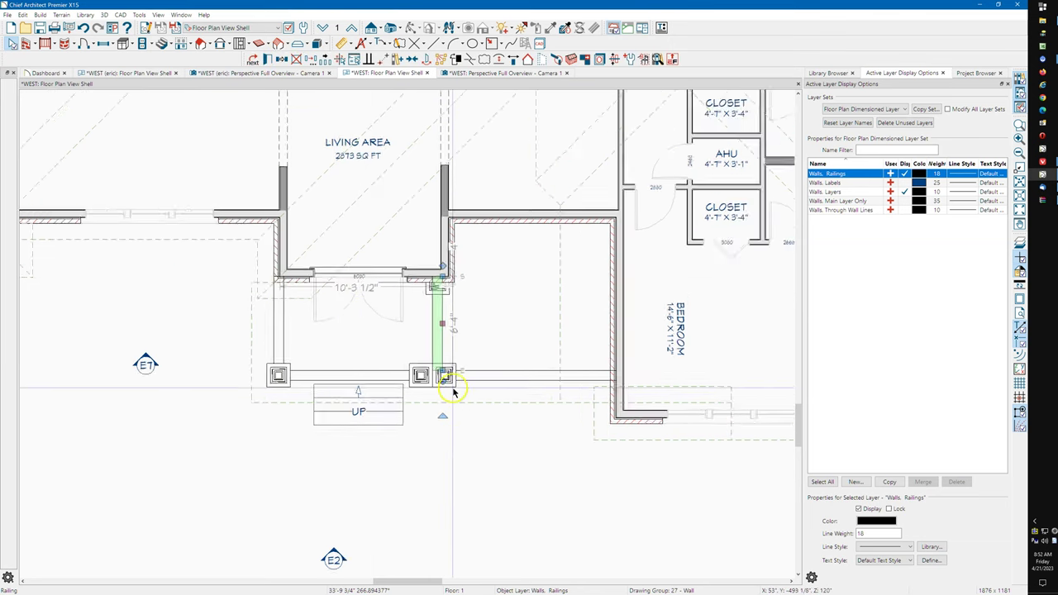
pyautogui.click(452, 395)
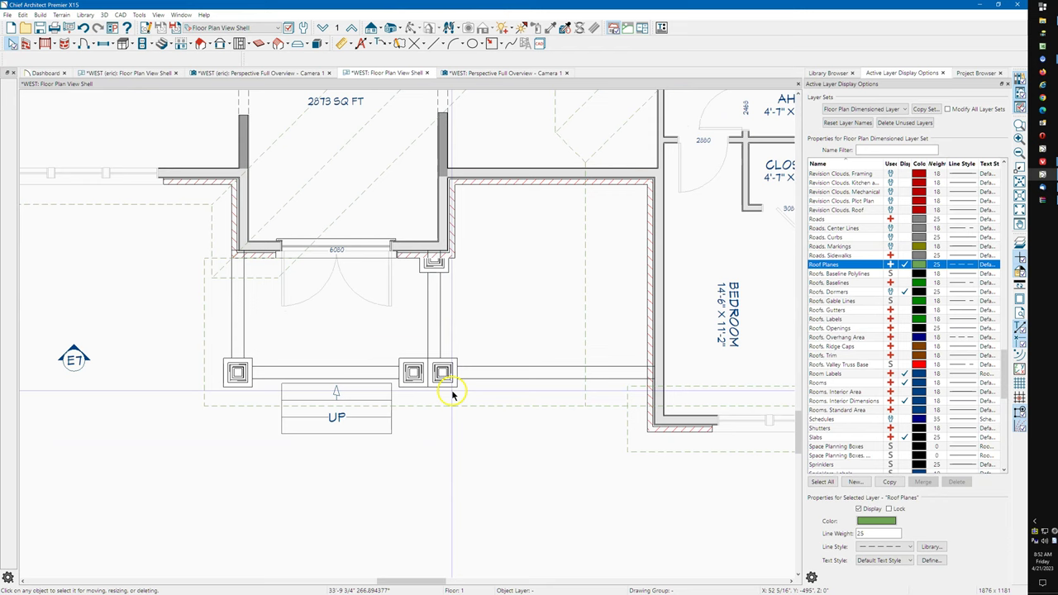
# Step: Set the right side railing's start post type to Auto Post None in its rail style settings
pyautogui.click(433, 299)
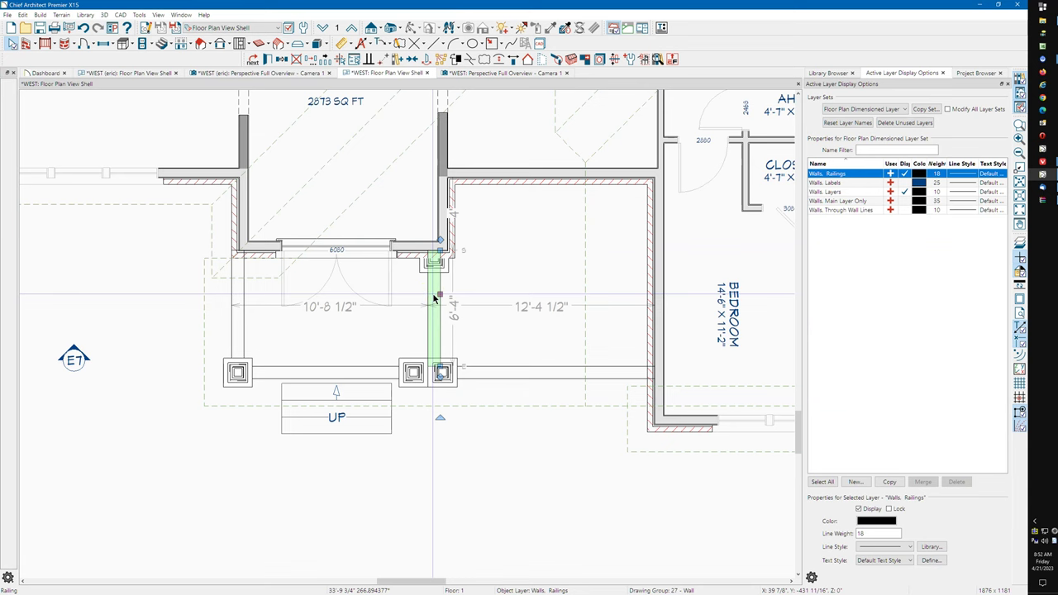
pyautogui.doubleClick(433, 298)
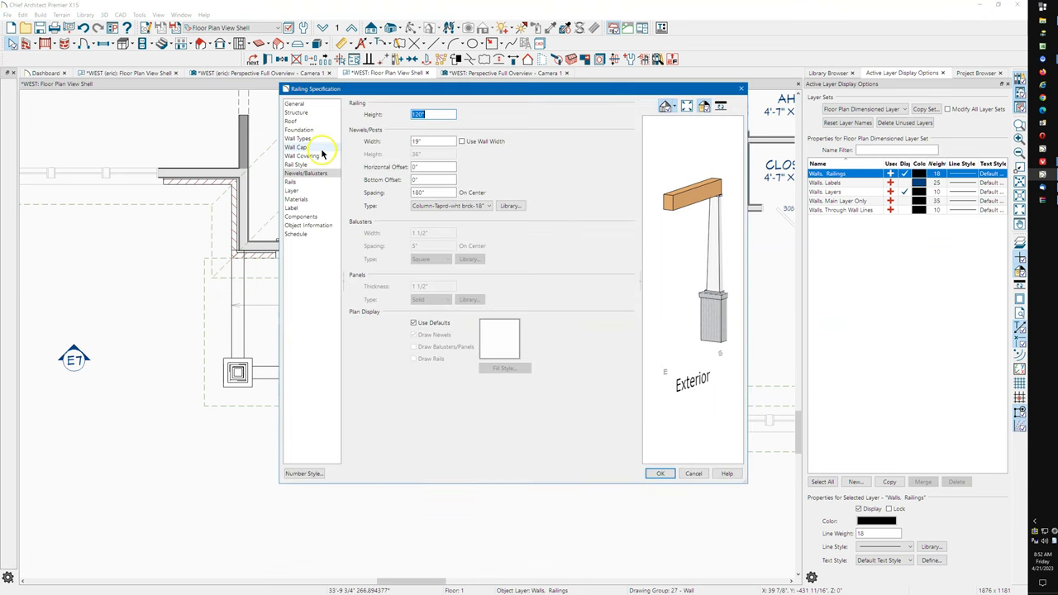
pyautogui.click(319, 166)
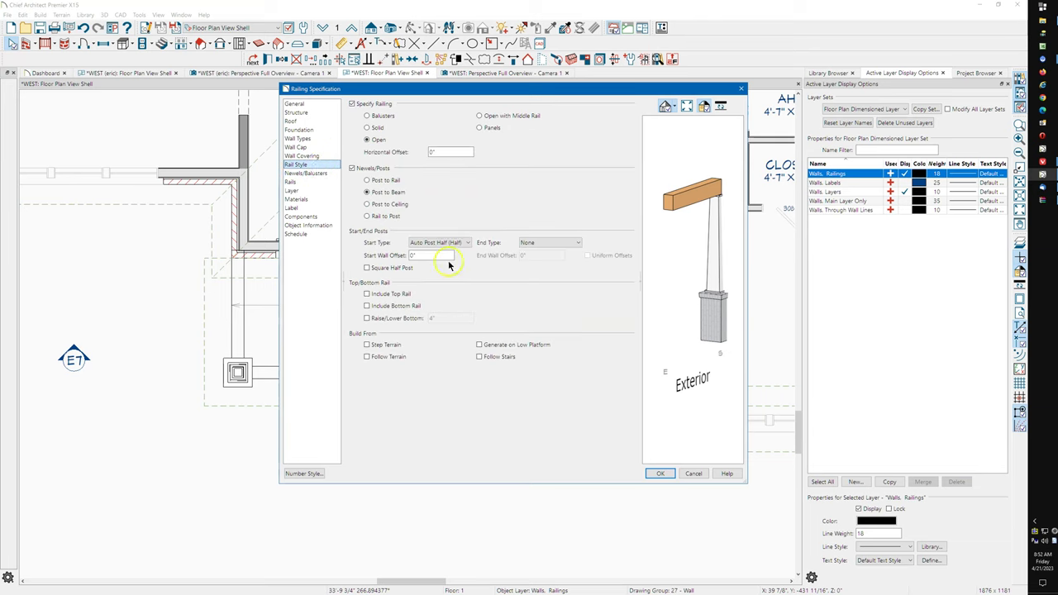
pyautogui.click(467, 242)
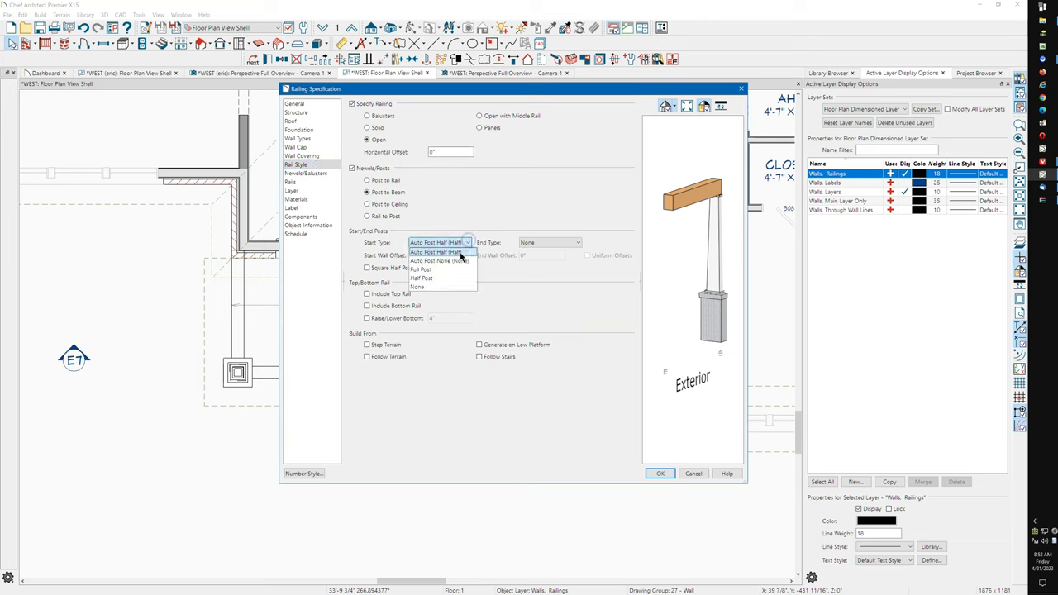
pyautogui.click(457, 261)
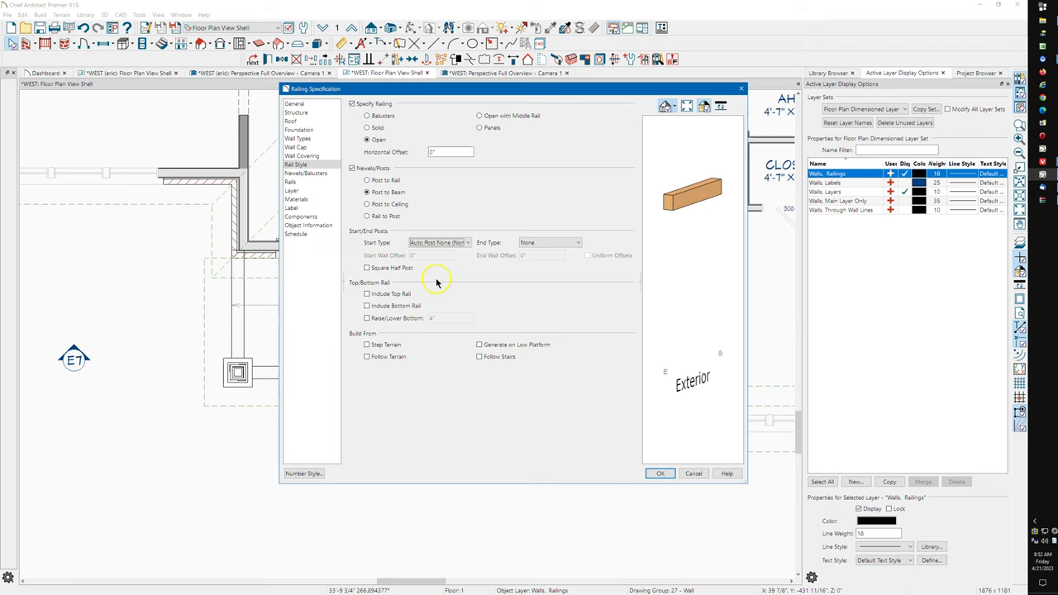
pyautogui.click(664, 477)
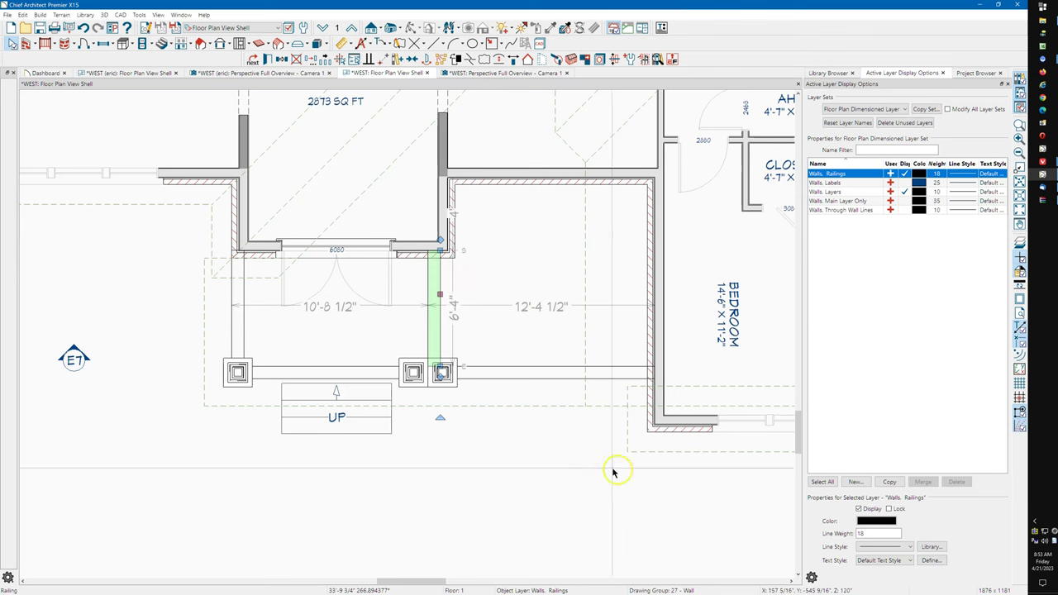
# Step: Examine the porch columns in the Perspective Full Overview camera and the structure settings of the porch room right of the entry
pyautogui.click(382, 373)
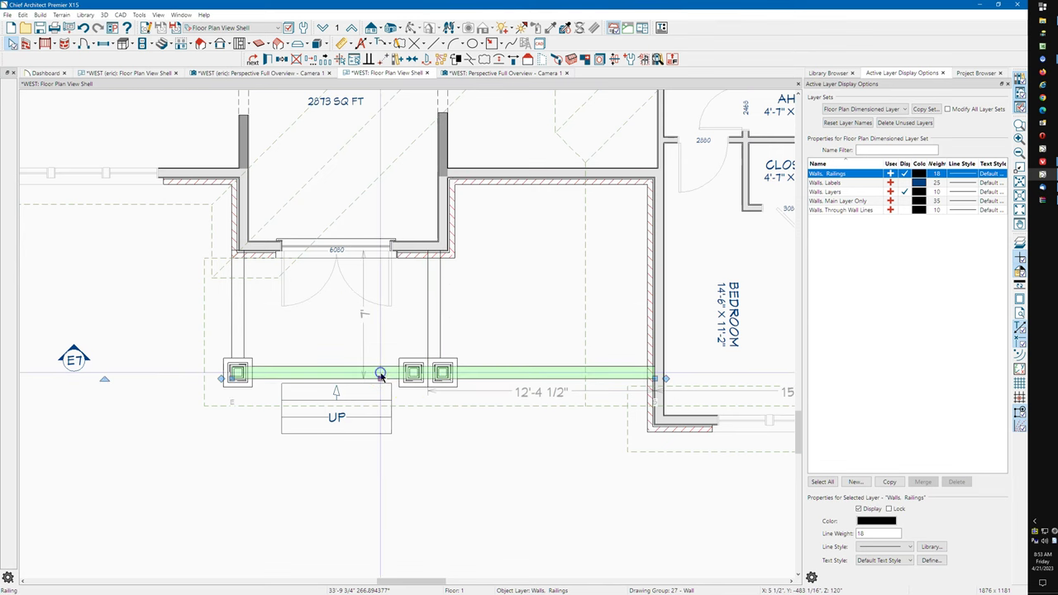
pyautogui.click(416, 404)
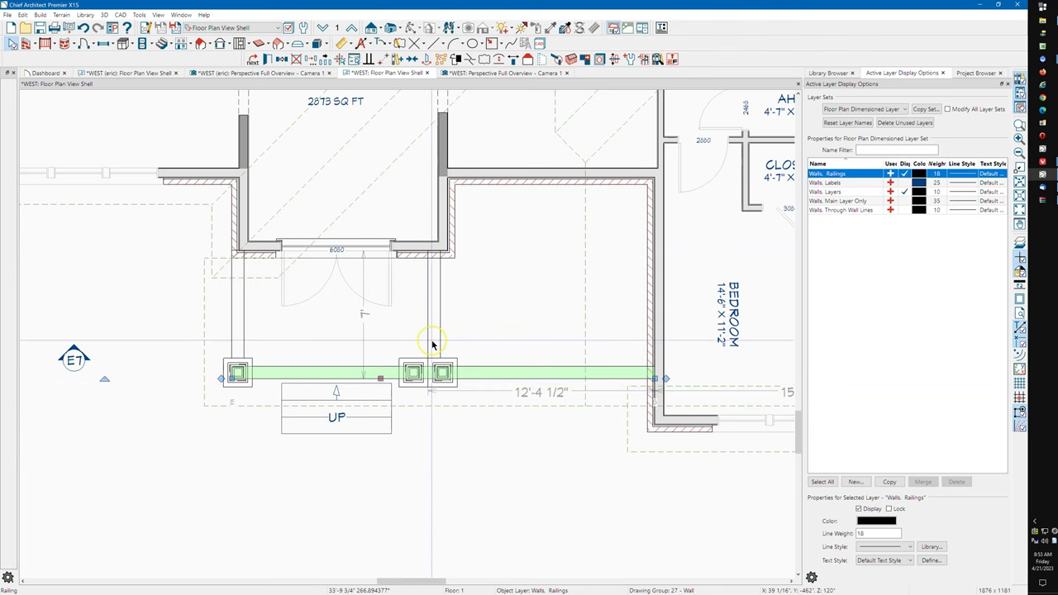
pyautogui.click(485, 73)
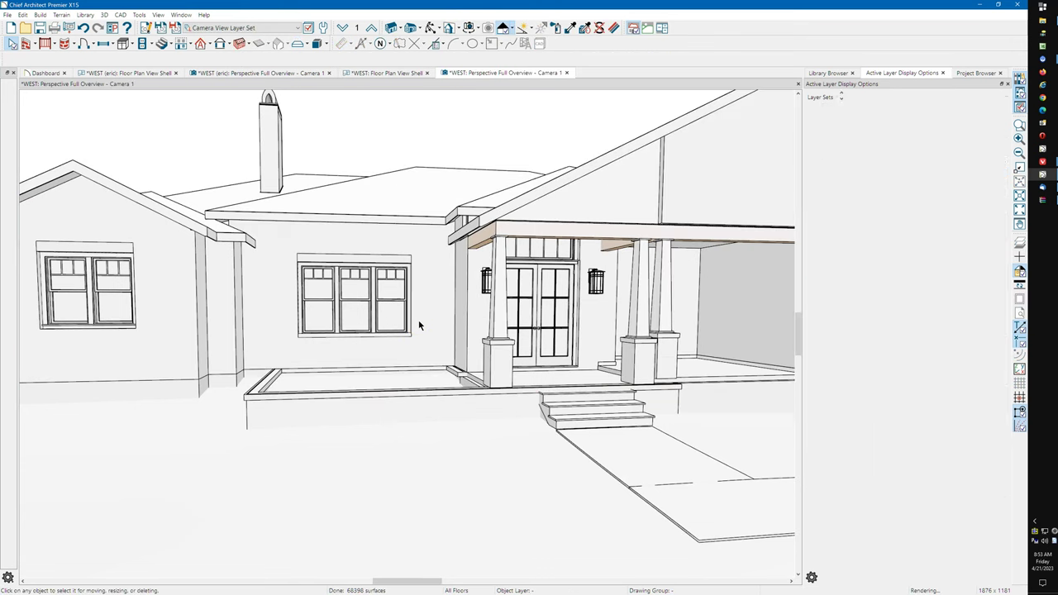
pyautogui.scroll(-2, 316, 359)
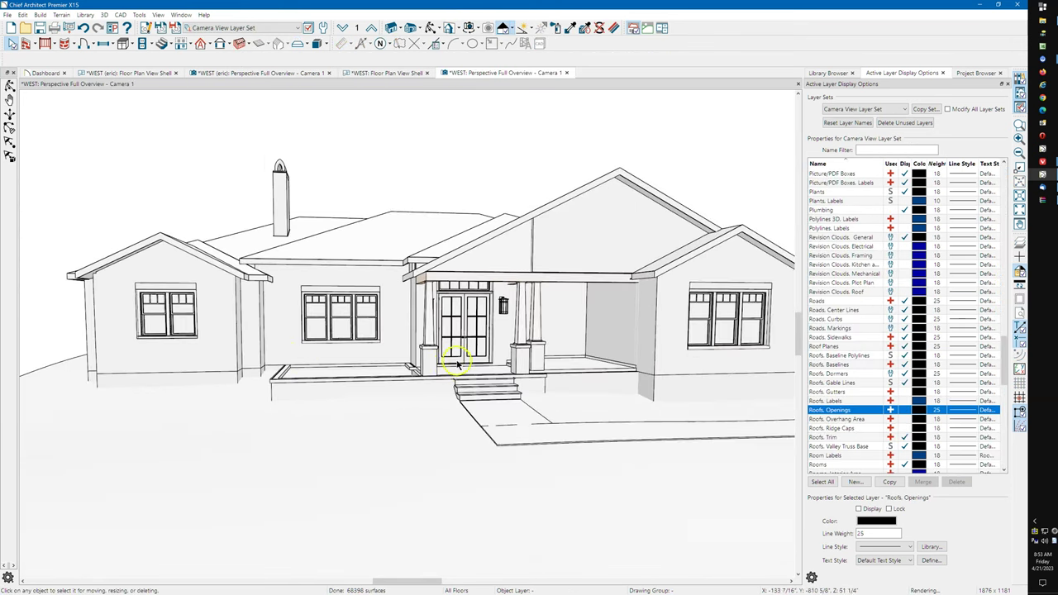
pyautogui.scroll(2, 570, 330)
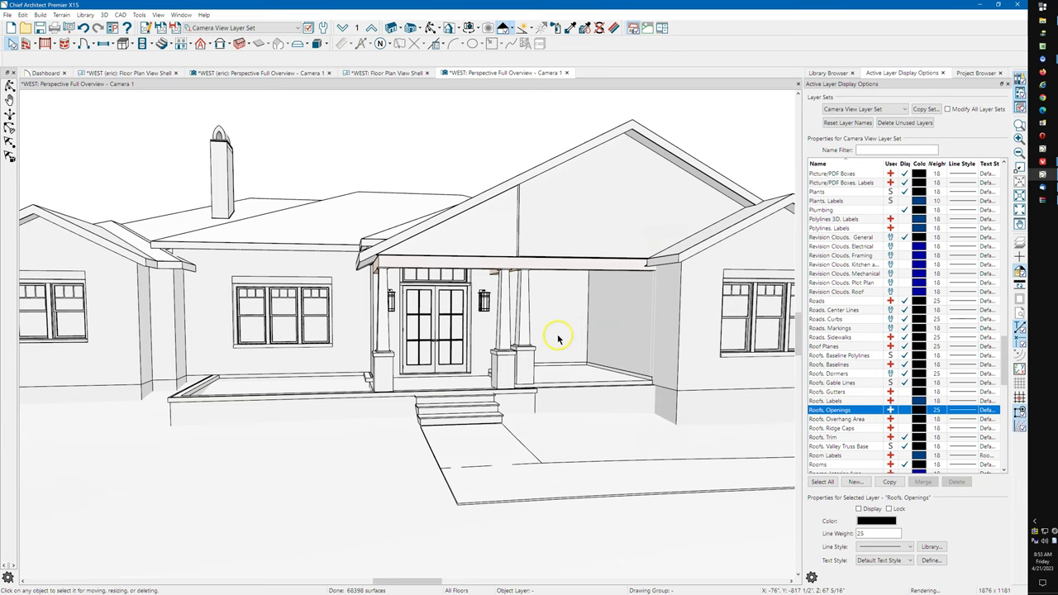
pyautogui.scroll(3, 562, 341)
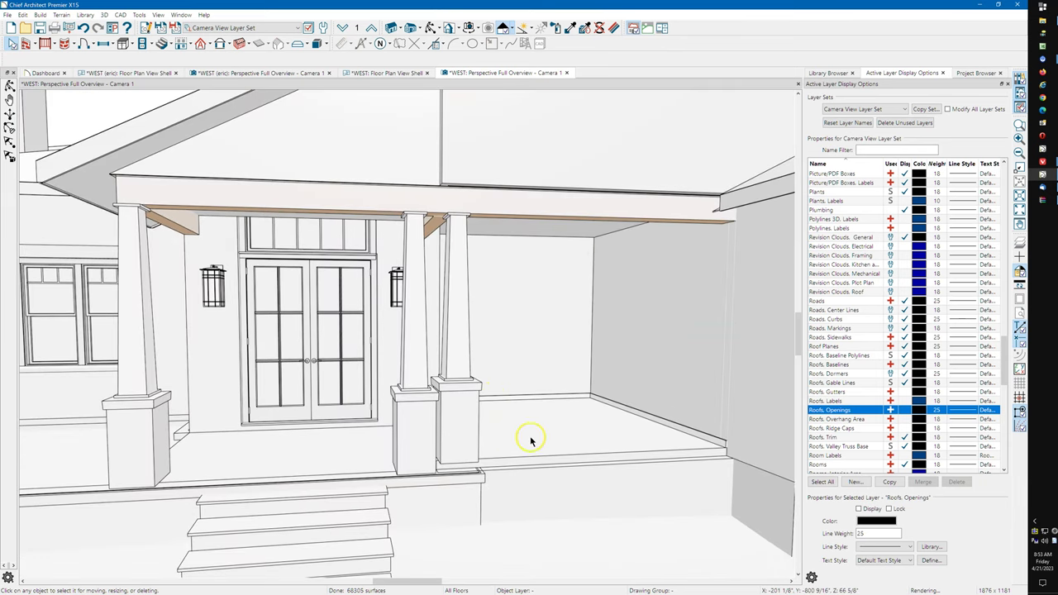
pyautogui.click(563, 429)
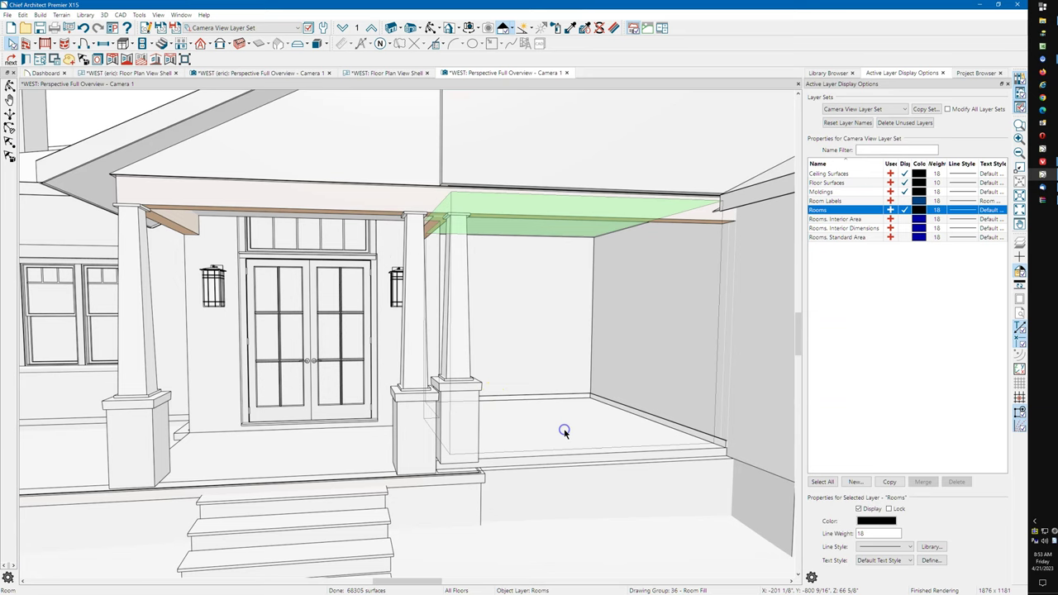
pyautogui.doubleClick(564, 428)
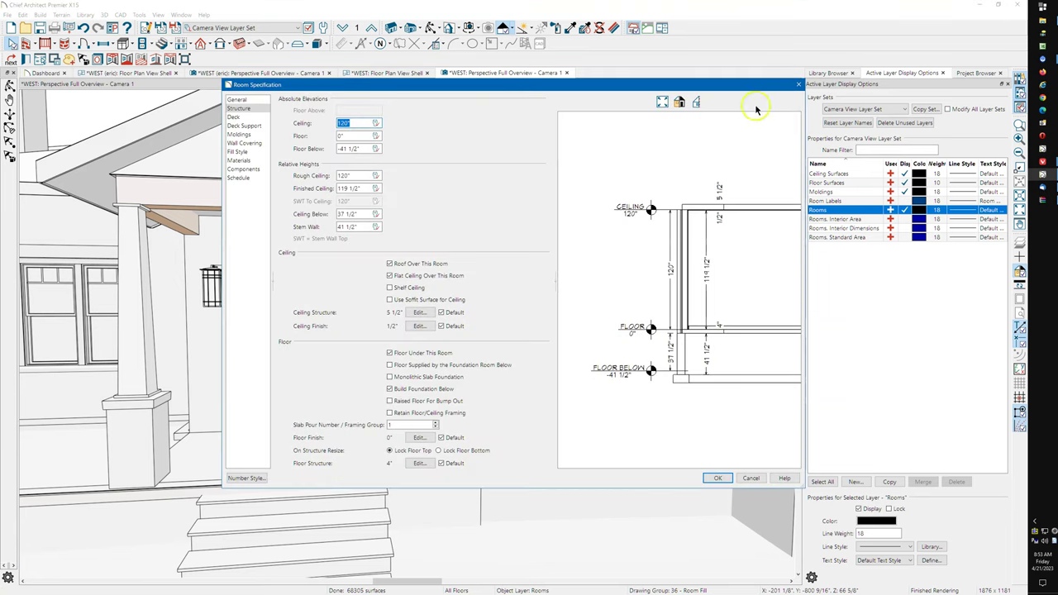
pyautogui.click(798, 86)
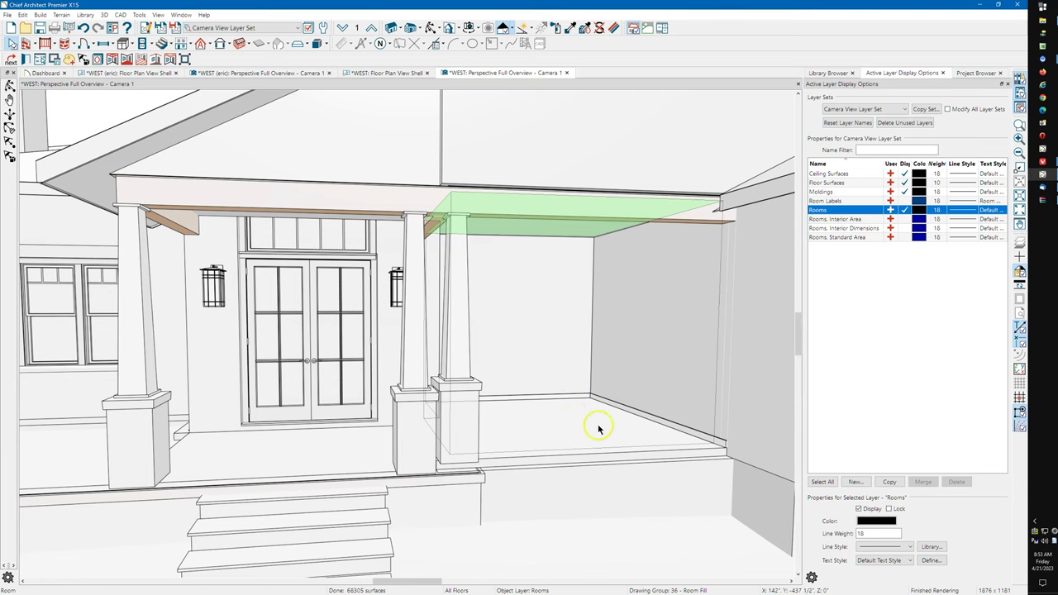
# Step: Pick up the properties of the porch room in front of the doors and apply them to the porch room right of the entry
pyautogui.click(586, 28)
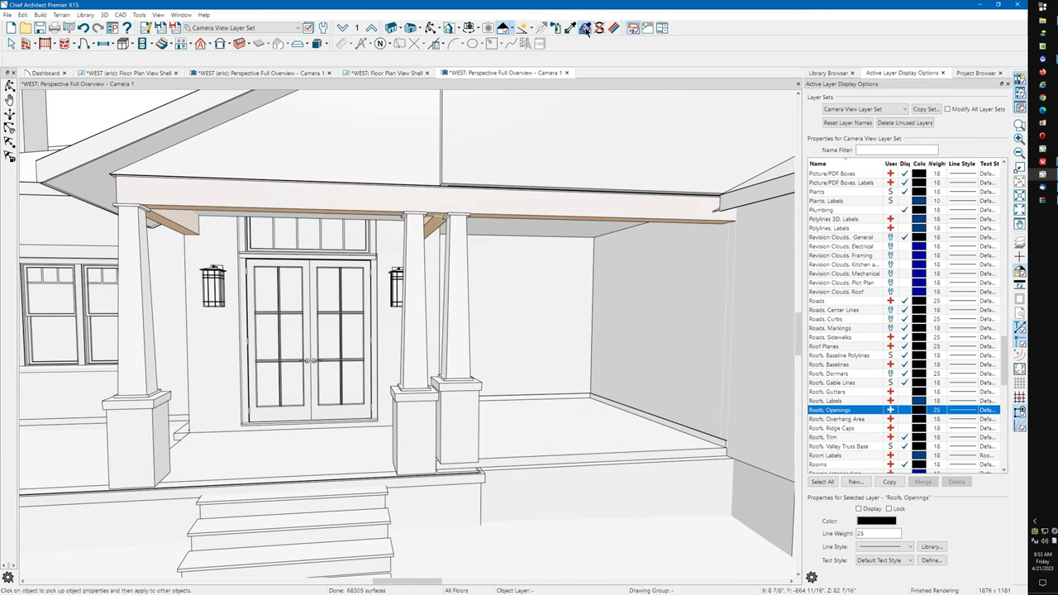
pyautogui.click(297, 447)
pyautogui.click(542, 435)
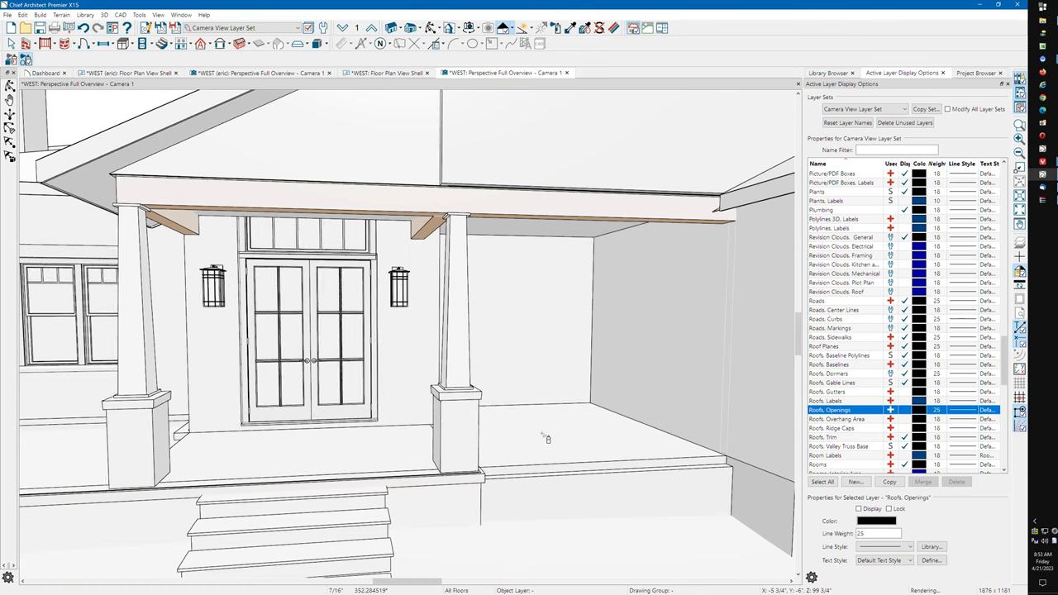
pyautogui.click(537, 456)
pyautogui.press('space')
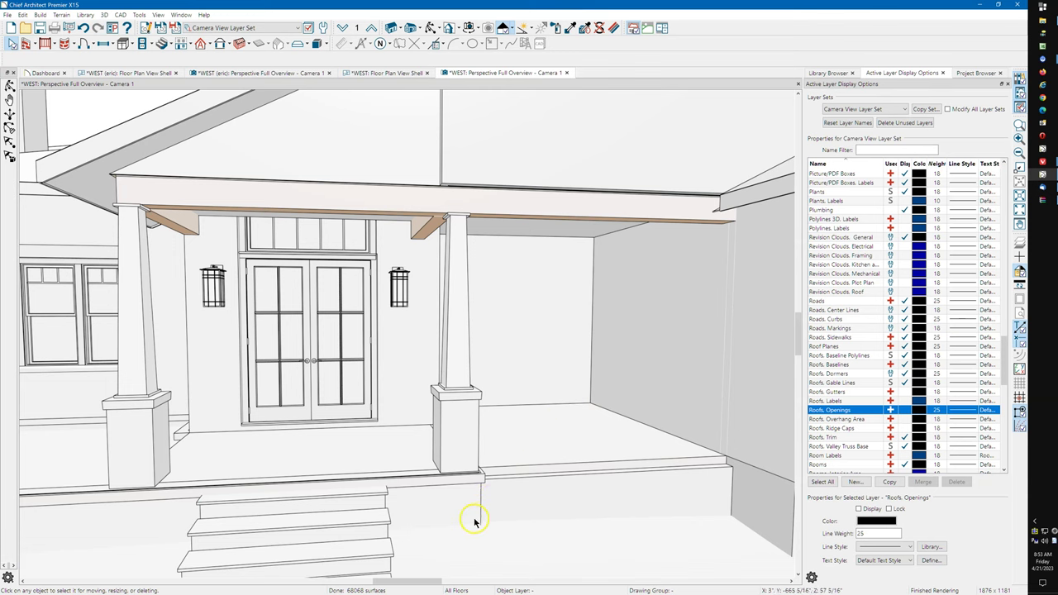
# Step: From an angled view of the porch's left side, delete the attic wall inside the porch gable
pyautogui.scroll(-3, 472, 506)
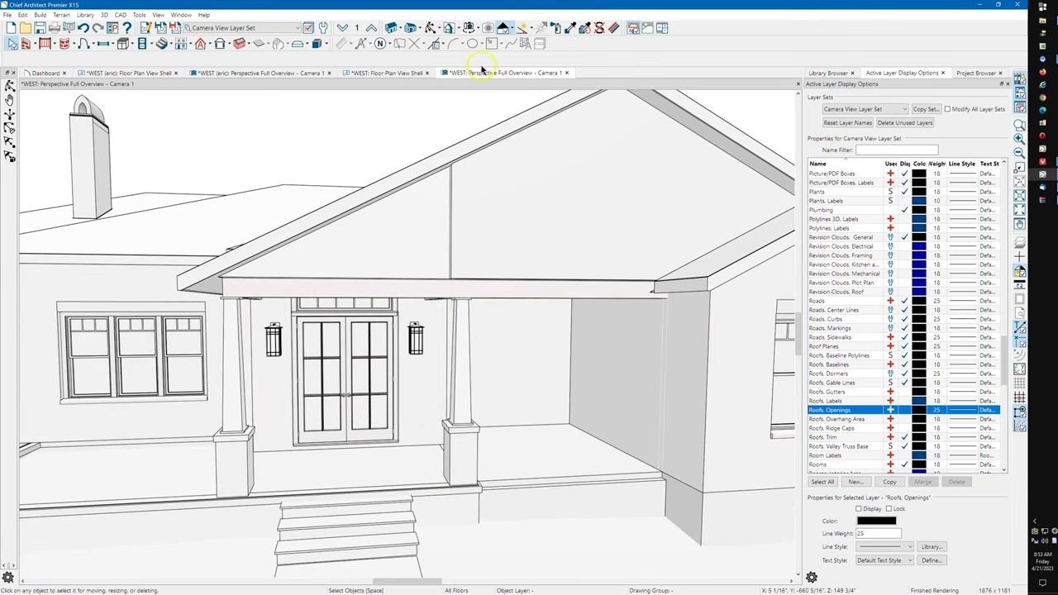
pyautogui.click(430, 28)
pyautogui.moveTo(439, 230); pyautogui.dragTo(614, 248)
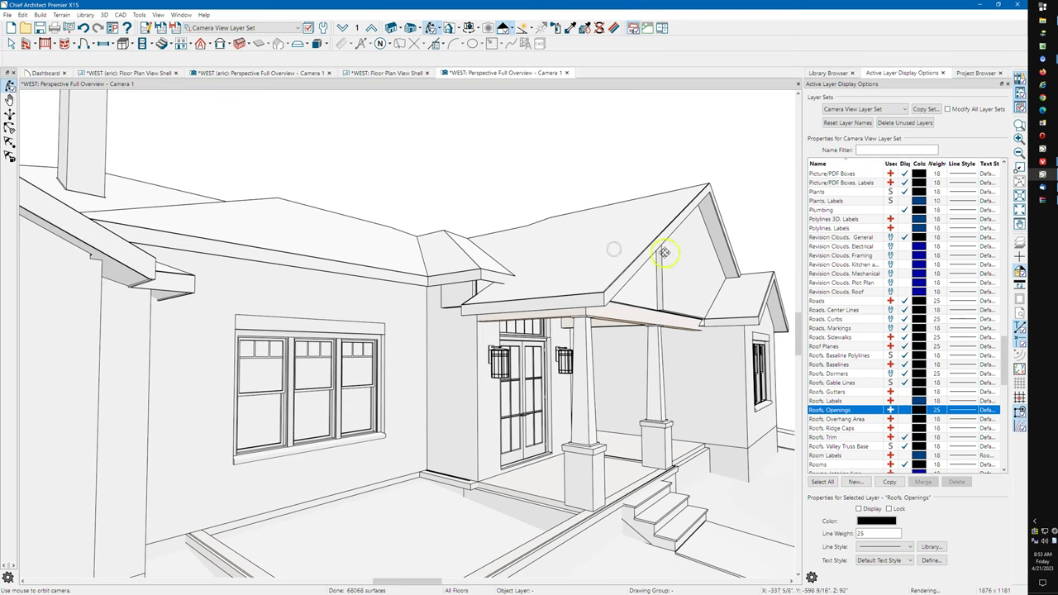
pyautogui.click(680, 300)
pyautogui.click(653, 300)
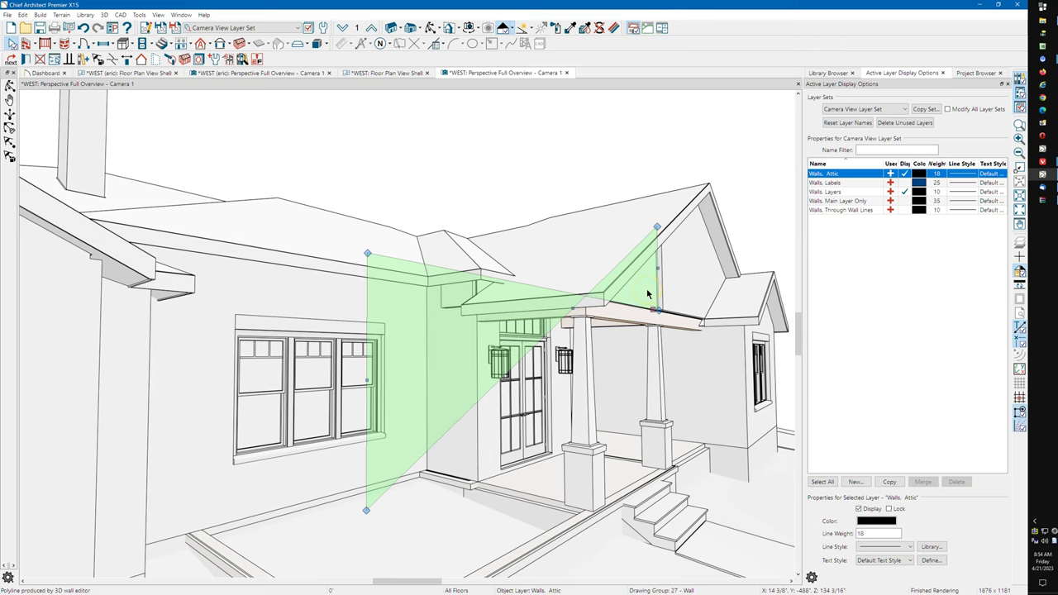
pyautogui.press('Escape')
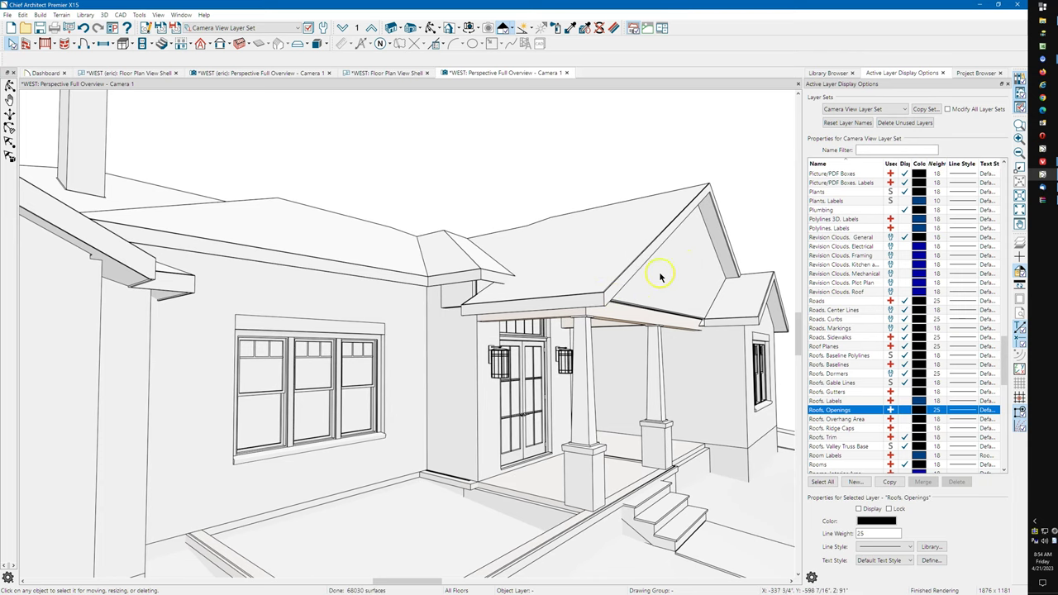
# Step: Delete the molding polyline bordering the ground area left of the porch and the porch's front edge
pyautogui.click(447, 303)
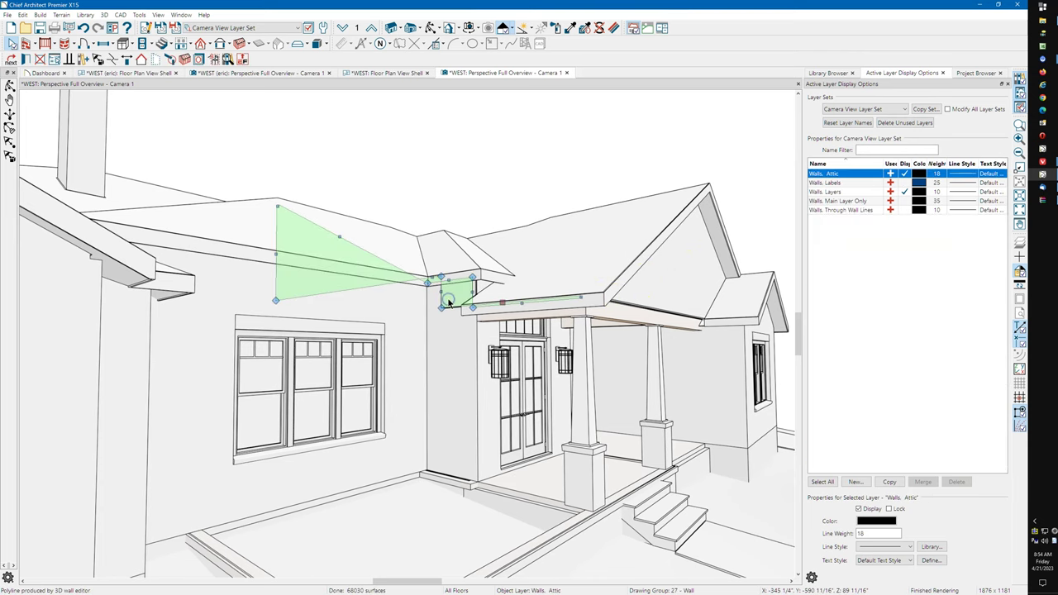
pyautogui.press('Escape')
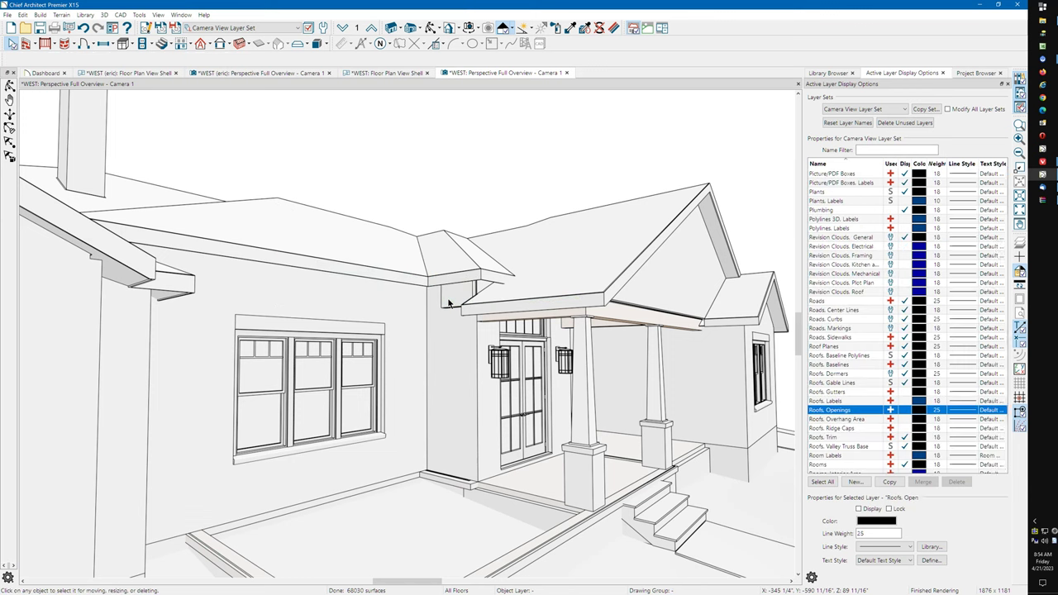
pyautogui.click(429, 30)
pyautogui.moveTo(504, 278); pyautogui.dragTo(478, 329)
pyautogui.press('space')
pyautogui.click(295, 524)
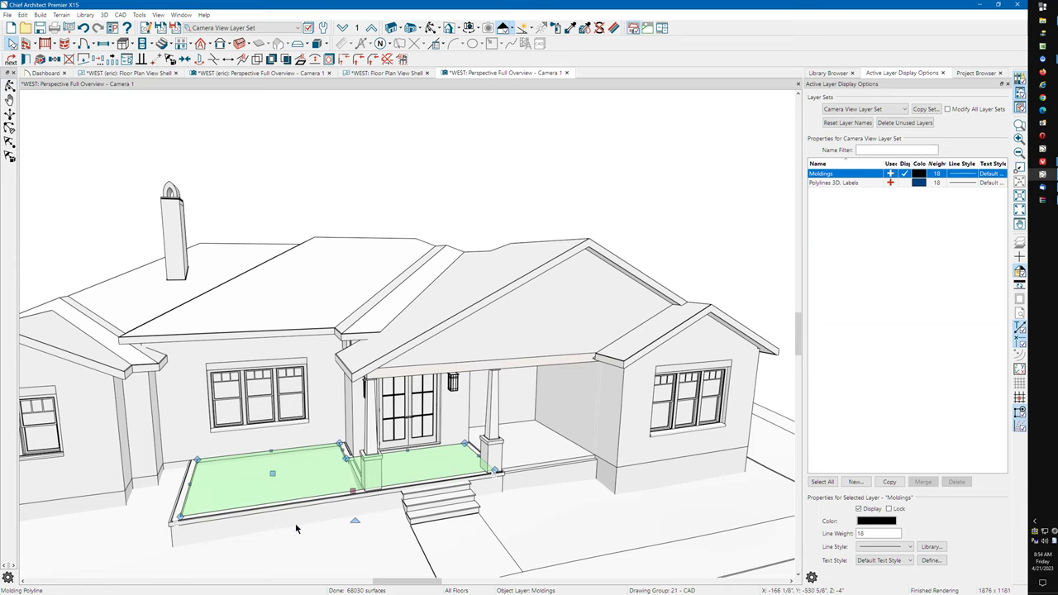
pyautogui.press('Delete')
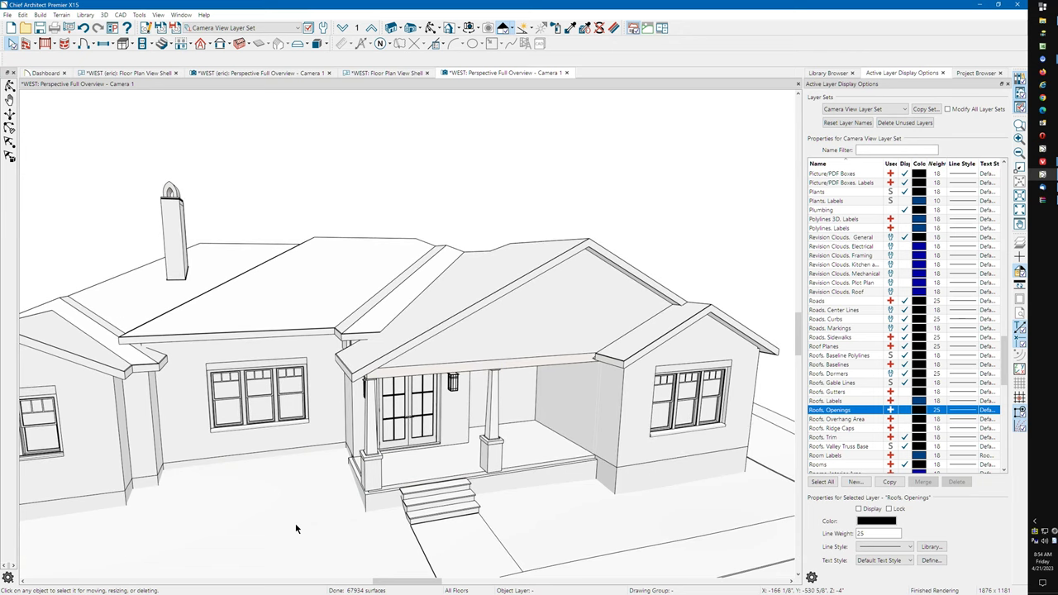
# Step: Delete the narrow roof plane beside the porch roof's left slope, agreeing to turn Auto Rebuild Roofs off
pyautogui.click(367, 497)
pyautogui.click(430, 28)
pyautogui.moveTo(439, 108); pyautogui.dragTo(448, 330)
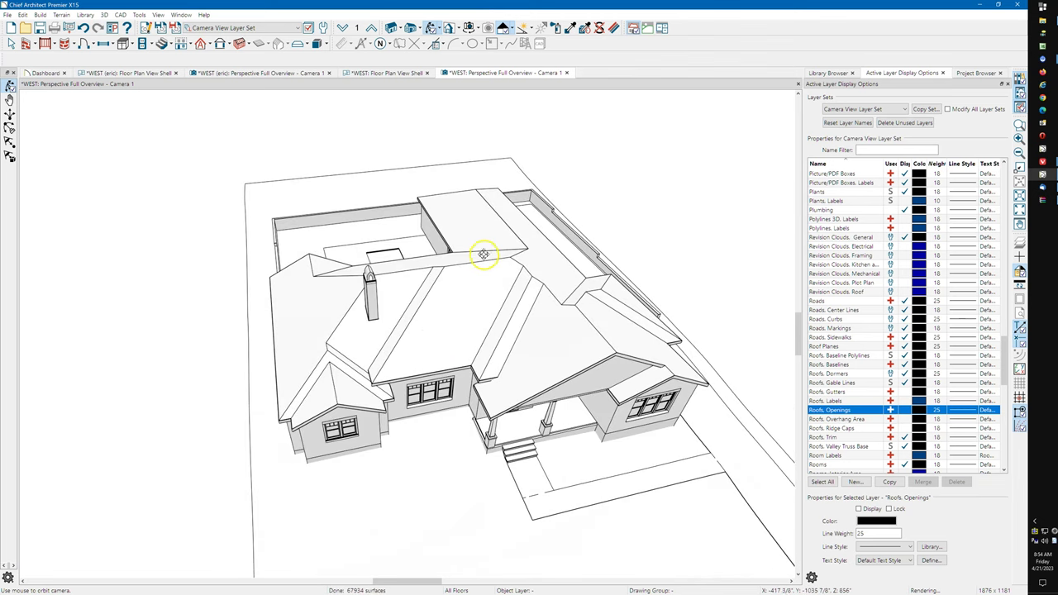
pyautogui.press('space')
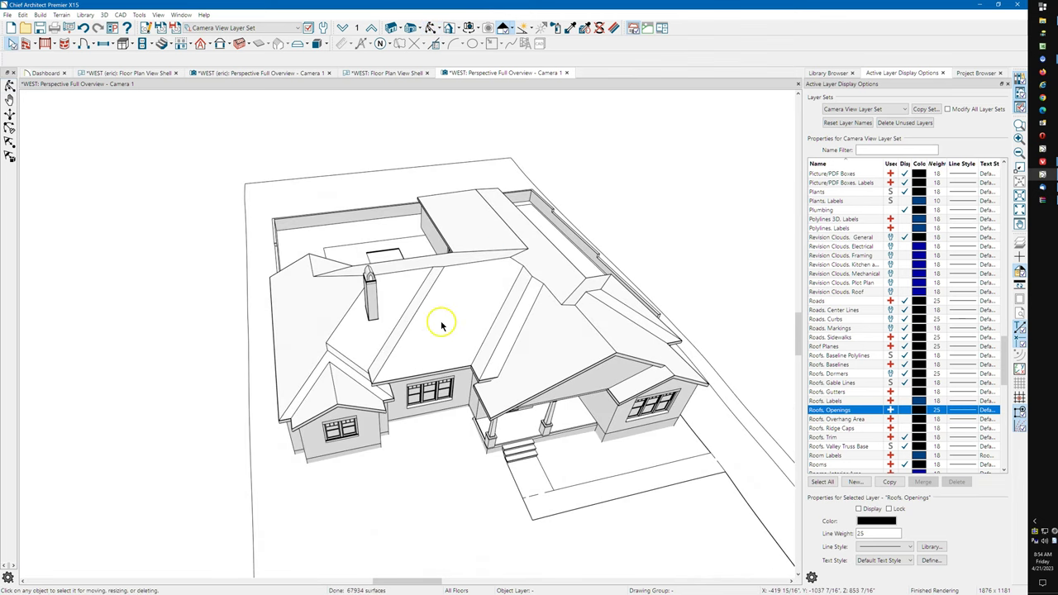
pyautogui.click(506, 348)
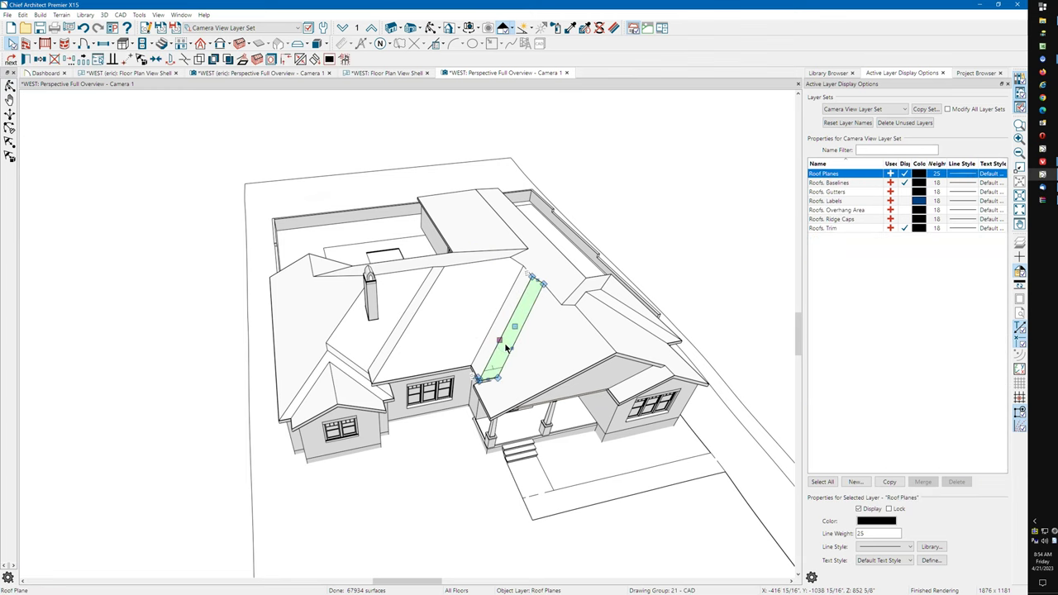
pyautogui.press('Delete')
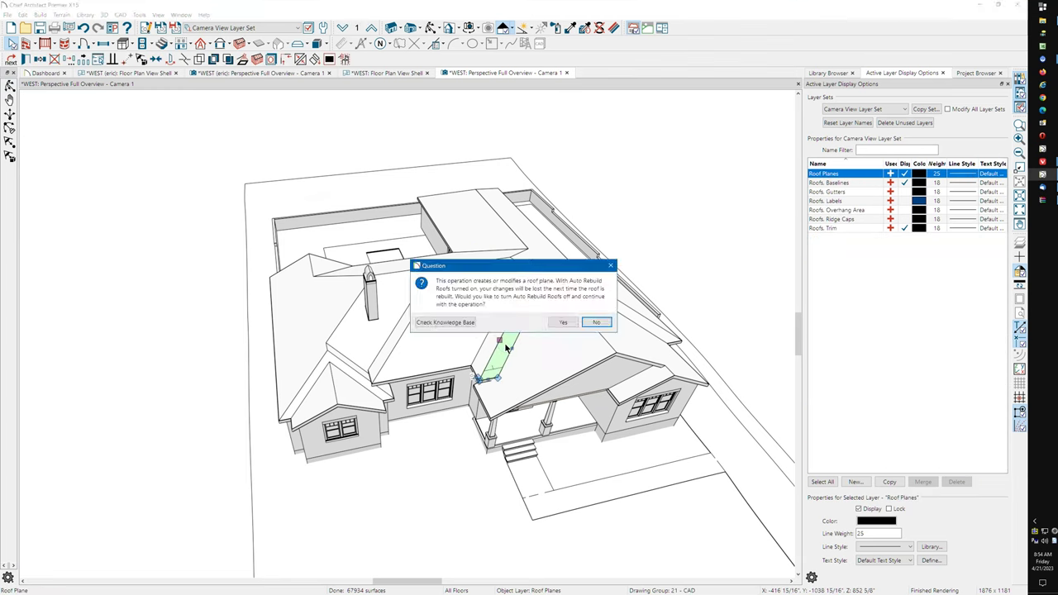
pyautogui.click(563, 322)
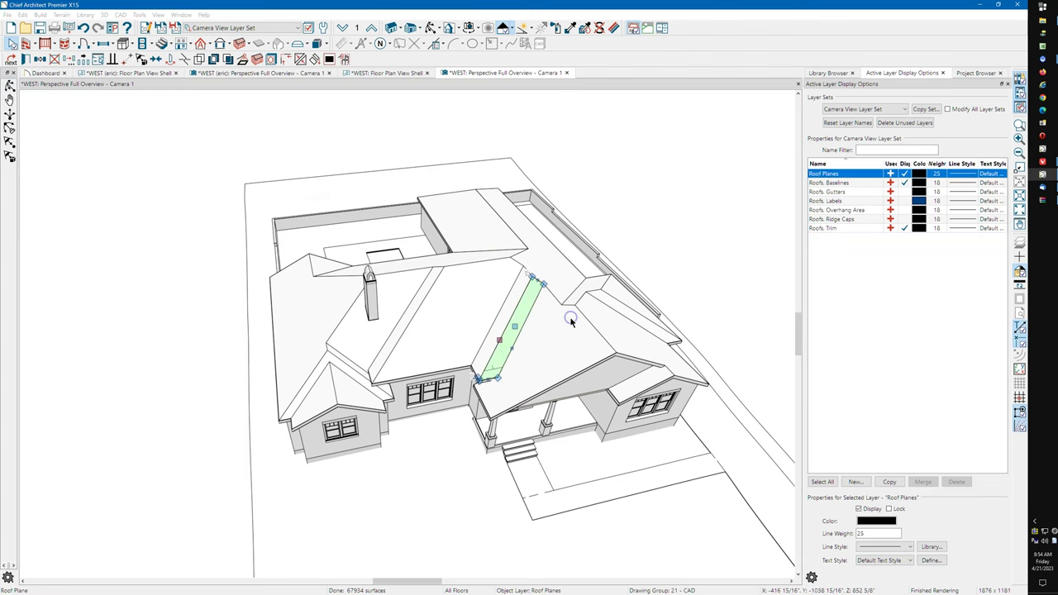
# Step: Delete the remaining narrow roof strip left of the porch roof and the large roof plane above the middle windows
pyautogui.click(498, 330)
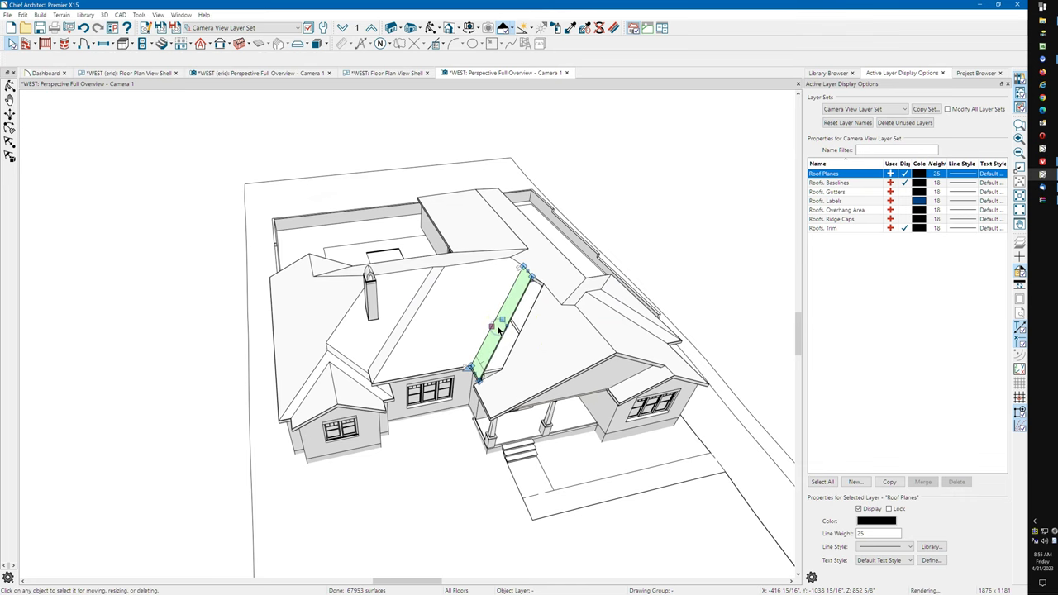
pyautogui.click(446, 330)
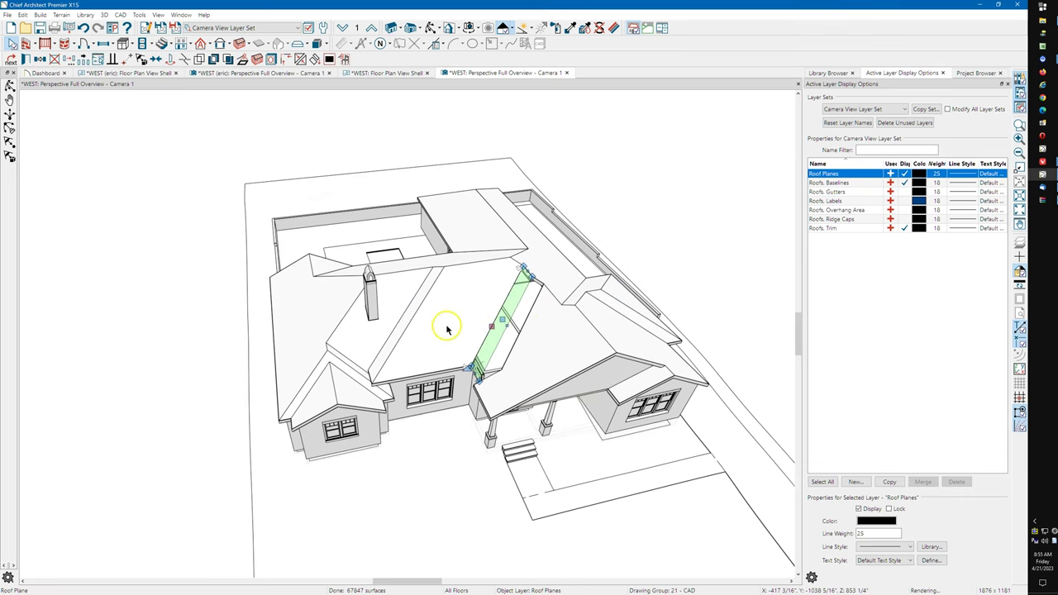
pyautogui.click(433, 329)
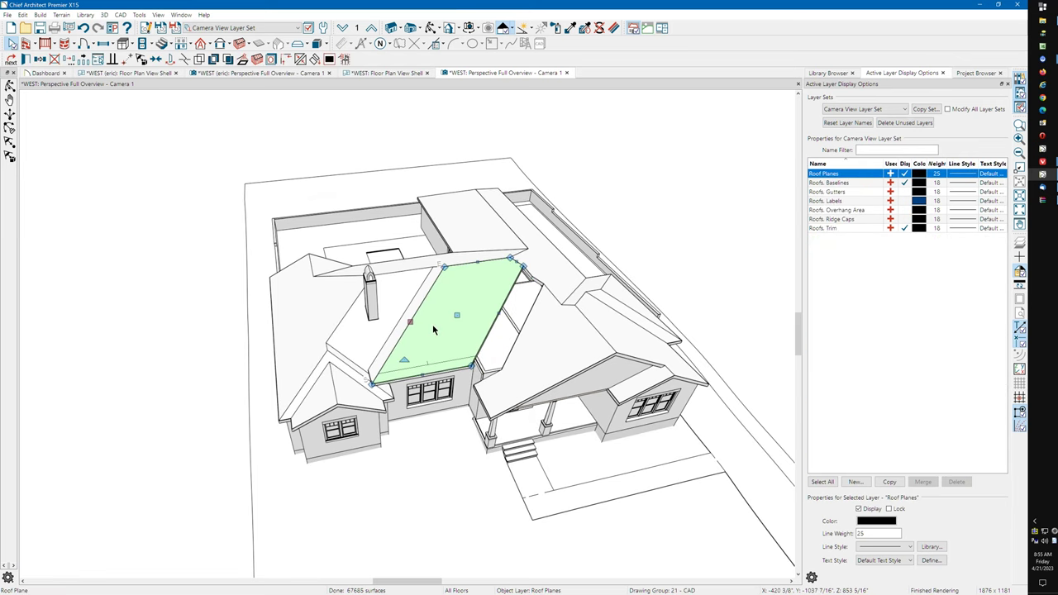
# Step: Delete the narrow strip right of the chimney, the roof plane around the chimney and the thin plane beside the left front gable
pyautogui.click(401, 330)
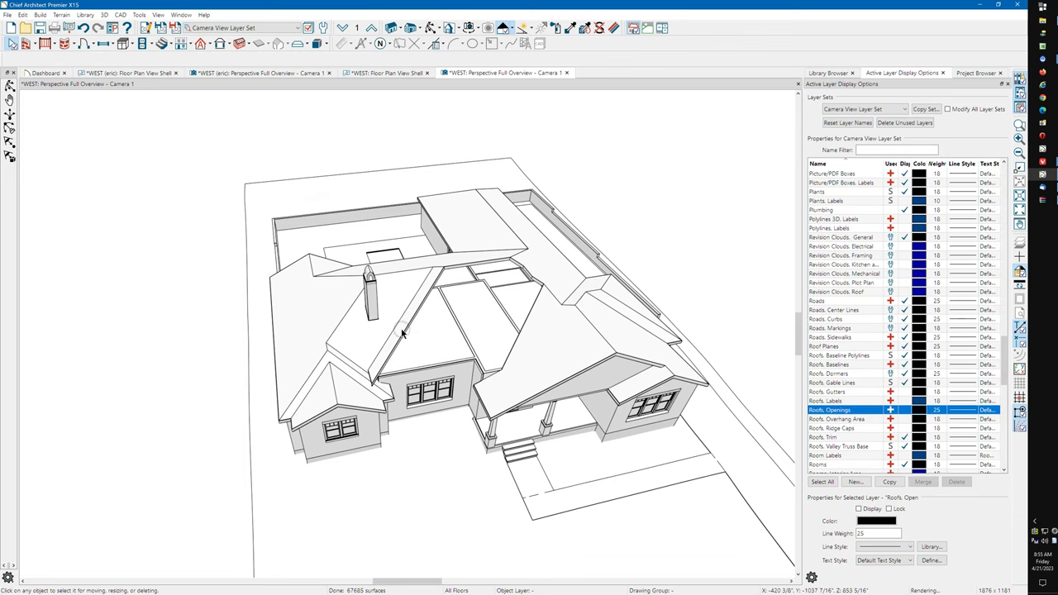
pyautogui.click(381, 337)
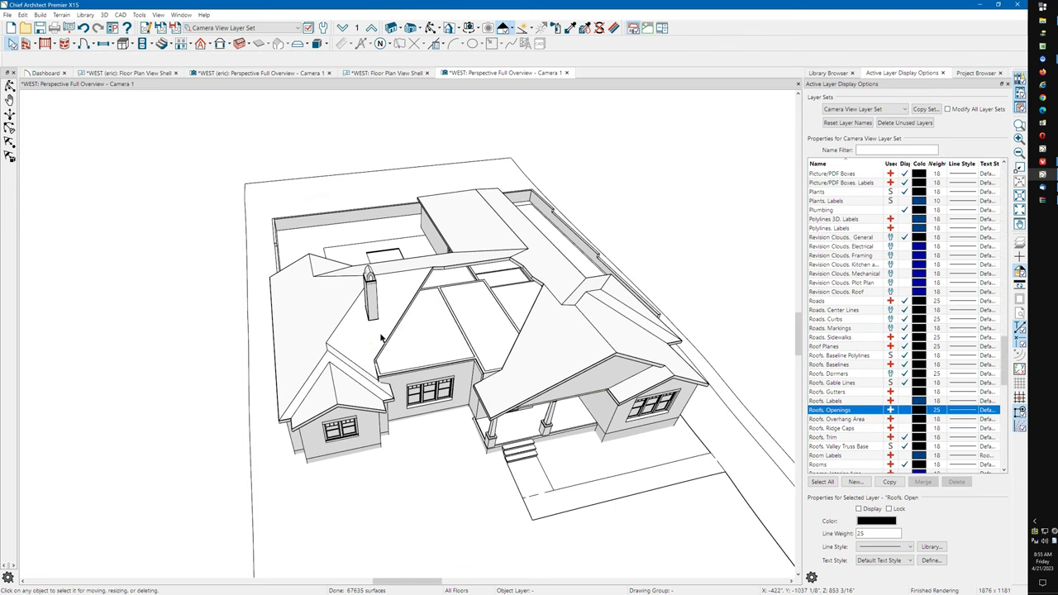
pyautogui.click(381, 337)
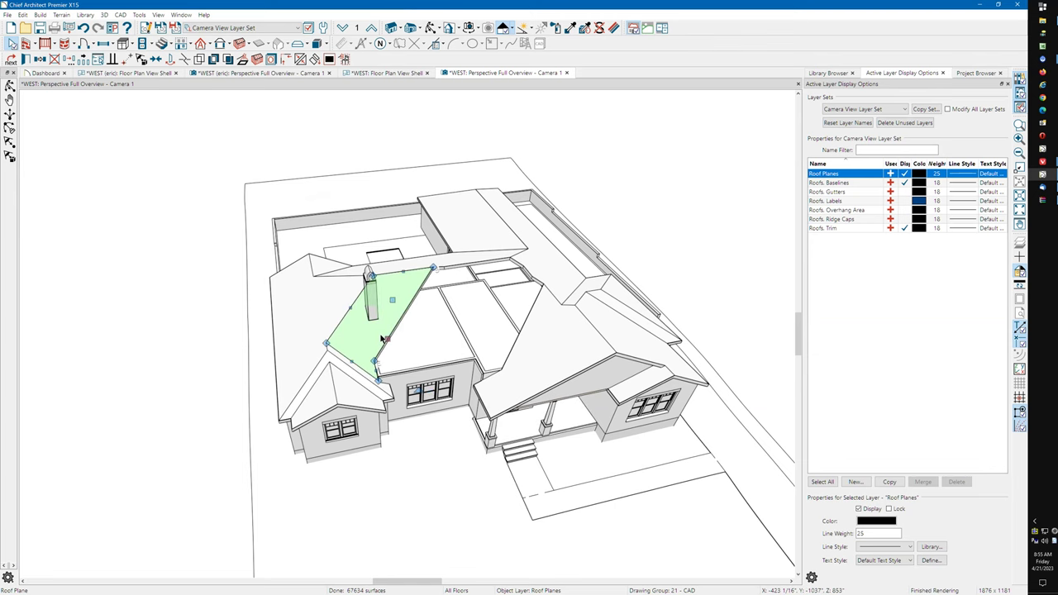
pyautogui.press('Delete')
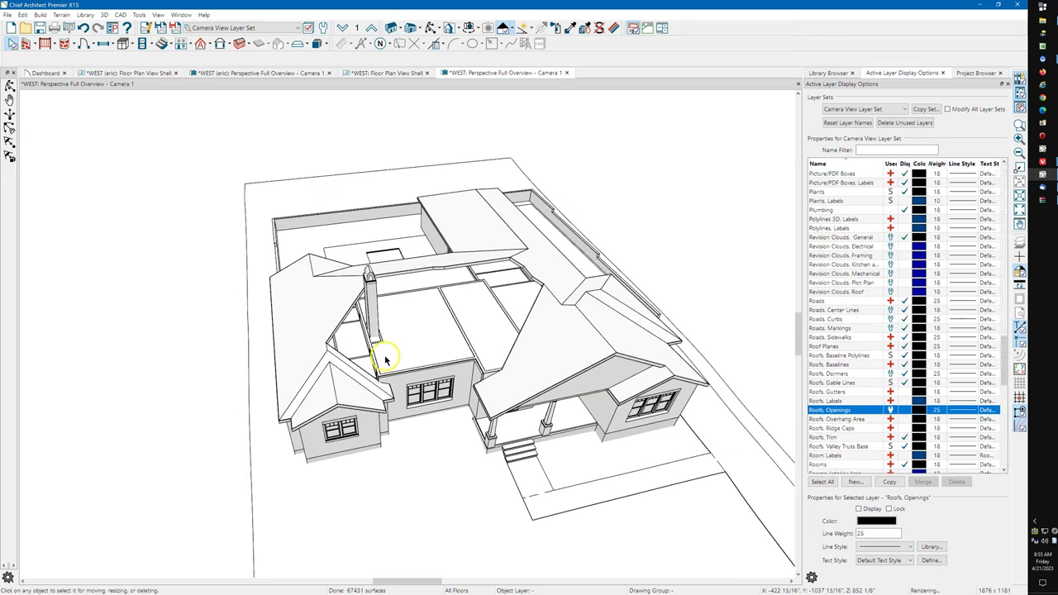
pyautogui.click(386, 388)
pyautogui.click(386, 390)
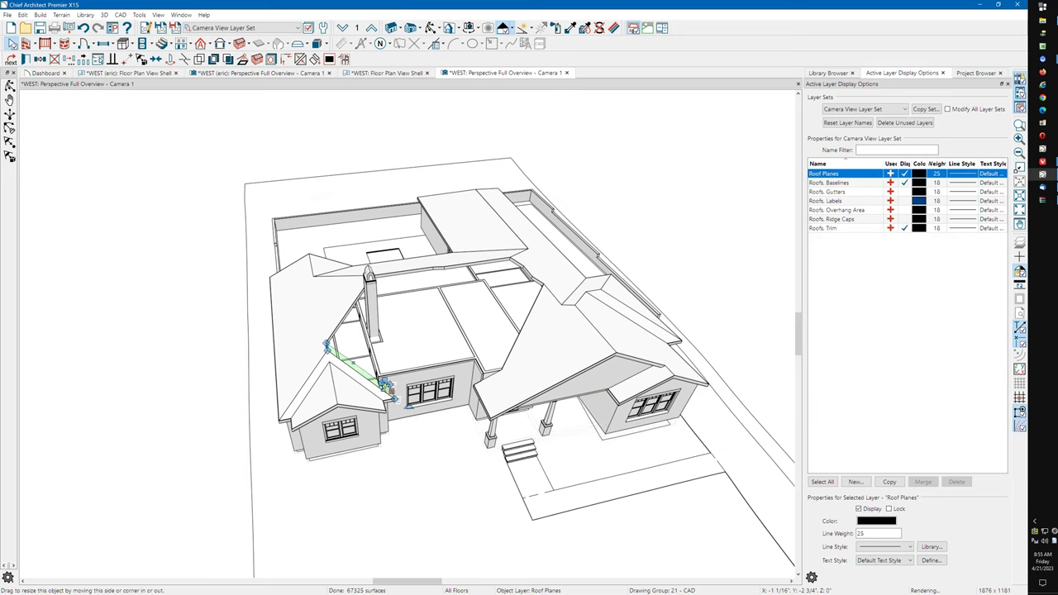
pyautogui.press('Delete')
pyautogui.click(421, 363)
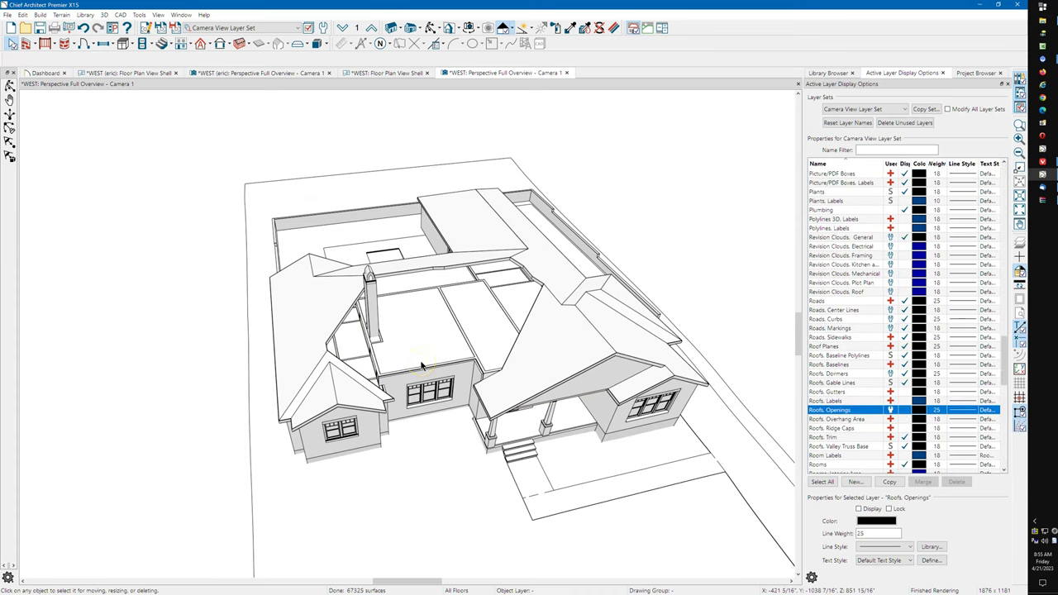
# Step: Reshape the roof plane behind the left front gable, pulling its peak up beside the chimney and its eave corner across to the porch roof
pyautogui.click(351, 369)
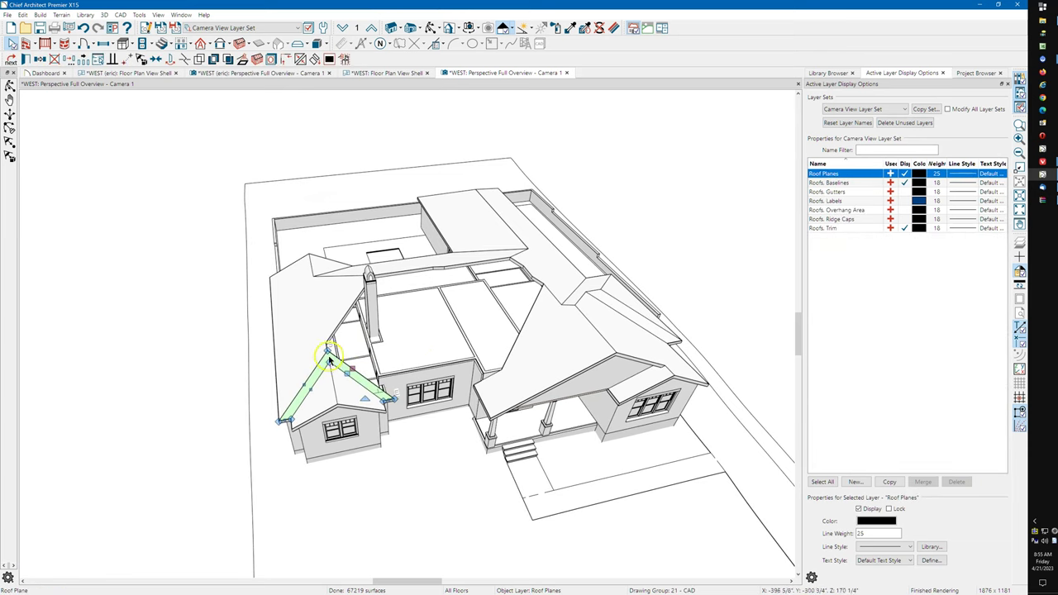
pyautogui.moveTo(327, 351); pyautogui.dragTo(386, 268)
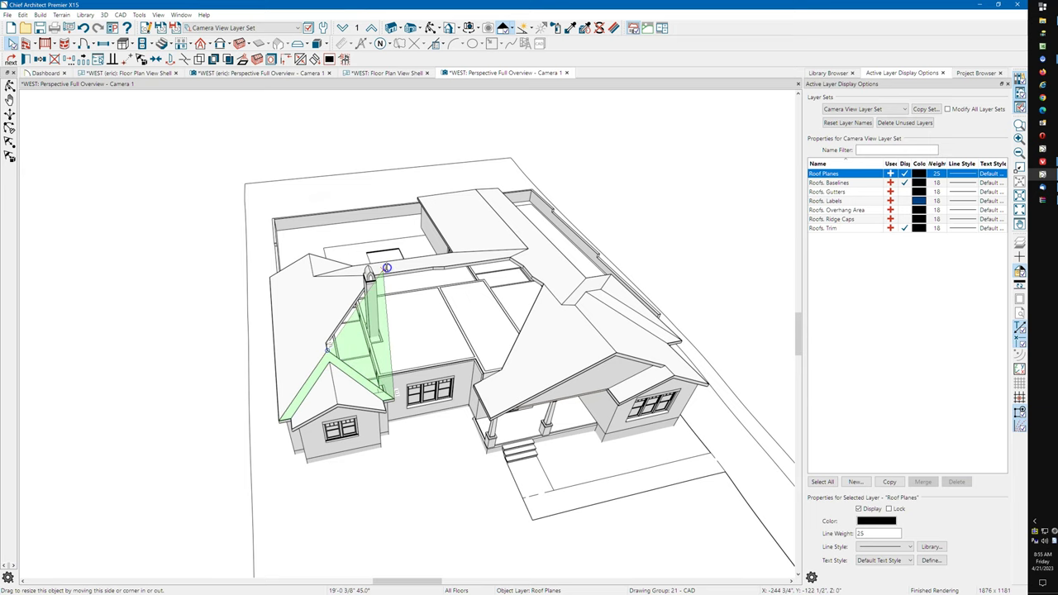
pyautogui.moveTo(395, 309); pyautogui.dragTo(396, 312)
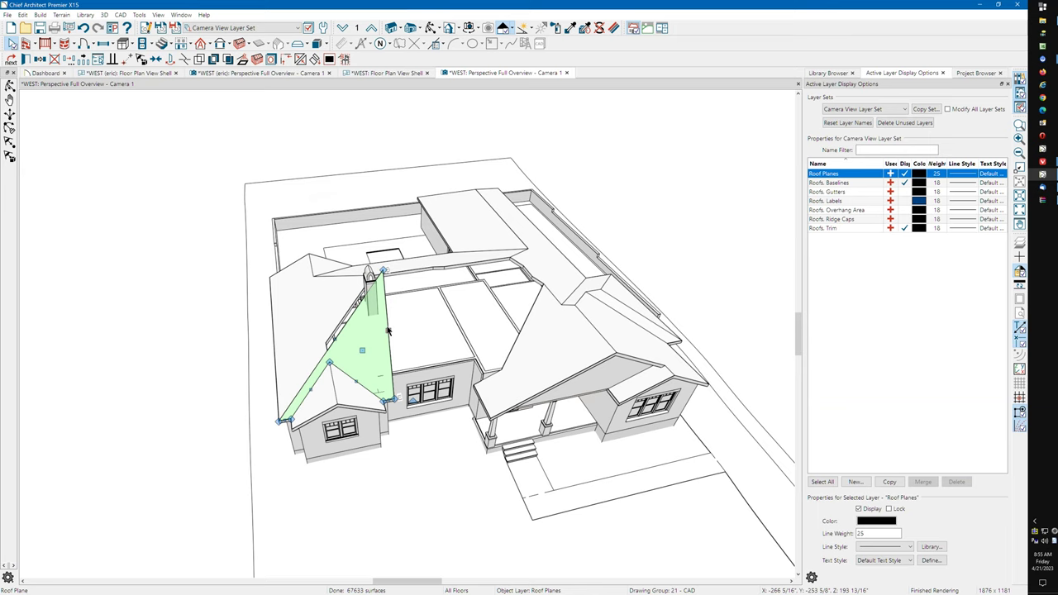
pyautogui.moveTo(393, 400); pyautogui.dragTo(469, 385)
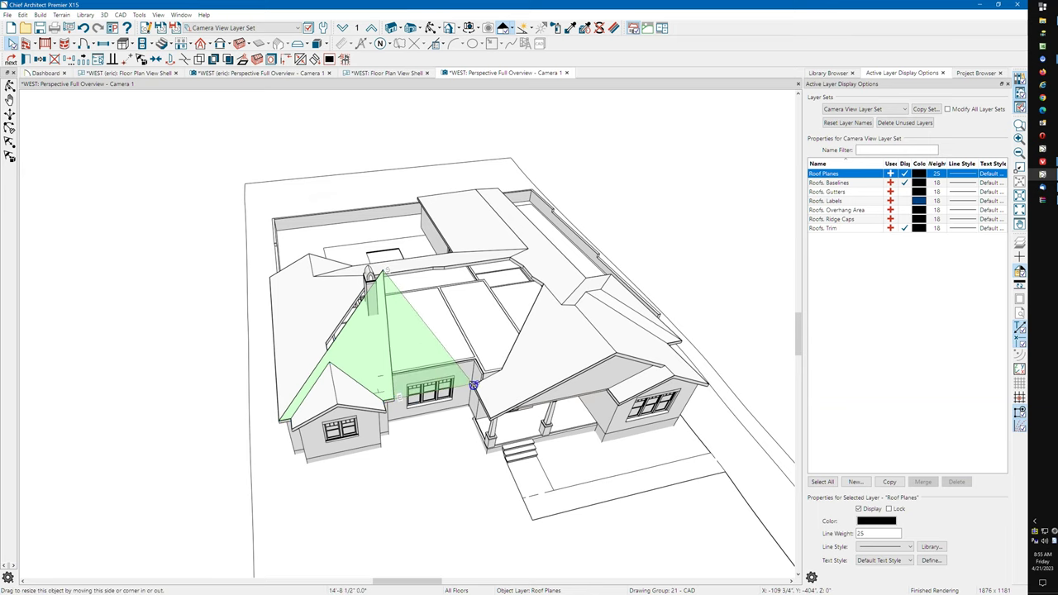
# Step: Add a break in the enlarged roof plane's right edge and pull it up to the right end of the rear ridge
pyautogui.click(467, 314)
pyautogui.click(432, 315)
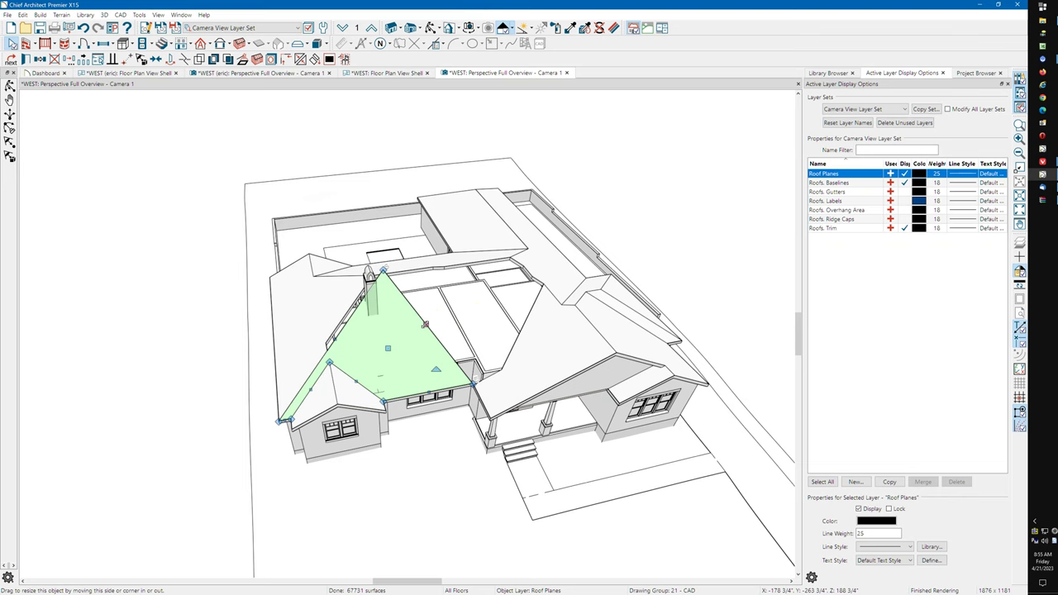
pyautogui.press('Escape')
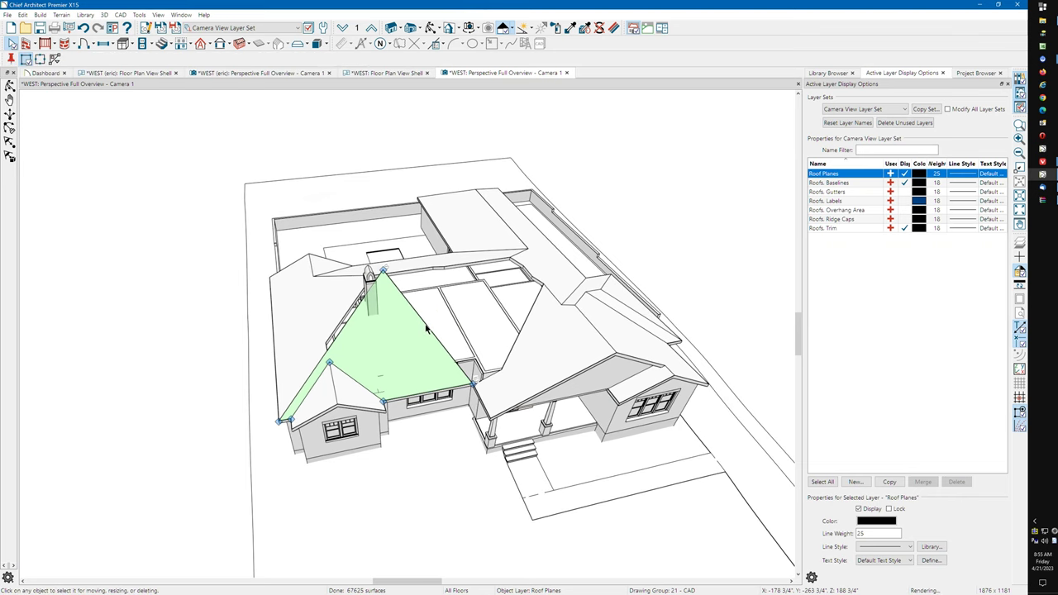
pyautogui.click(426, 327)
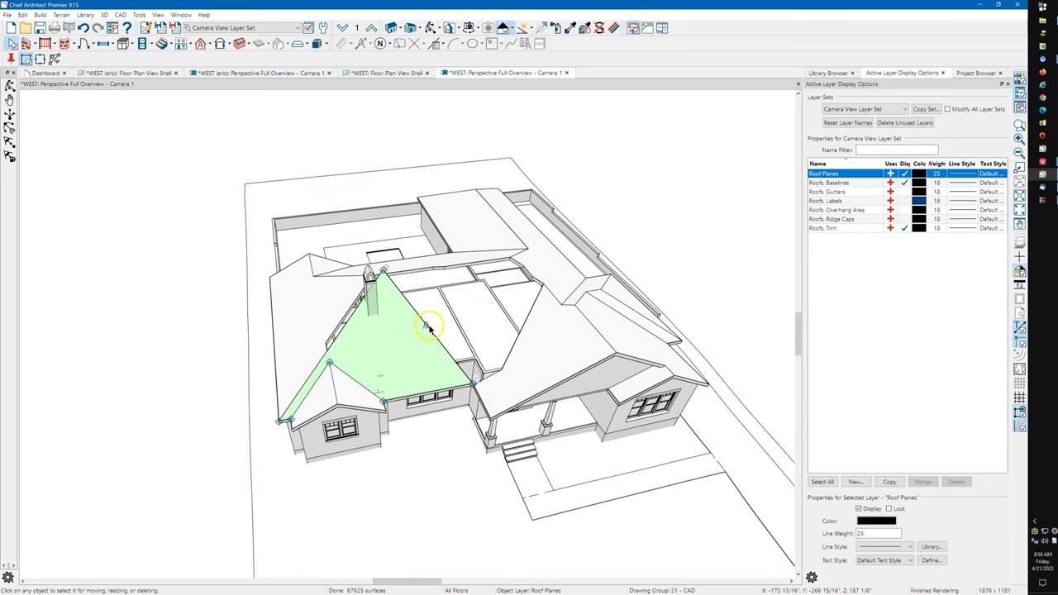
pyautogui.click(426, 332)
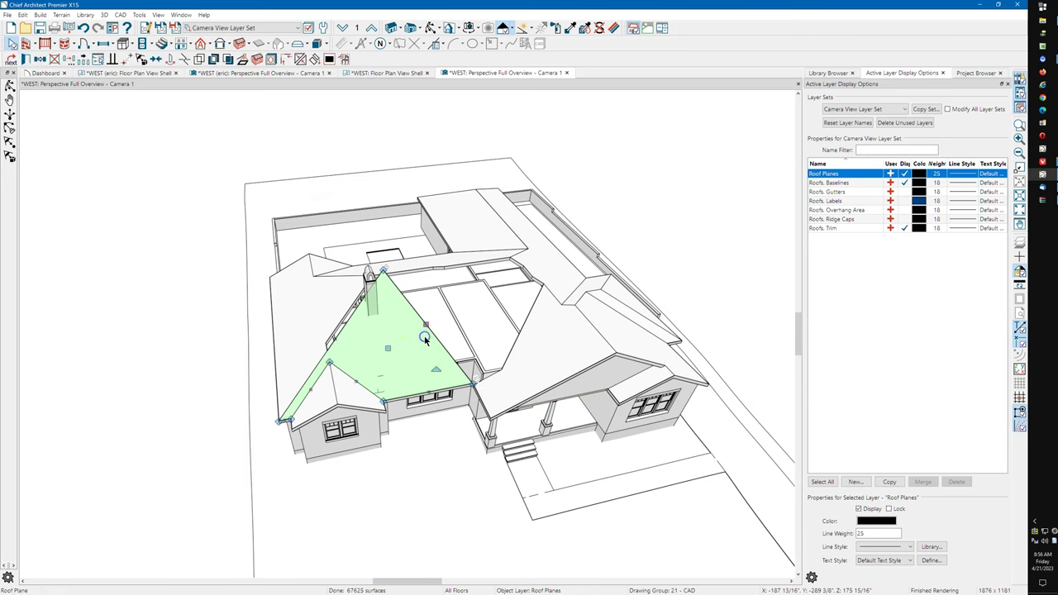
pyautogui.press('Escape')
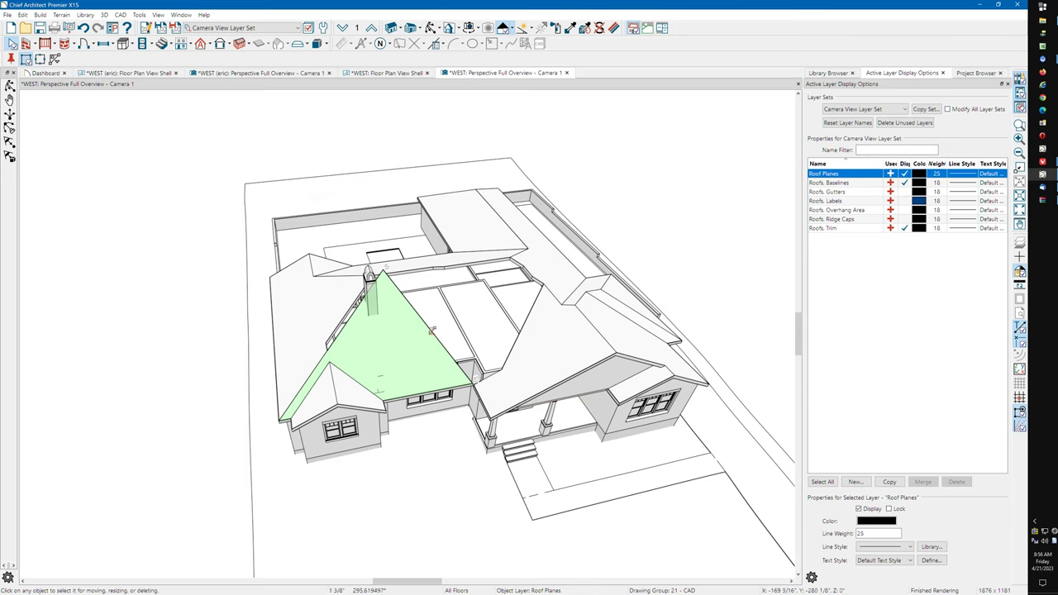
pyautogui.moveTo(431, 329); pyautogui.dragTo(513, 252)
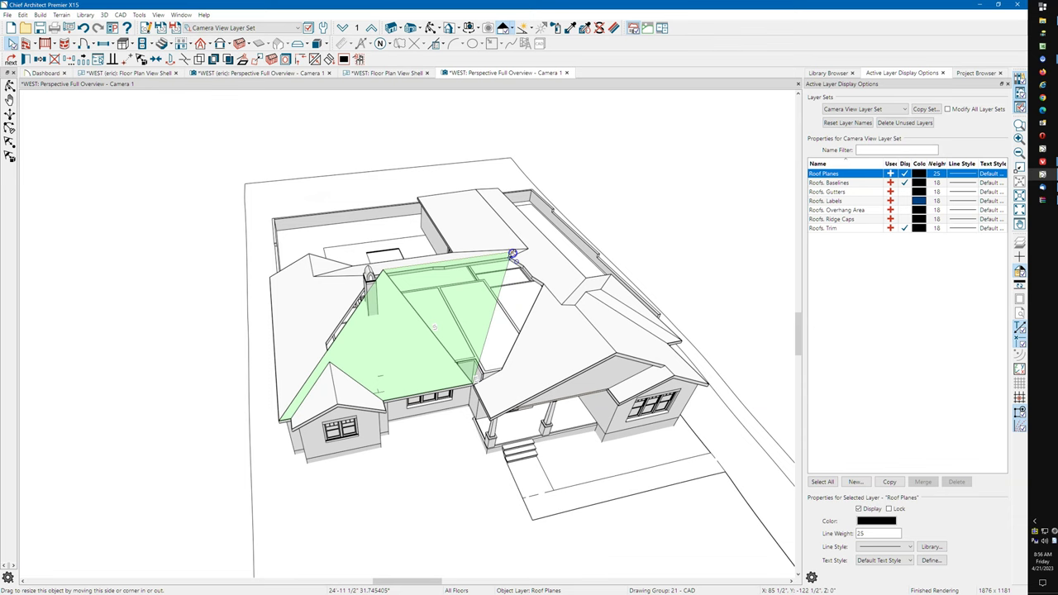
pyautogui.moveTo(511, 294); pyautogui.dragTo(502, 381)
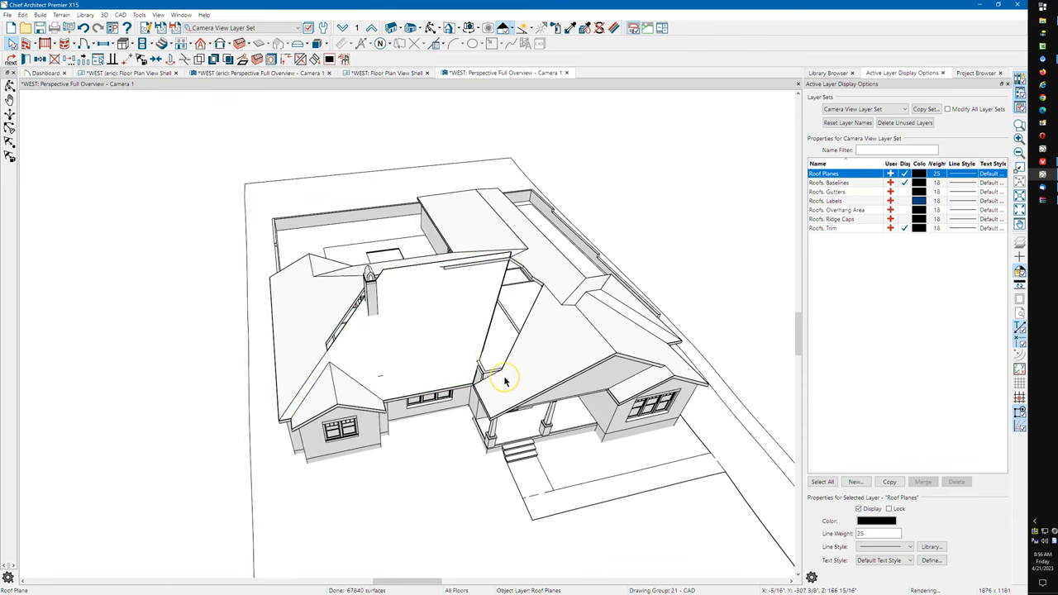
# Step: Try to extend the porch roof plane's upper left edge out to its eave corner beside the main roof
pyautogui.scroll(2, 503, 375)
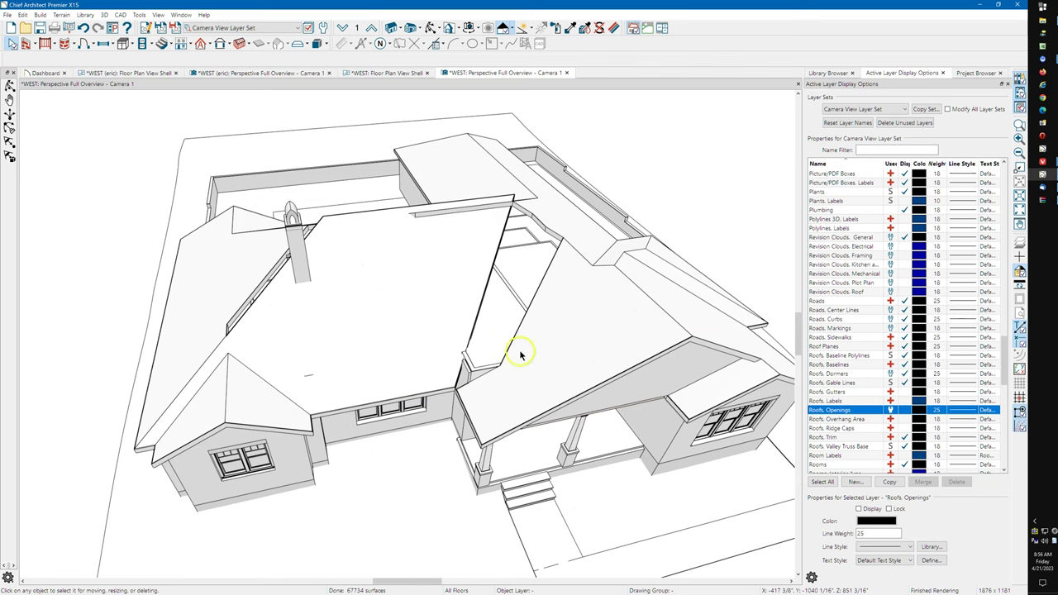
pyautogui.click(472, 299)
pyautogui.click(532, 315)
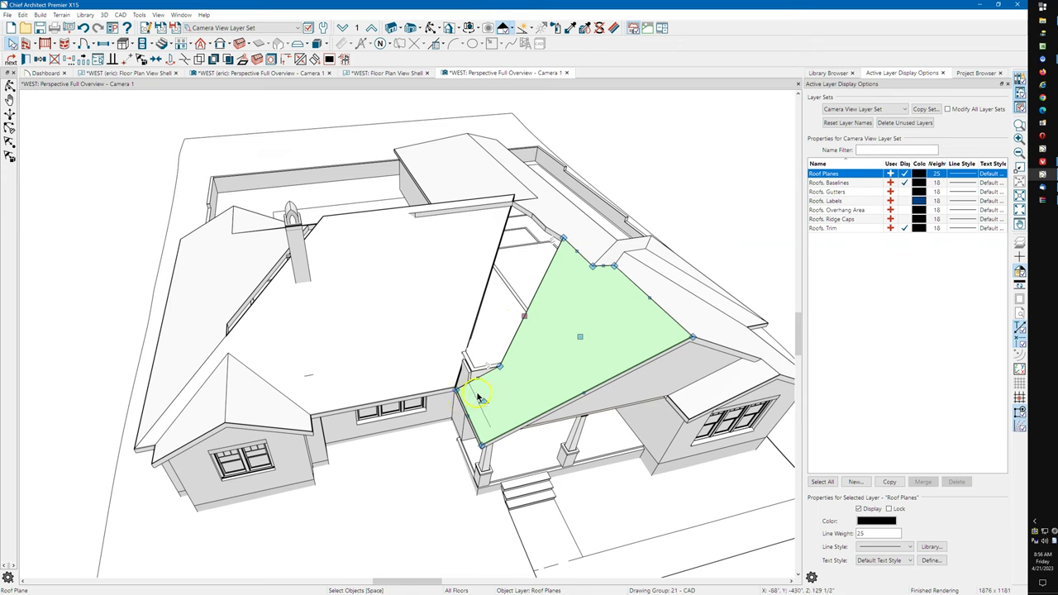
pyautogui.moveTo(523, 313); pyautogui.dragTo(459, 388)
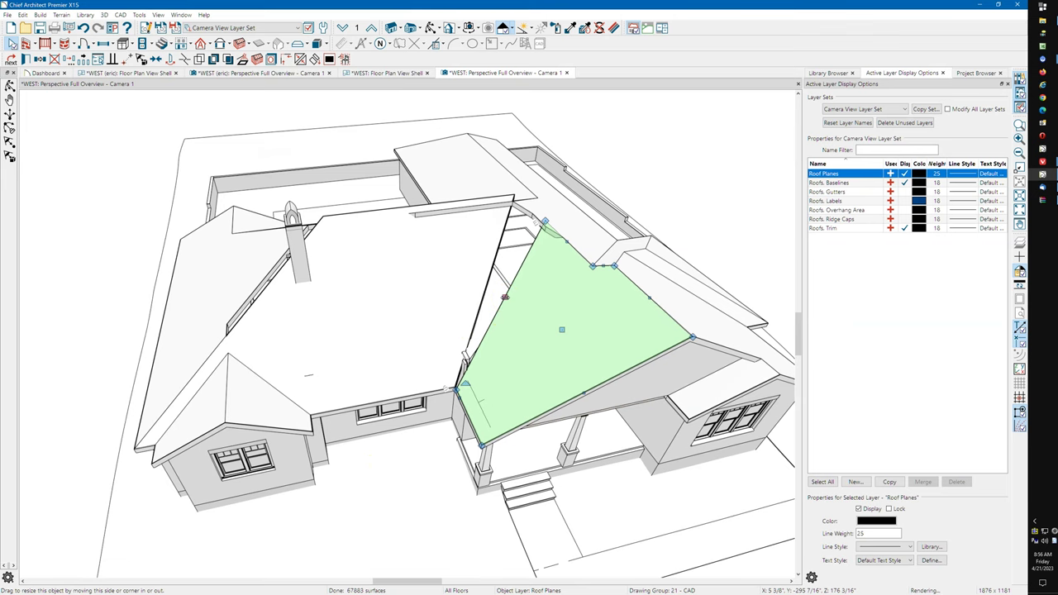
pyautogui.moveTo(505, 296); pyautogui.dragTo(523, 298)
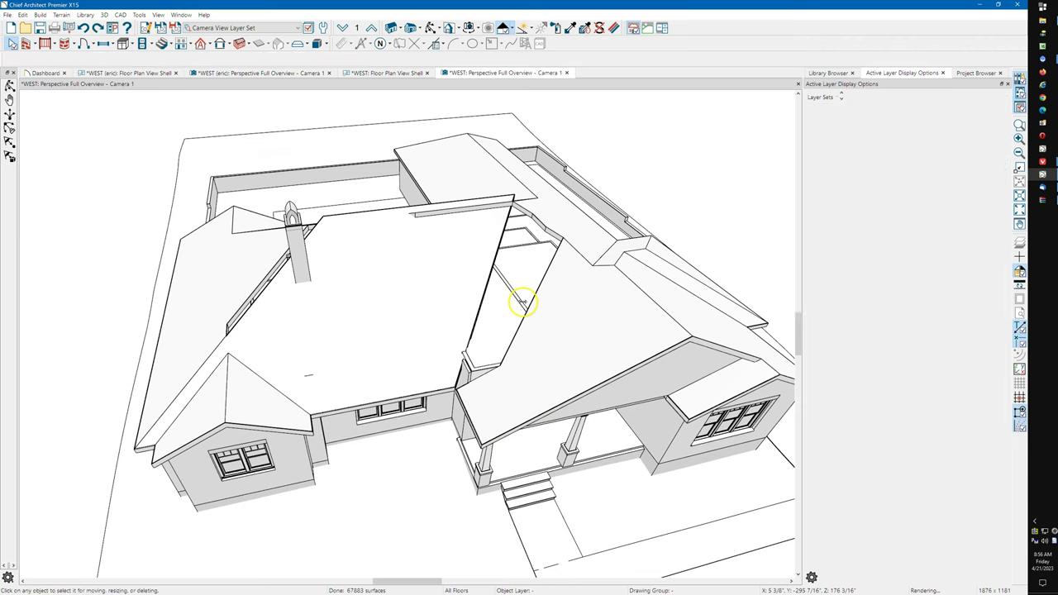
# Step: Remove the notch corner from the porch roof plane's upper left edge and extend that edge to meet the main roof plane
pyautogui.click(531, 334)
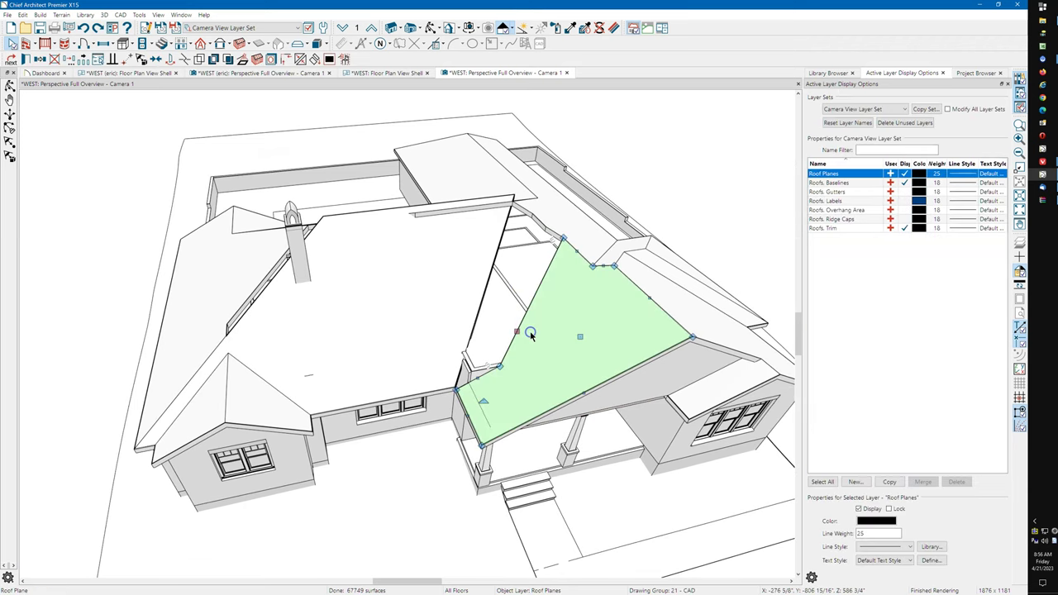
pyautogui.moveTo(516, 330); pyautogui.dragTo(509, 328)
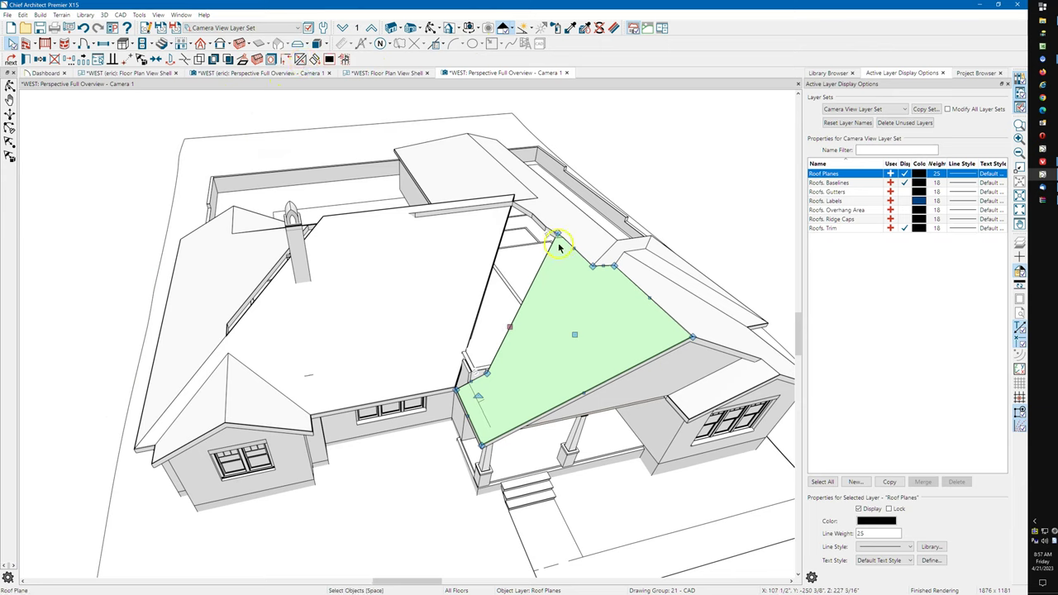
pyautogui.click(286, 63)
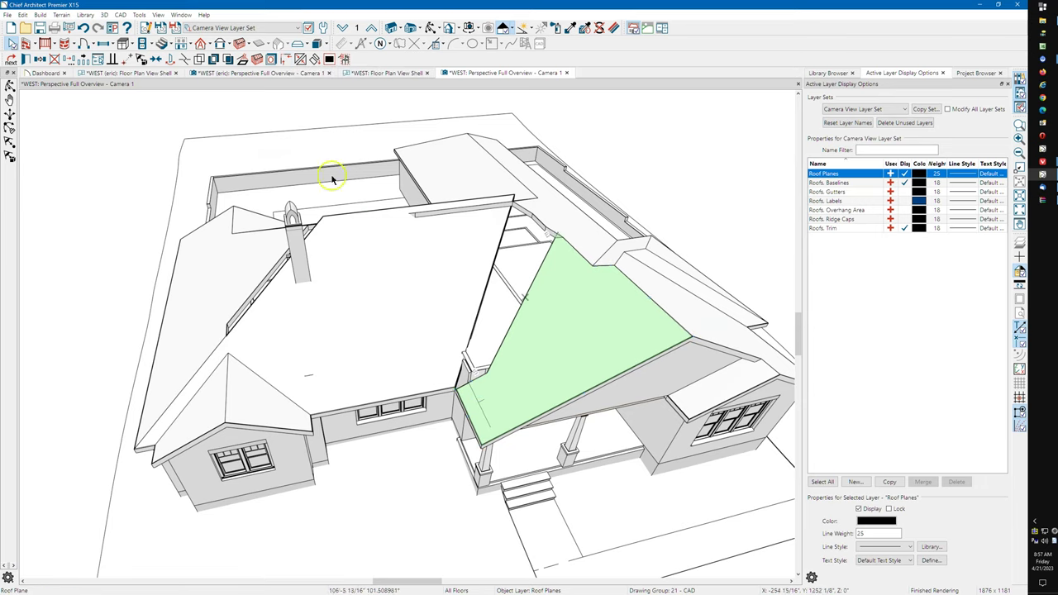
pyautogui.click(464, 407)
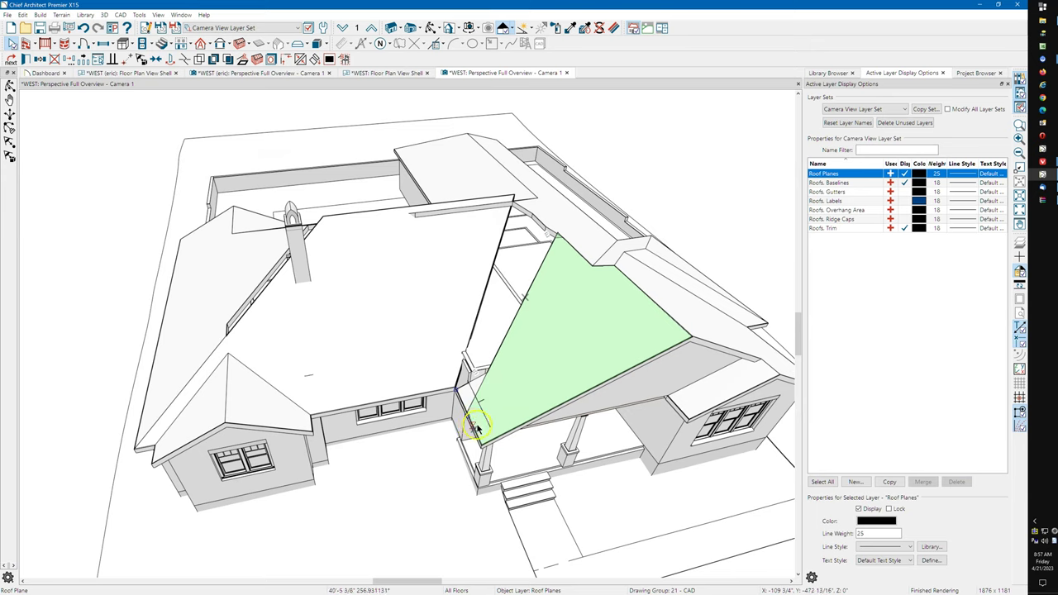
pyautogui.moveTo(478, 427); pyautogui.dragTo(477, 418)
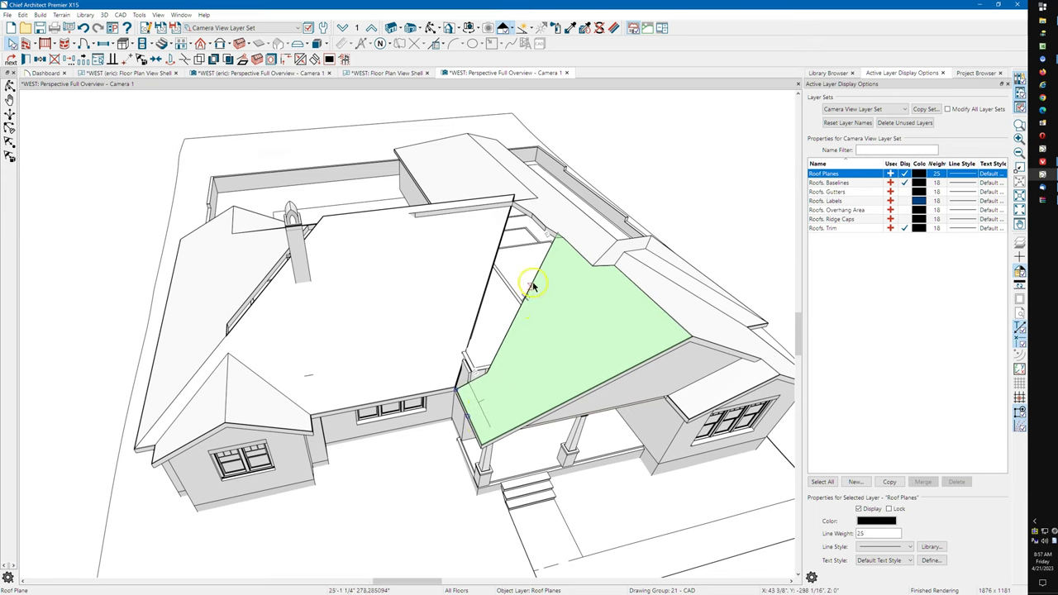
pyautogui.hotkey('ctrl', 'z')
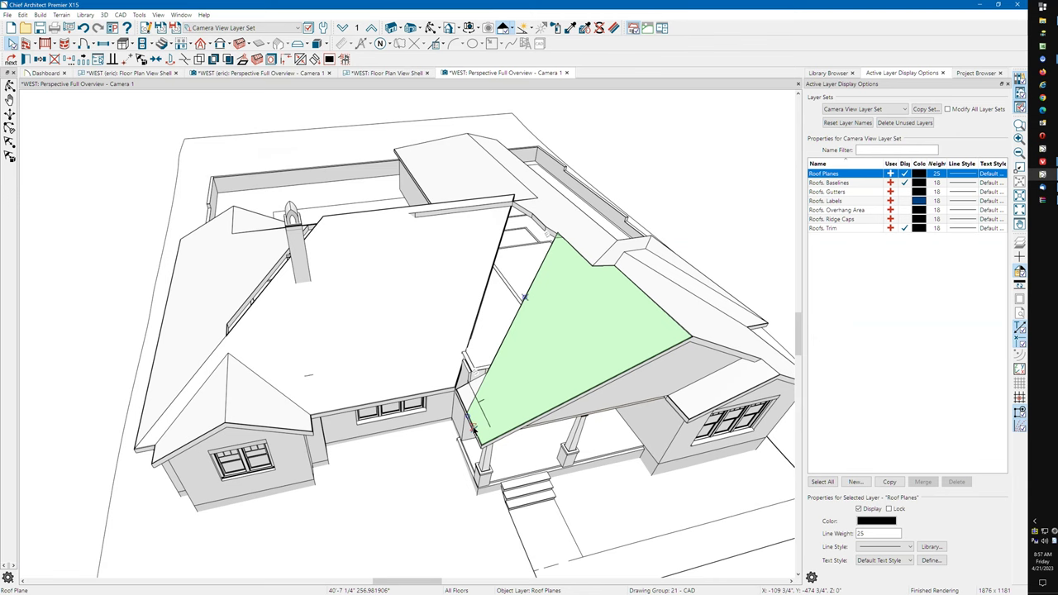
pyautogui.click(472, 427)
pyautogui.moveTo(475, 423); pyautogui.dragTo(474, 425)
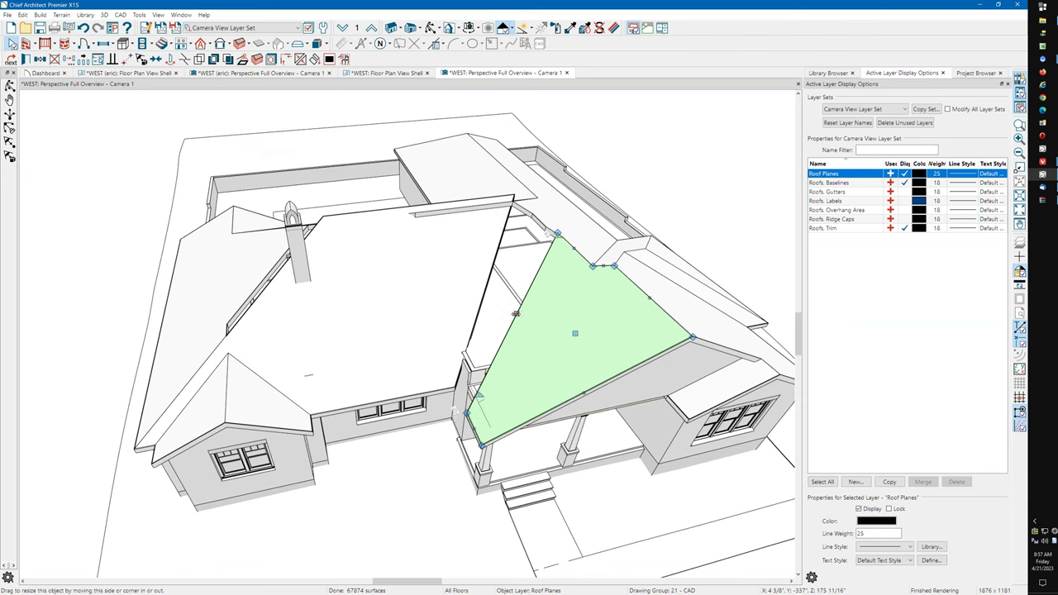
pyautogui.moveTo(515, 314); pyautogui.dragTo(479, 304)
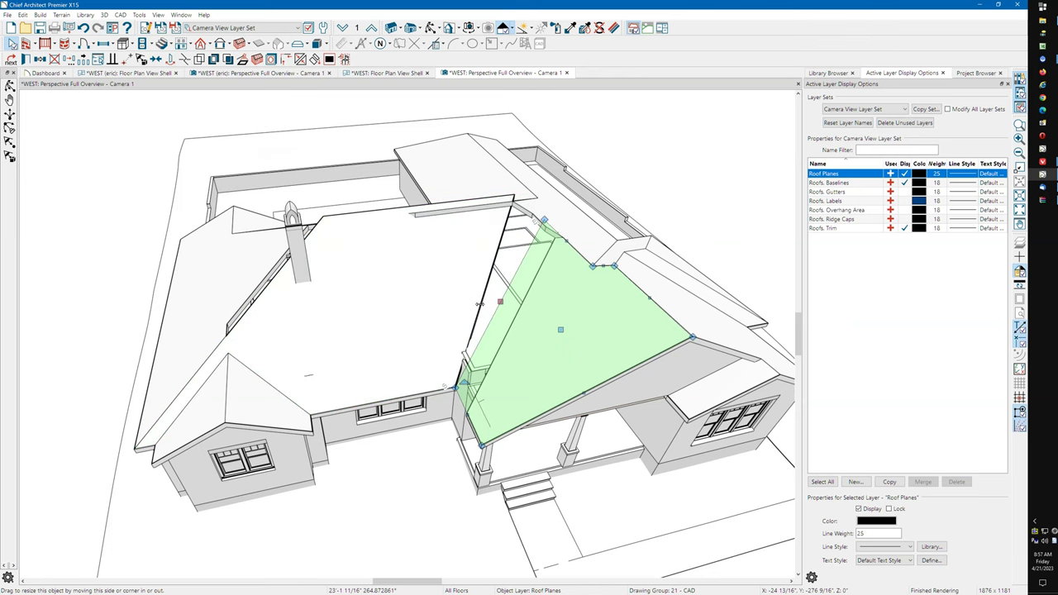
pyautogui.click(498, 308)
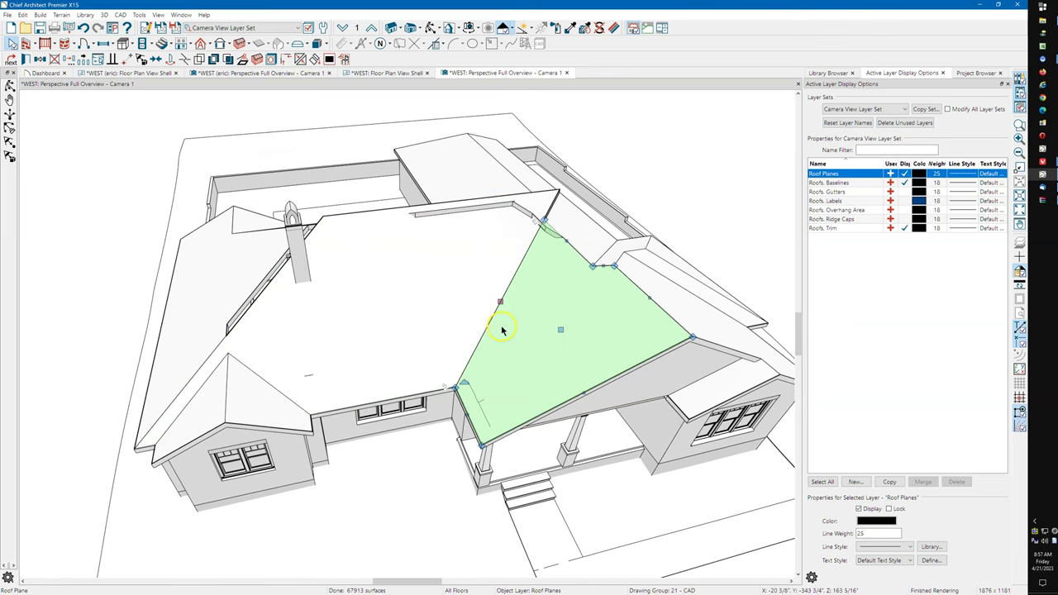
# Step: Examine the other WEST plan's perspective overview from above, checking how its main roof, rear ridge and porch roof planes meet
pyautogui.click(430, 28)
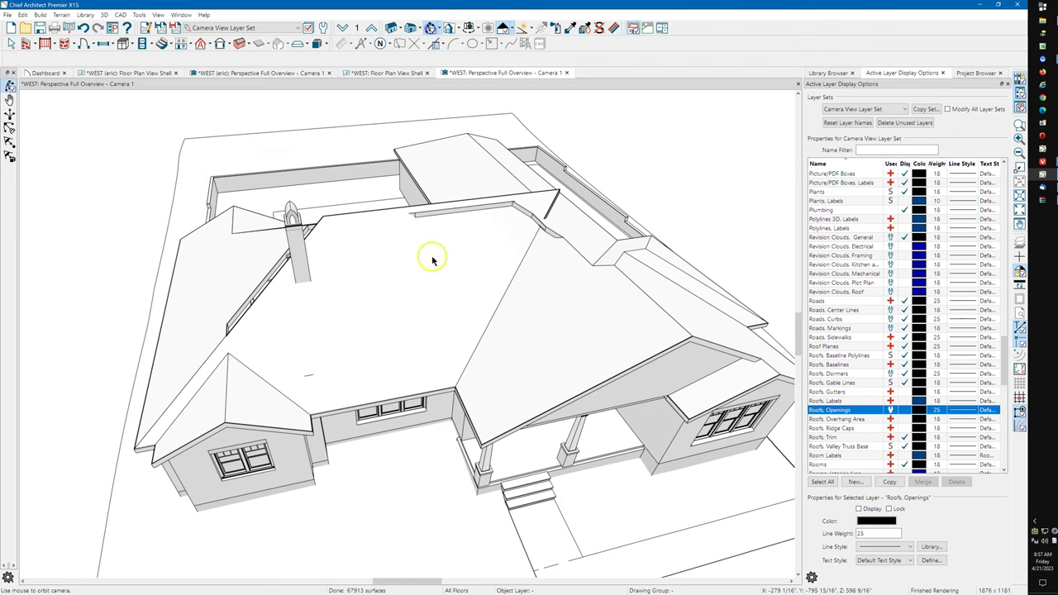
pyautogui.moveTo(418, 263); pyautogui.dragTo(348, 161)
pyautogui.click(249, 72)
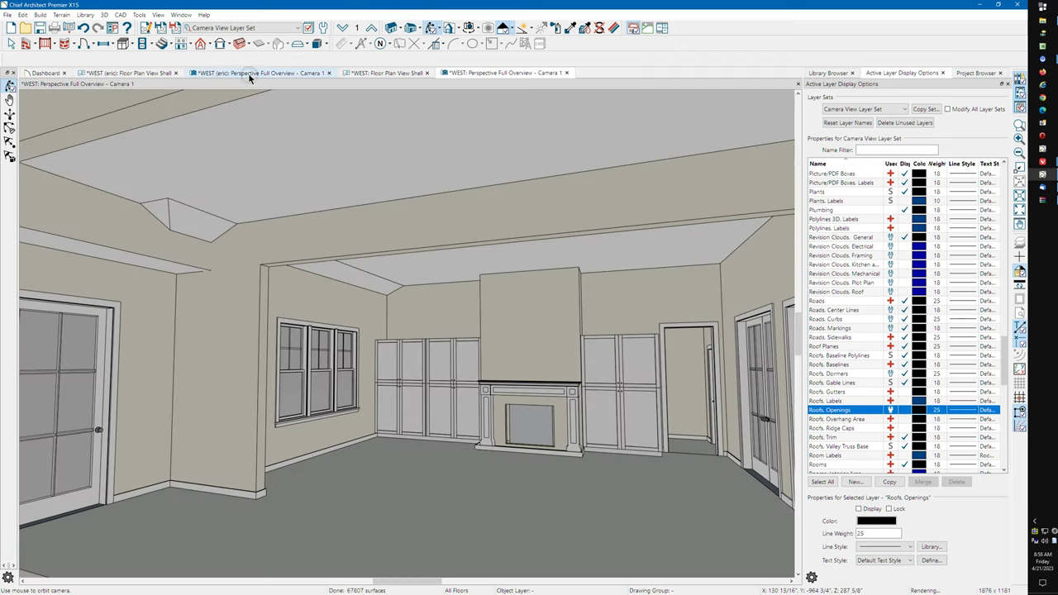
pyautogui.scroll(5, 470, 390)
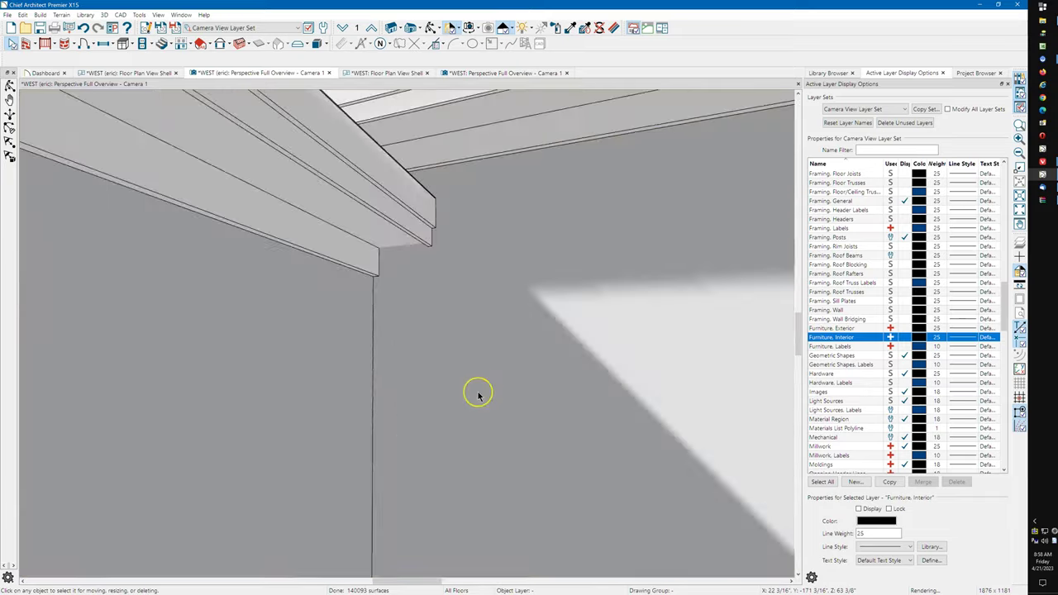
pyautogui.scroll(-10, 477, 393)
pyautogui.click(431, 30)
pyautogui.moveTo(406, 171); pyautogui.dragTo(337, 353)
pyautogui.press('space')
pyautogui.click(328, 320)
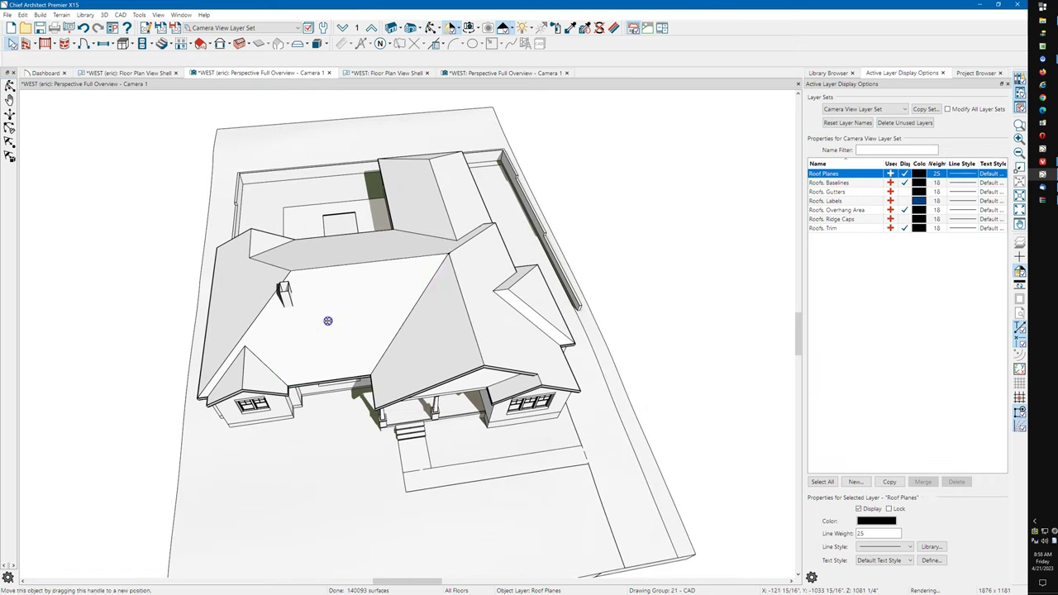
pyautogui.click(337, 256)
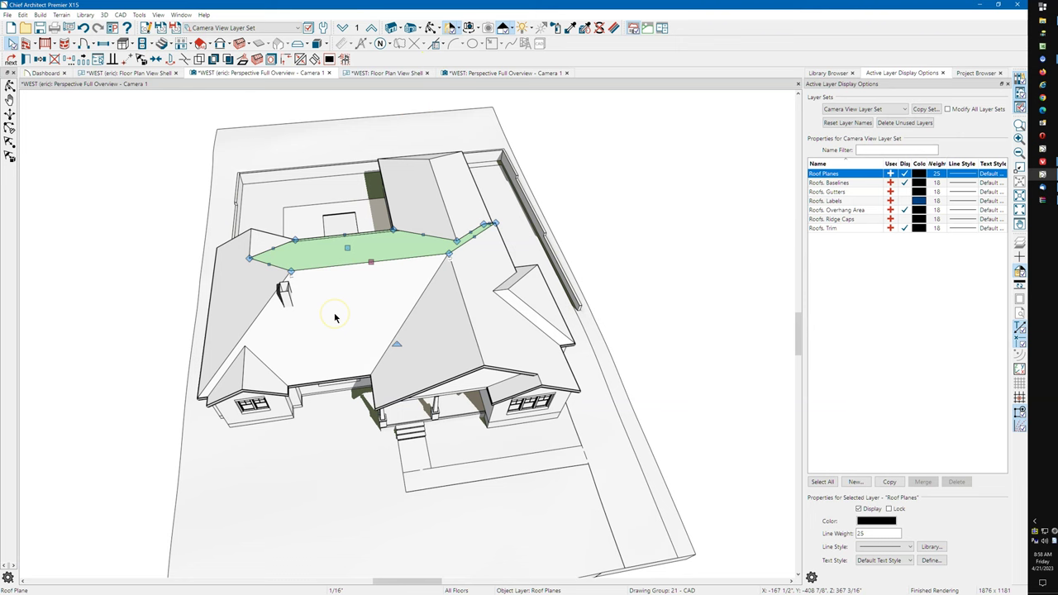
pyautogui.press('Escape')
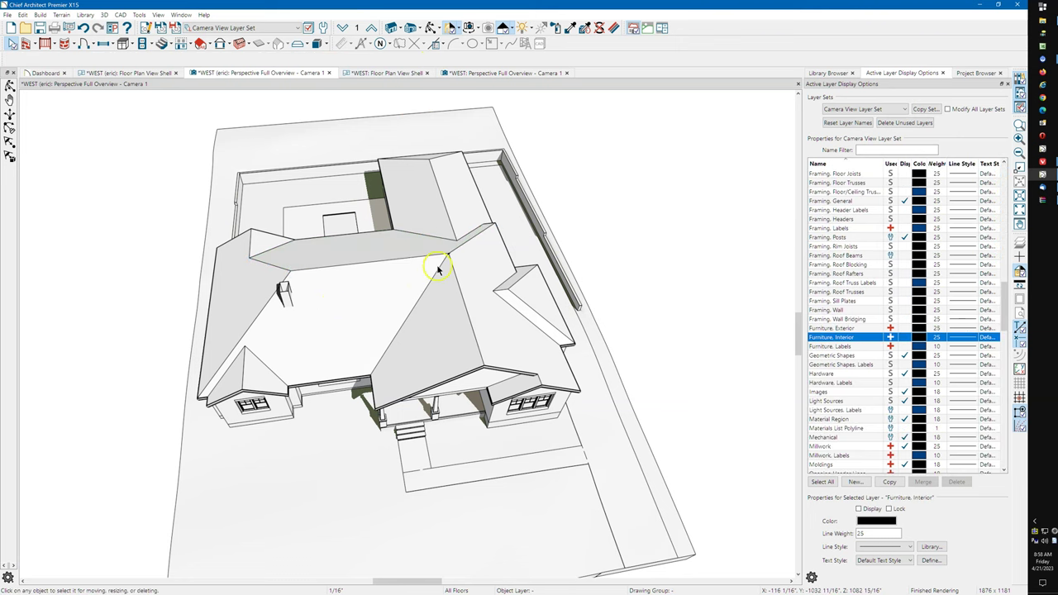
pyautogui.scroll(5, 456, 260)
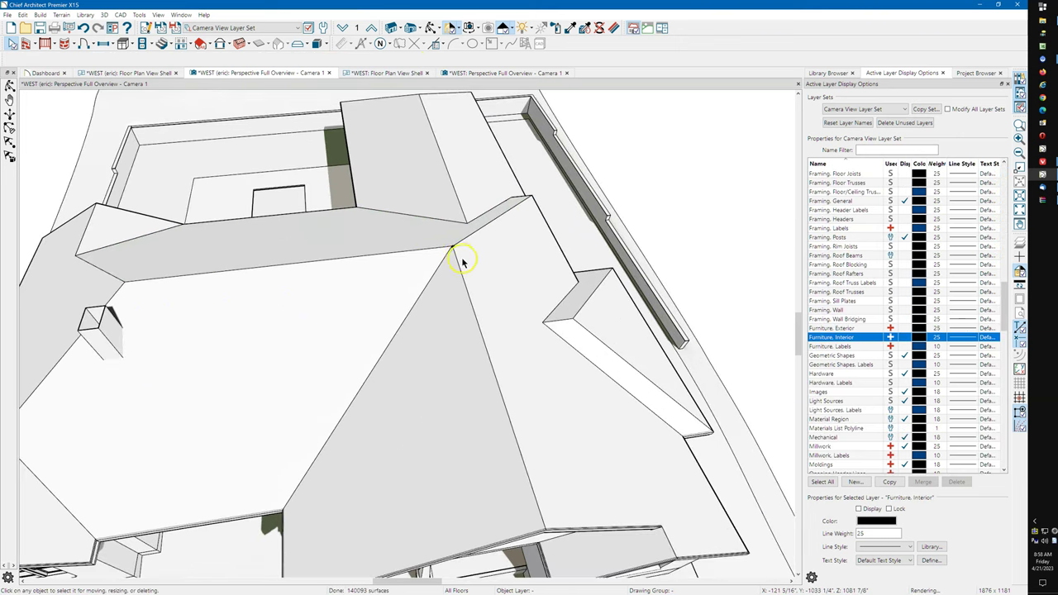
pyautogui.scroll(-5, 411, 259)
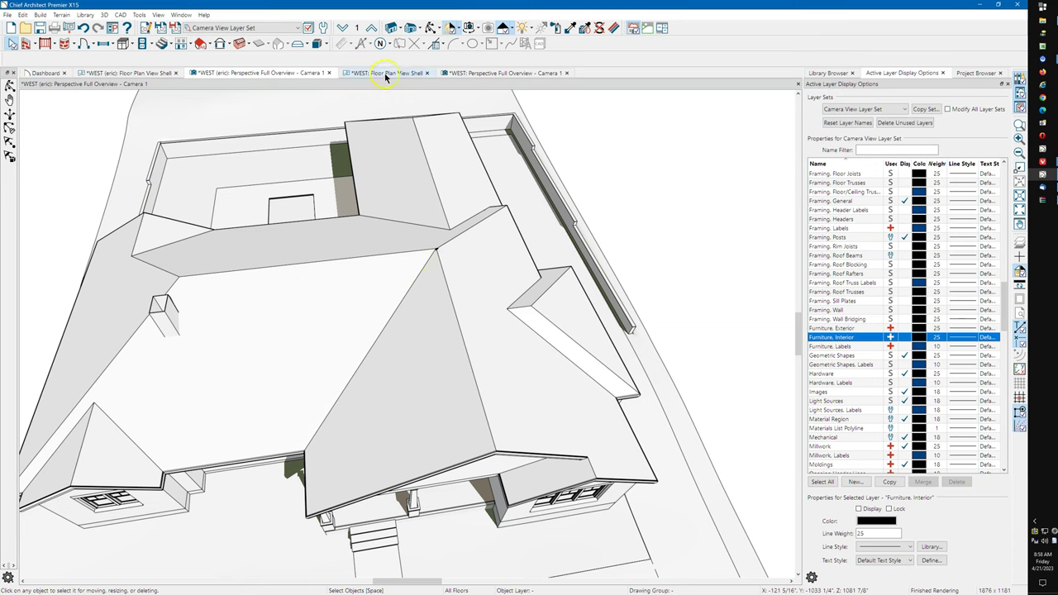
# Step: Back in the current WEST perspective, set the main front roof plane's pitch to 5.5 in 12 with its fascia top height locked
pyautogui.click(463, 73)
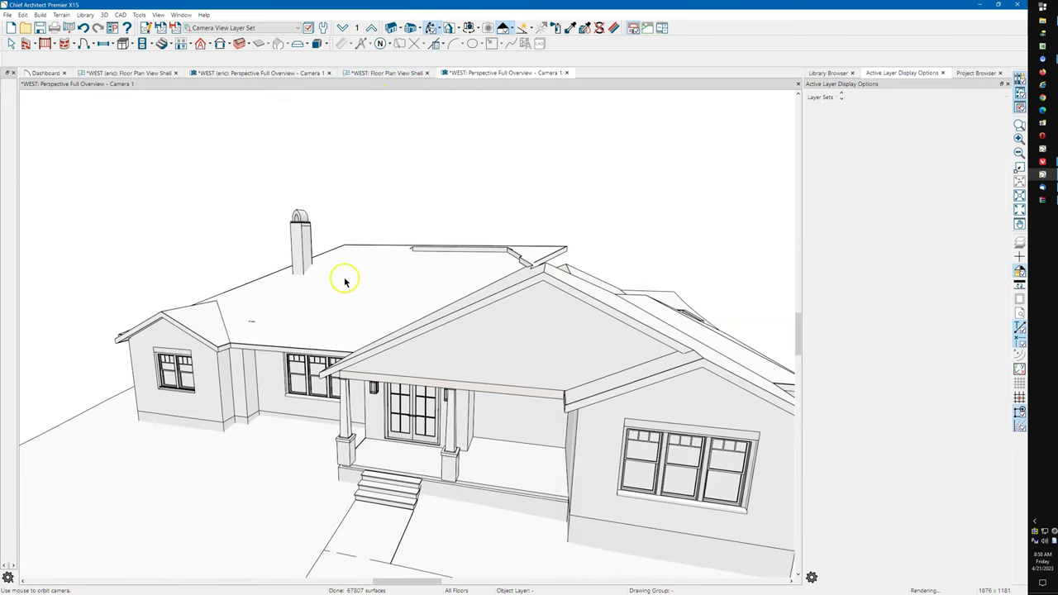
pyautogui.press('space')
pyautogui.click(331, 332)
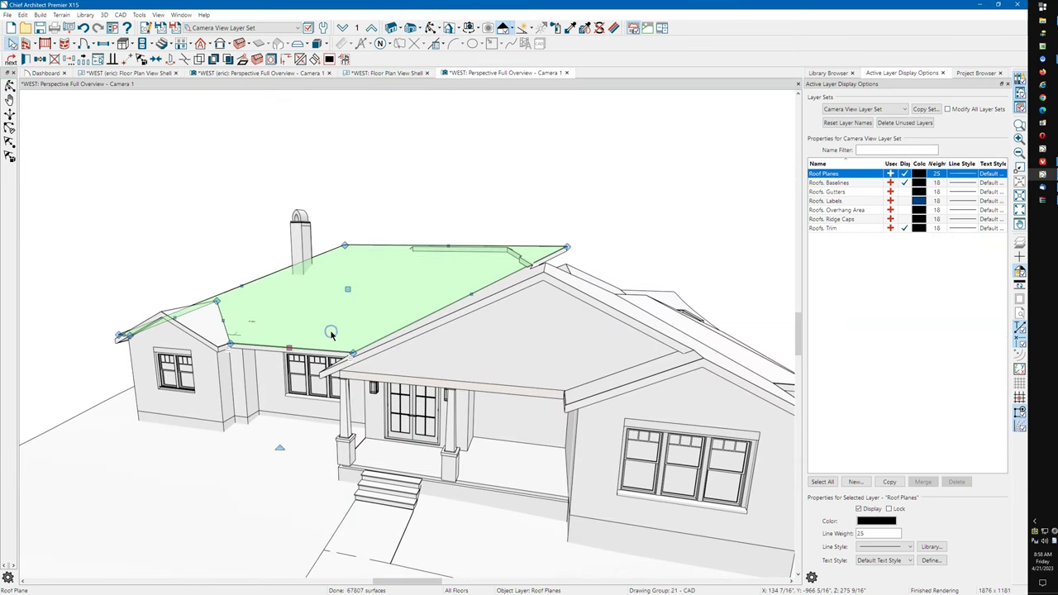
pyautogui.doubleClick(331, 334)
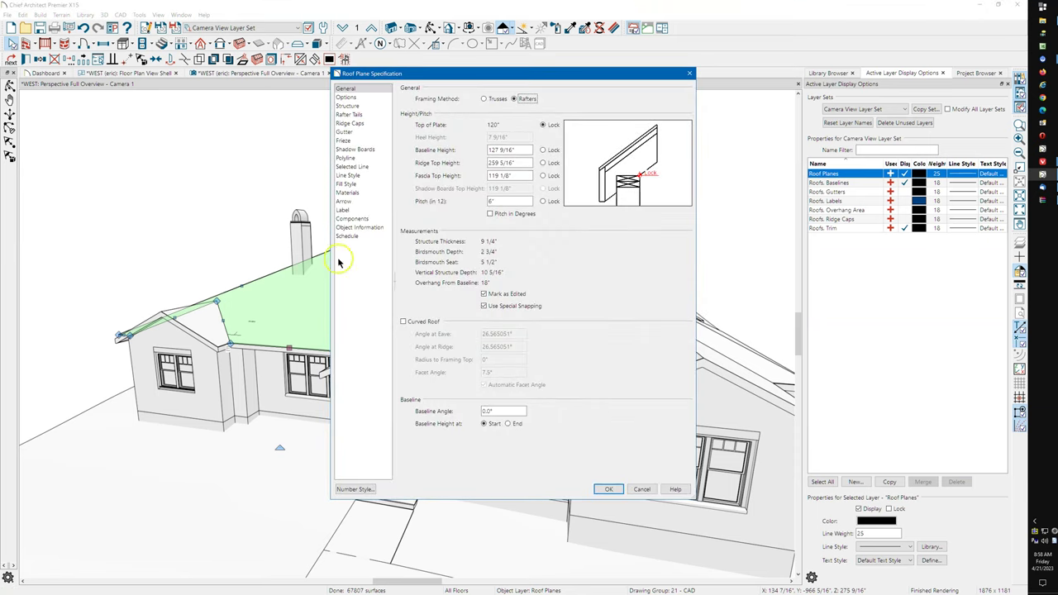
pyautogui.click(543, 176)
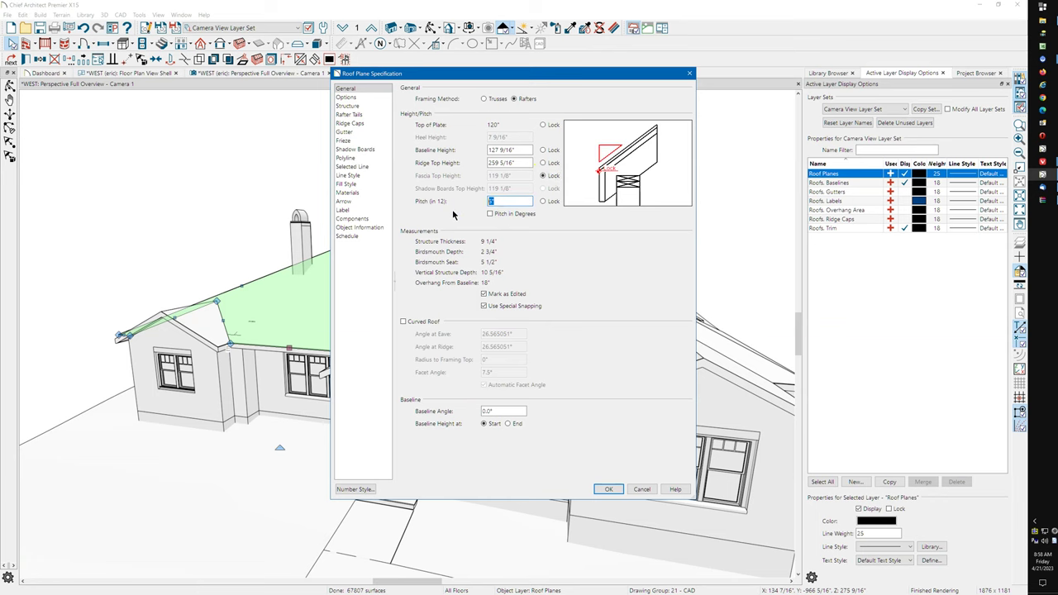
pyautogui.write('5.5')
pyautogui.press('Return')
pyautogui.click(482, 183)
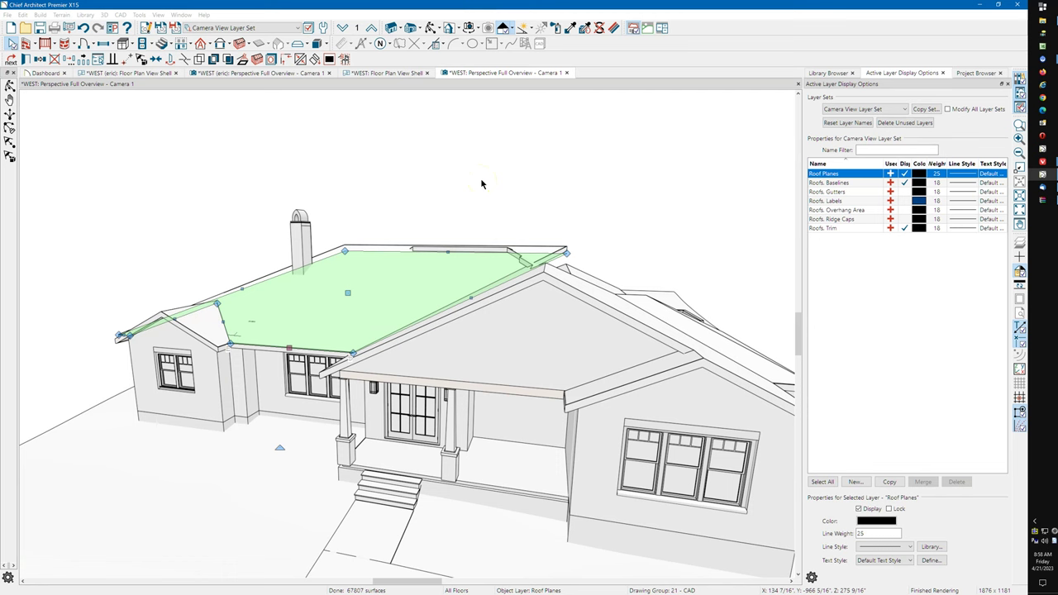
# Step: Join the porch roof plane to the re-pitched main roof plane along their shared valley
pyautogui.click(429, 29)
pyautogui.moveTo(405, 169); pyautogui.dragTo(529, 310)
pyautogui.press('space')
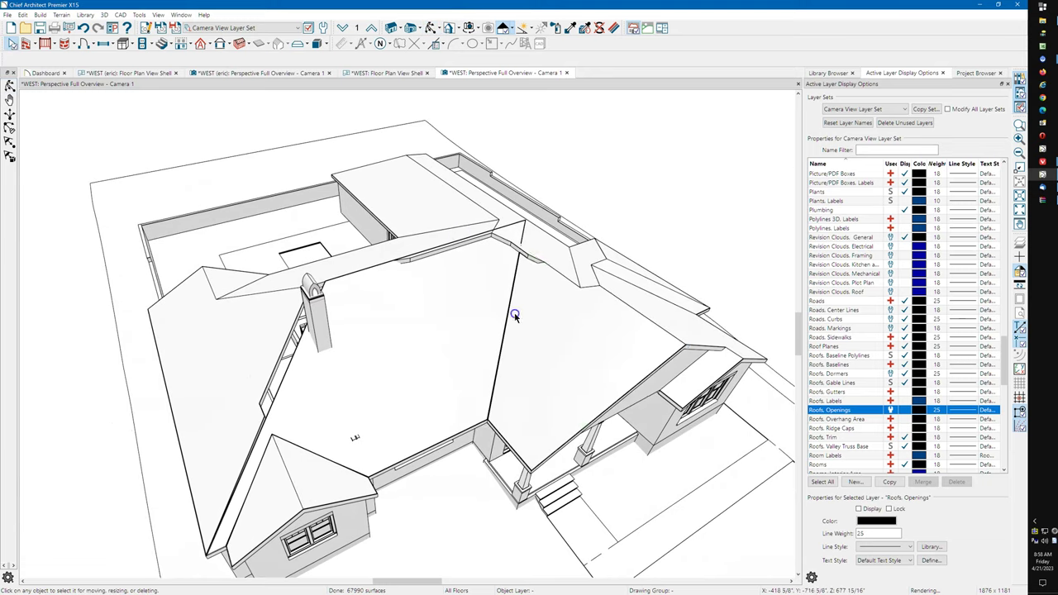
pyautogui.click(514, 316)
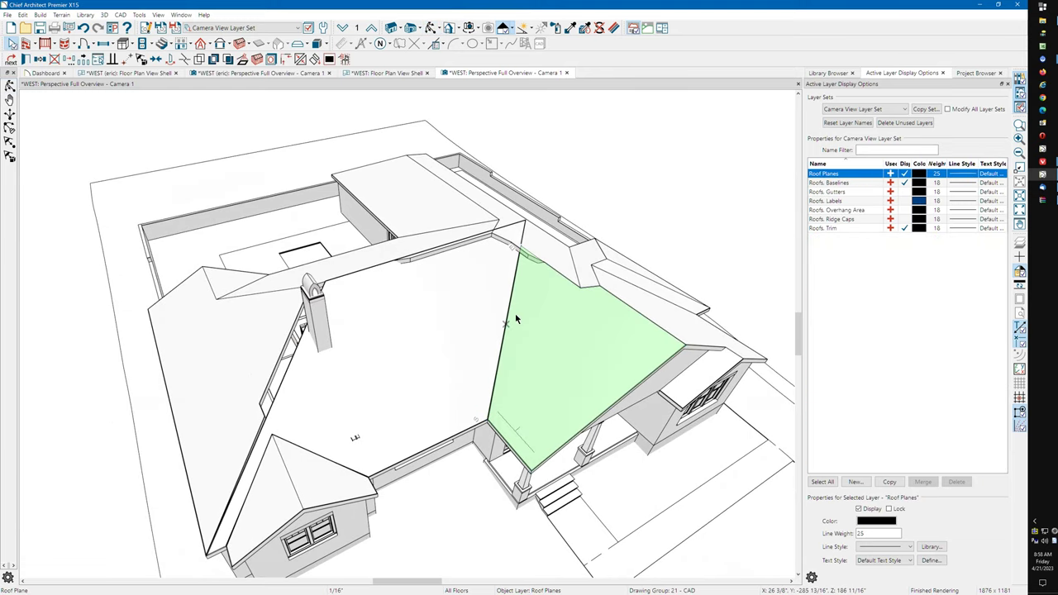
pyautogui.keyDown('shift'); pyautogui.click(506, 316); pyautogui.keyUp('shift')
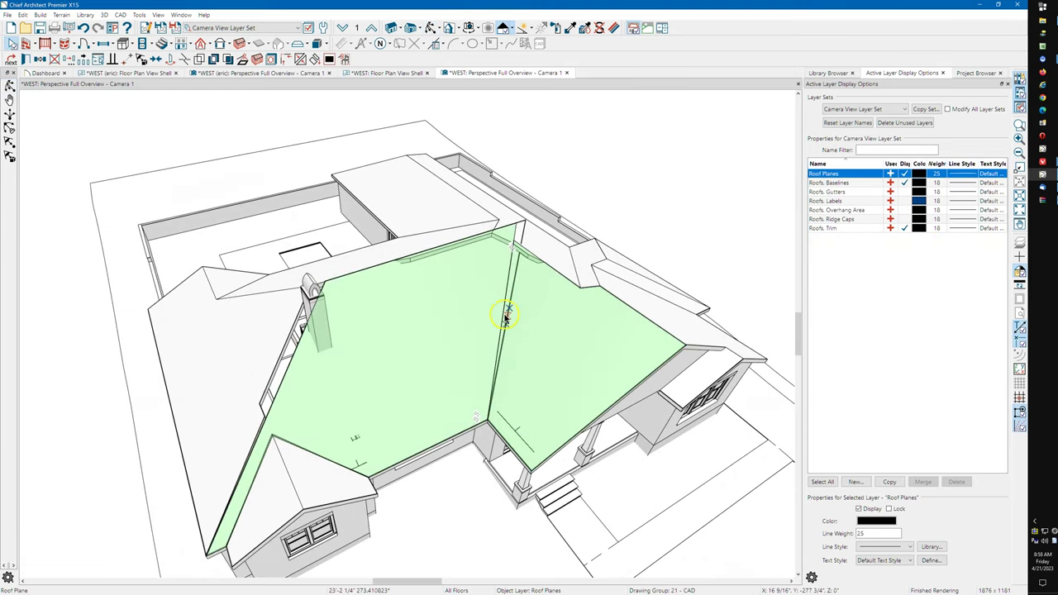
# Step: Join both roof planes of the left front gable to the main front roof plane
pyautogui.keyDown('shift'); pyautogui.click(314, 463); pyautogui.keyUp('shift')
pyautogui.click(314, 463)
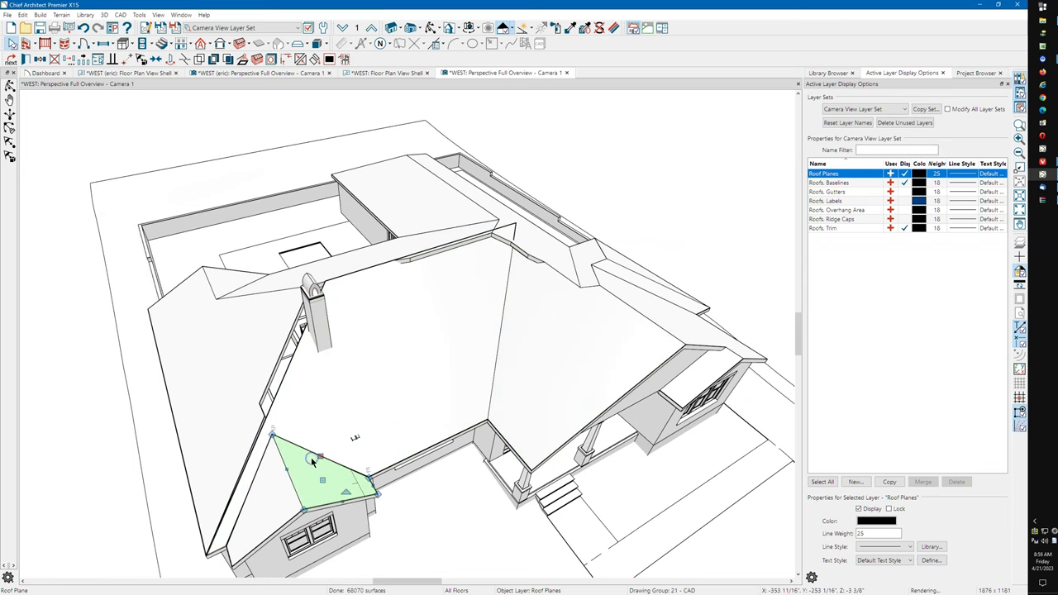
pyautogui.keyDown('shift'); pyautogui.click(316, 459); pyautogui.keyUp('shift')
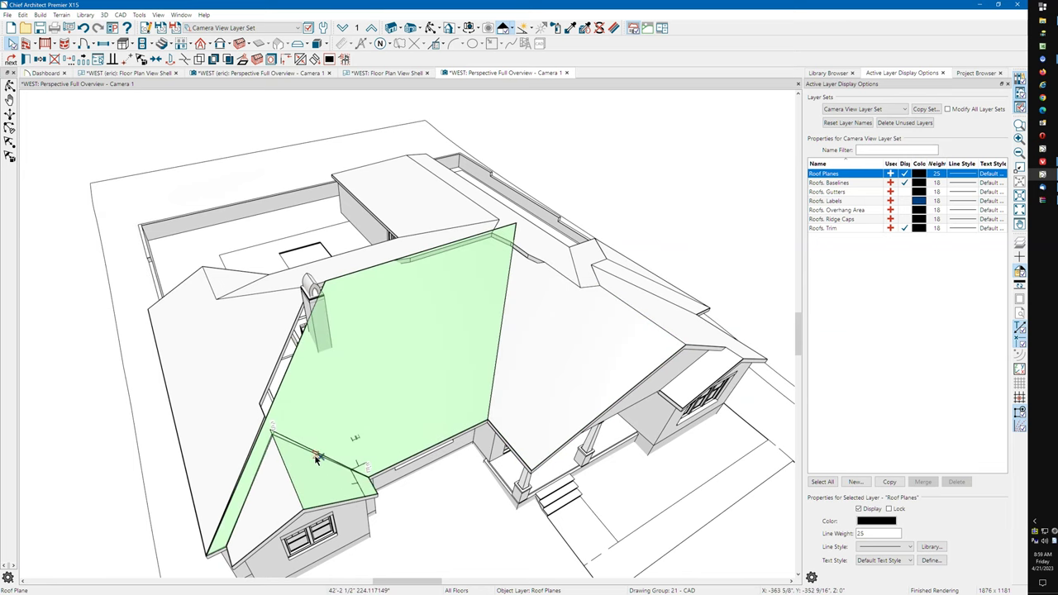
pyautogui.keyDown('shift'); pyautogui.click(261, 488); pyautogui.keyUp('shift')
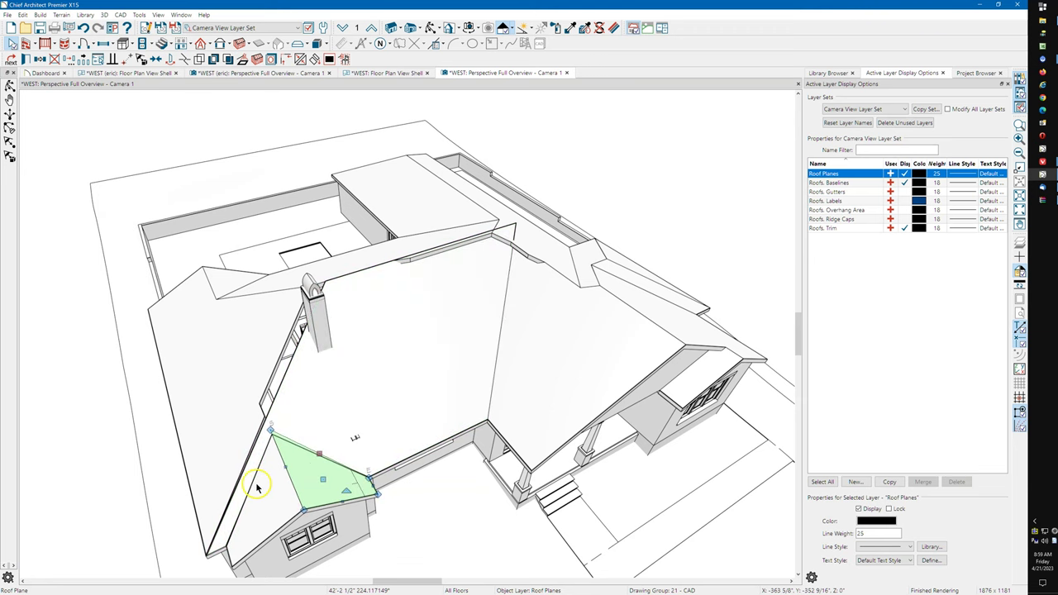
pyautogui.click(257, 488)
pyautogui.keyDown('shift'); pyautogui.click(252, 487); pyautogui.keyUp('shift')
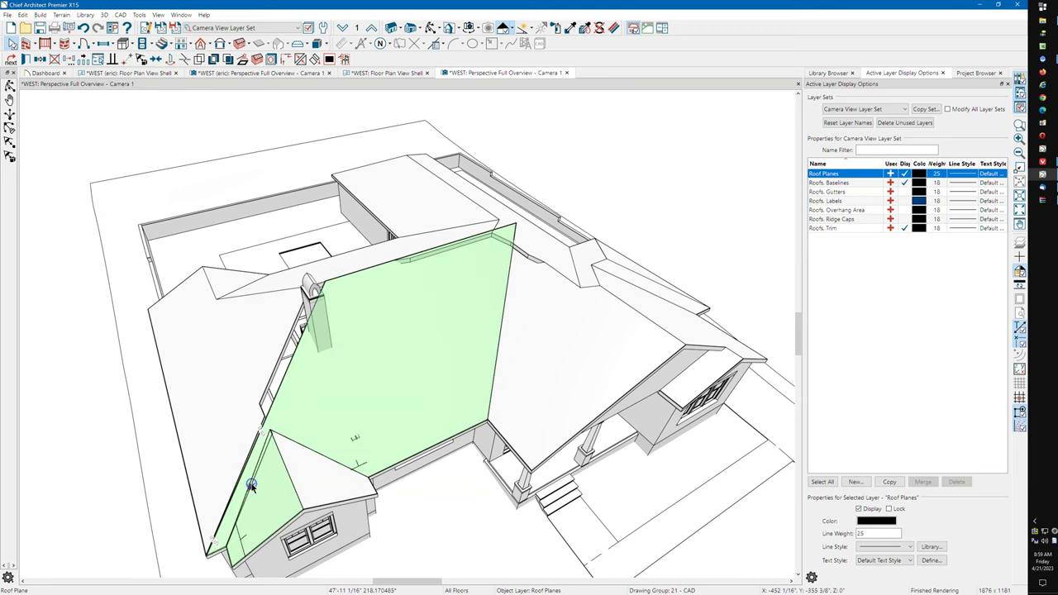
pyautogui.click(252, 488)
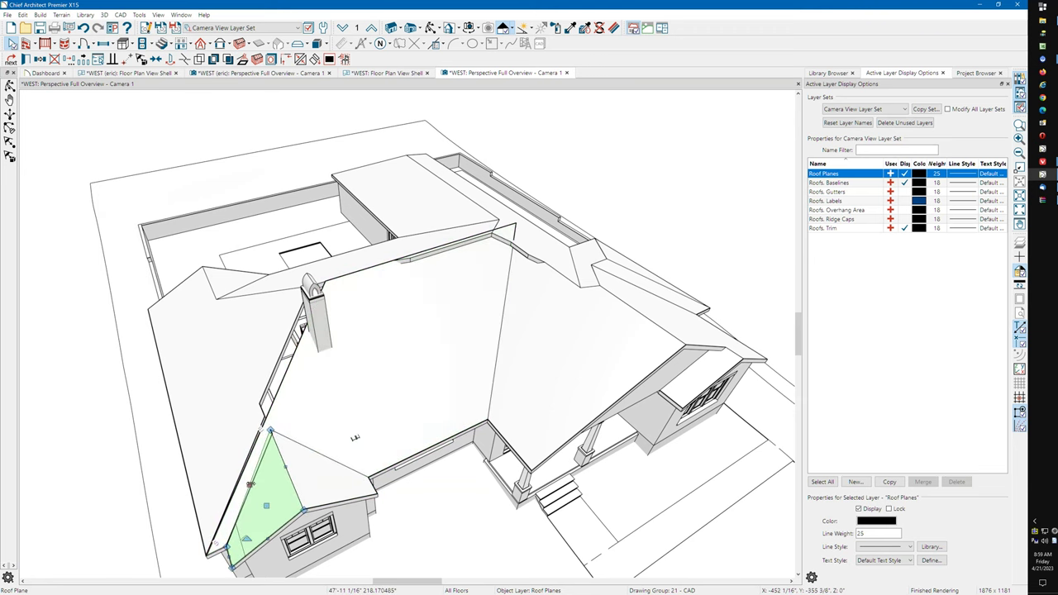
# Step: Straighten the left side roof plane's notched inner edge and join the plane to the main front roof plane along their shared hip
pyautogui.click(220, 411)
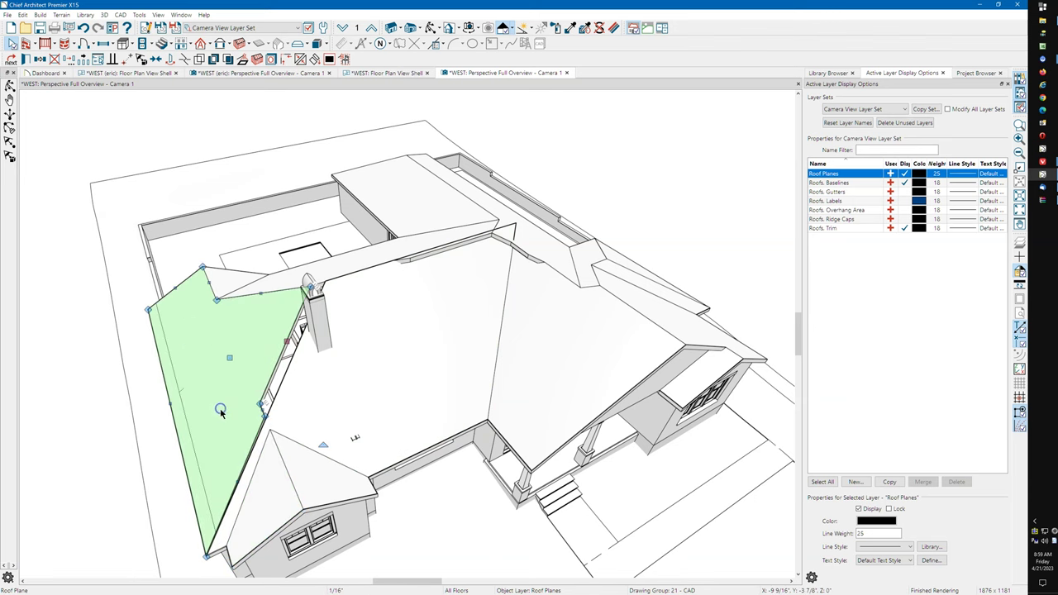
pyautogui.click(237, 467)
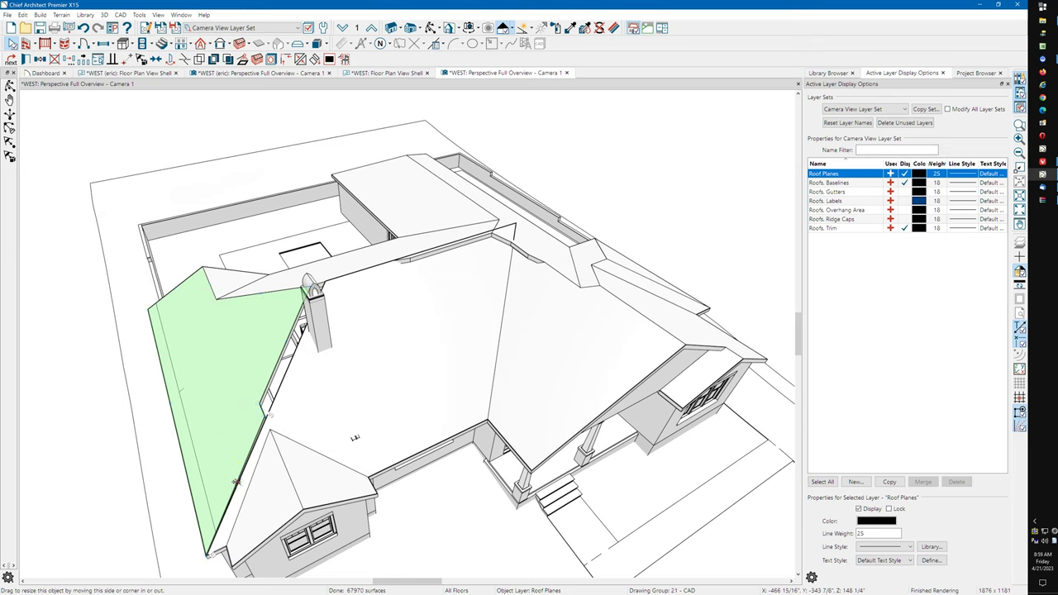
pyautogui.click(284, 297)
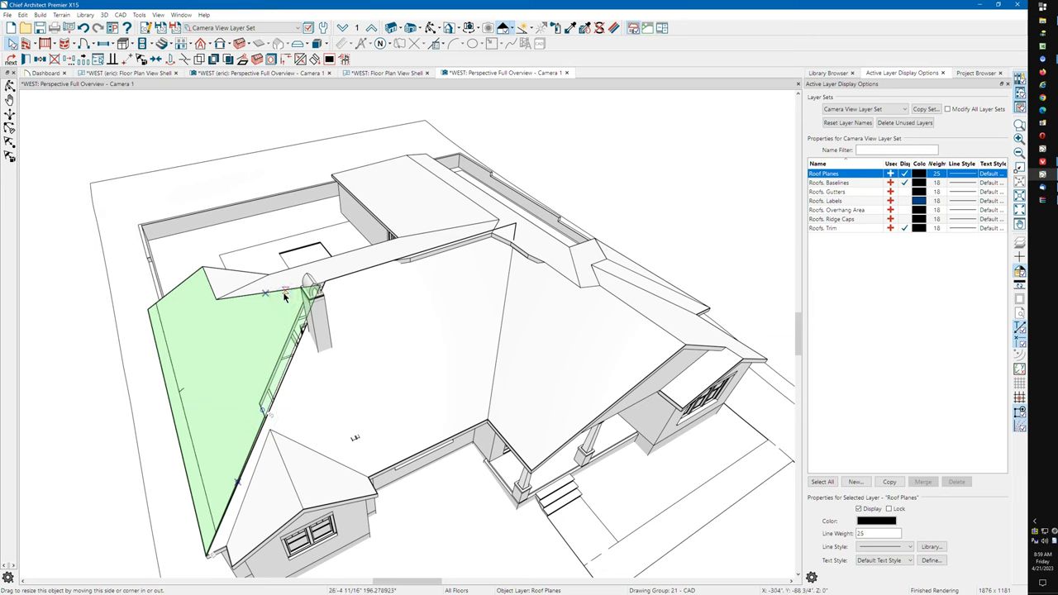
pyautogui.click(283, 295)
pyautogui.click(264, 438)
pyautogui.click(319, 300)
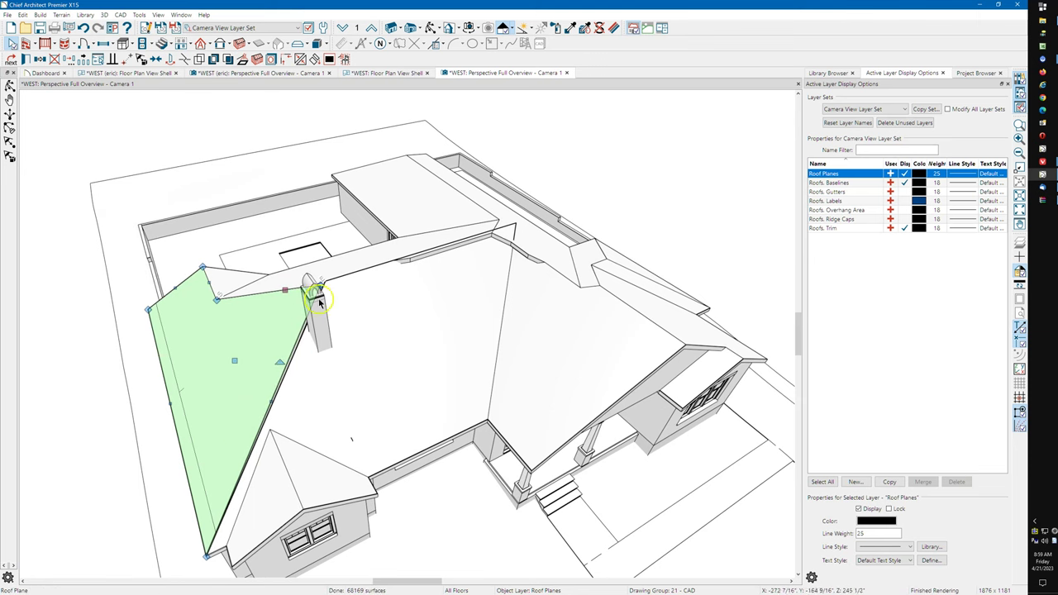
pyautogui.click(272, 402)
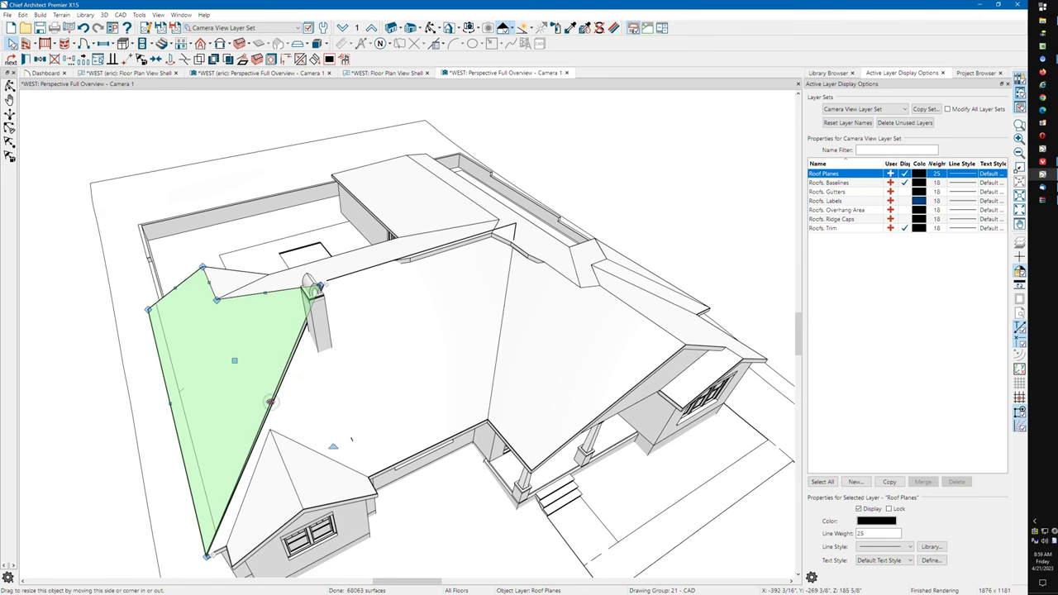
pyautogui.moveTo(270, 401); pyautogui.dragTo(274, 401)
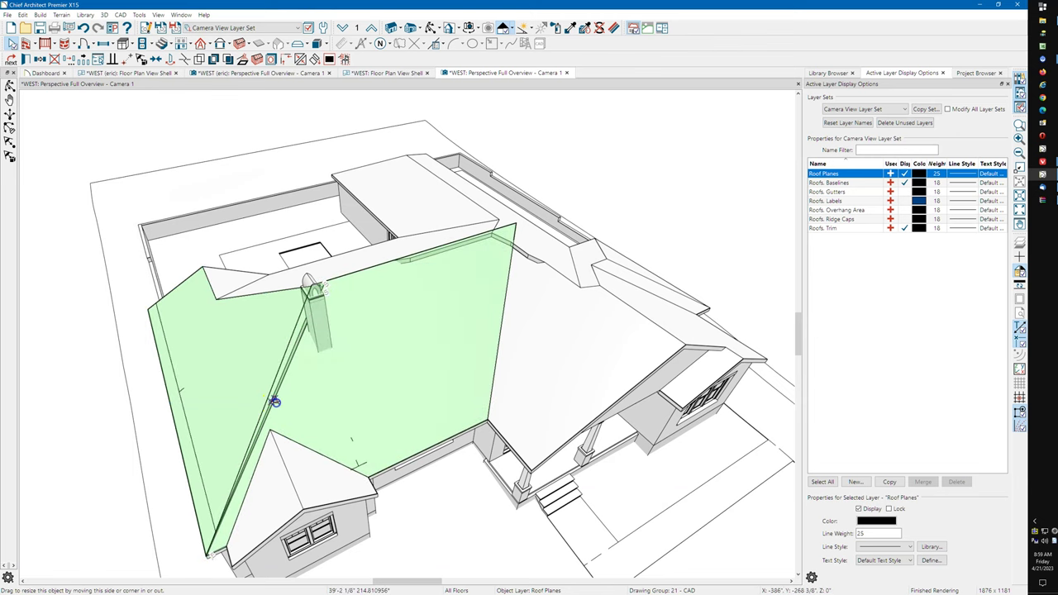
pyautogui.click(217, 437)
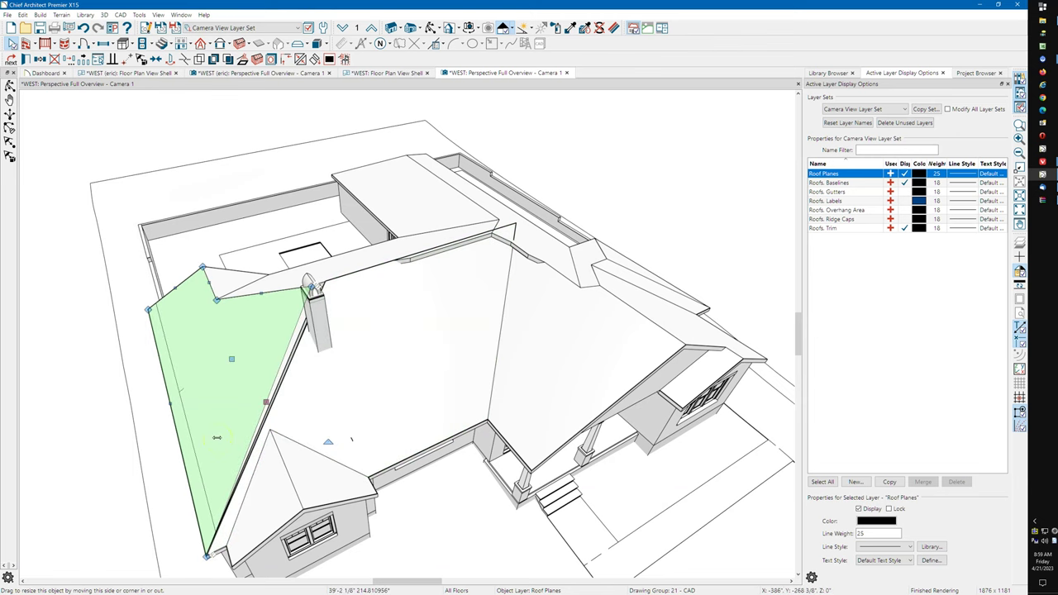
pyautogui.press('Escape')
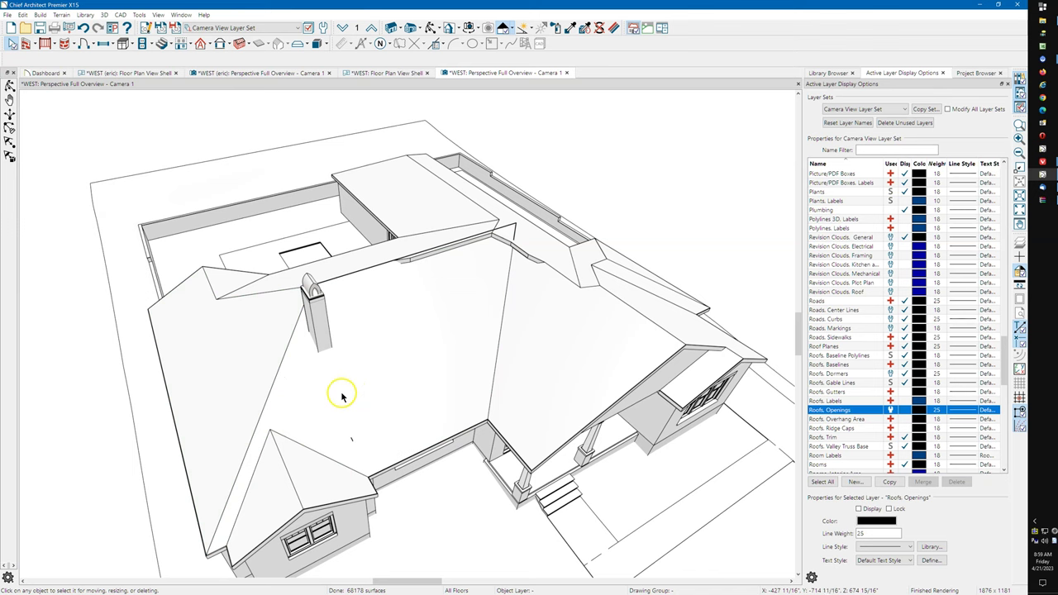
# Step: Set the main rear roof plane's pitch to 5.5 in 12 with its fascia top height locked
pyautogui.click(430, 28)
pyautogui.moveTo(300, 228); pyautogui.dragTo(529, 281)
pyautogui.press('Escape')
pyautogui.click(452, 419)
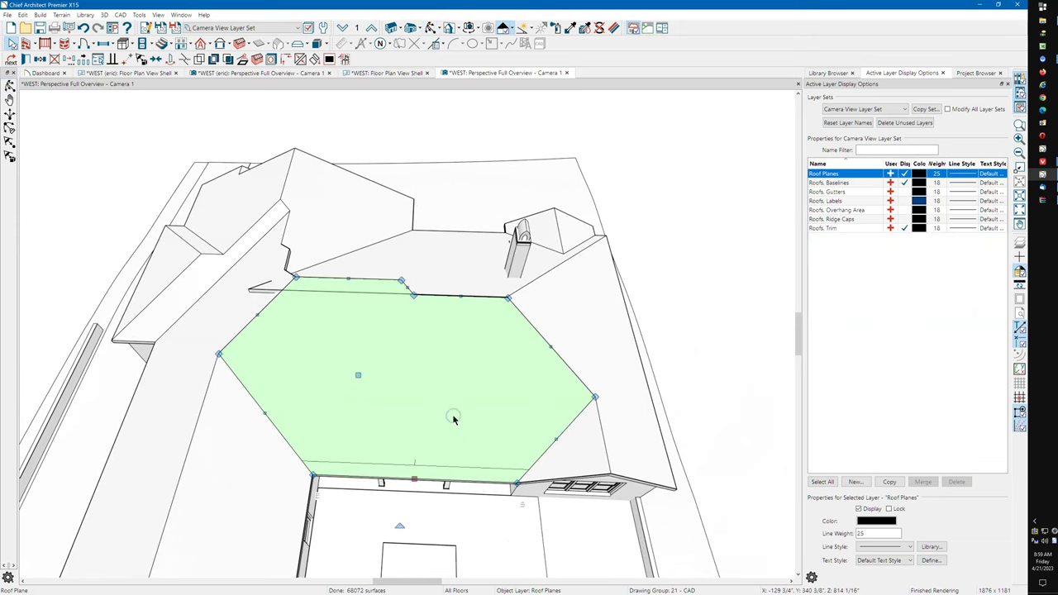
pyautogui.doubleClick(453, 419)
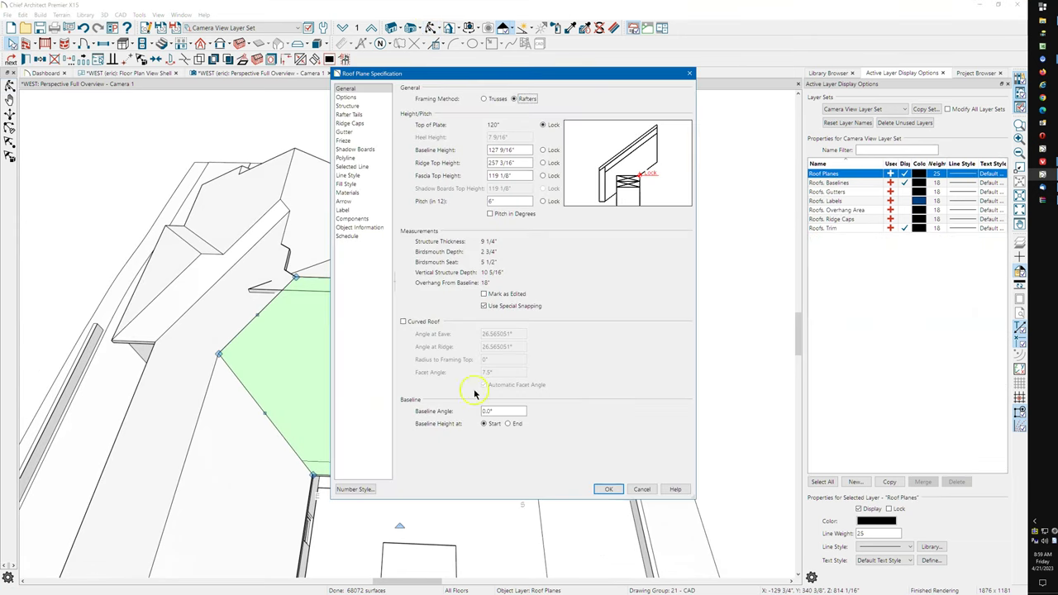
pyautogui.click(545, 176)
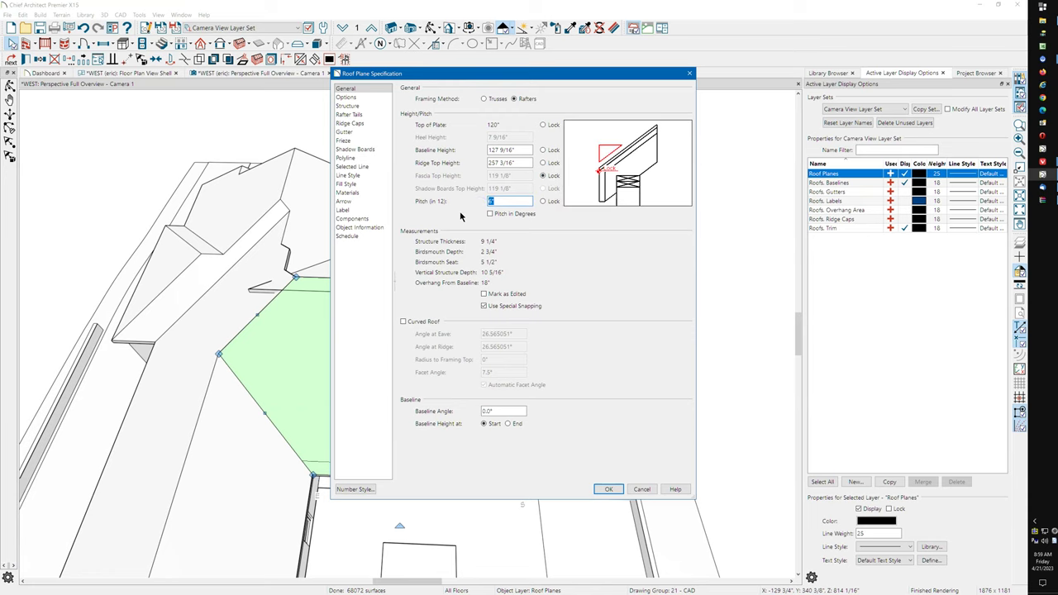
pyautogui.write('5.5')
pyautogui.press('Return')
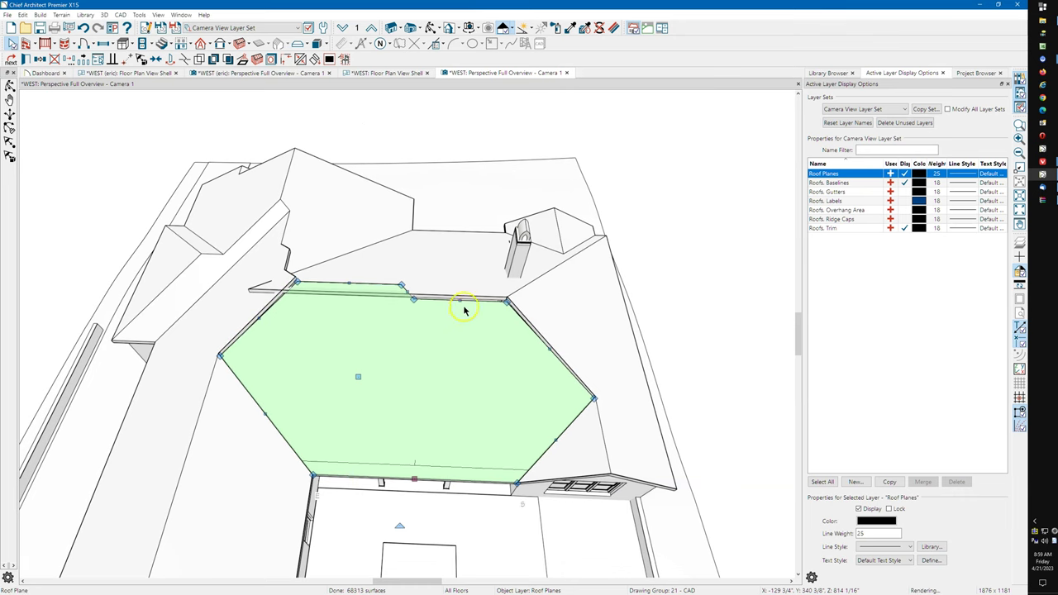
# Step: Straighten the main rear roof plane's notched ridge edge and join the plane to the main front plane and the adjoining chimney-side roof plane
pyautogui.click(461, 300)
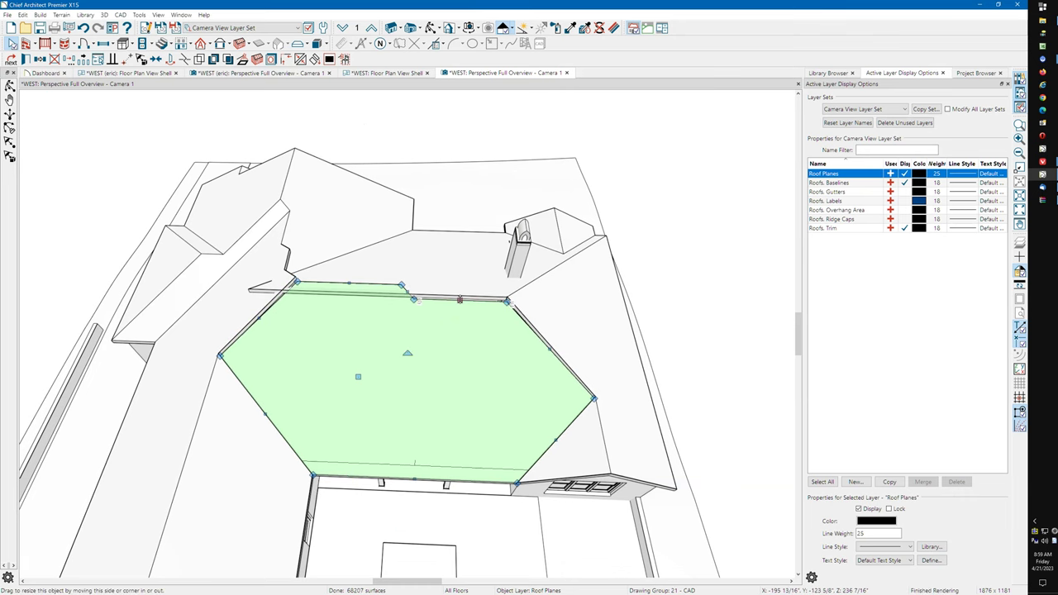
pyautogui.moveTo(418, 301); pyautogui.dragTo(272, 305)
pyautogui.click(396, 302)
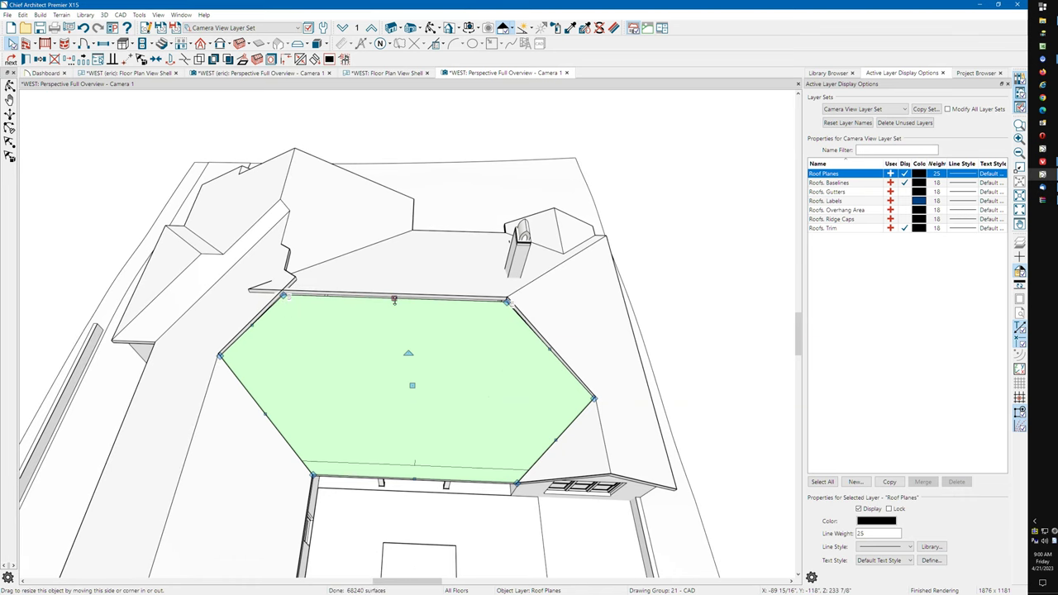
pyautogui.moveTo(394, 299); pyautogui.dragTo(395, 299)
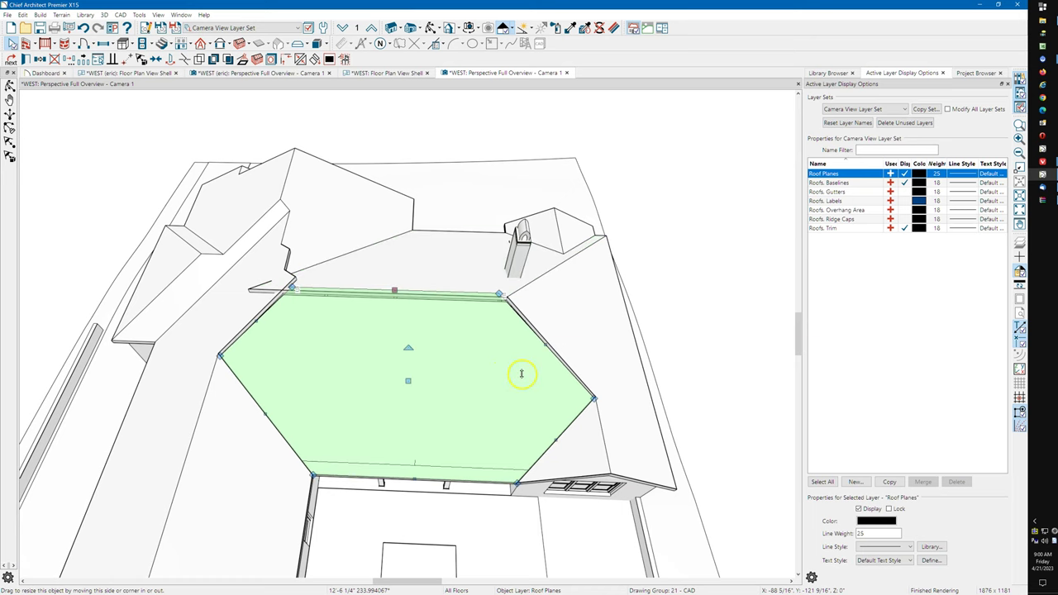
pyautogui.click(544, 343)
pyautogui.moveTo(546, 340); pyautogui.dragTo(546, 342)
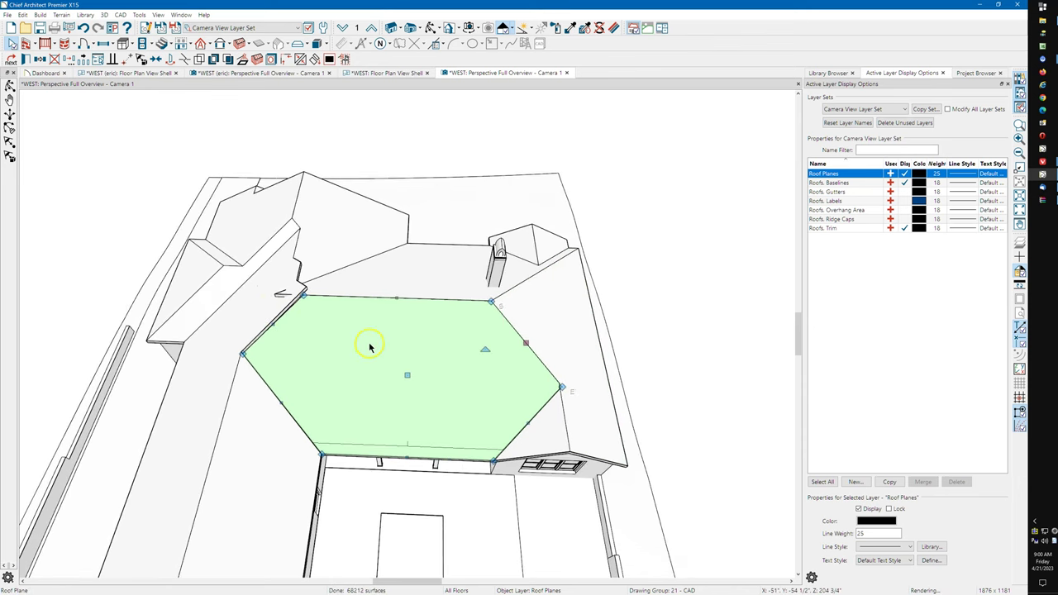
# Step: Examine the rejoined roof planes from the front of the house, at eye level and from above
pyautogui.moveTo(429, 266); pyautogui.dragTo(333, 220)
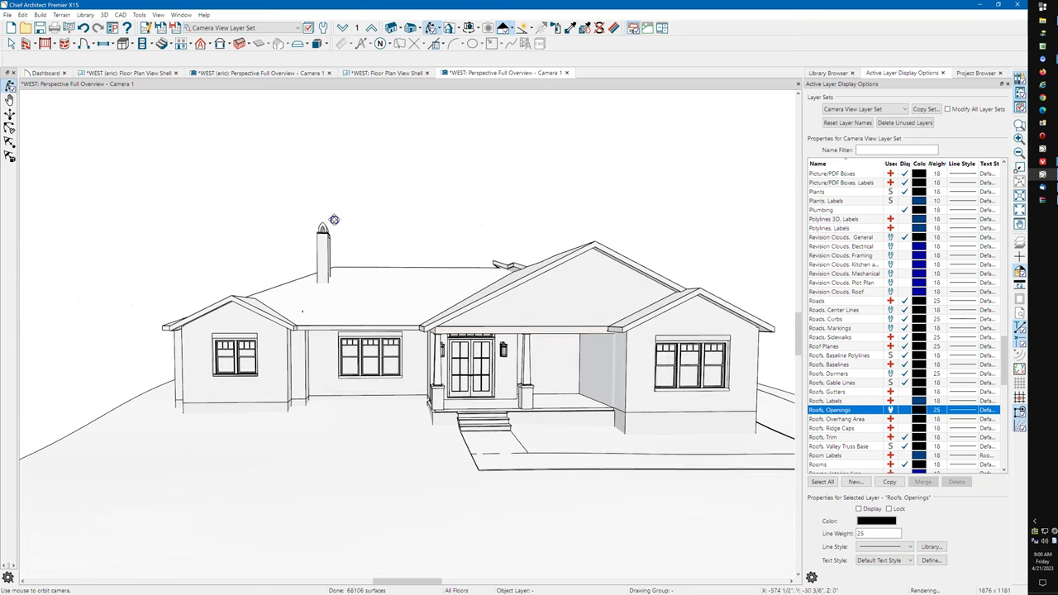
pyautogui.scroll(-2, 264, 289)
pyautogui.moveTo(467, 298); pyautogui.dragTo(485, 334)
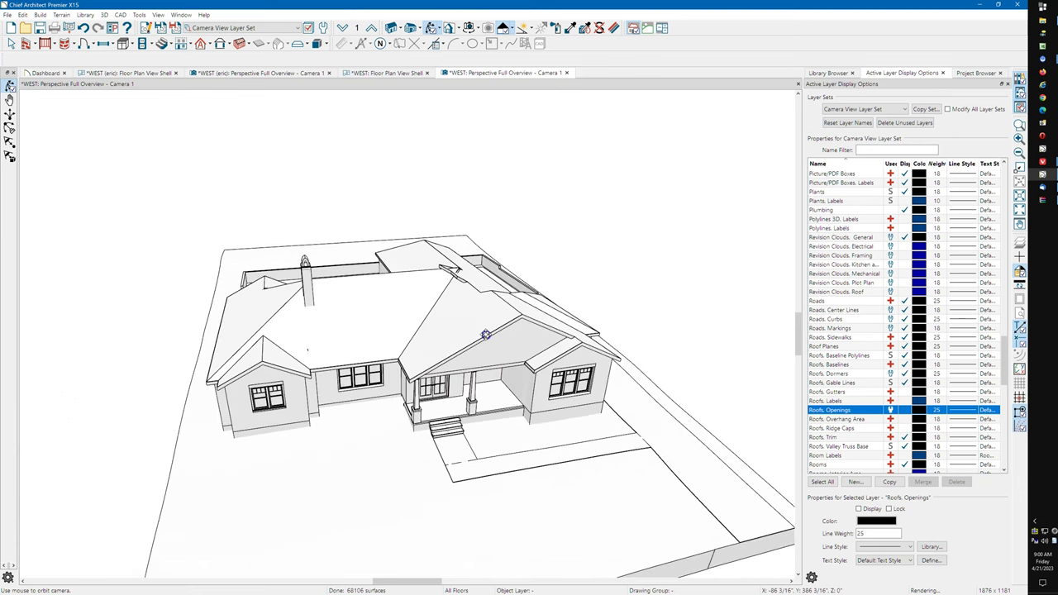
pyautogui.moveTo(390, 368); pyautogui.dragTo(354, 347)
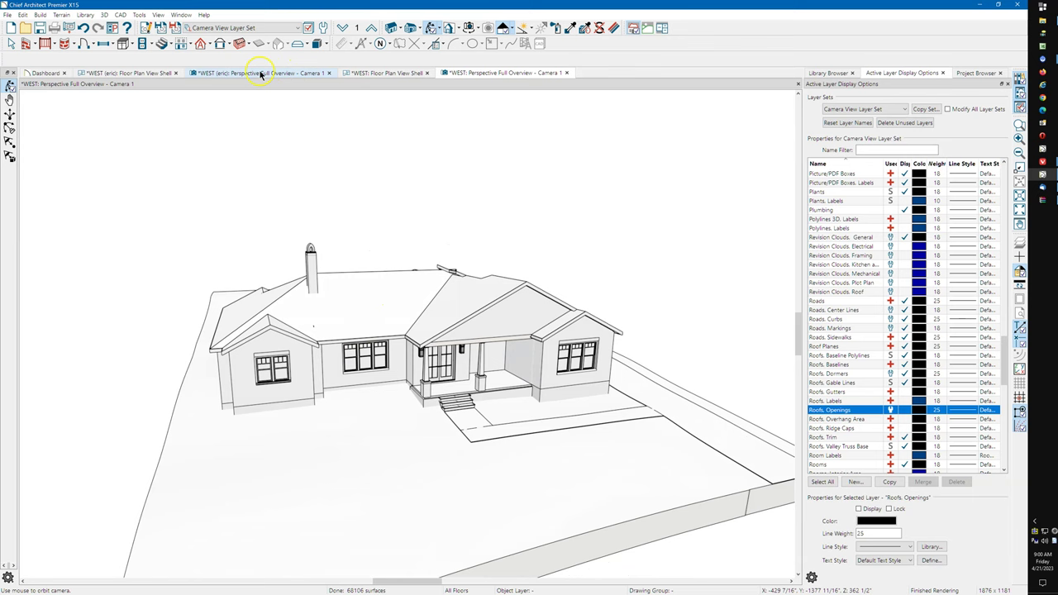
# Step: In the other WEST plan's floor plan, examine the room divider in front of the recessed living area wall and the roof edge beyond it
pyautogui.click(129, 73)
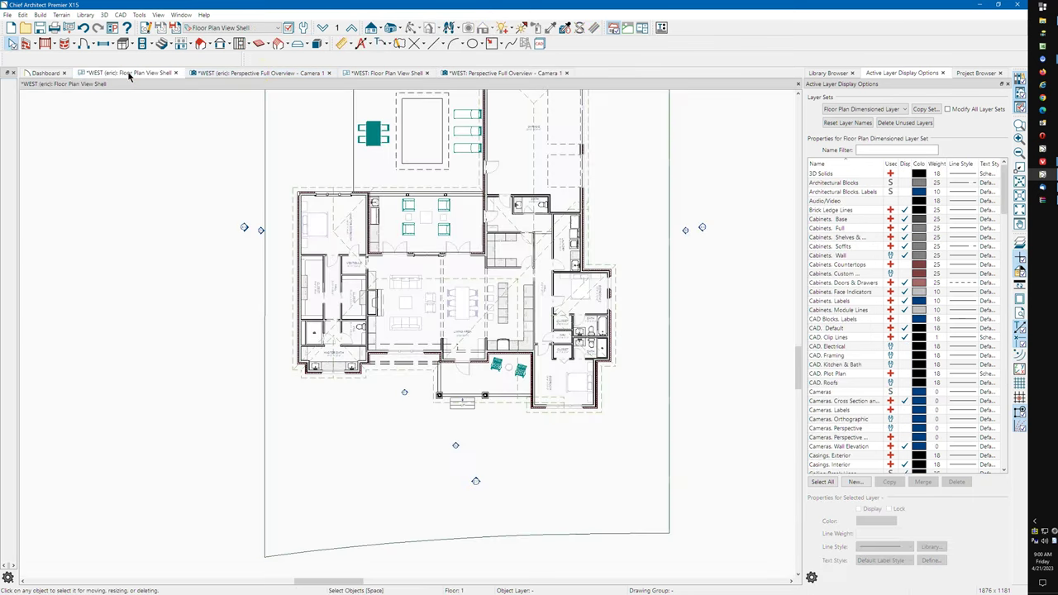
pyautogui.scroll(3, 414, 380)
pyautogui.scroll(5, 423, 372)
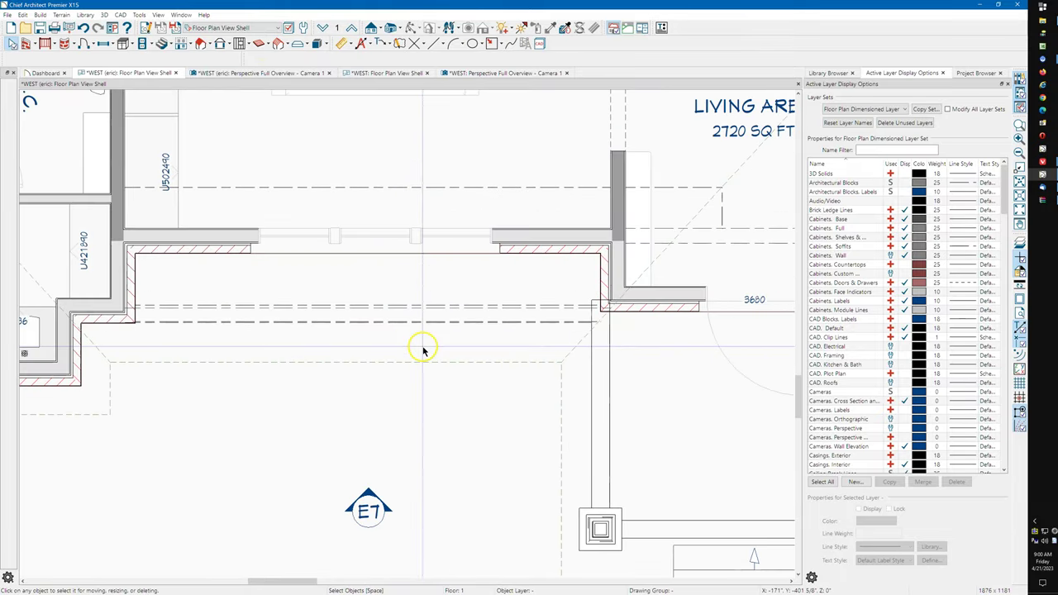
pyautogui.click(370, 316)
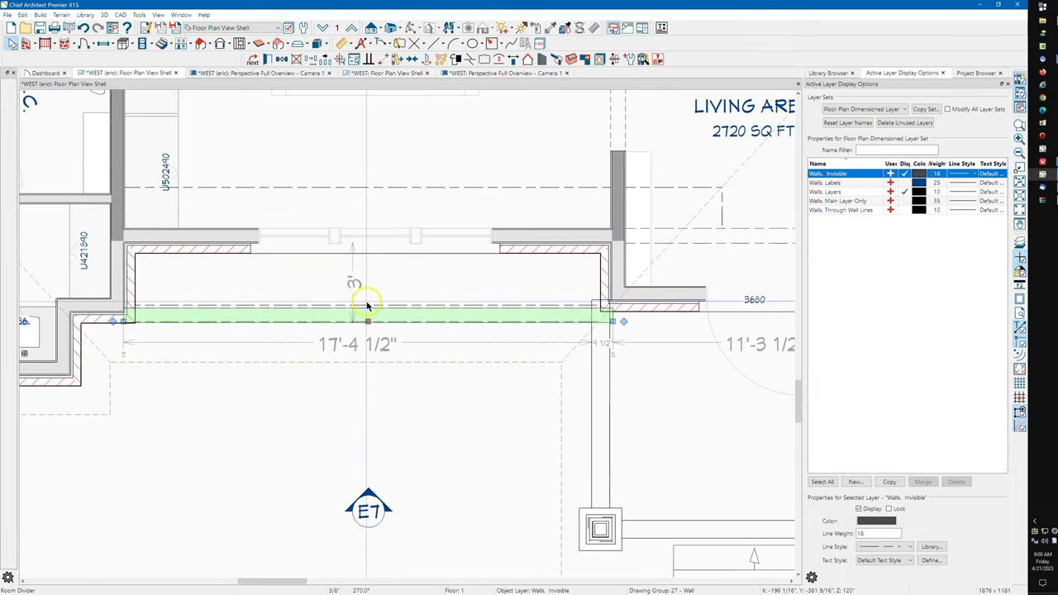
pyautogui.click(367, 304)
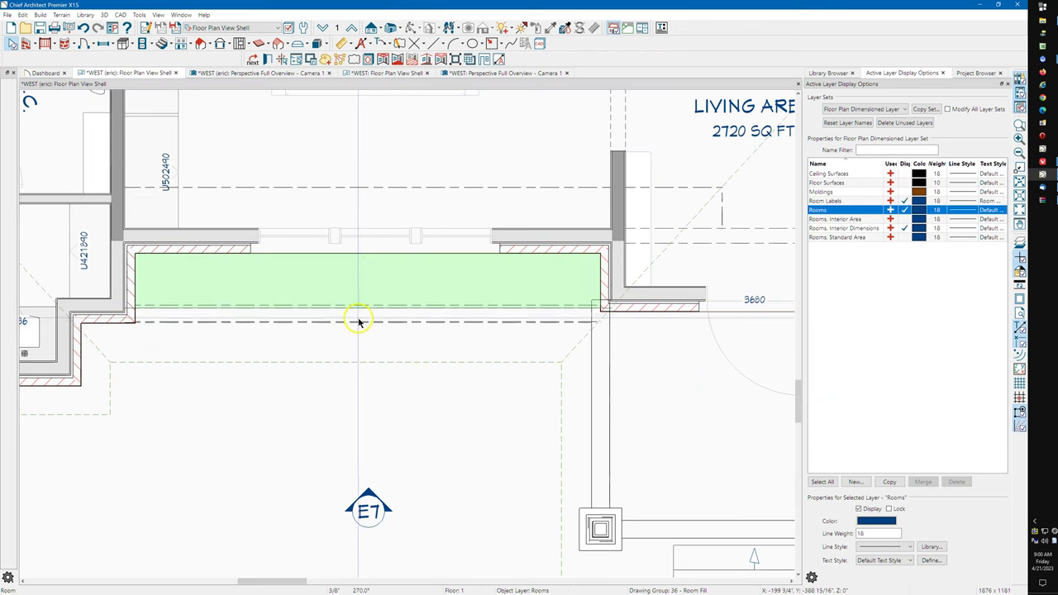
pyautogui.click(355, 319)
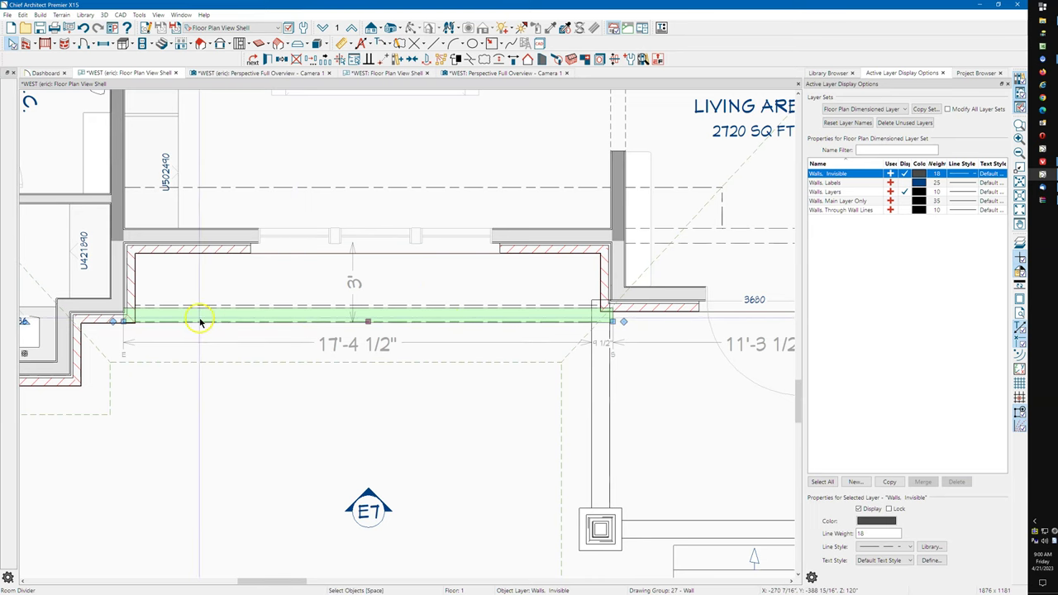
pyautogui.click(277, 288)
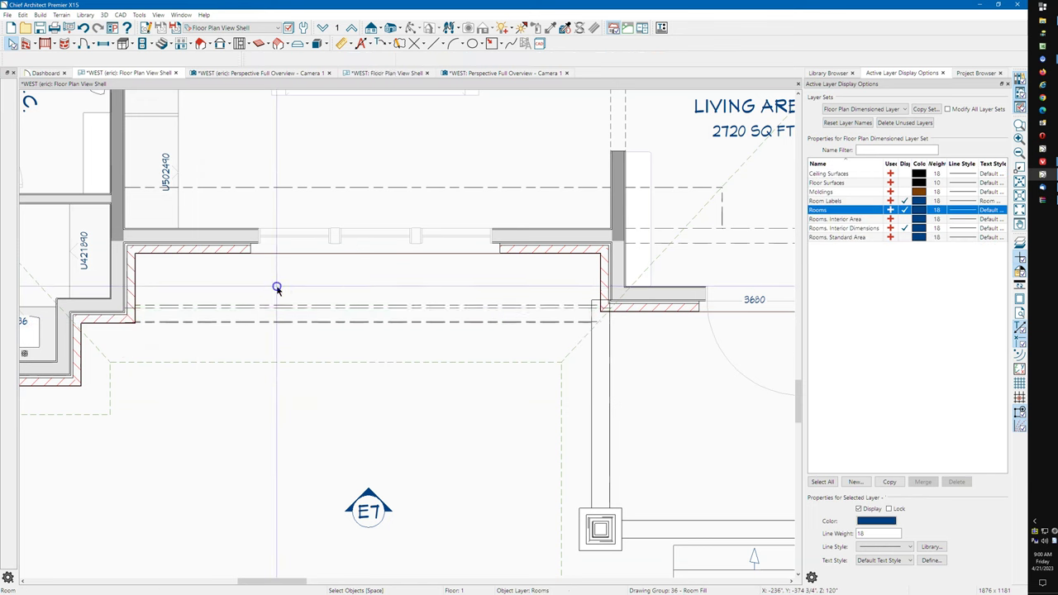
pyautogui.click(277, 318)
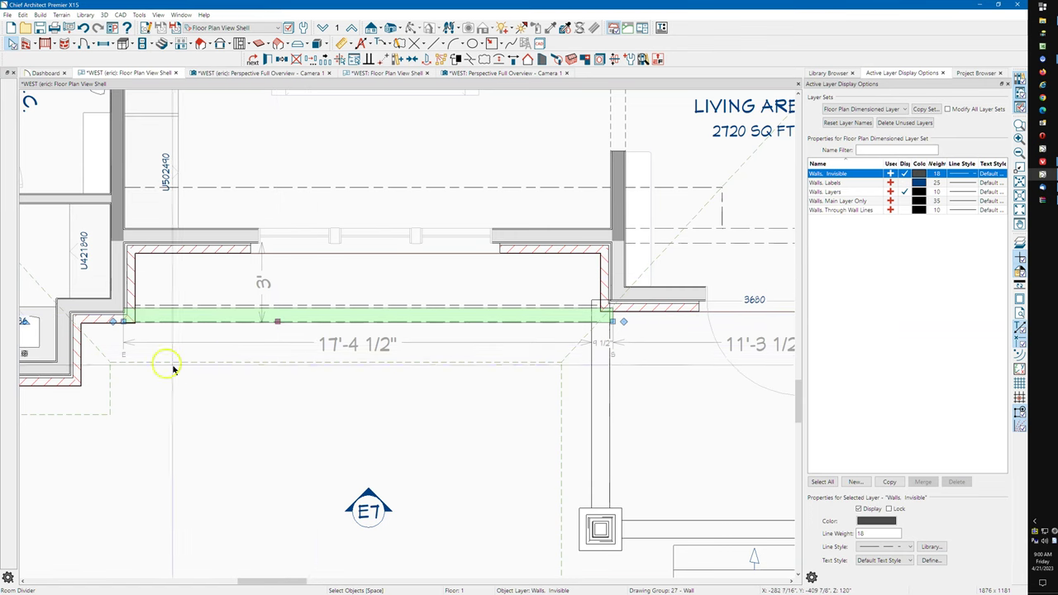
pyautogui.scroll(-3, 323, 351)
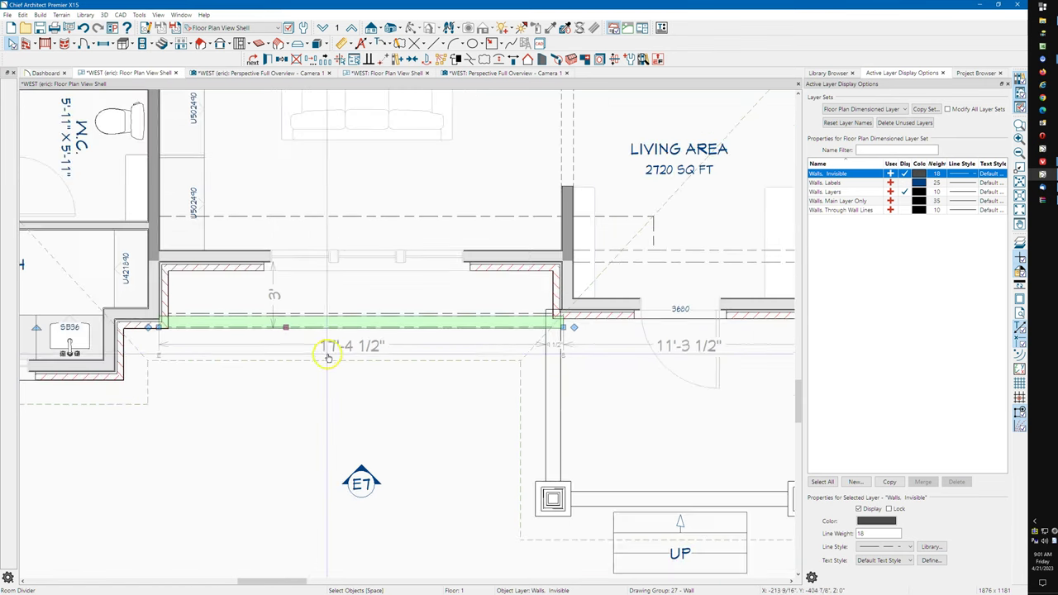
pyautogui.click(262, 277)
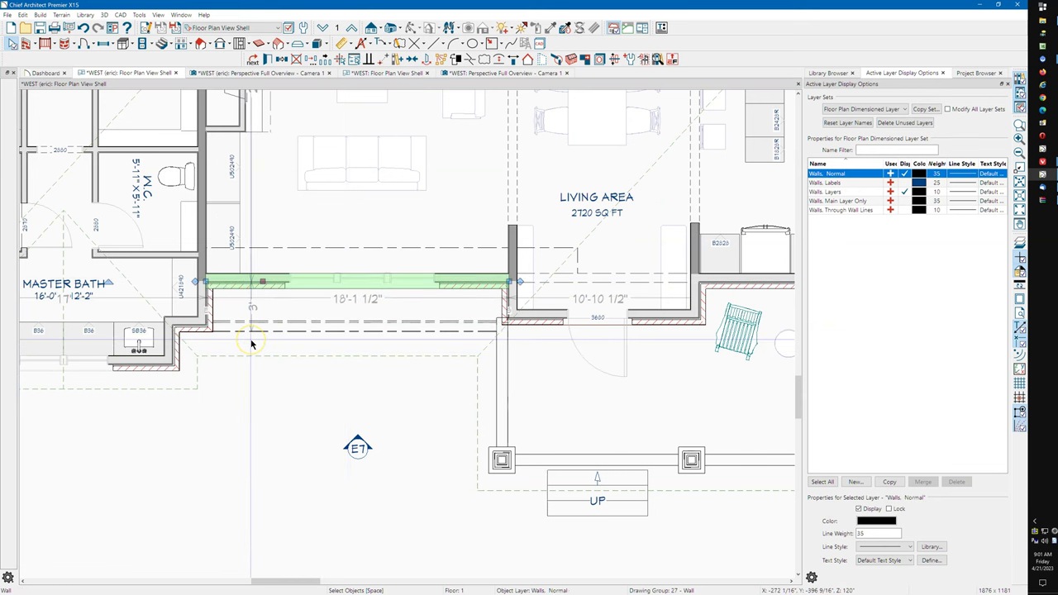
pyautogui.scroll(-4, 252, 345)
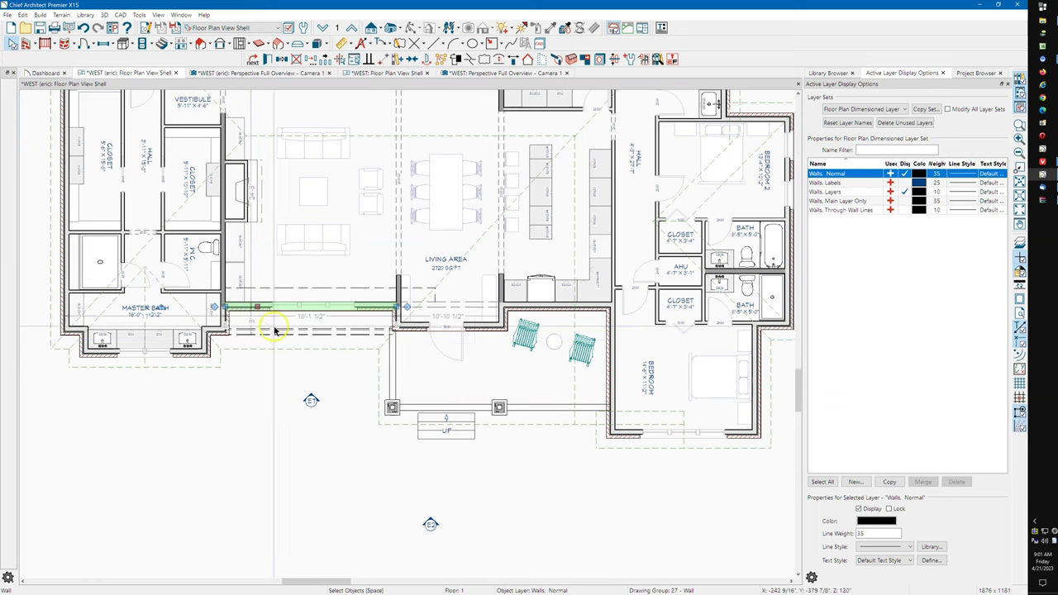
# Step: Back in the current WEST perspective, examine the eave over the recessed front window wall from below and from above
pyautogui.click(490, 73)
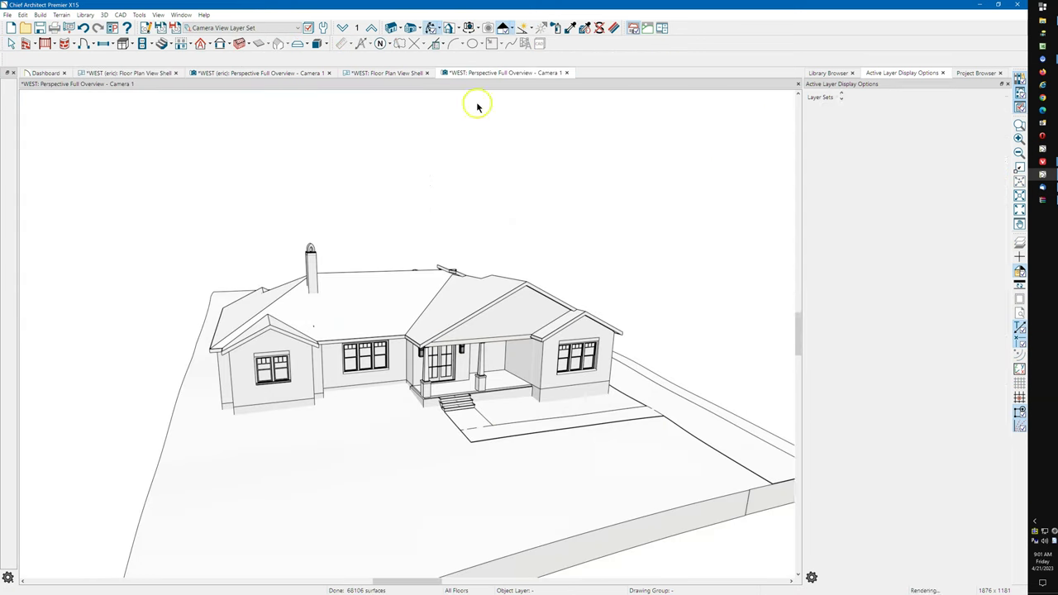
pyautogui.scroll(5, 386, 326)
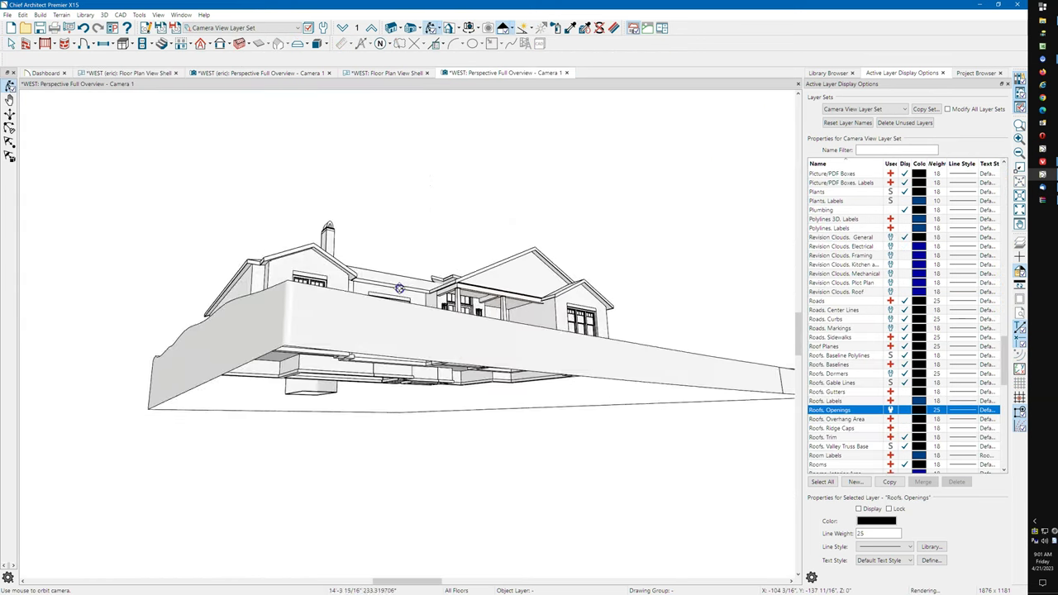
pyautogui.scroll(6, 389, 309)
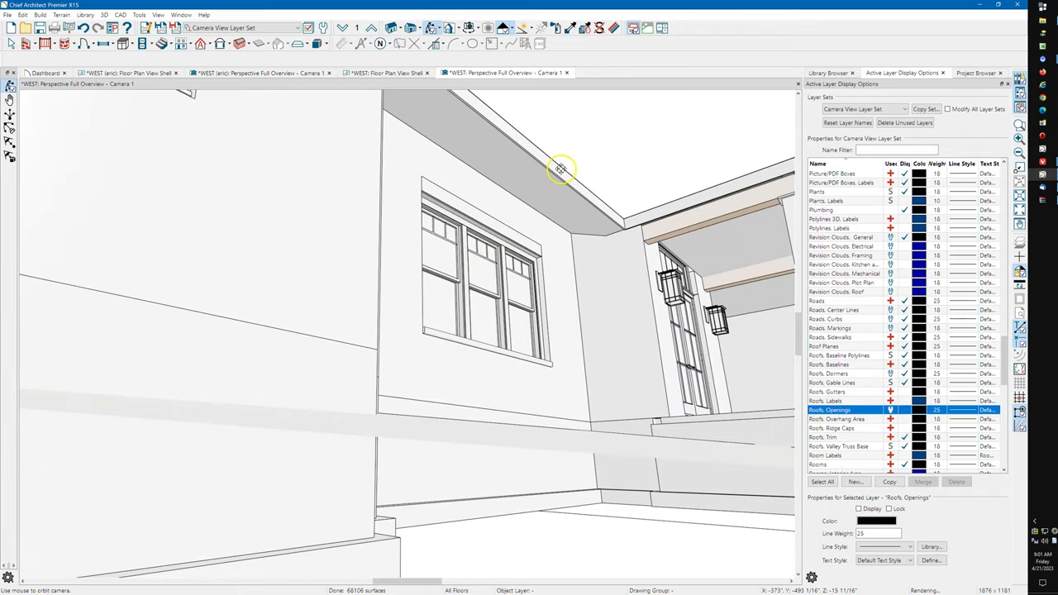
pyautogui.scroll(1, 560, 180)
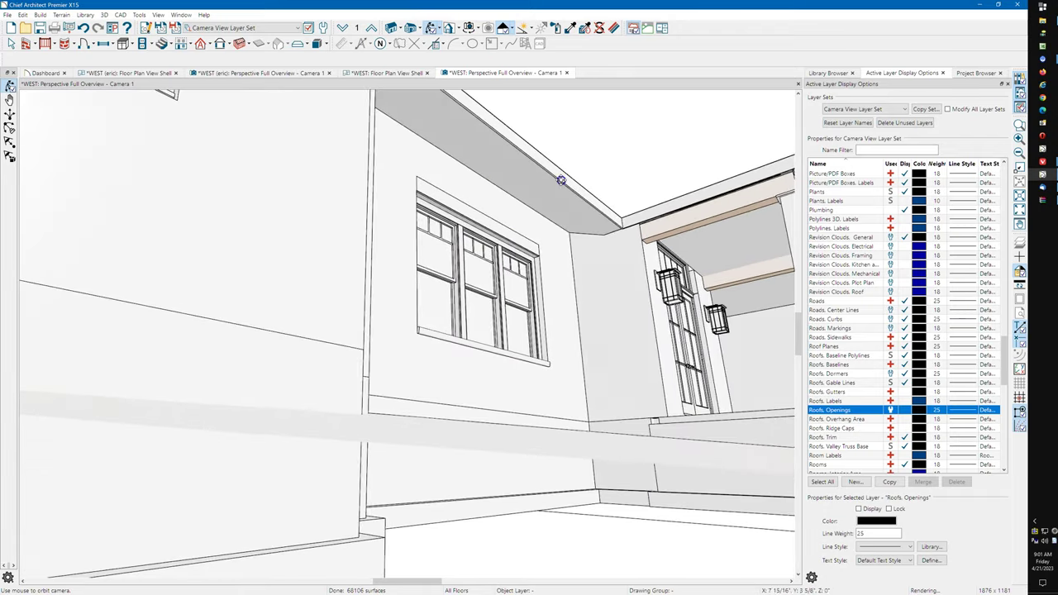
pyautogui.moveTo(537, 205); pyautogui.dragTo(490, 254)
pyautogui.scroll(-2, 511, 240)
pyautogui.scroll(-3, 573, 235)
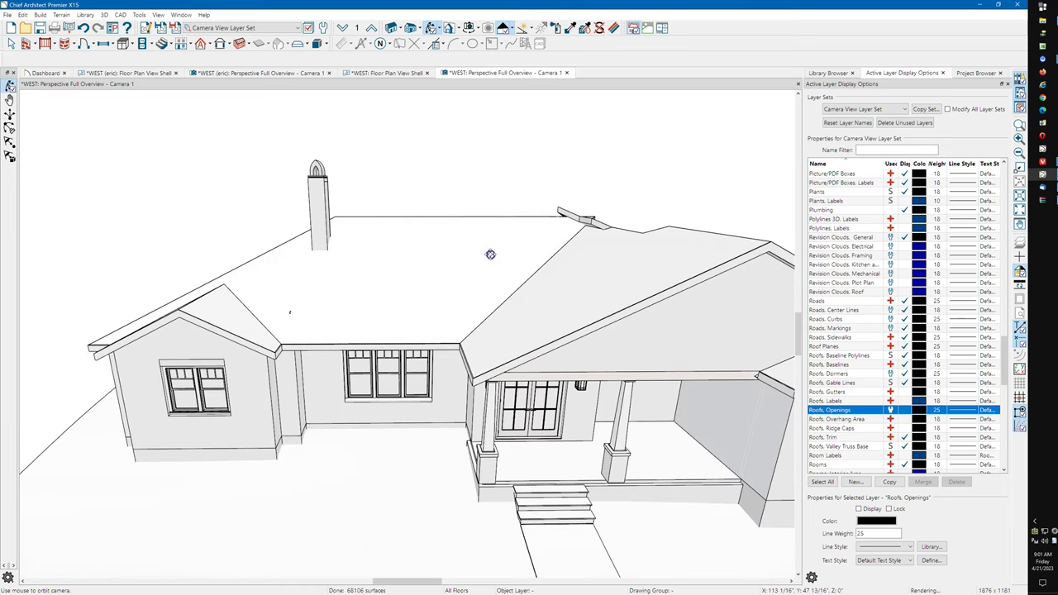
pyautogui.moveTo(400, 286); pyautogui.dragTo(477, 296)
pyautogui.moveTo(341, 342)
pyautogui.mouseDown()
pyautogui.moveTo(303, 345)
pyautogui.moveTo(351, 341)
pyautogui.mouseUp()
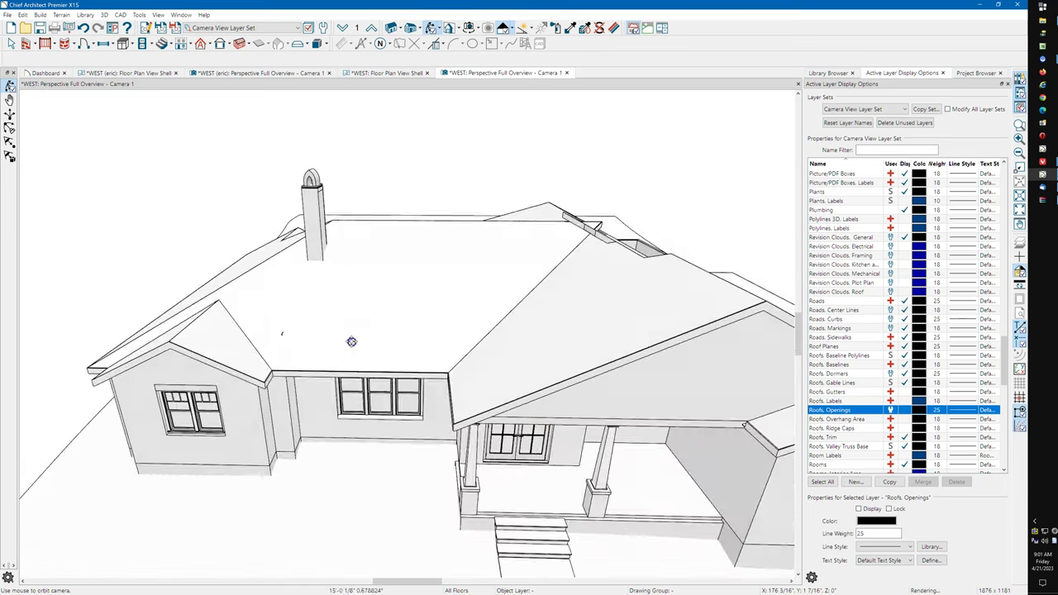
# Step: Extend the large covered-patio roof plane by pulling its inner eave corner across the long wing's roof to beyond the wing's far eave
pyautogui.scroll(-3, 330, 324)
pyautogui.moveTo(427, 333); pyautogui.dragTo(400, 335, button='middle')
pyautogui.moveTo(400, 335); pyautogui.dragTo(407, 404)
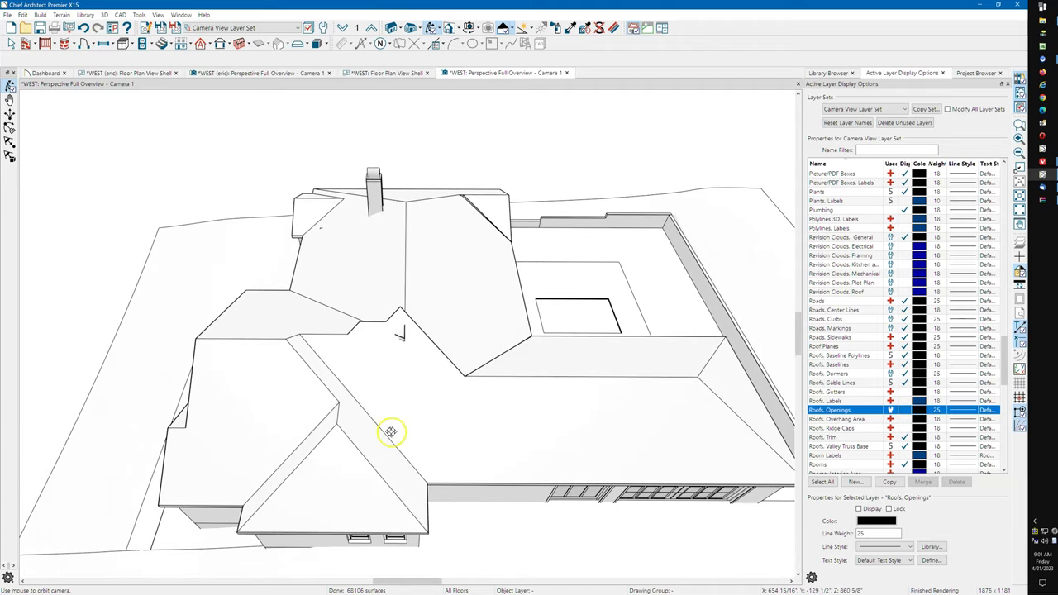
pyautogui.press('space')
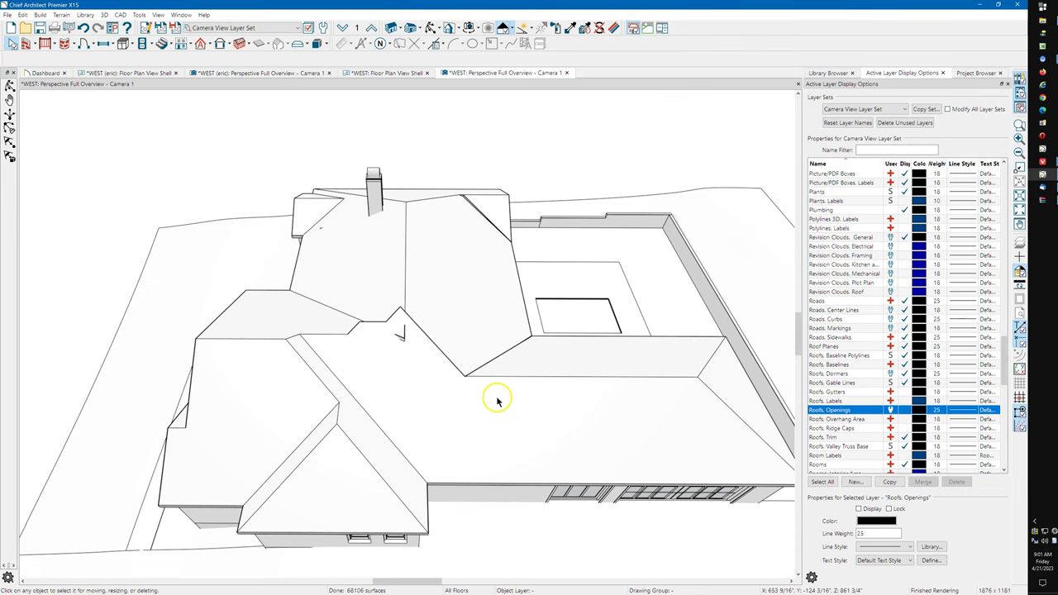
pyautogui.click(426, 27)
pyautogui.moveTo(430, 306)
pyautogui.mouseDown()
pyautogui.moveTo(397, 302)
pyautogui.moveTo(415, 338)
pyautogui.moveTo(382, 338)
pyautogui.moveTo(373, 355)
pyautogui.moveTo(436, 303)
pyautogui.mouseUp()
pyautogui.press('space')
pyautogui.click(439, 306)
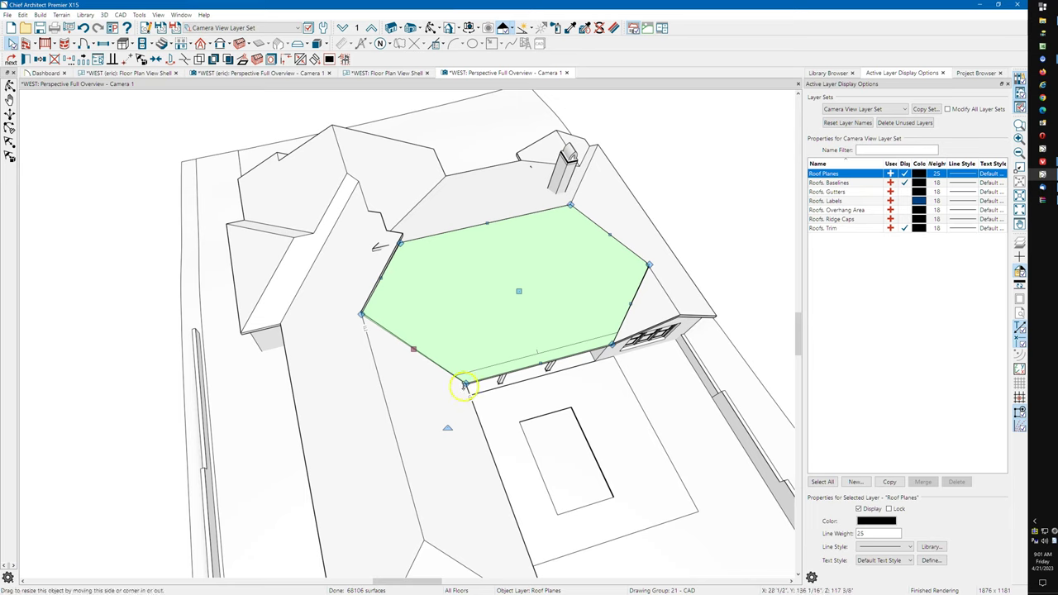
pyautogui.moveTo(465, 385); pyautogui.dragTo(268, 434)
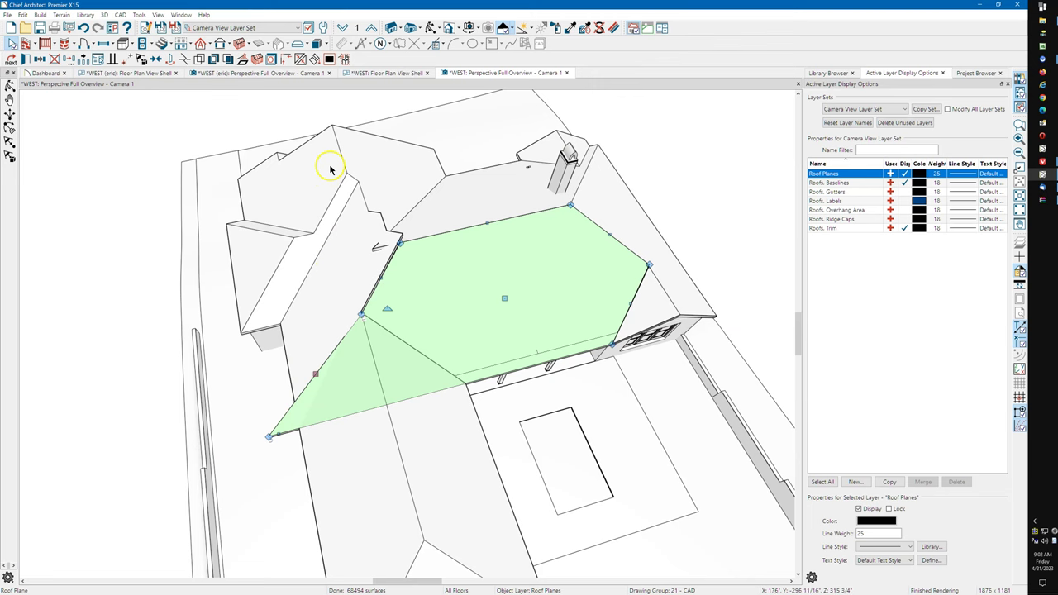
# Step: Shorten the narrow roof plane of the small hipped bump-out so its upper end stops at the bump-out's ridge
pyautogui.click(315, 187)
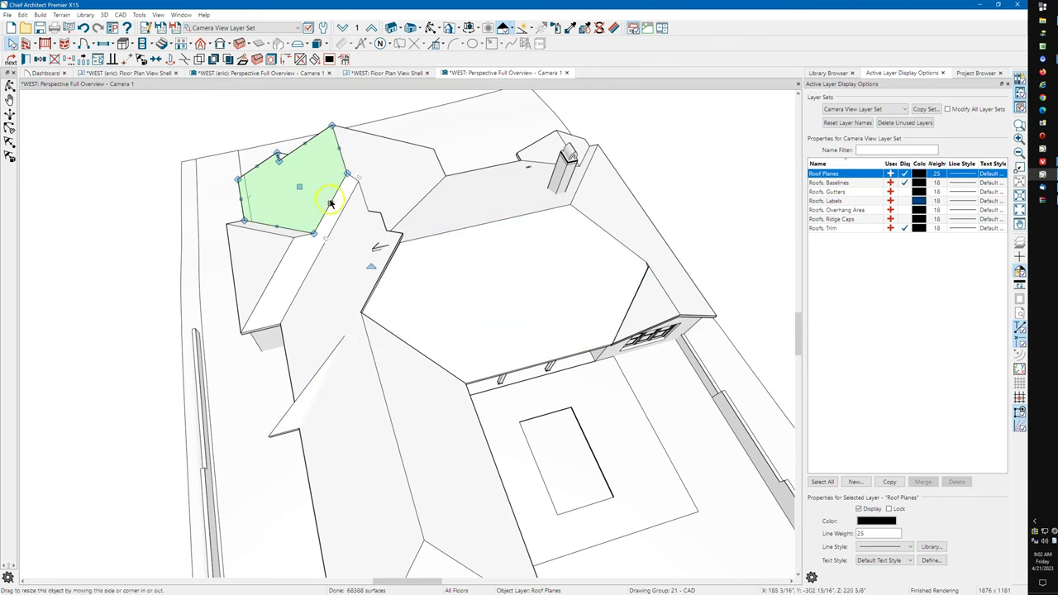
pyautogui.click(329, 202)
pyautogui.moveTo(343, 192); pyautogui.dragTo(309, 248)
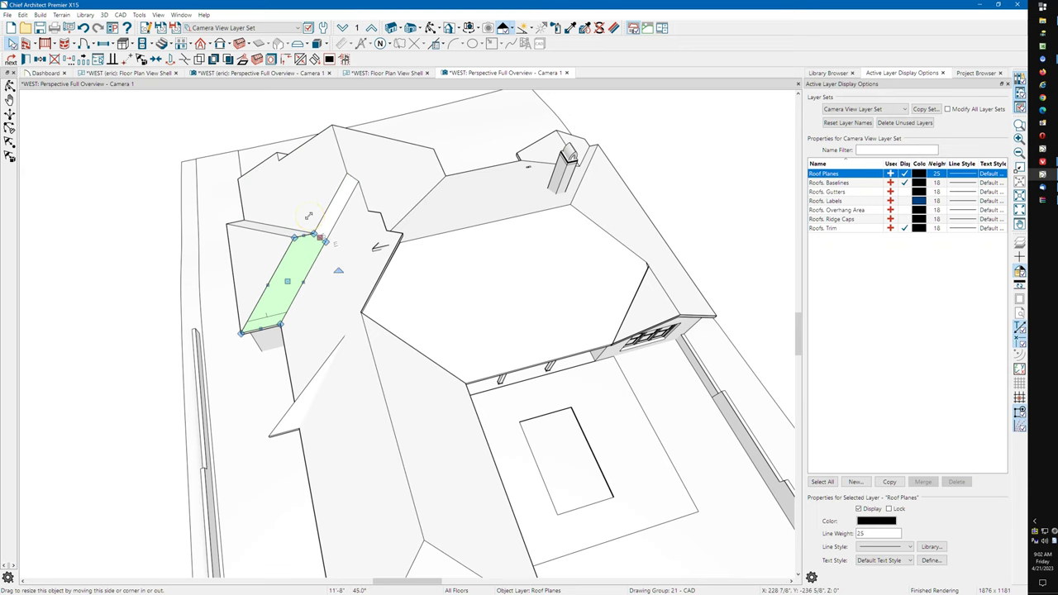
pyautogui.press('Escape')
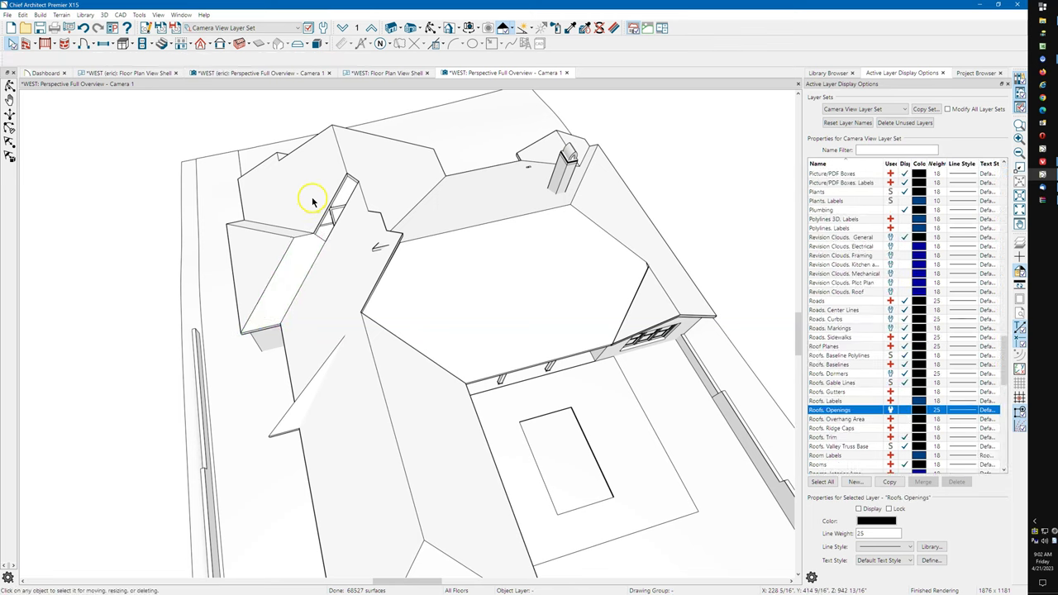
# Step: Extend the side roof plane above the bump-out to the patio plane's edge, then break its lower edge and pull the new corner to the outer eave
pyautogui.click(312, 201)
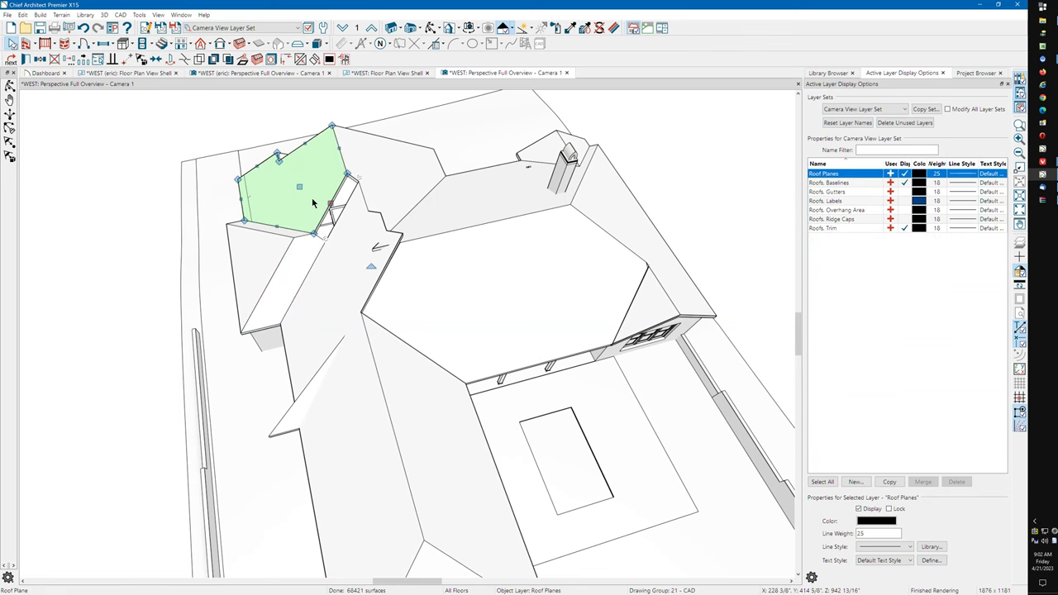
pyautogui.moveTo(347, 175); pyautogui.dragTo(381, 274)
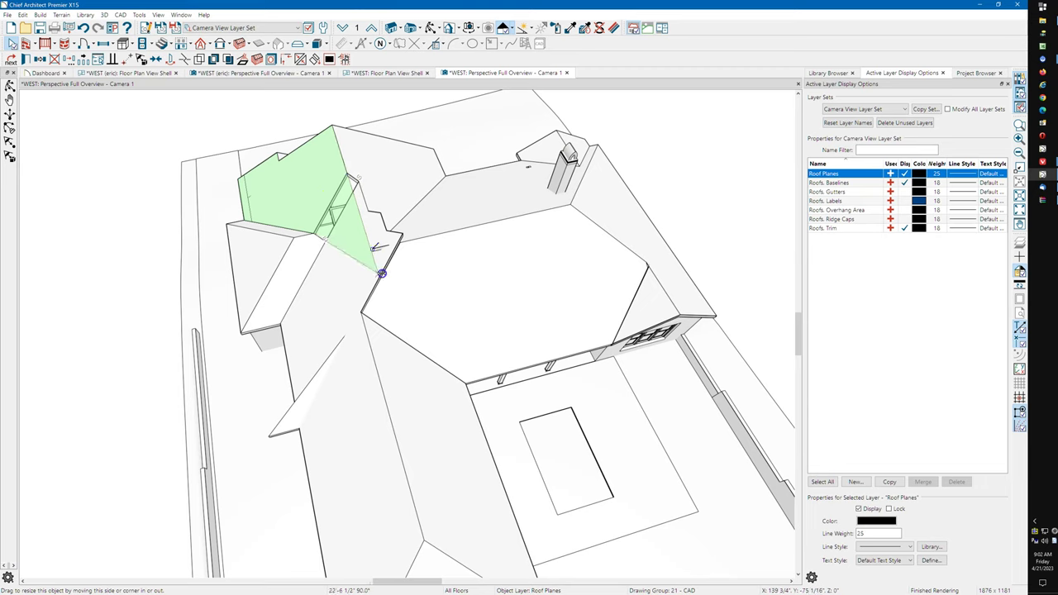
pyautogui.moveTo(340, 268); pyautogui.dragTo(339, 268)
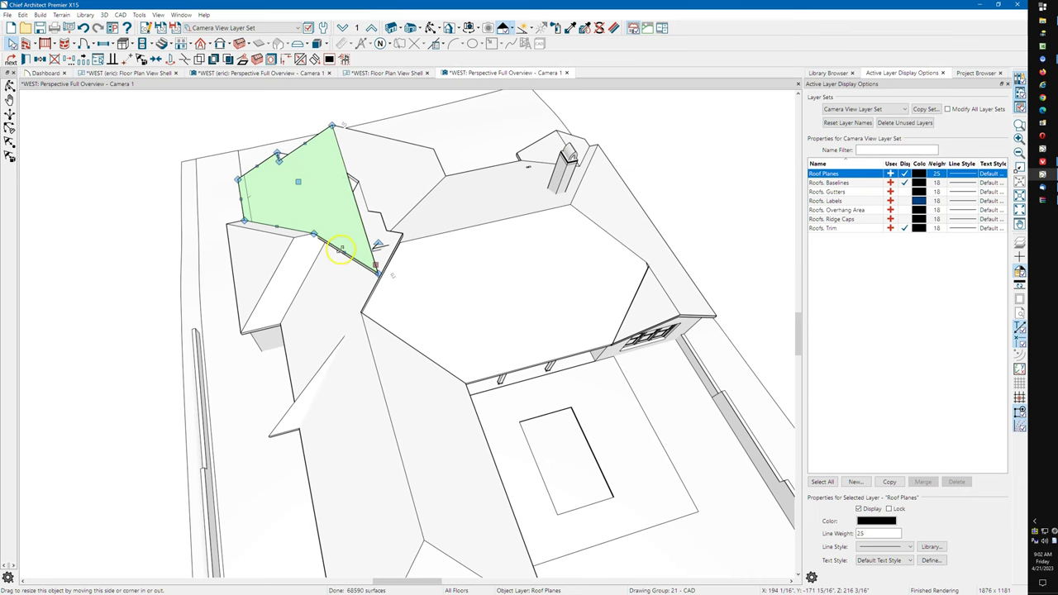
pyautogui.moveTo(340, 254); pyautogui.dragTo(341, 254)
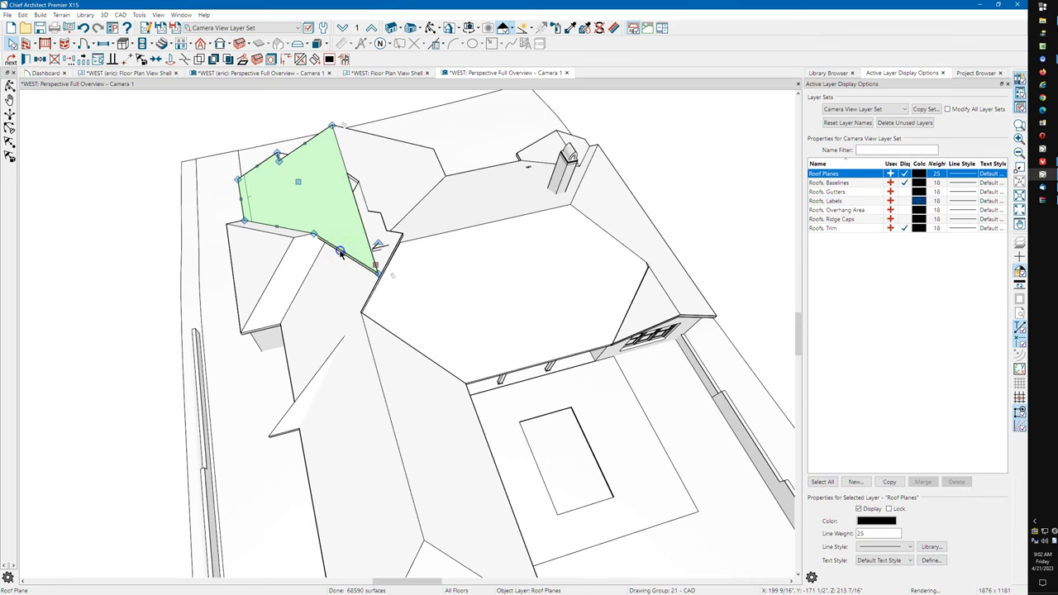
pyautogui.click(343, 254)
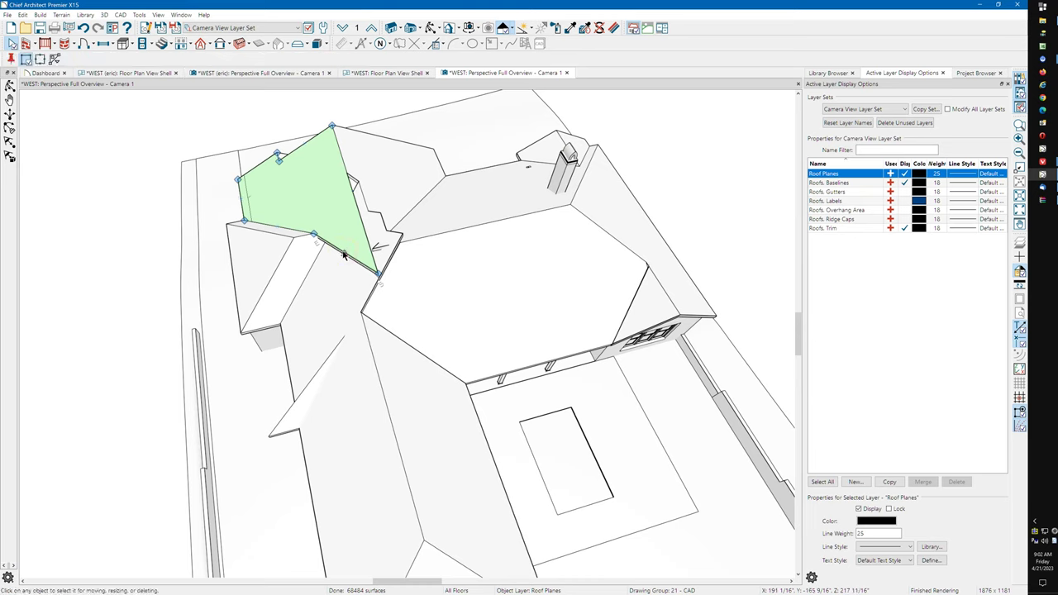
pyautogui.click(344, 254)
pyautogui.moveTo(341, 255); pyautogui.dragTo(276, 420)
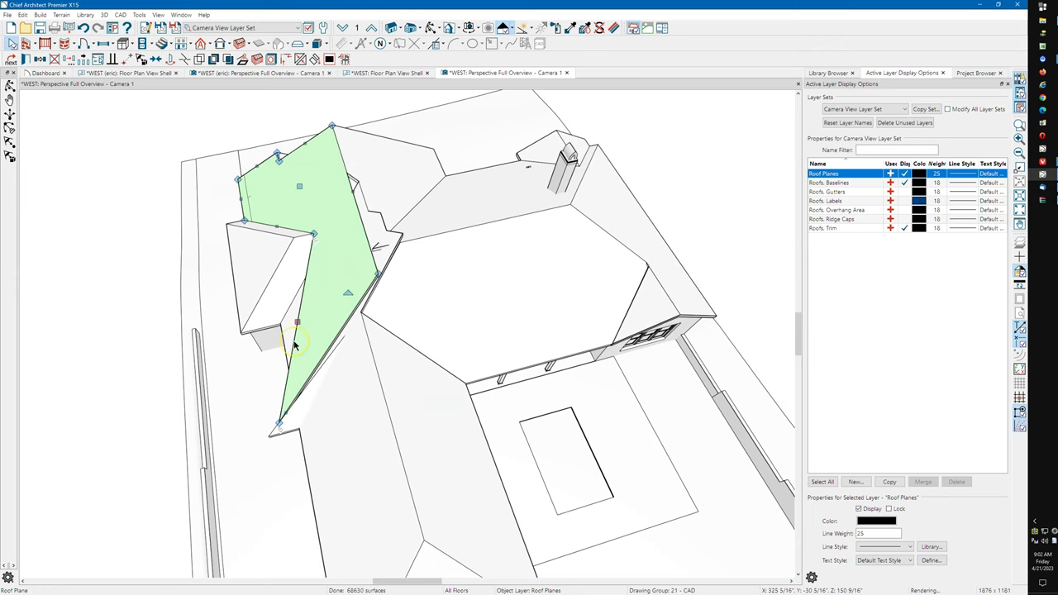
# Step: Break the side roof plane's outer edge again and move the new corner onto the bump-out's eave
pyautogui.press('Escape')
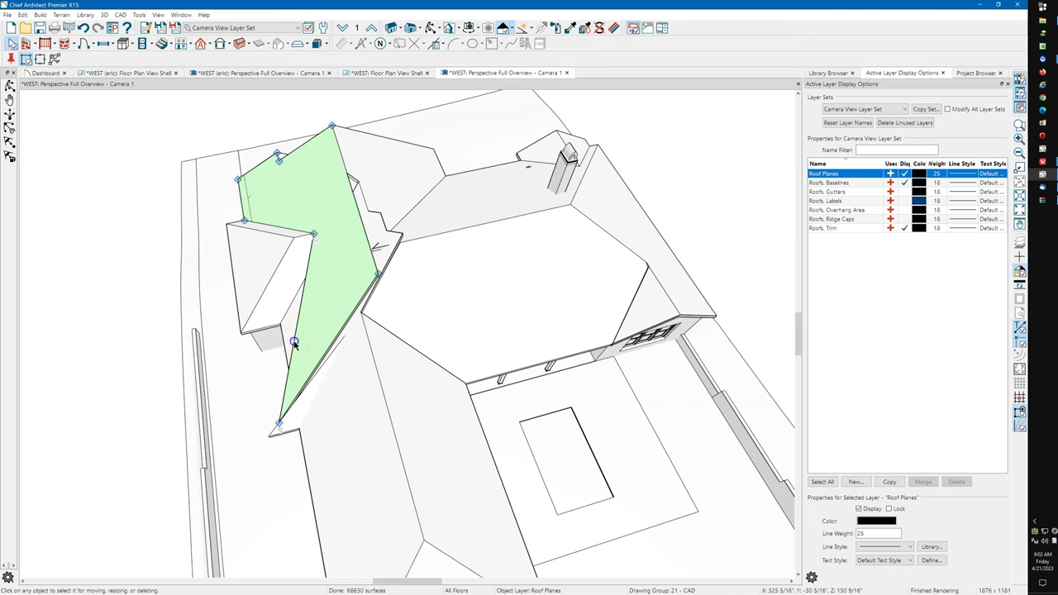
pyautogui.click(294, 342)
pyautogui.moveTo(286, 320); pyautogui.dragTo(265, 324)
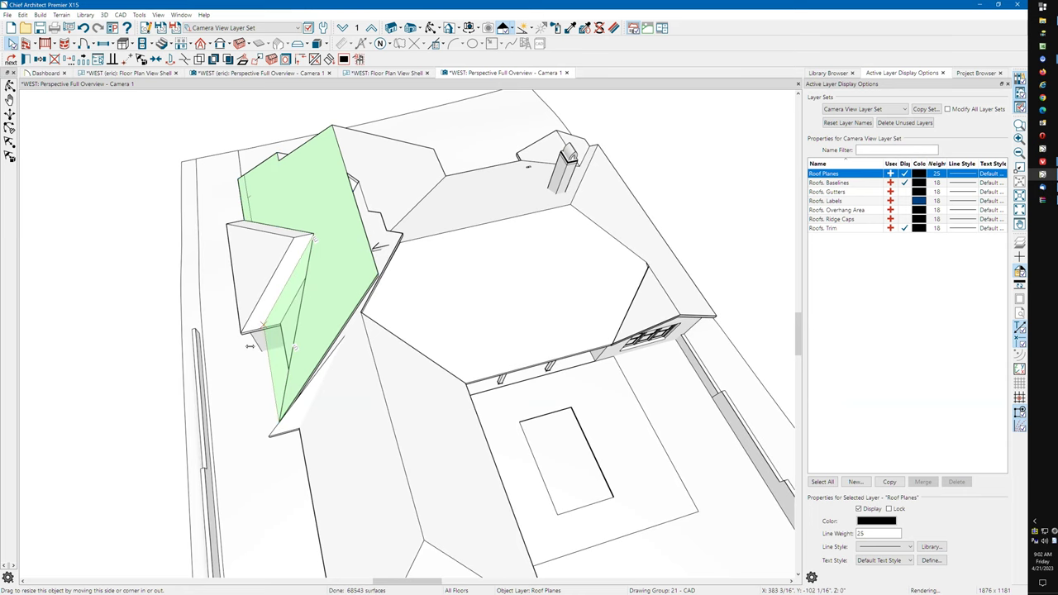
# Step: Pull back the extended patio roof plane's outer corner and join its slanted edge to the extended side roof plane
pyautogui.click(378, 306)
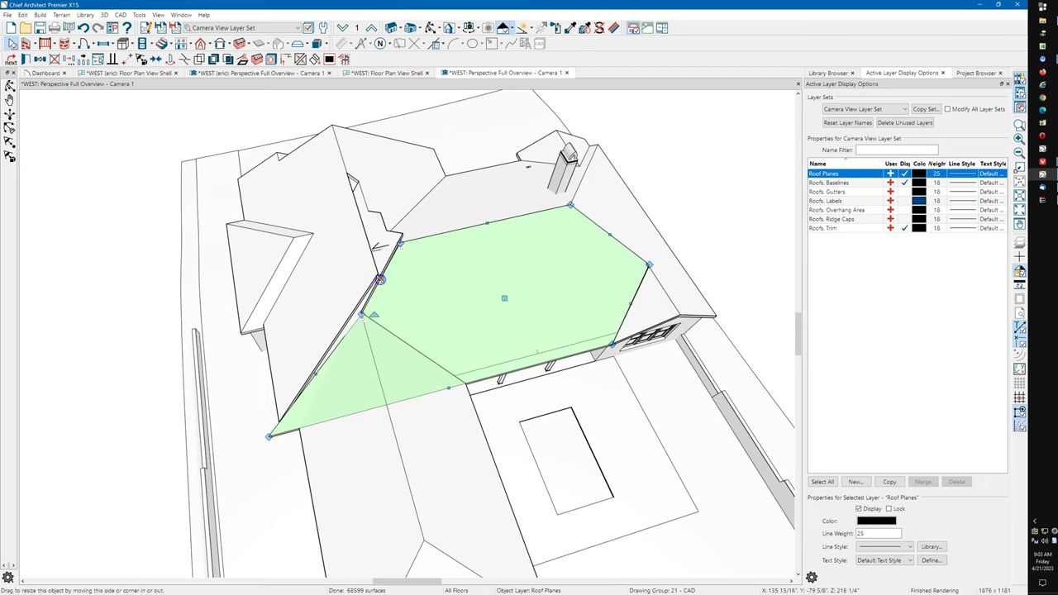
pyautogui.moveTo(268, 436); pyautogui.dragTo(294, 429)
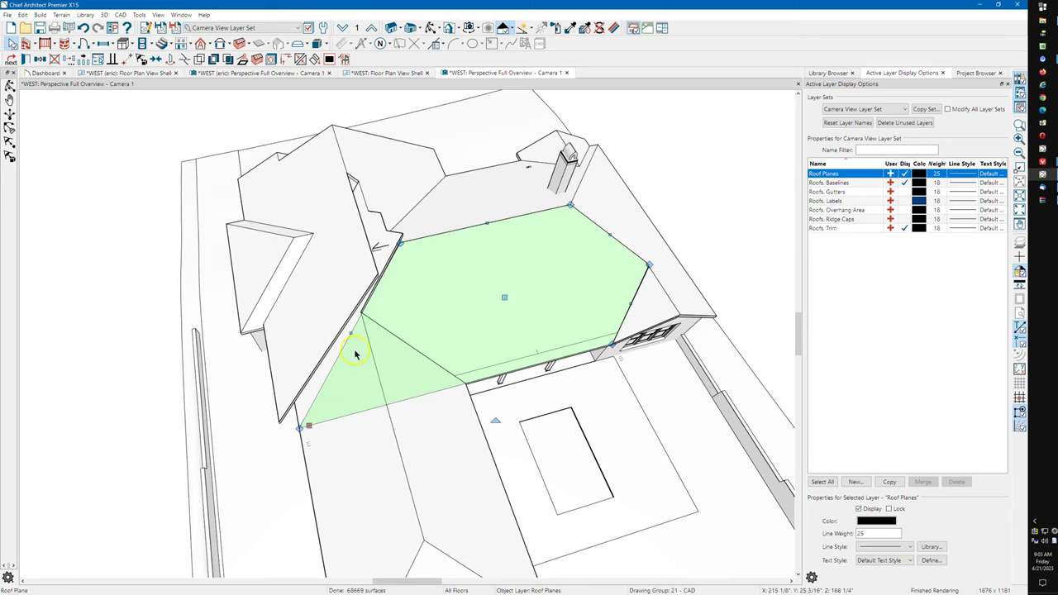
pyautogui.click(348, 332)
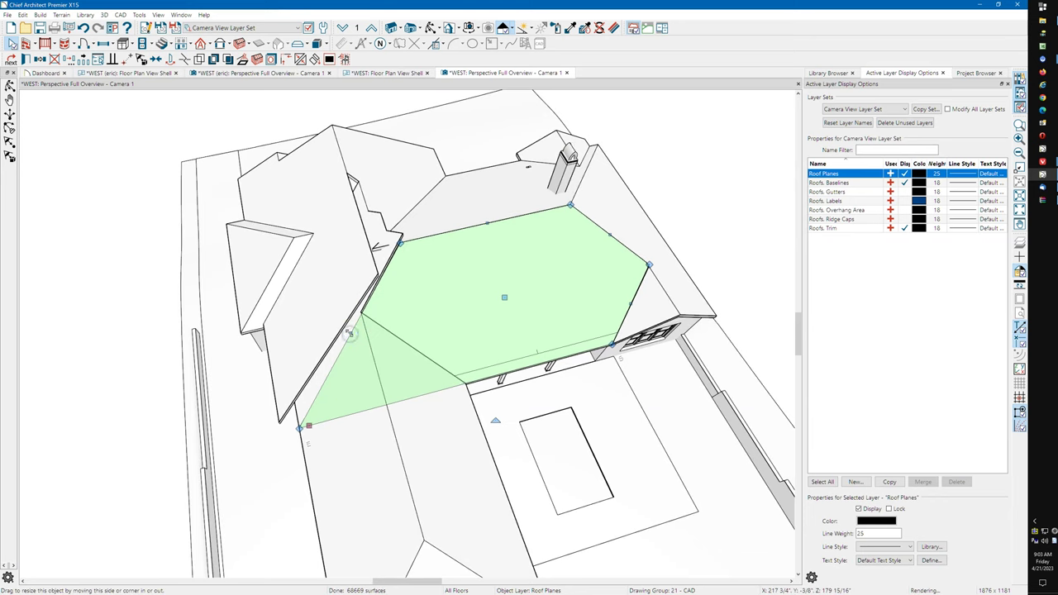
pyautogui.moveTo(348, 332); pyautogui.dragTo(338, 333)
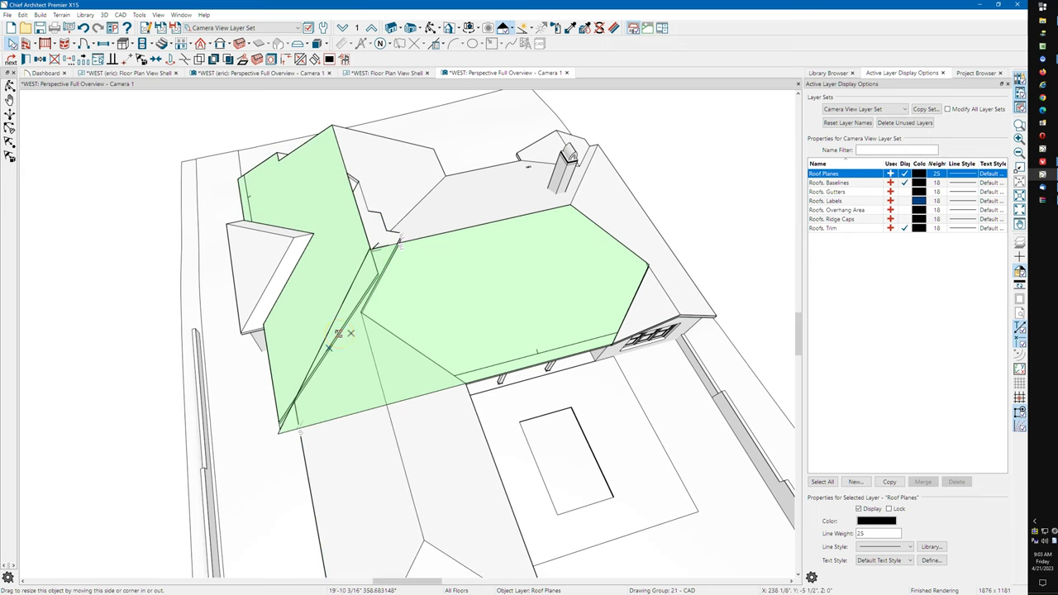
pyautogui.moveTo(338, 333); pyautogui.dragTo(340, 333)
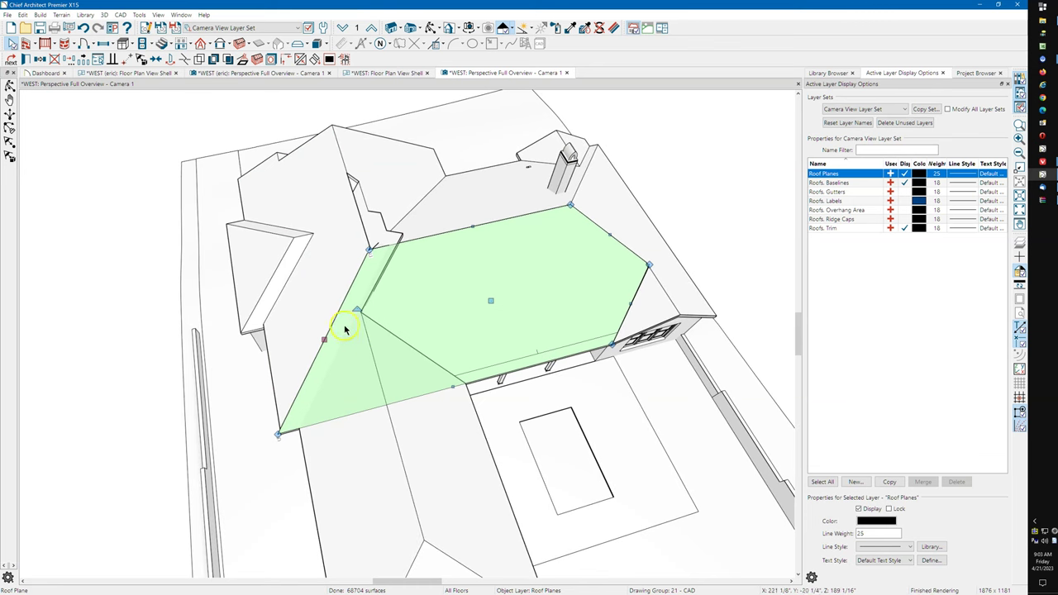
pyautogui.press('Escape')
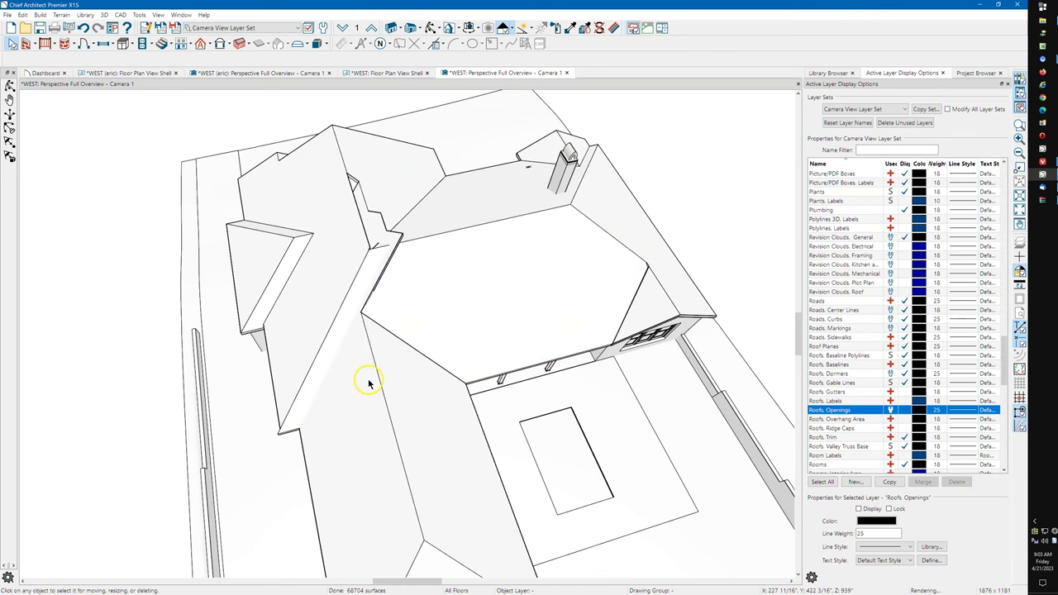
# Step: Cut back the upper end of the long wing's outer roof plane to a diagonal edge between its eave and ridge
pyautogui.click(366, 382)
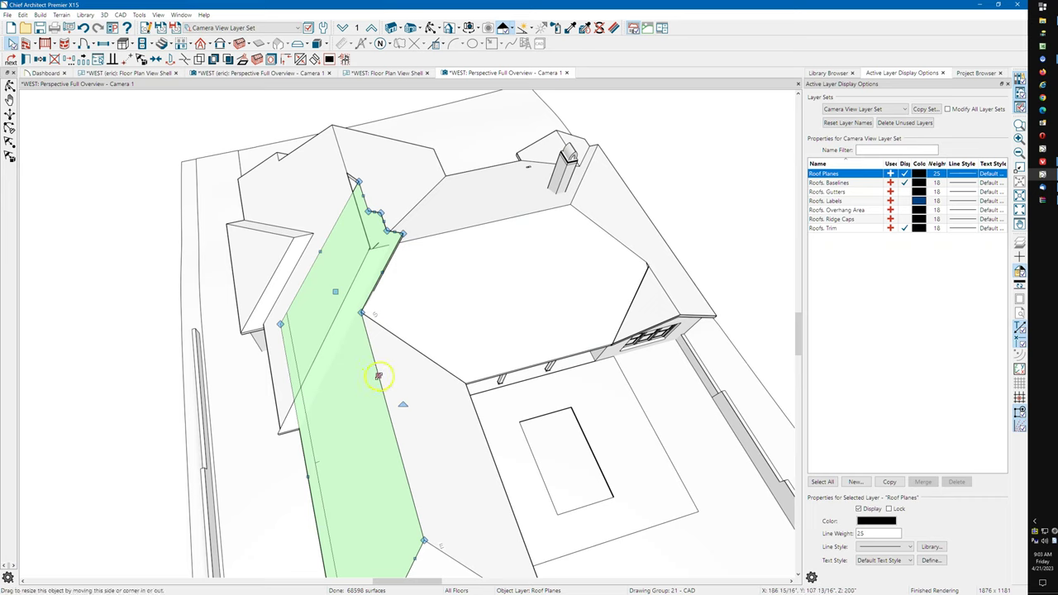
pyautogui.moveTo(377, 376); pyautogui.dragTo(328, 247)
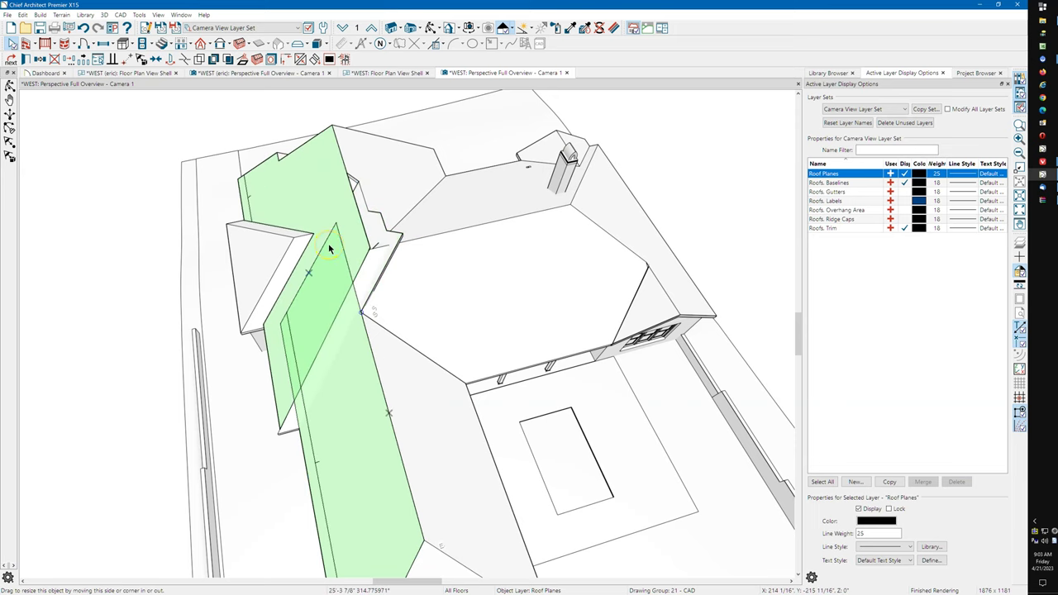
pyautogui.moveTo(328, 243); pyautogui.dragTo(338, 361)
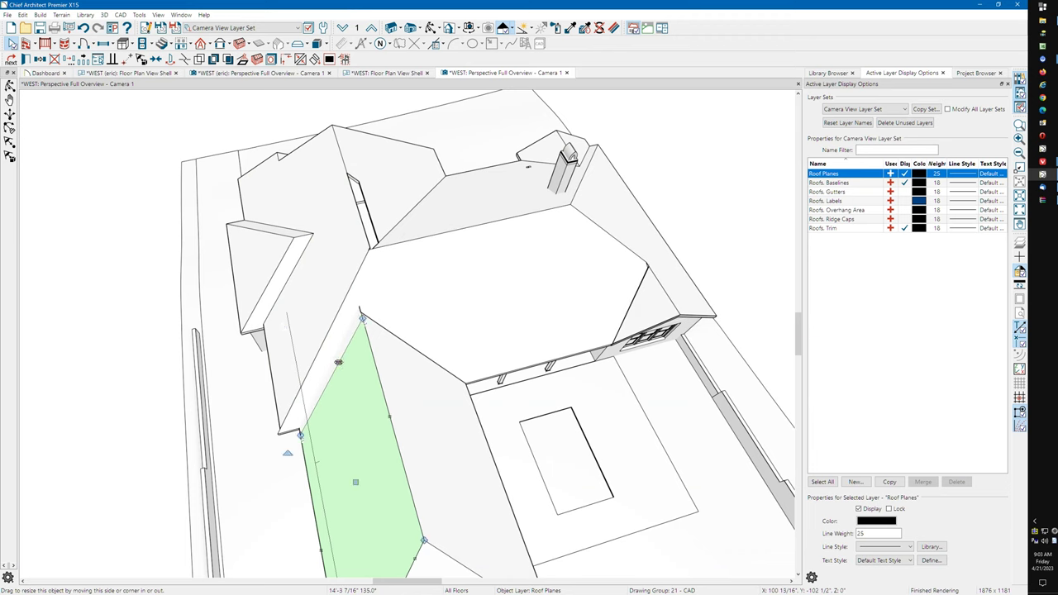
# Step: Break the patio roof plane's lower edge where it crosses the long wing and pull the middle break up to the wing's ridge end
pyautogui.click(400, 320)
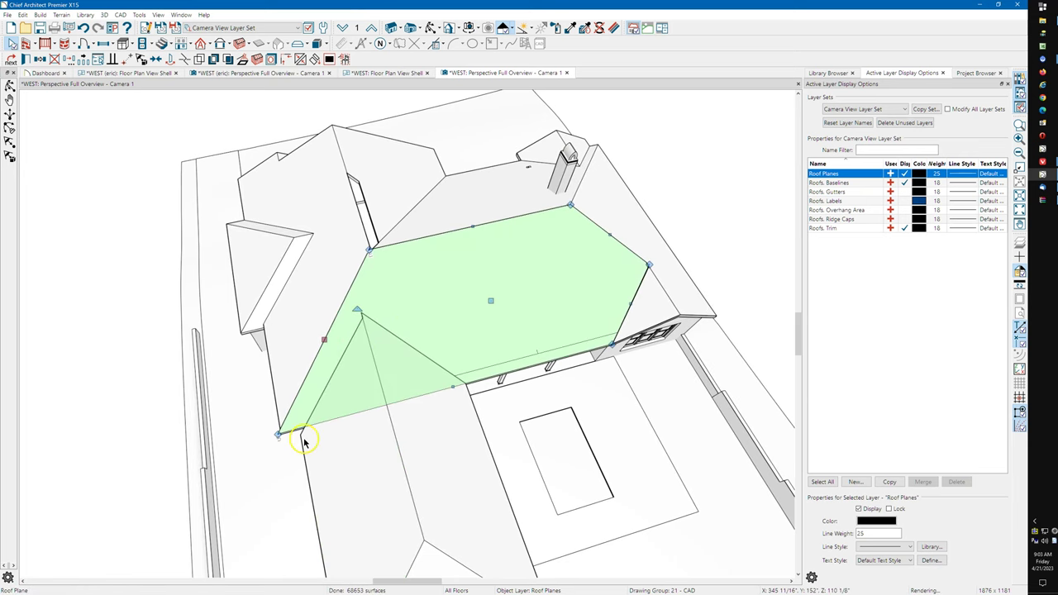
pyautogui.press('Escape')
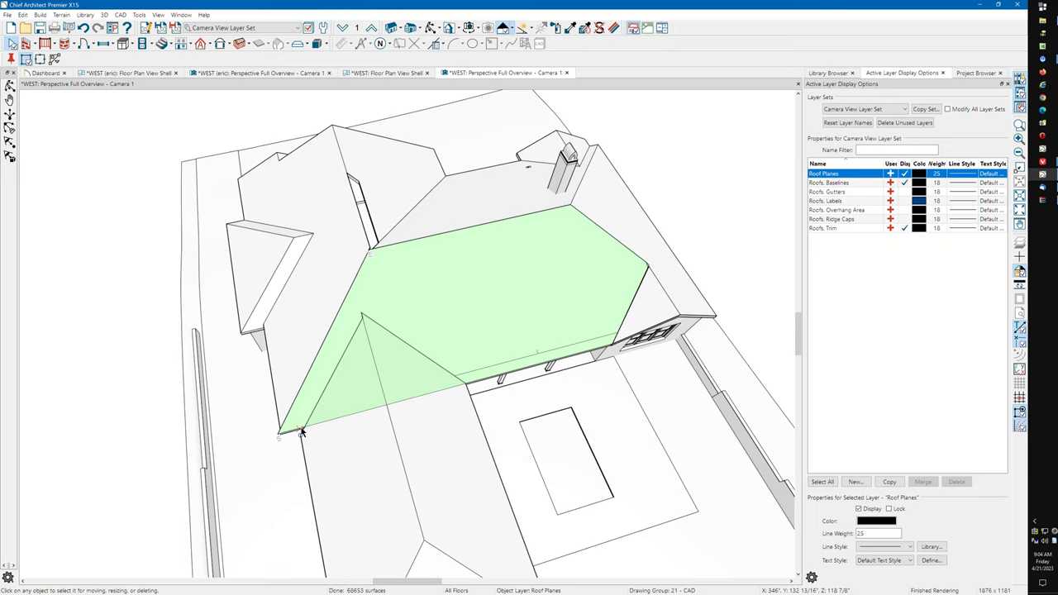
pyautogui.click(378, 405)
pyautogui.click(462, 387)
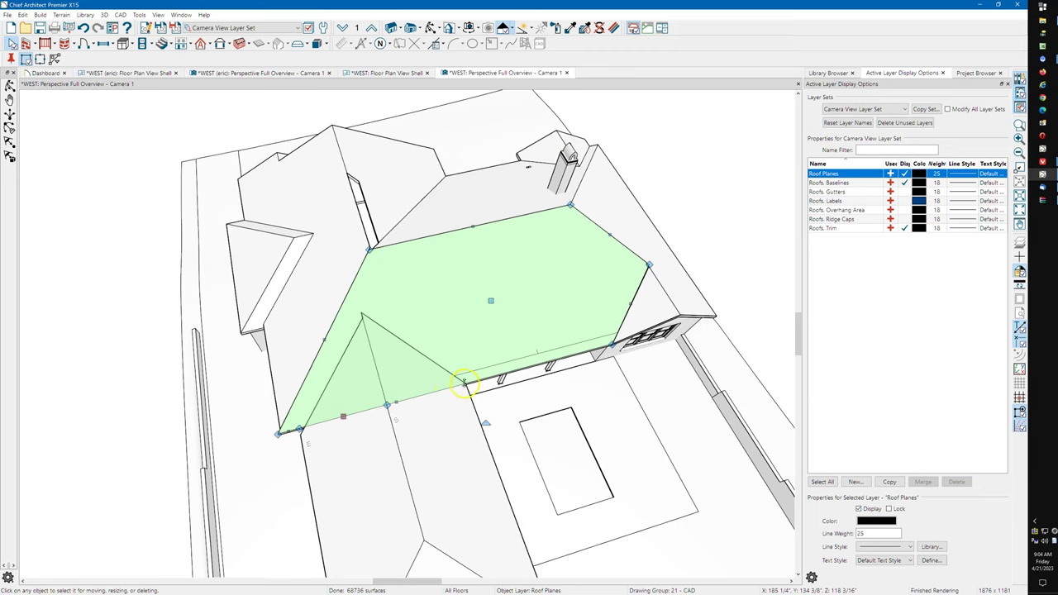
pyautogui.click(387, 405)
pyautogui.moveTo(388, 405); pyautogui.dragTo(366, 303)
# Step: Join the patio roof plane's outer notch edge to the long wing's outer roof plane
pyautogui.click(330, 389)
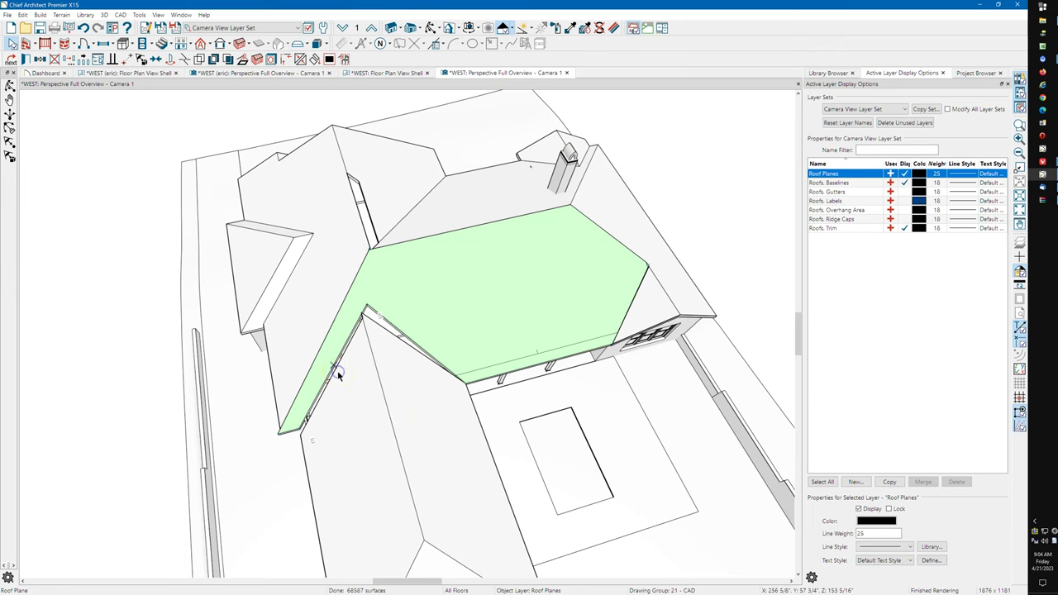
pyautogui.click(342, 374)
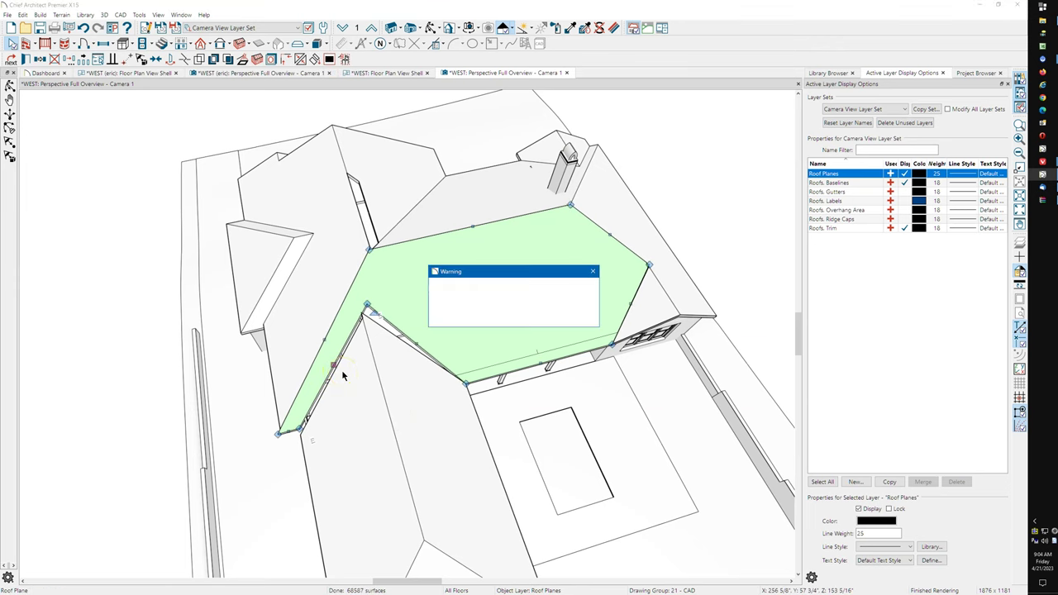
pyautogui.press('Return')
pyautogui.click(343, 373)
pyautogui.press('j')
pyautogui.click(367, 366)
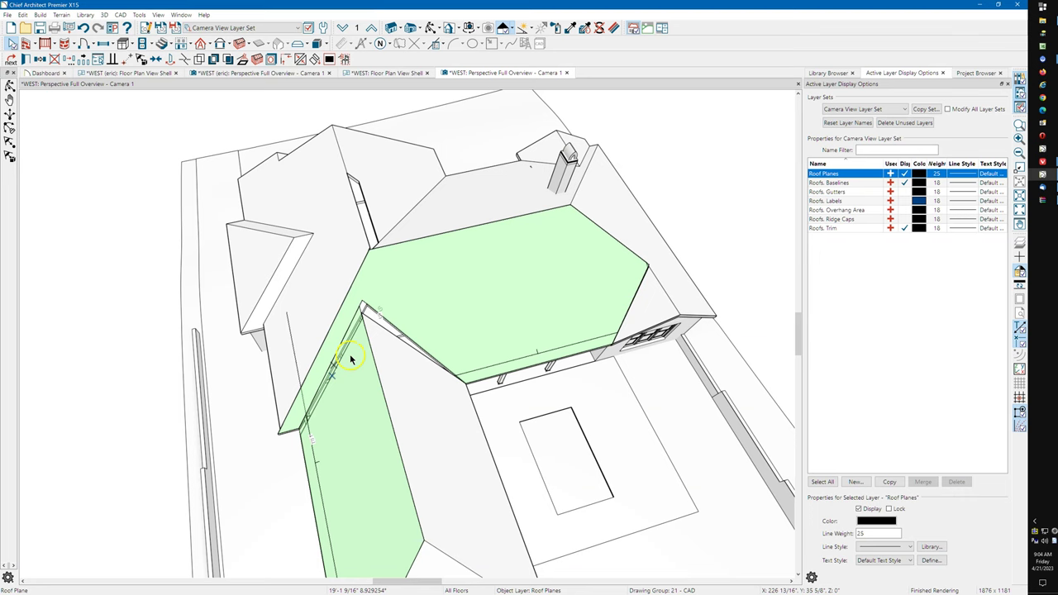
# Step: Join the upper edge of the long wing's patio-side roof plane to the patio roof plane's notch edge
pyautogui.click(405, 348)
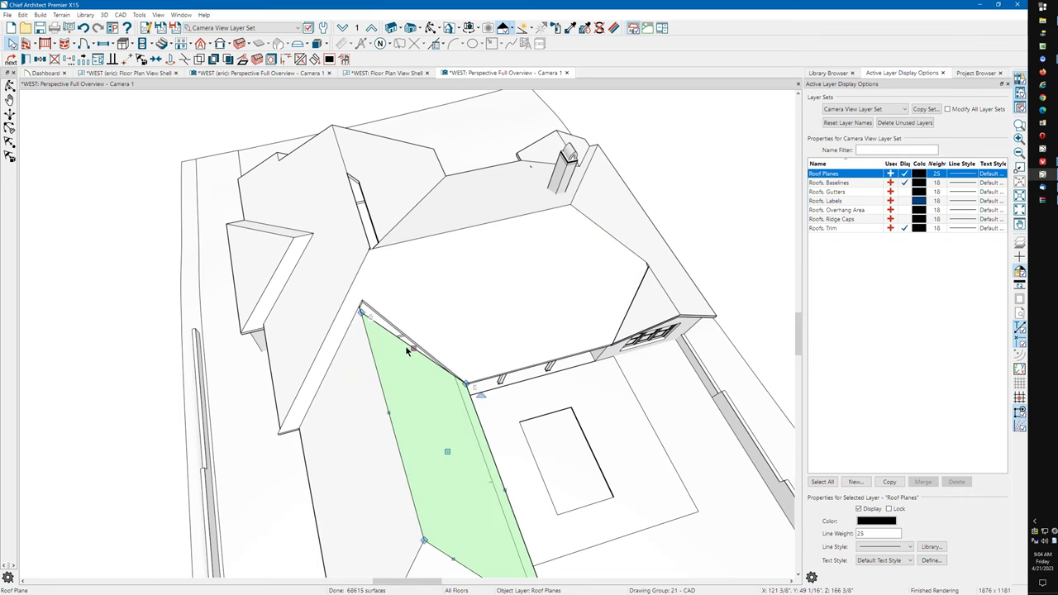
pyautogui.keyDown('shift'); pyautogui.click(409, 338); pyautogui.keyUp('shift')
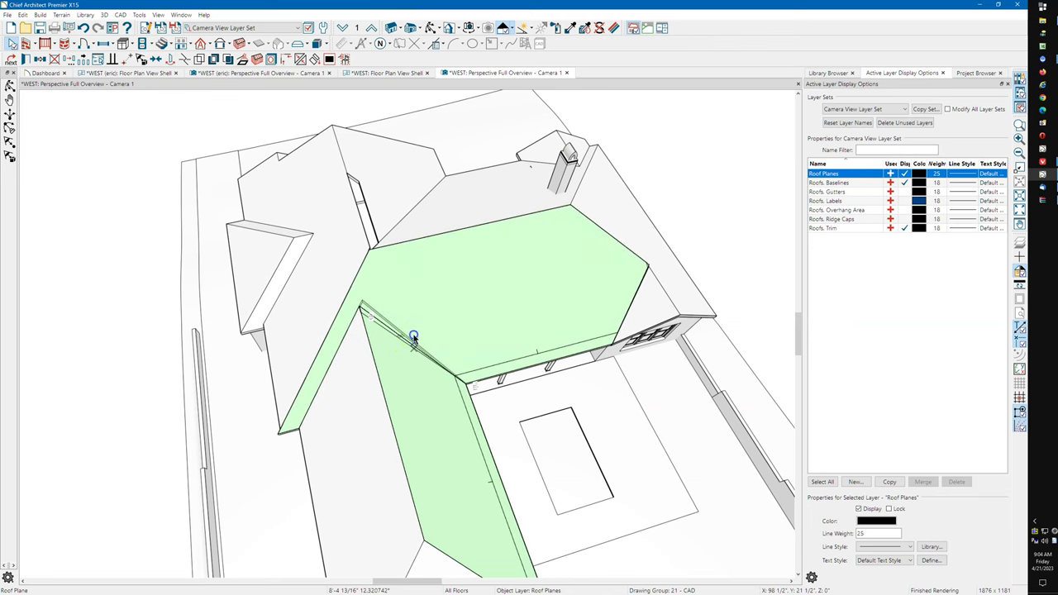
pyautogui.click(414, 338)
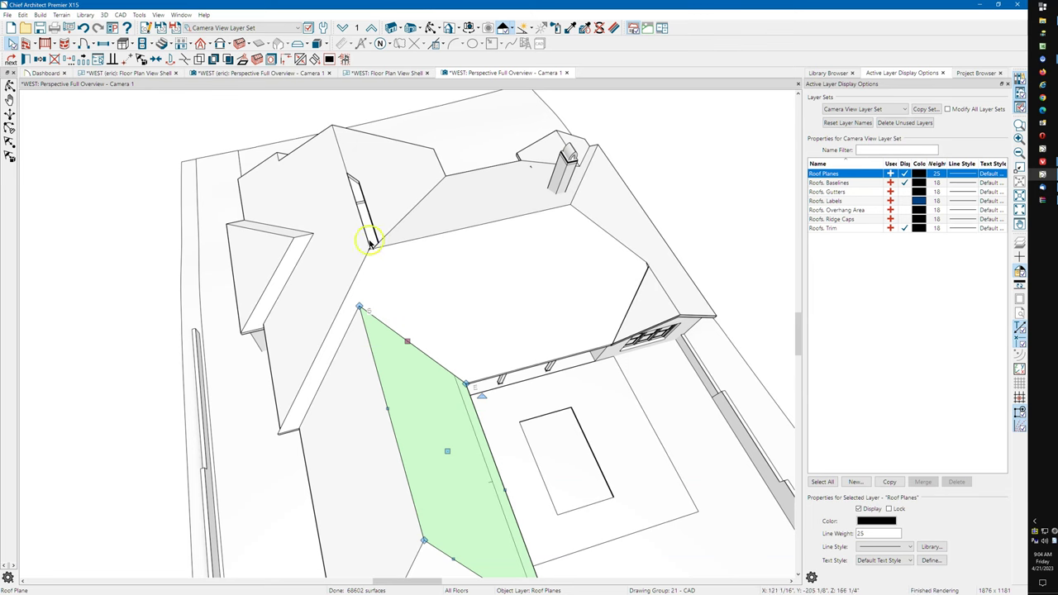
# Step: Straighten the ridge-side edge of the far main roof plane down to the valley corner, closing the notch beside the adjoining plane
pyautogui.click(359, 157)
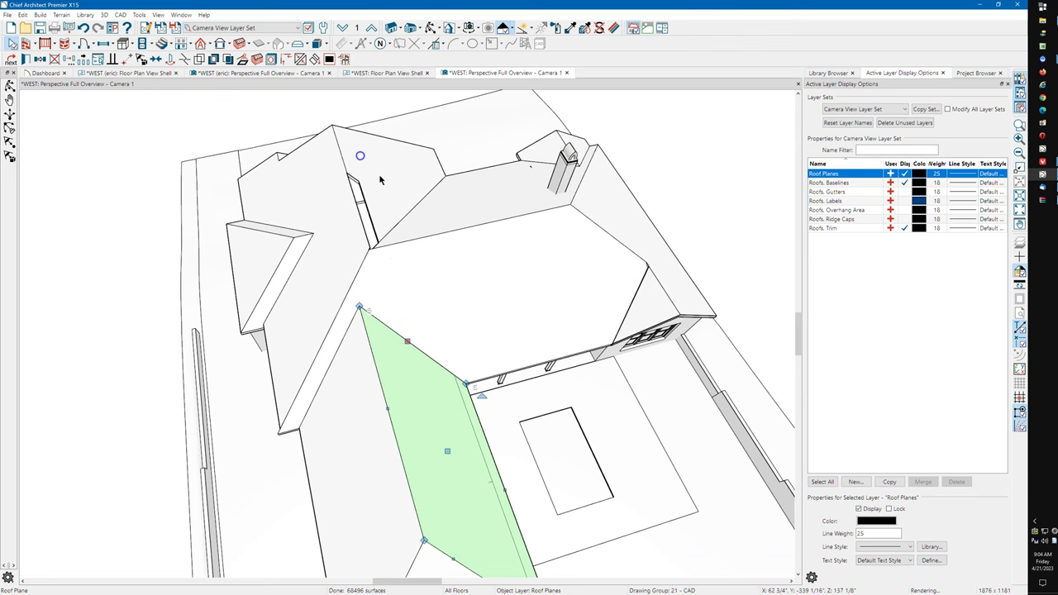
pyautogui.click(342, 153)
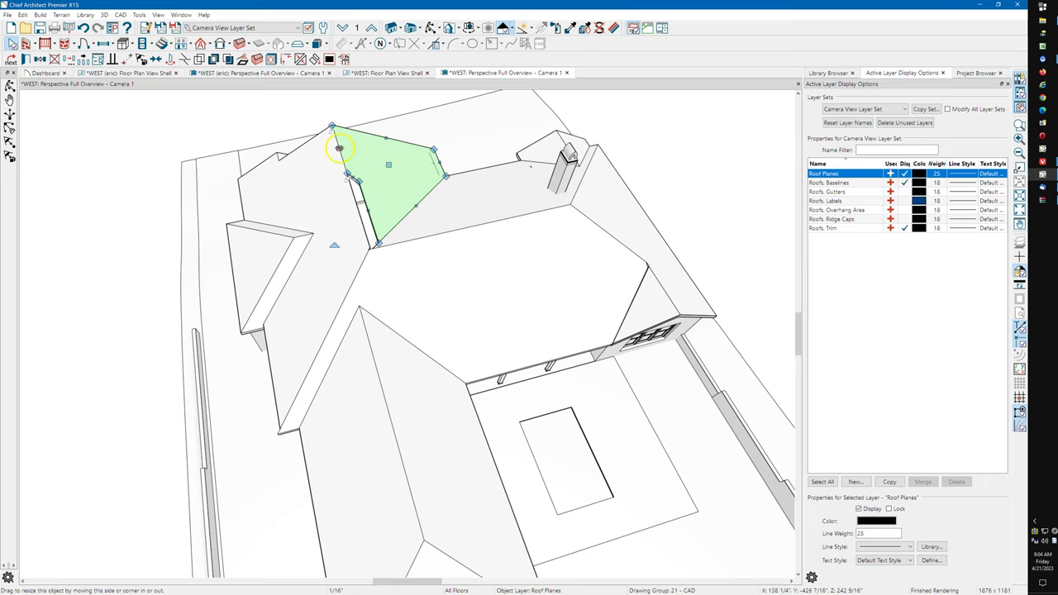
pyautogui.moveTo(339, 148); pyautogui.dragTo(384, 235)
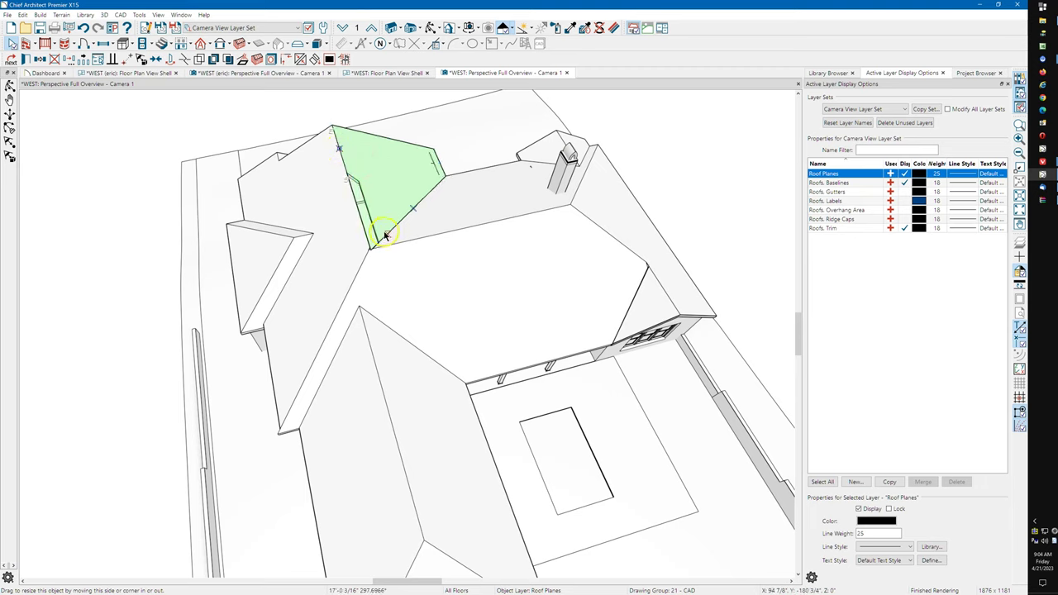
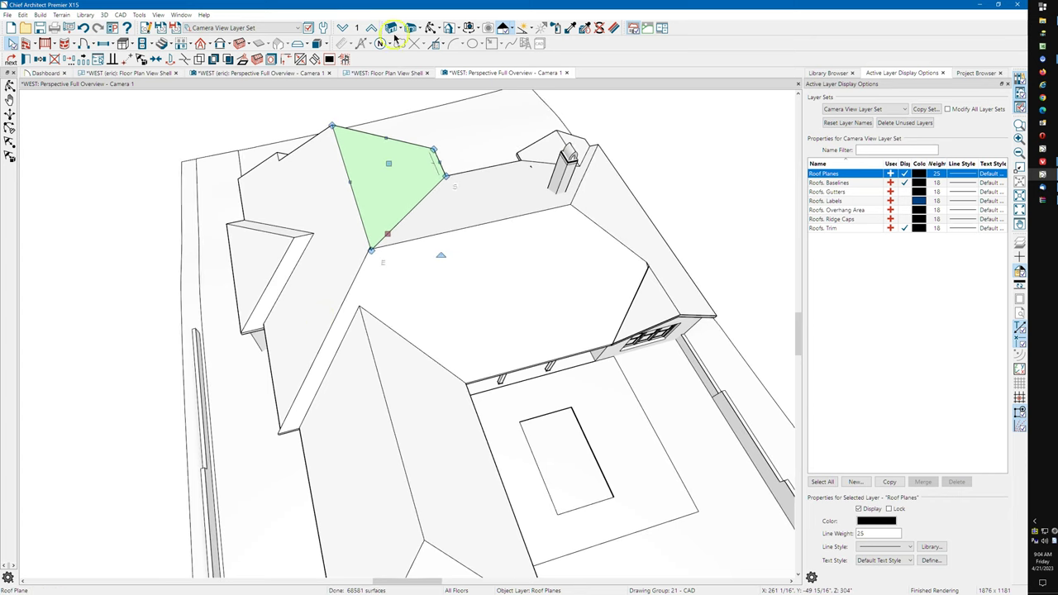
# Step: Join the small triangular gable roof plane's diagonal edge to the large adjacent patio roof plane
pyautogui.click(430, 28)
pyautogui.moveTo(350, 278); pyautogui.dragTo(442, 222)
pyautogui.scroll(5, 510, 224)
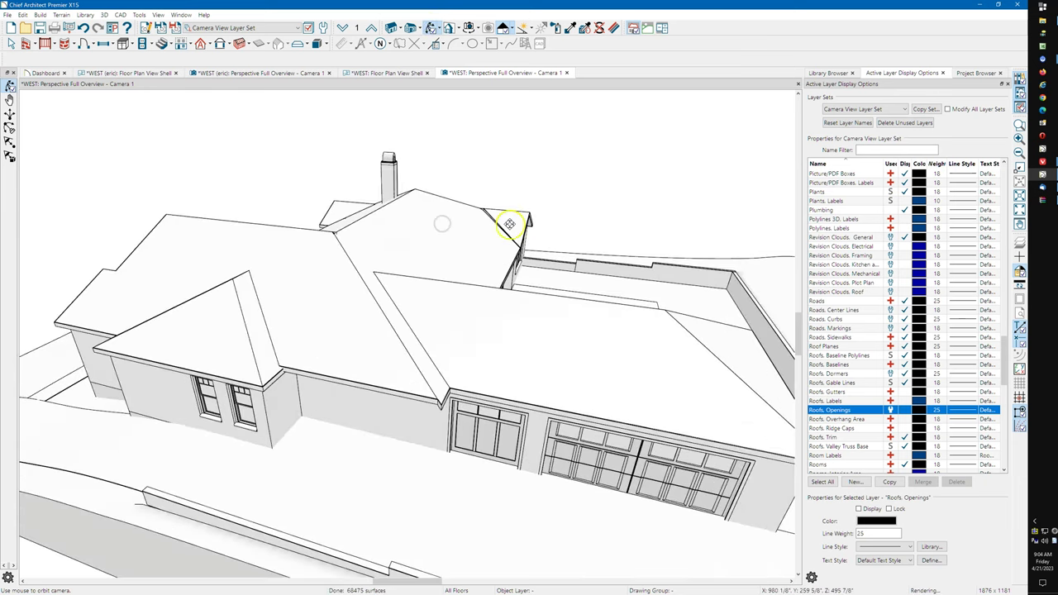
pyautogui.press('space')
pyautogui.click(508, 228)
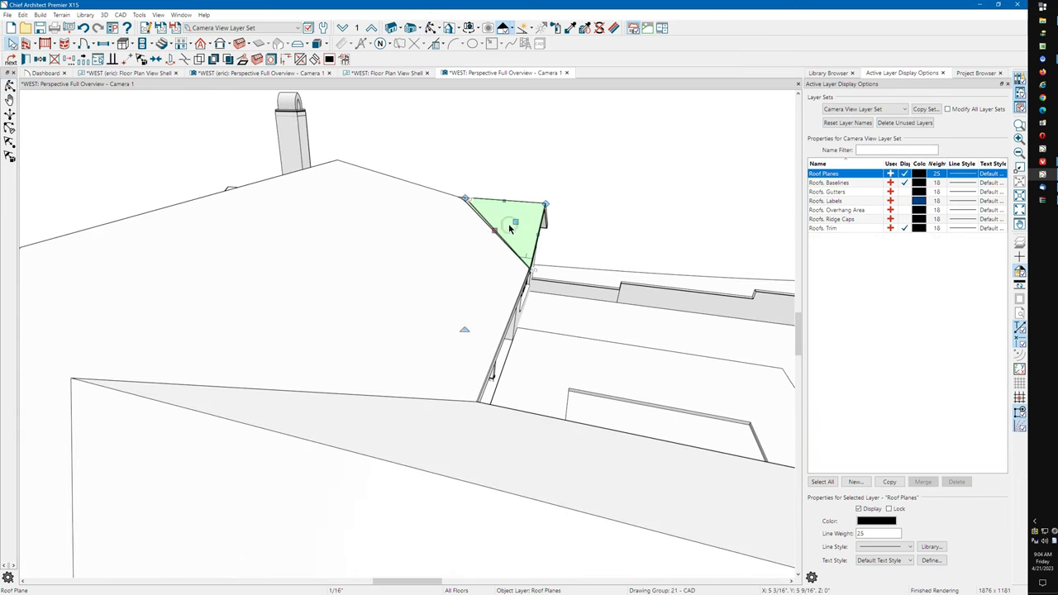
pyautogui.click(493, 232)
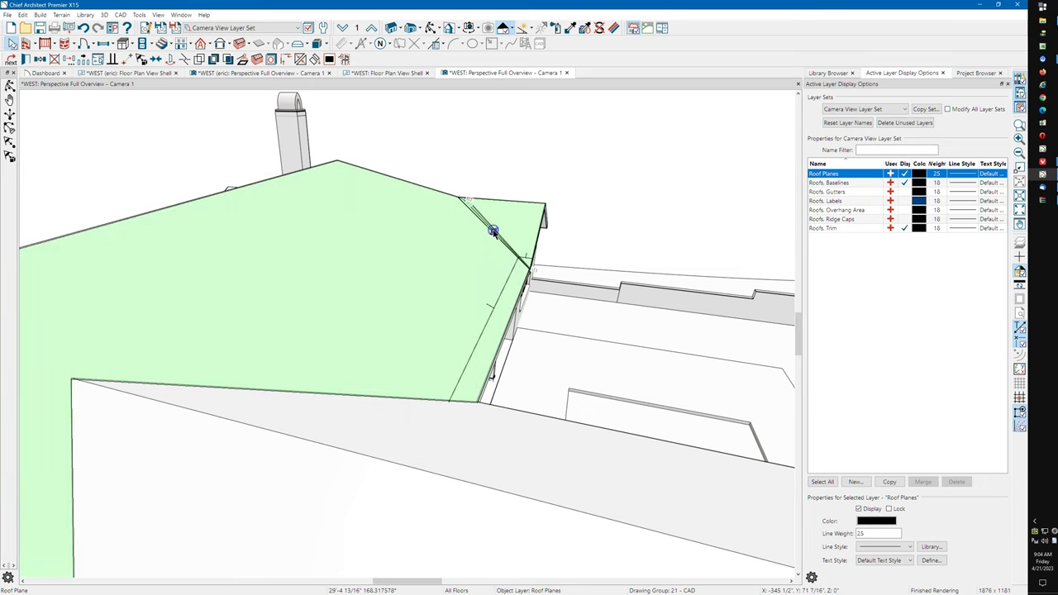
pyautogui.click(334, 273)
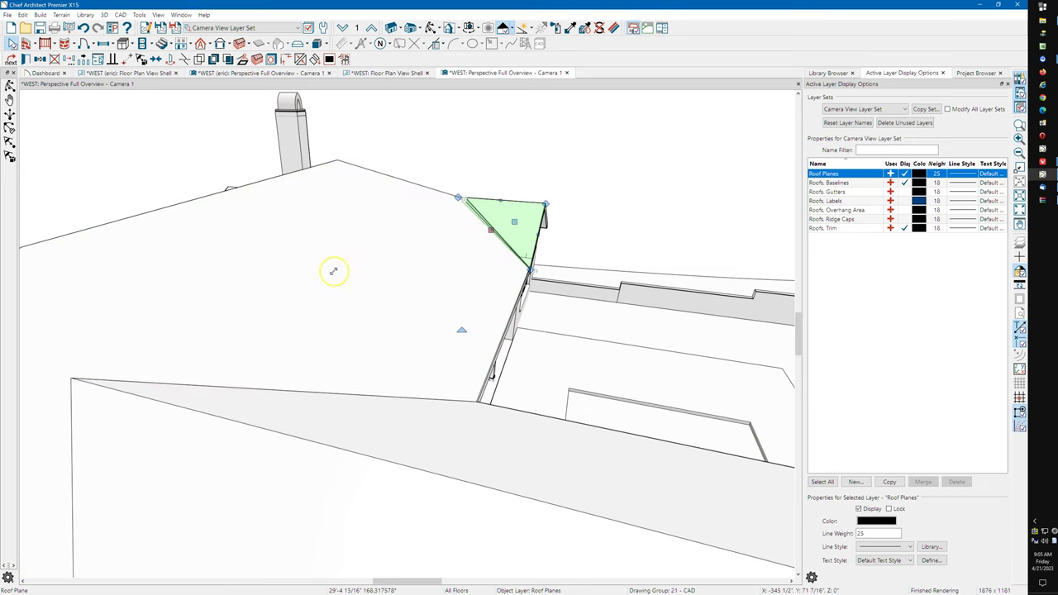
# Step: Examine the reworked roof from several angles, especially where the long garage wing's eave meets the main side roof plane
pyautogui.press('o')
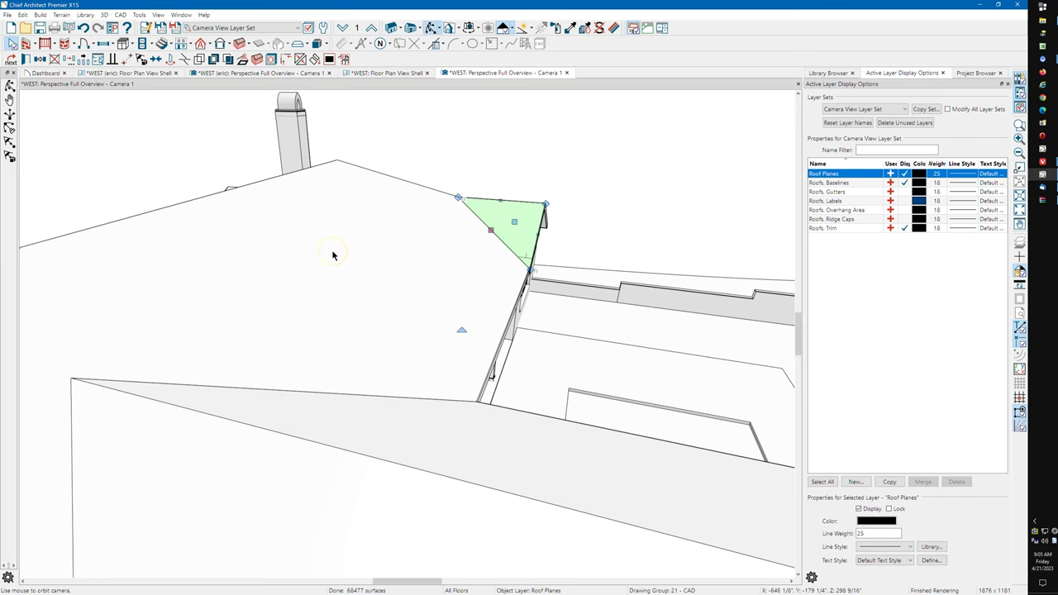
pyautogui.scroll(-2, 333, 254)
pyautogui.scroll(-2, 295, 255)
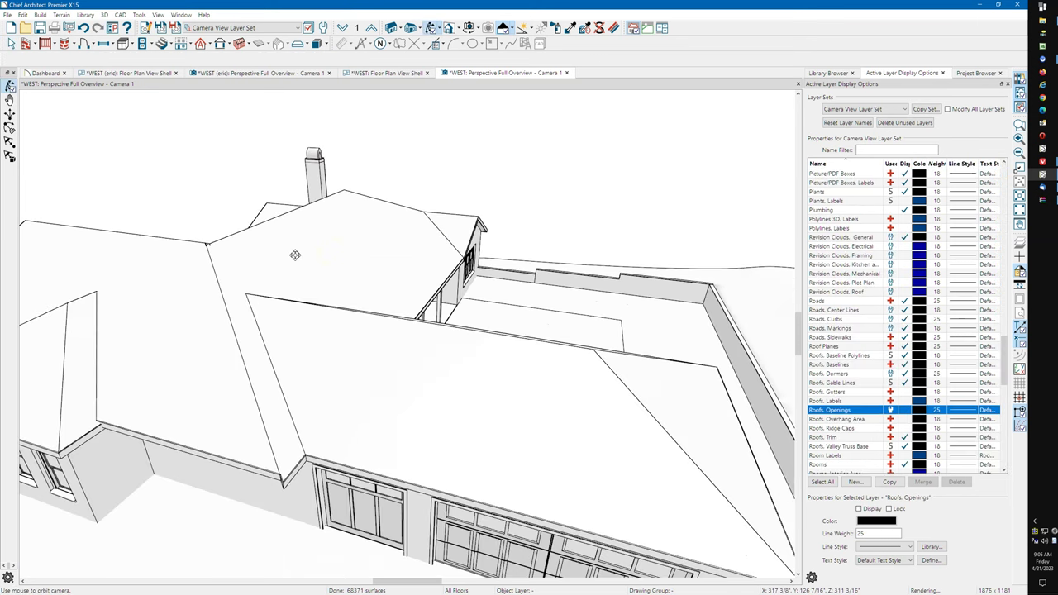
pyautogui.scroll(-2, 295, 255)
pyautogui.moveTo(307, 300); pyautogui.dragTo(280, 307)
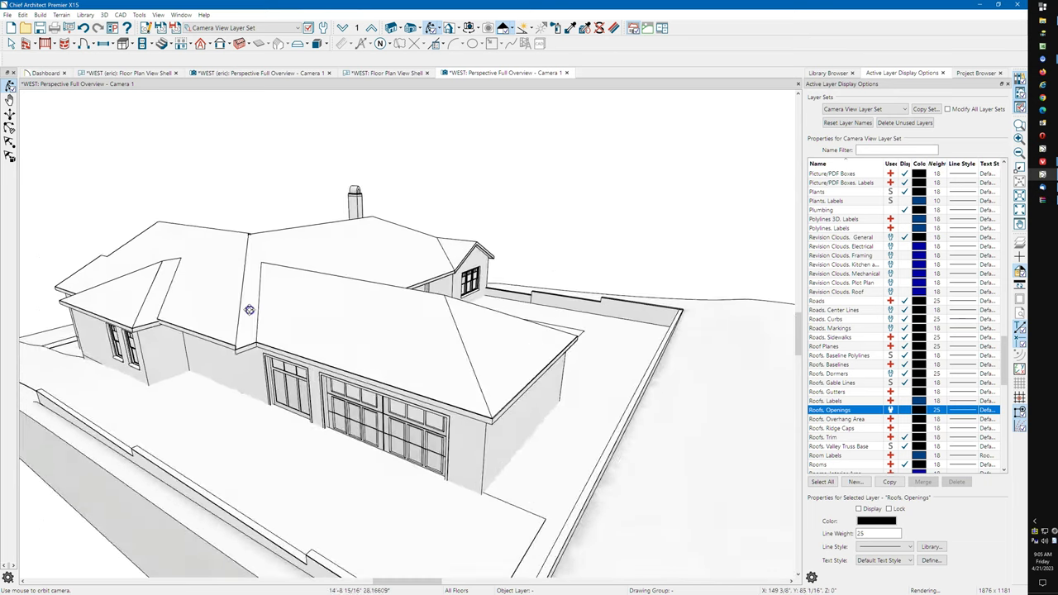
pyautogui.moveTo(248, 309); pyautogui.dragTo(283, 279)
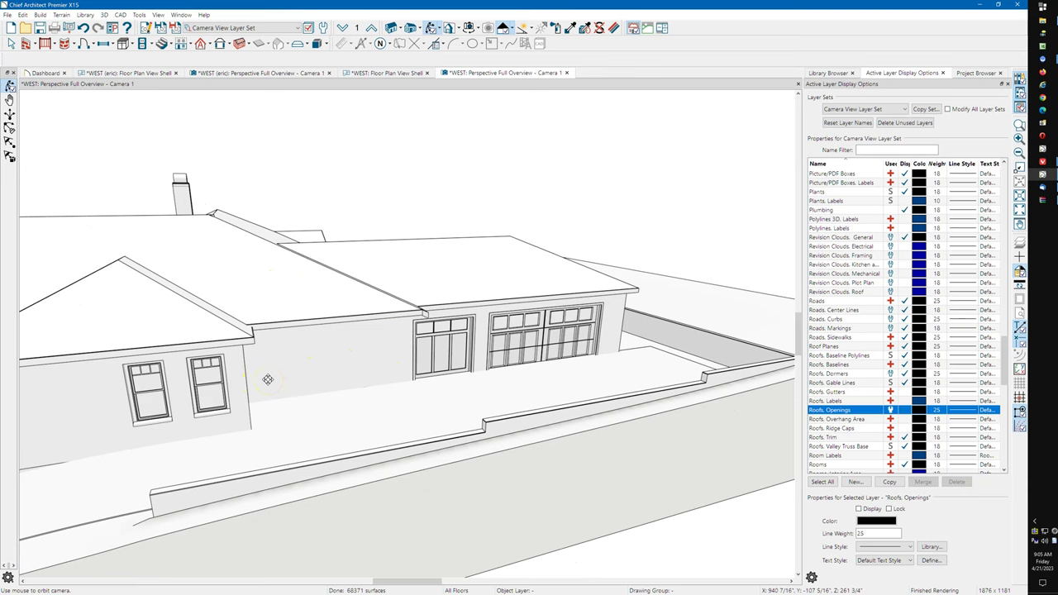
pyautogui.moveTo(443, 415); pyautogui.dragTo(477, 447)
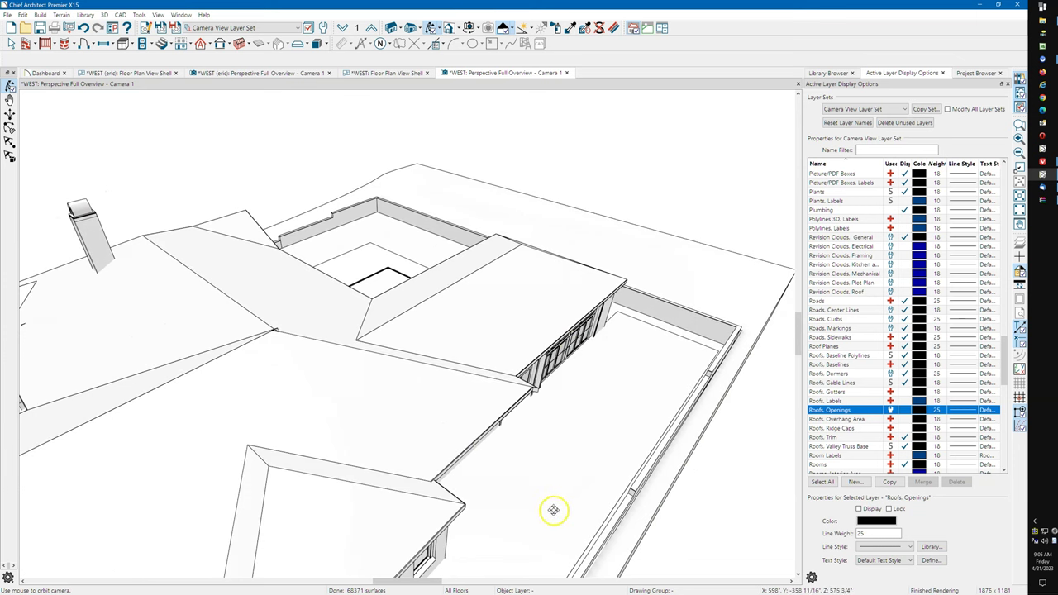
pyautogui.moveTo(568, 493); pyautogui.dragTo(606, 442)
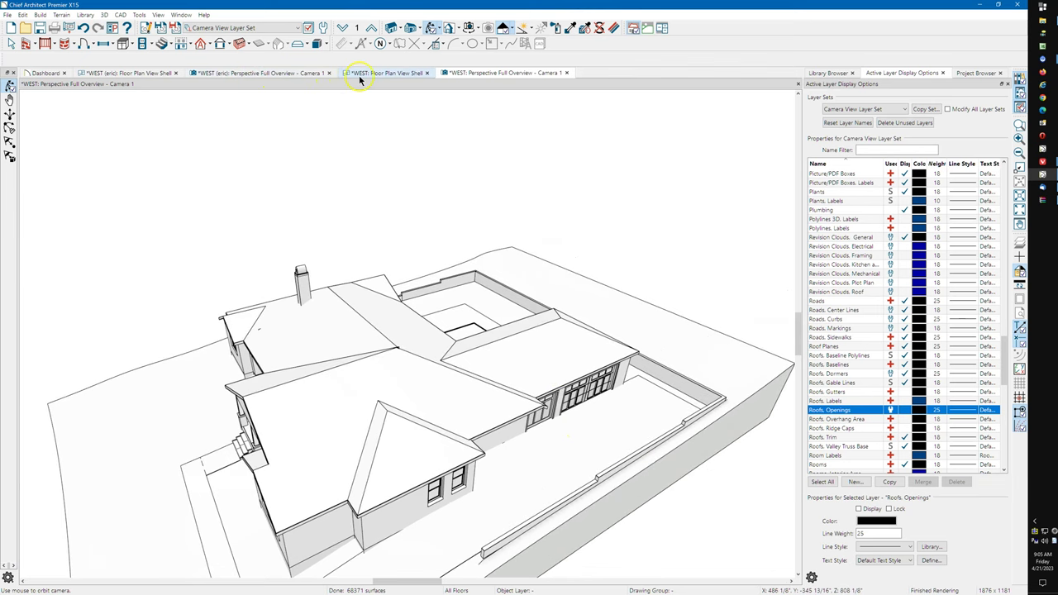
# Step: In the WEST floor plan, pull the main side roof plane's eave in line with the long wing's eave and square off its upper end
pyautogui.click(360, 76)
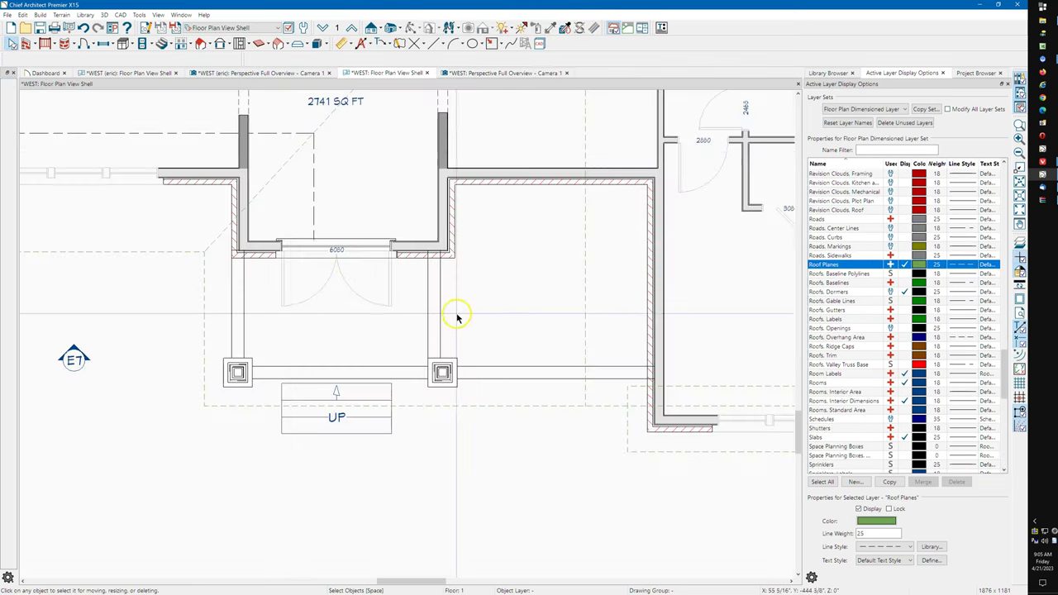
pyautogui.scroll(-5, 184, 359)
pyautogui.moveTo(560, 311); pyautogui.dragTo(485, 453, button='middle')
pyautogui.scroll(3, 455, 182)
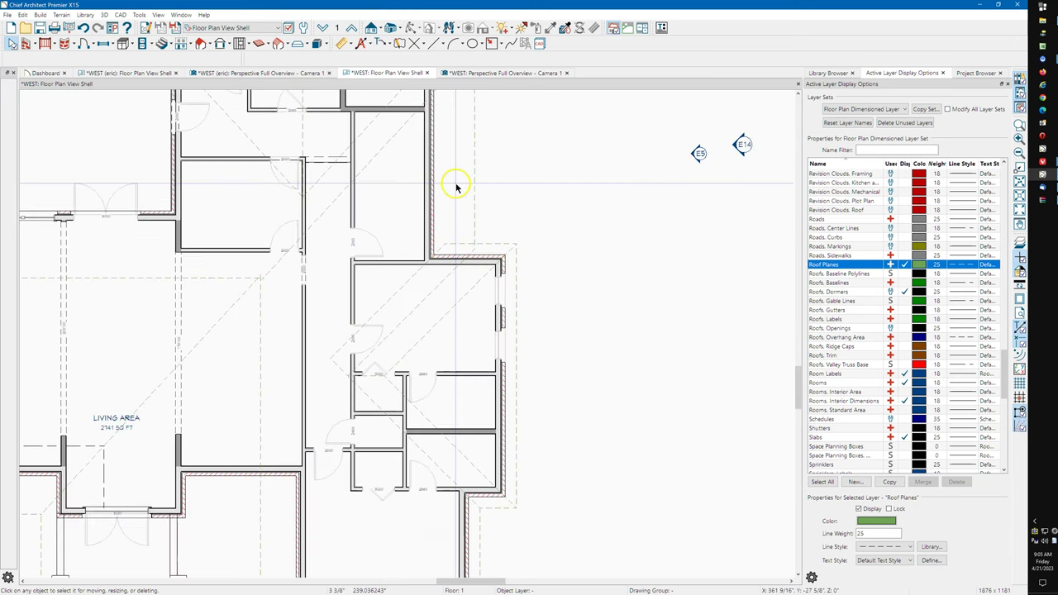
pyautogui.moveTo(454, 182); pyautogui.dragTo(455, 323, button='middle')
pyautogui.scroll(1, 466, 323)
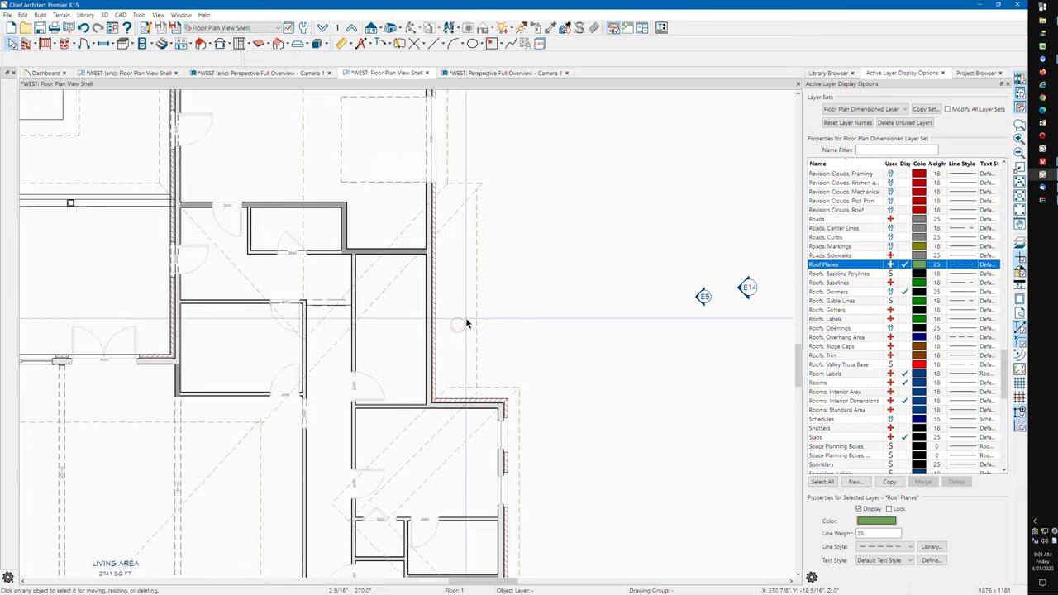
pyautogui.click(476, 234)
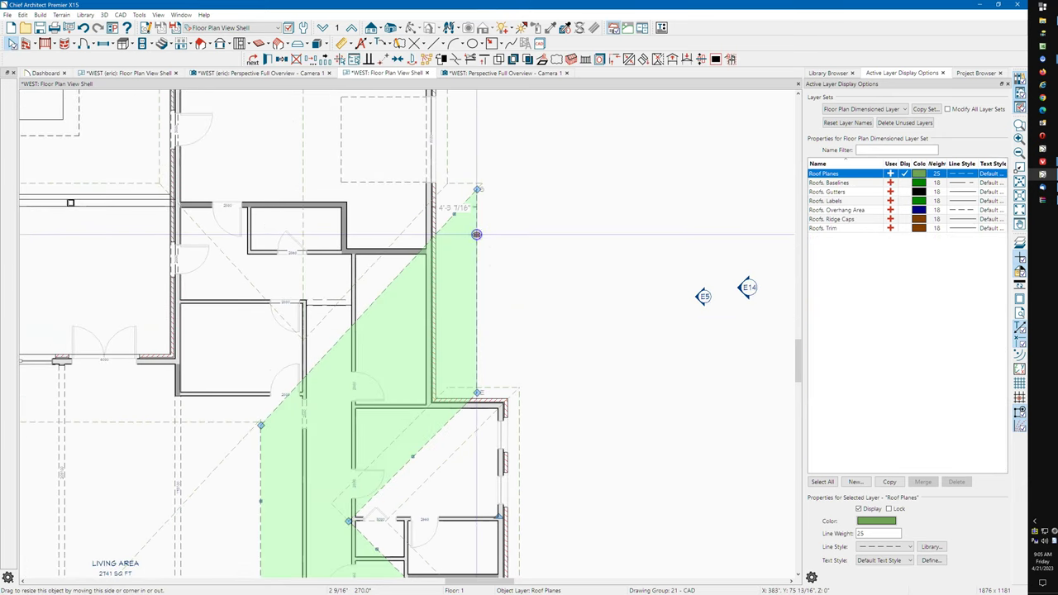
pyautogui.moveTo(476, 234); pyautogui.dragTo(438, 252)
pyautogui.scroll(5, 460, 184)
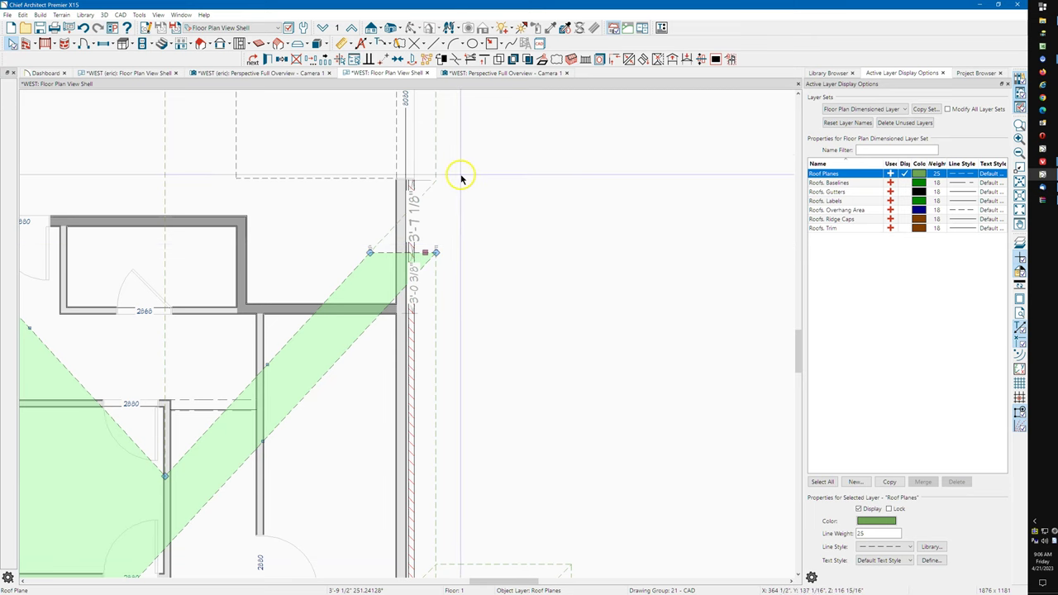
# Step: Break the diagonal edge of the long wing's outer roof plane near its eave and pull the eave corner straight down level with the break
pyautogui.click(436, 157)
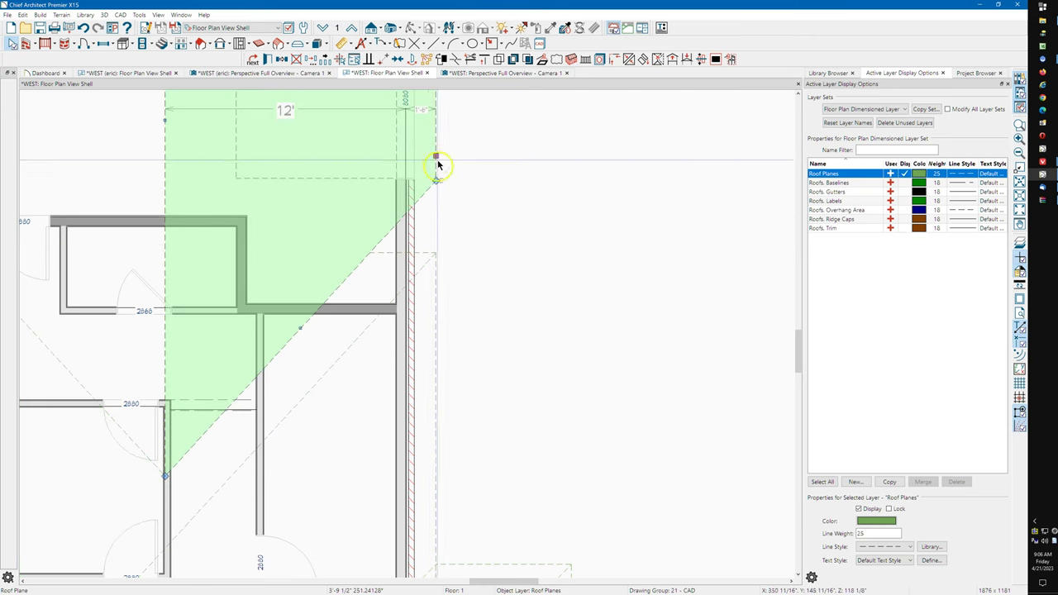
pyautogui.click(416, 229)
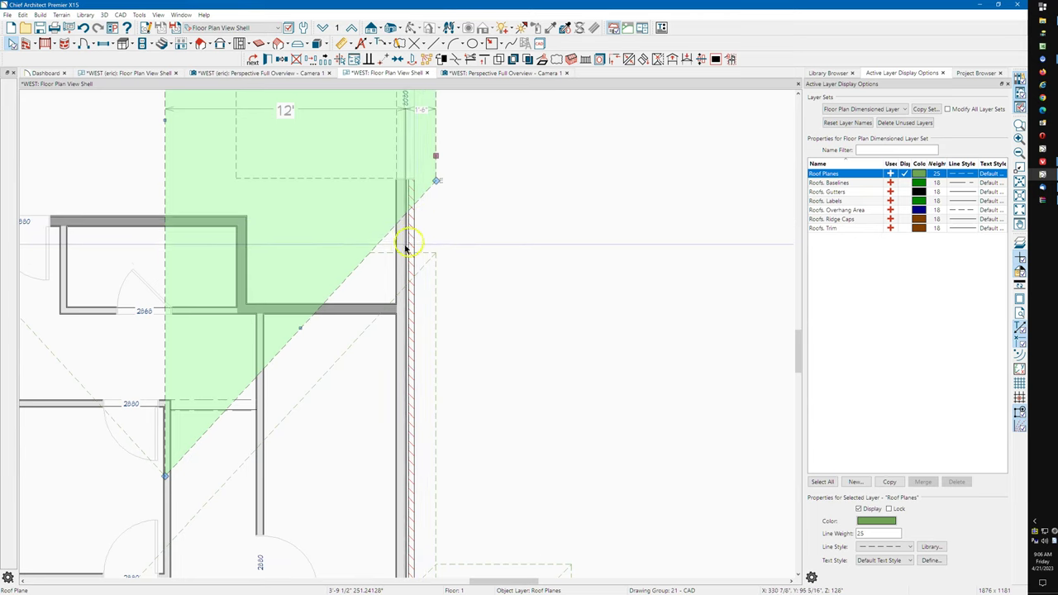
pyautogui.click(366, 264)
pyautogui.moveTo(366, 266); pyautogui.dragTo(340, 286)
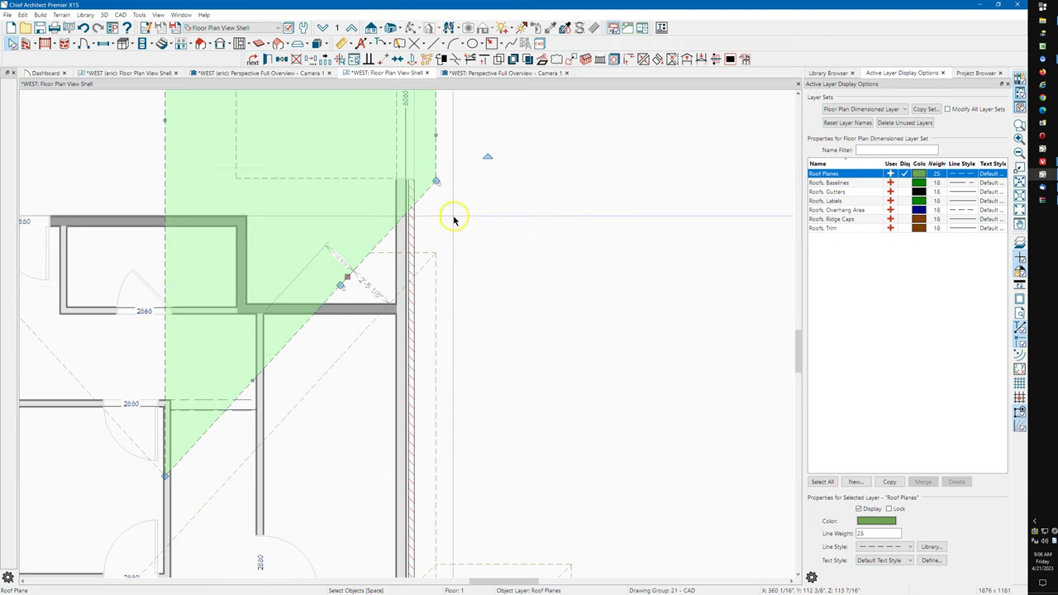
pyautogui.moveTo(438, 180); pyautogui.dragTo(437, 285)
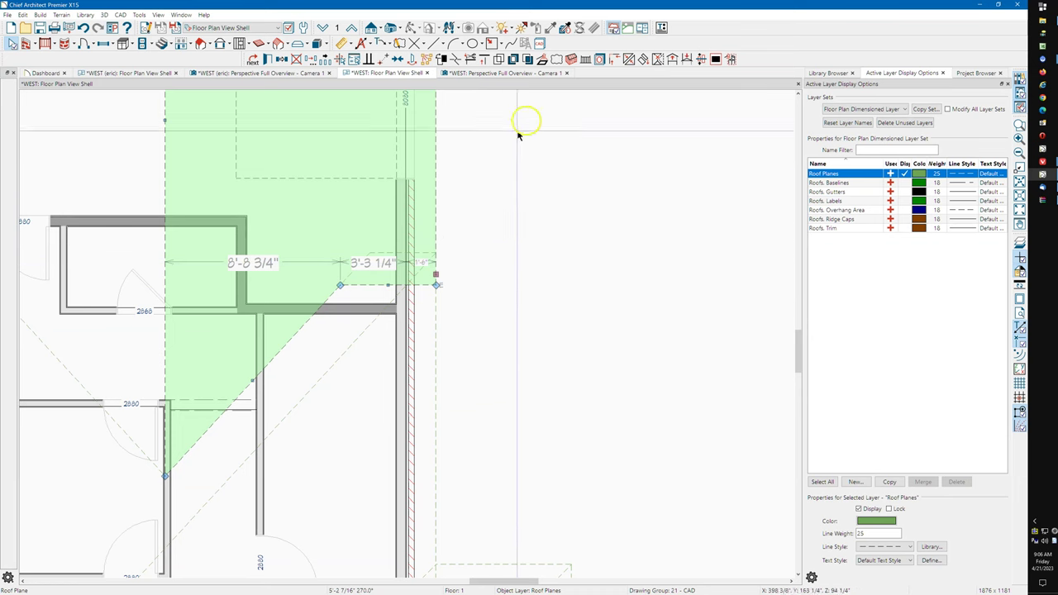
# Step: In the plan, pull the long inner diagonal edge of the side bump-out's upper roof plane to the main eave's end, narrowing it to about 2'-5"
pyautogui.click(520, 72)
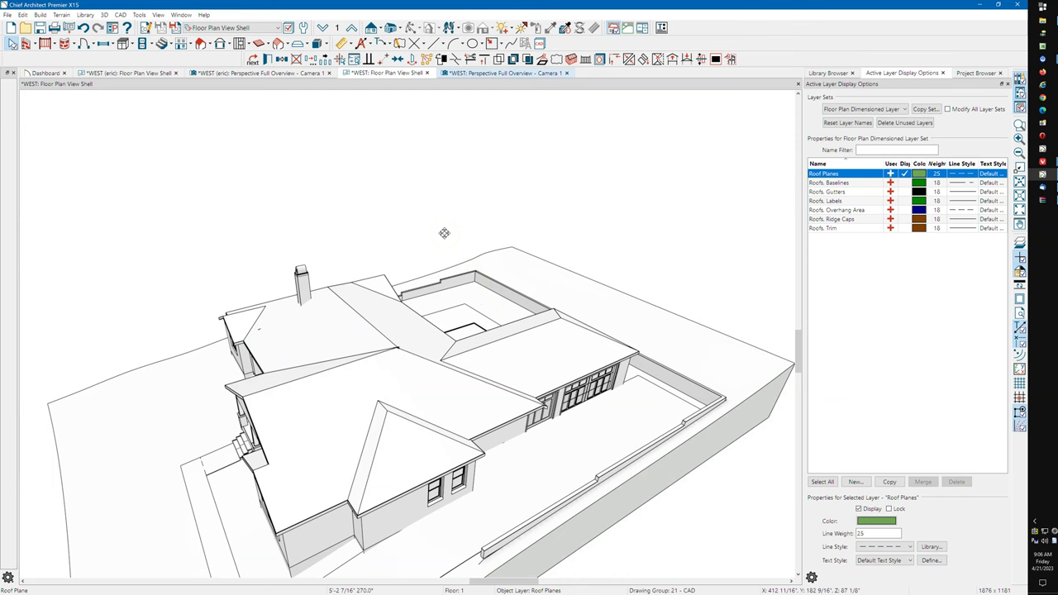
pyautogui.moveTo(488, 385); pyautogui.dragTo(415, 350)
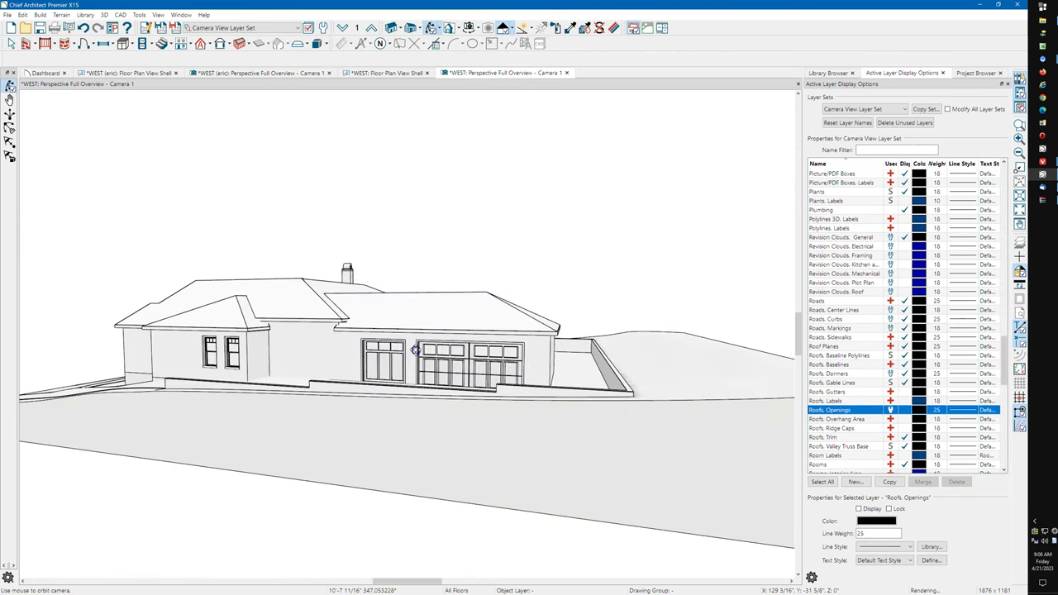
pyautogui.moveTo(338, 344); pyautogui.dragTo(256, 338)
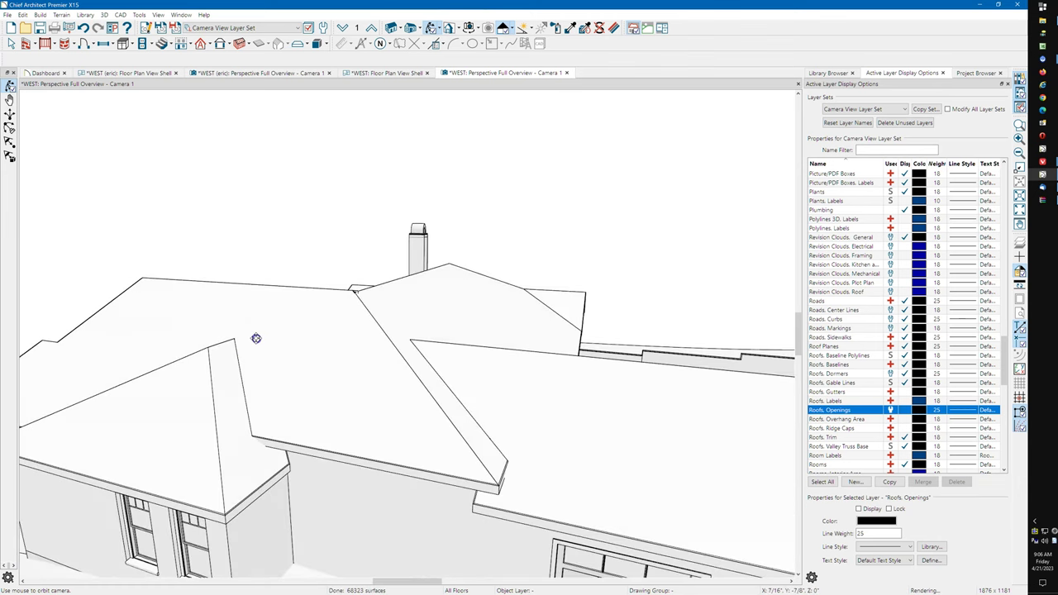
pyautogui.press('space')
pyautogui.click(222, 405)
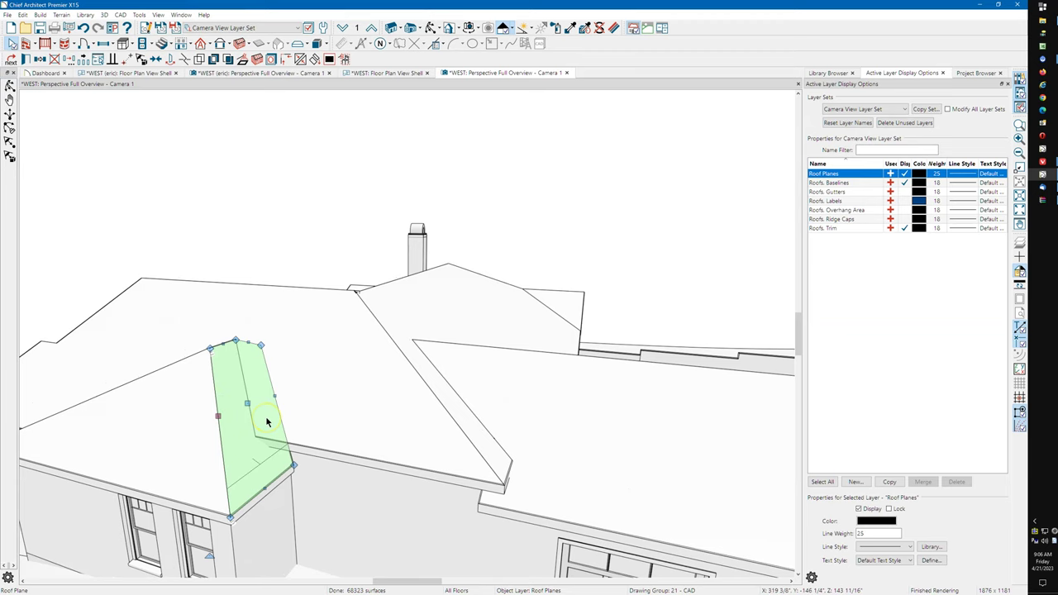
pyautogui.click(398, 73)
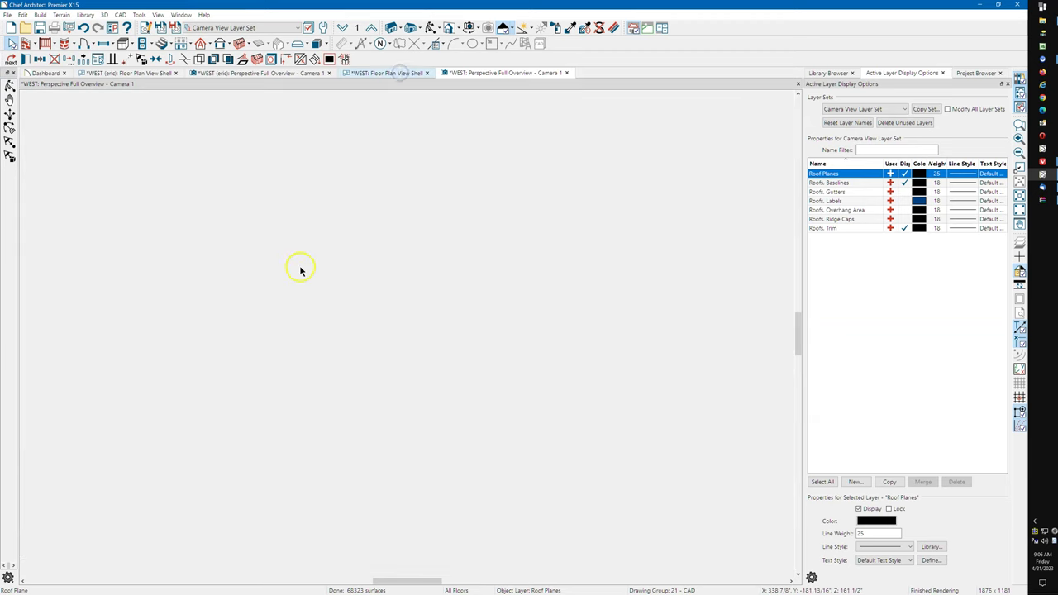
pyautogui.scroll(-6, 436, 219)
pyautogui.scroll(-2, 440, 213)
pyautogui.moveTo(446, 256); pyautogui.dragTo(457, 217, button='middle')
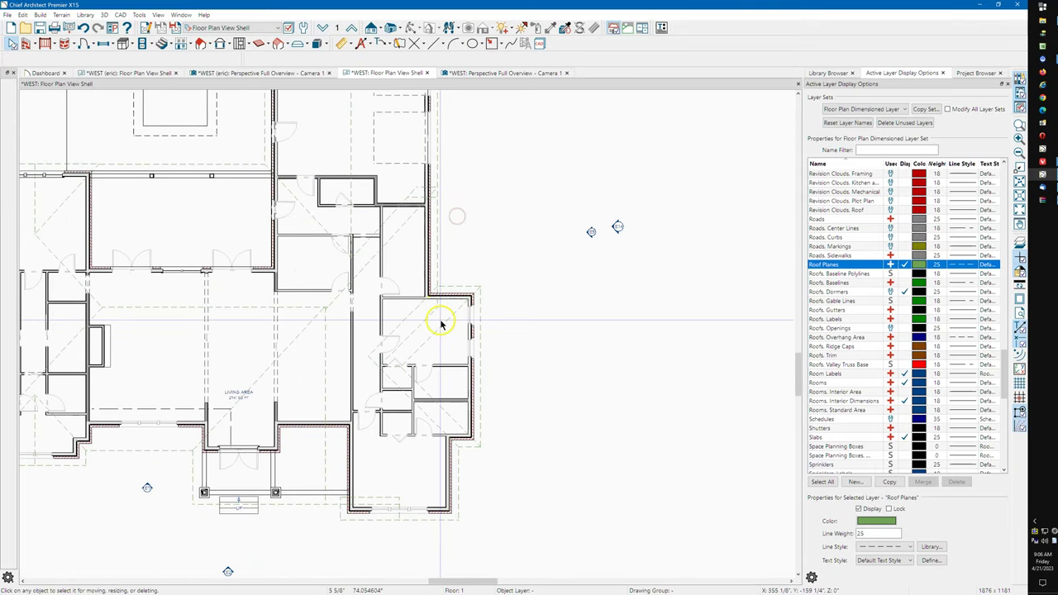
pyautogui.click(447, 324)
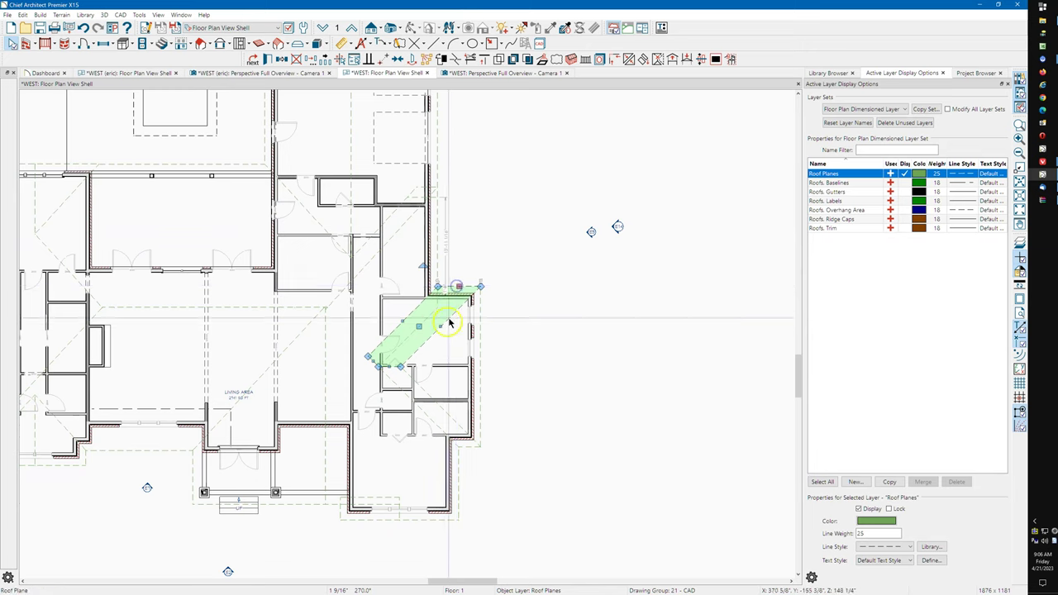
pyautogui.scroll(5, 446, 324)
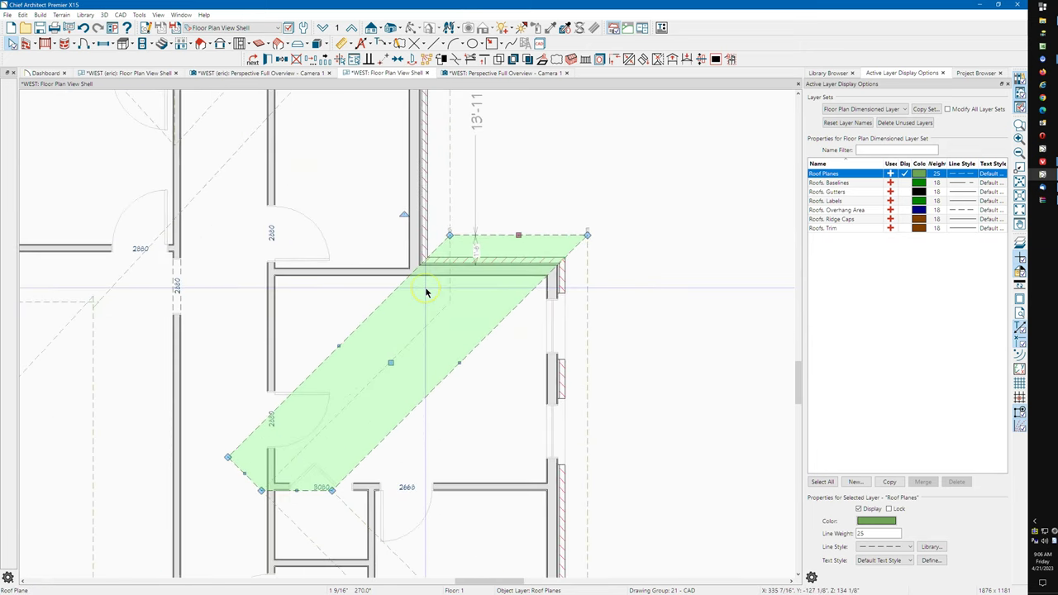
pyautogui.scroll(3, 427, 291)
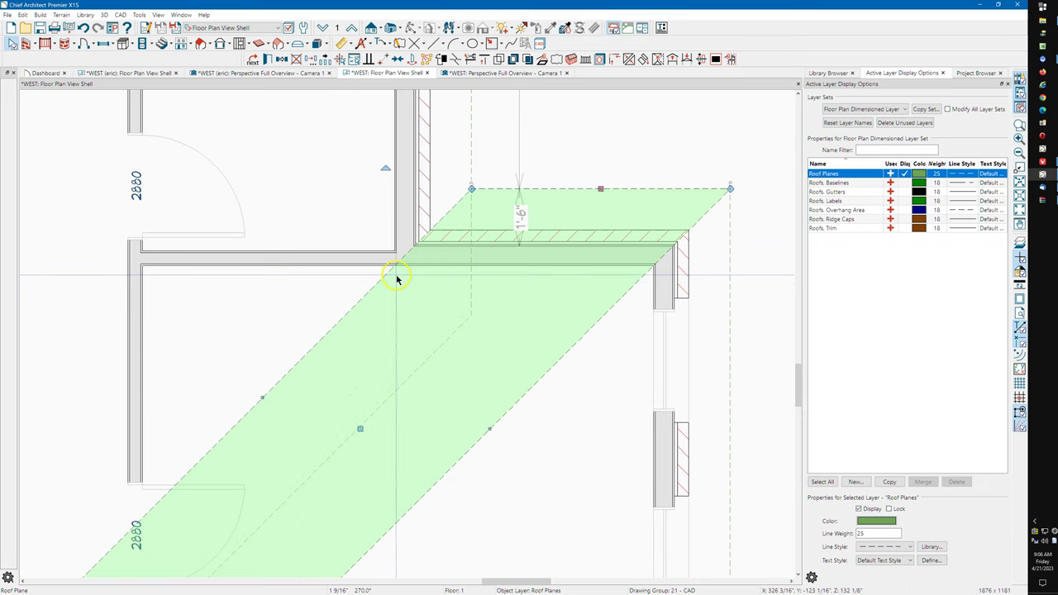
pyautogui.moveTo(261, 398); pyautogui.dragTo(385, 403)
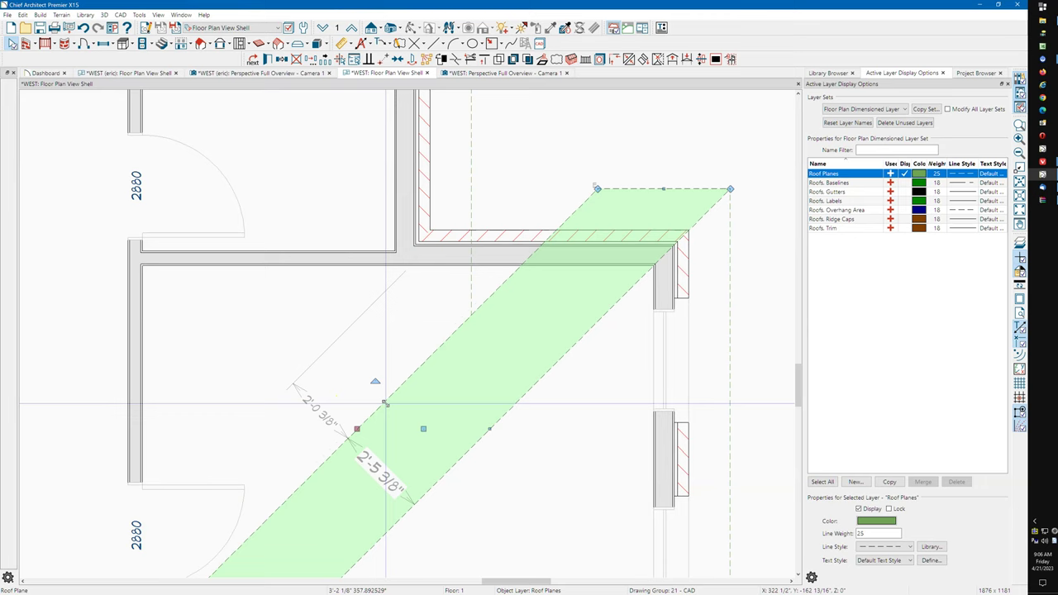
# Step: Break the bump-out plane's inner diagonal edge at the main eave's end and move its upper corner in line with that eave
pyautogui.click(509, 308)
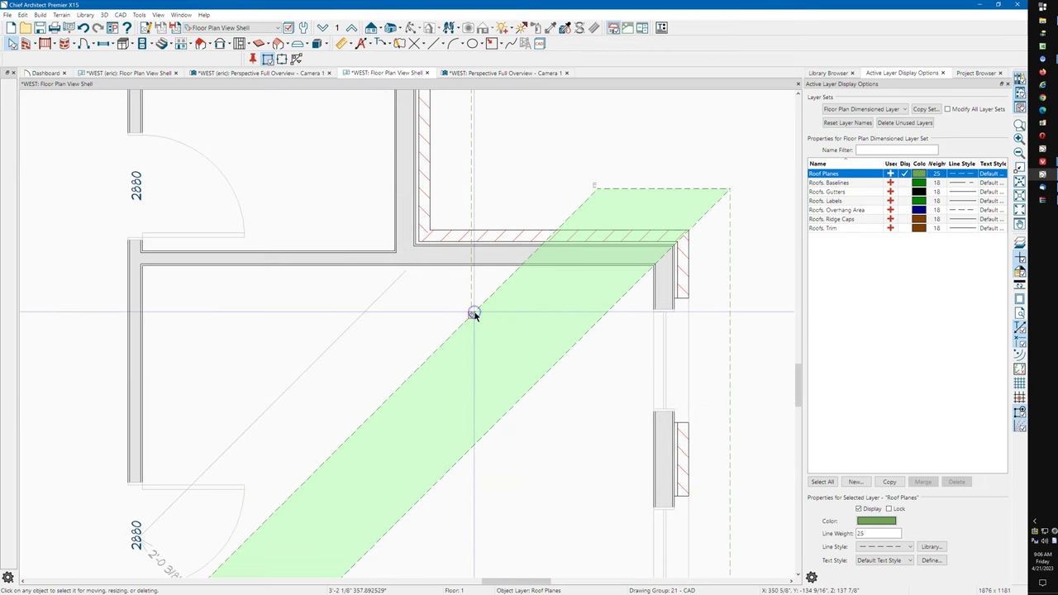
pyautogui.click(540, 204)
pyautogui.moveTo(597, 190); pyautogui.dragTo(475, 190)
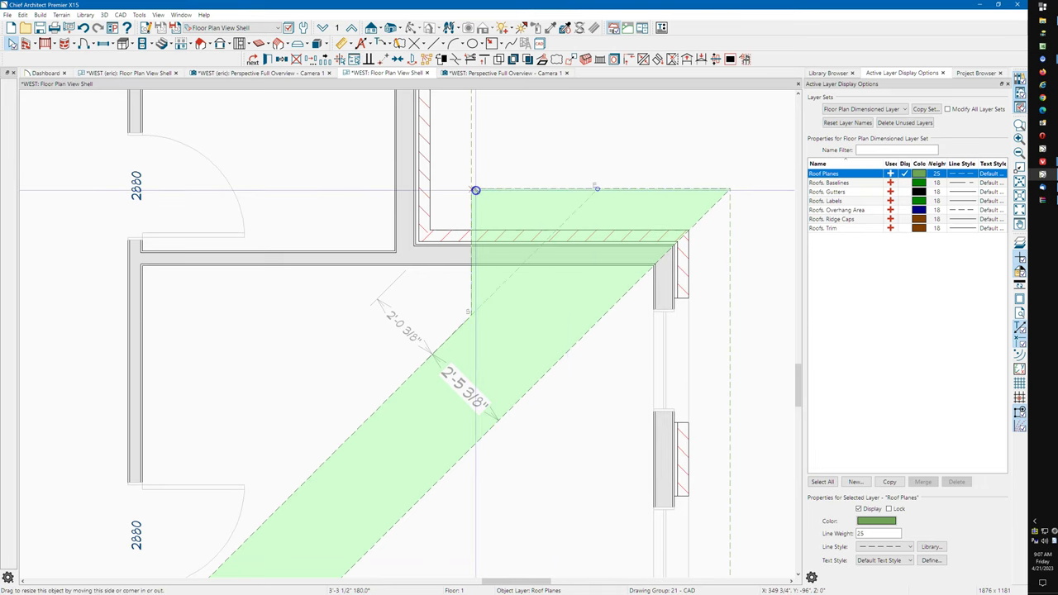
# Step: In the plan, move the short vertical inner edge of the bump-out's upper roof plane in line with the adjacent brick wall face
pyautogui.moveTo(470, 193); pyautogui.dragTo(378, 223)
pyautogui.scroll(-3, 465, 191)
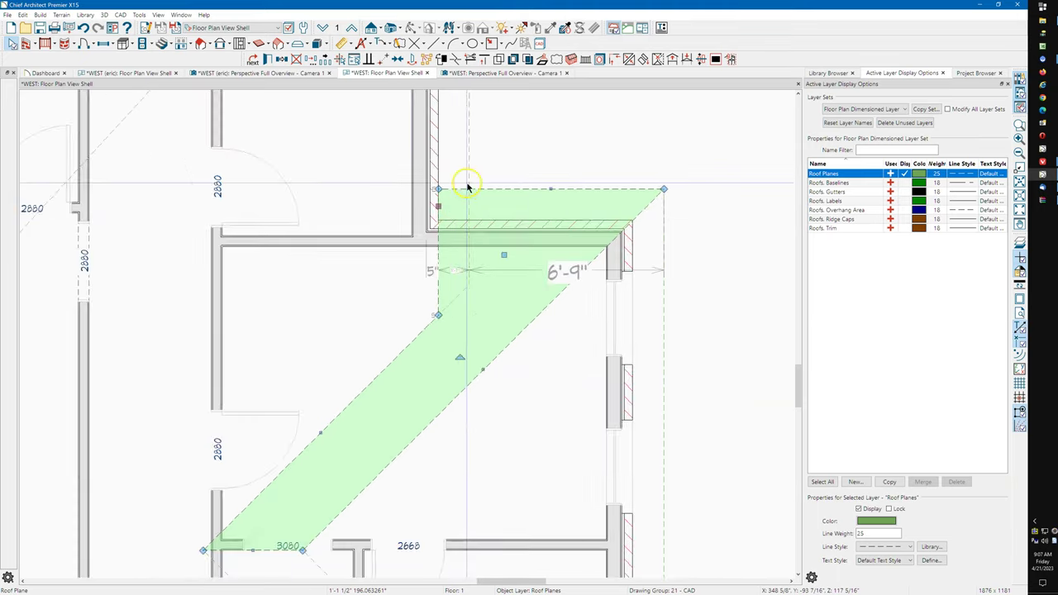
pyautogui.scroll(-1, 467, 188)
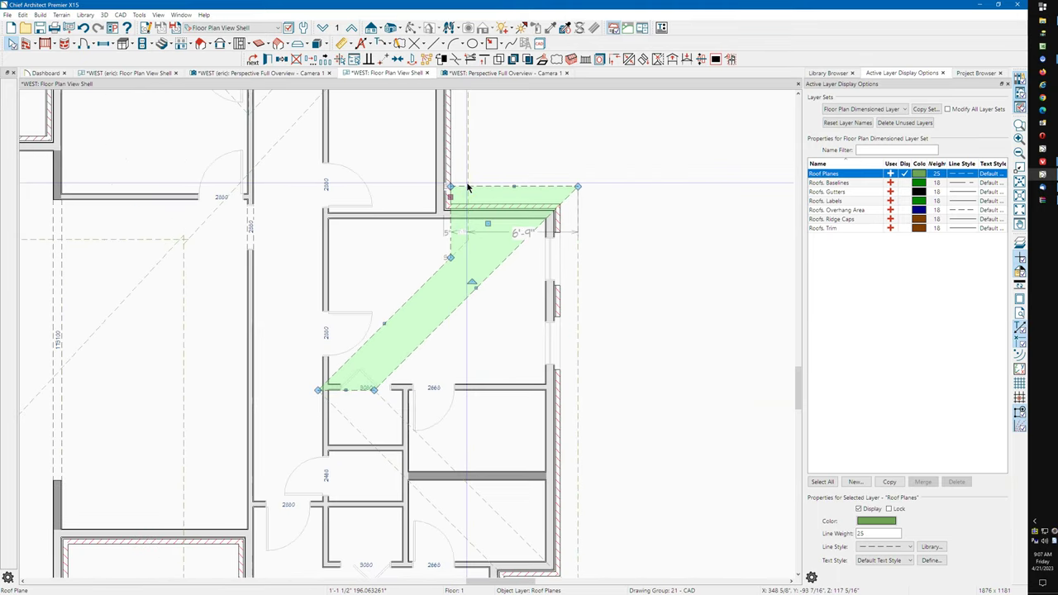
pyautogui.click(467, 74)
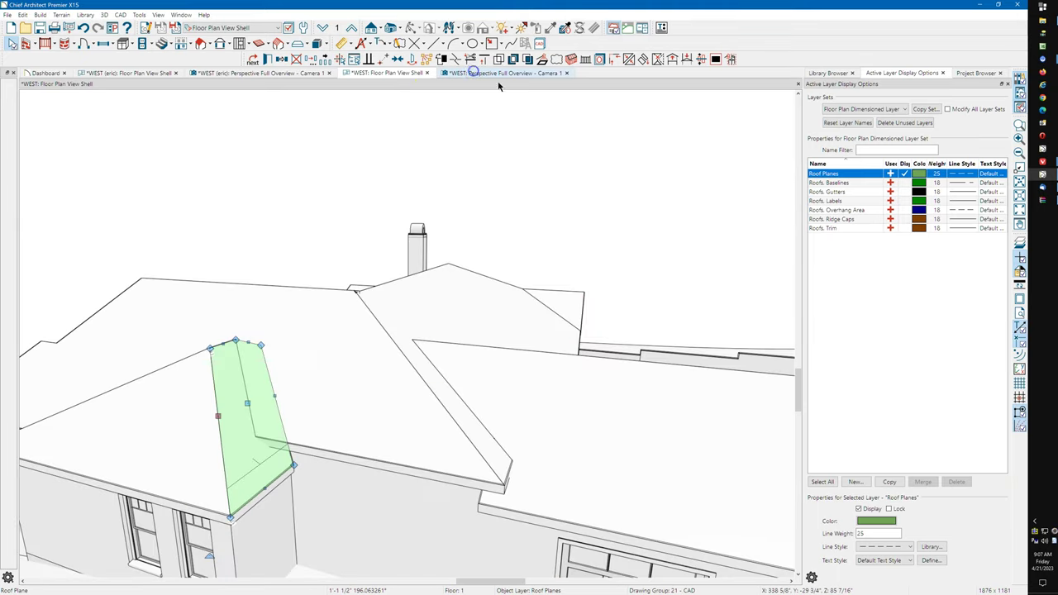
pyautogui.click(522, 172)
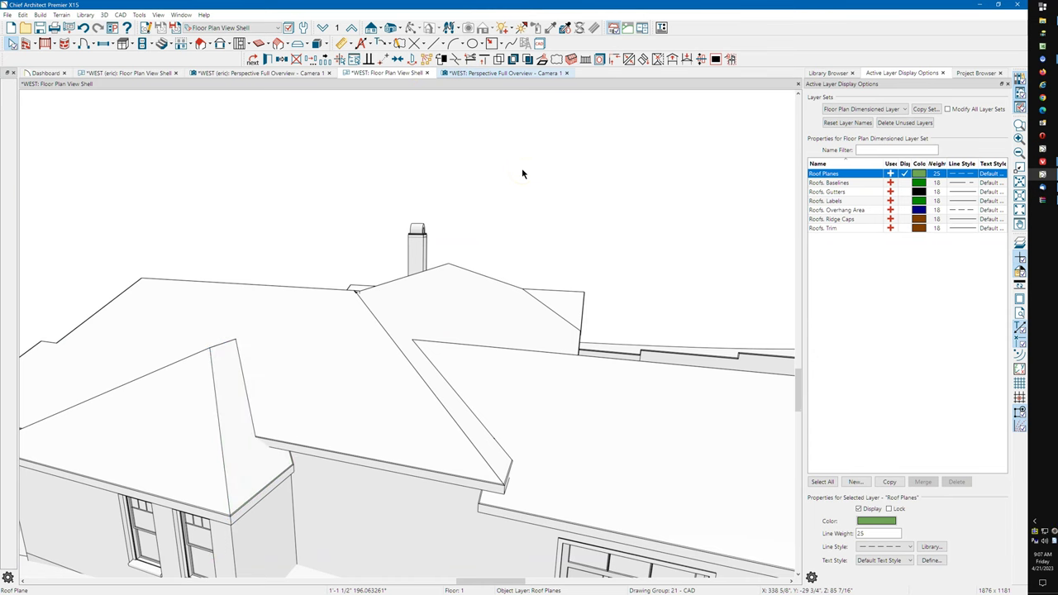
pyautogui.click(522, 186)
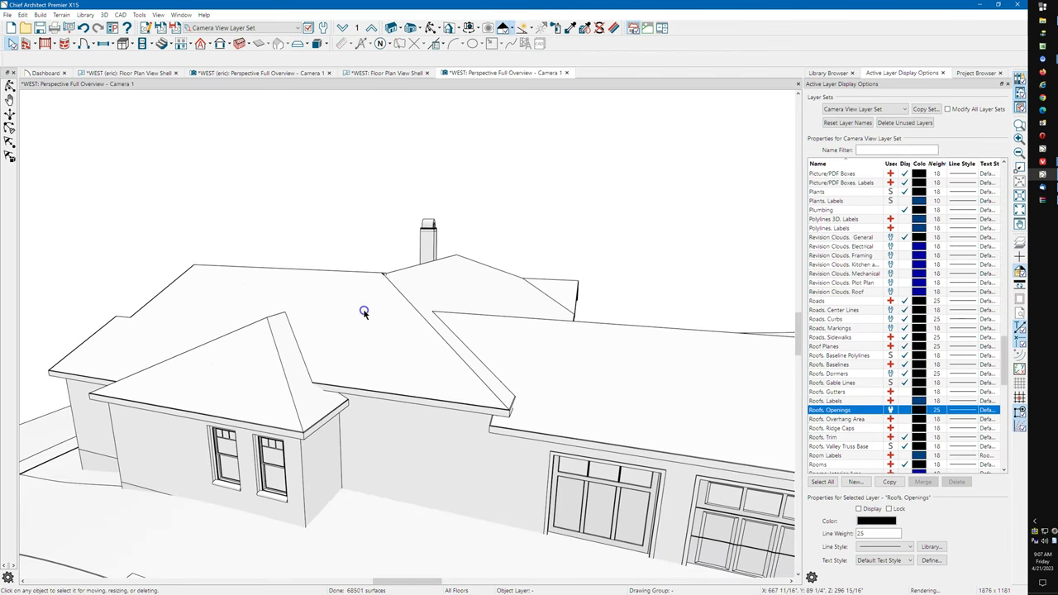
# Step: In the perspective view, join the side bump-out's upper roof plane to the main roof plane along their shared valley edge
pyautogui.click(432, 26)
pyautogui.moveTo(392, 220); pyautogui.dragTo(267, 404)
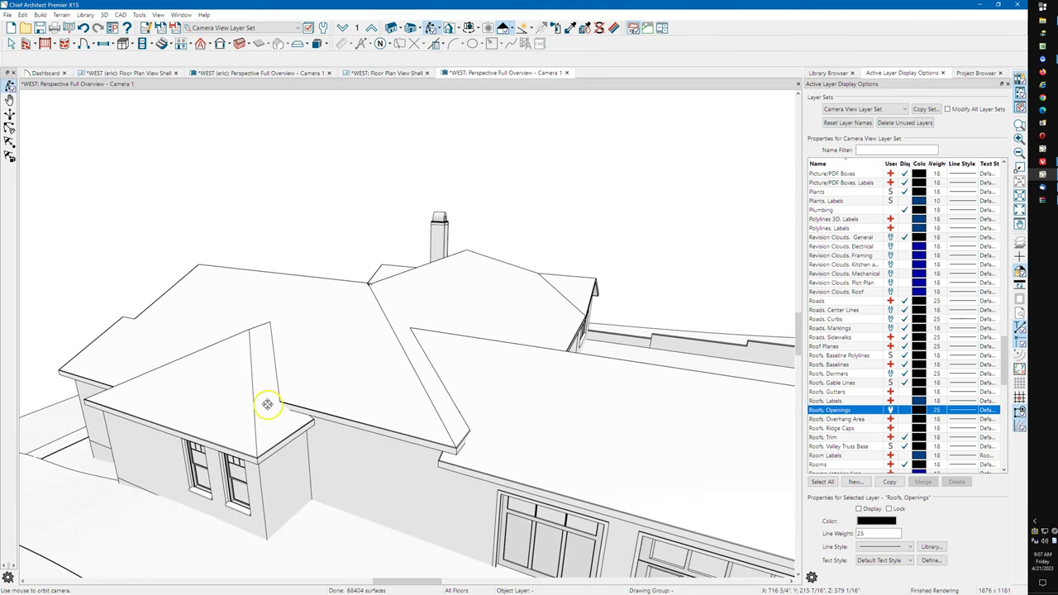
pyautogui.press('space')
pyautogui.click(289, 347)
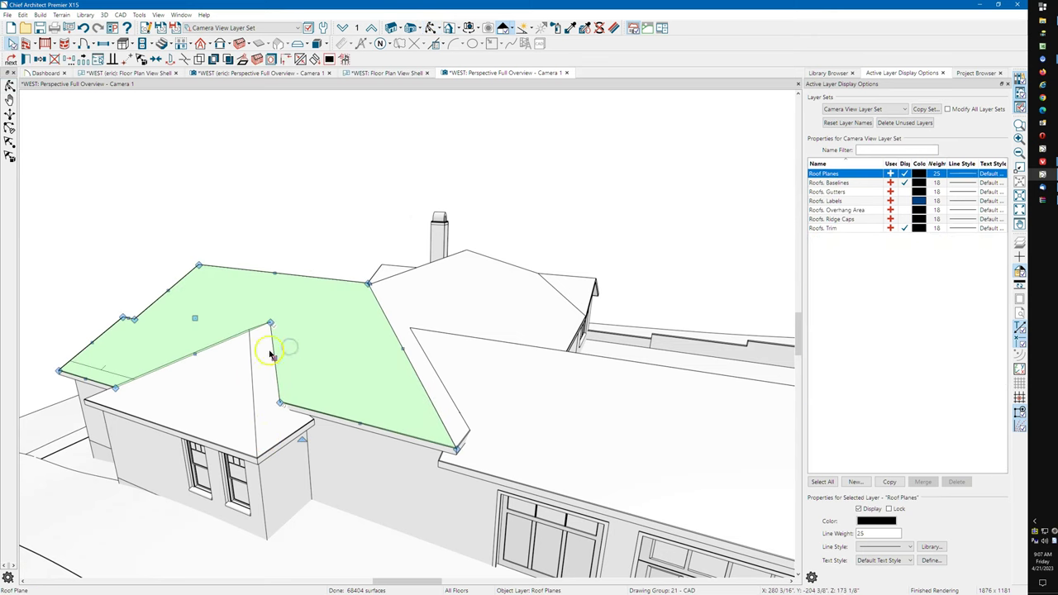
pyautogui.click(267, 354)
pyautogui.scroll(3, 281, 353)
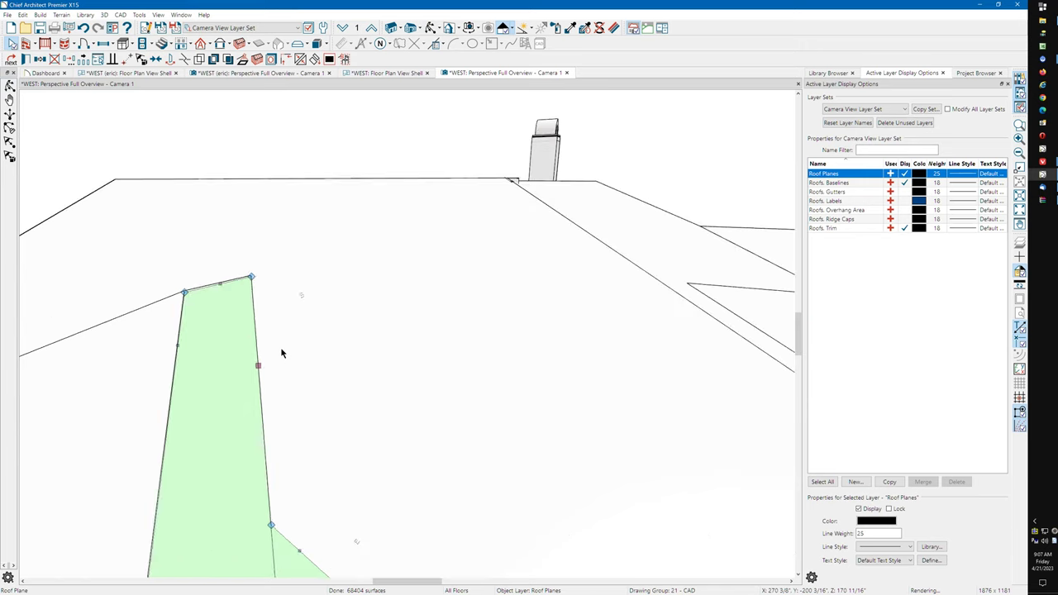
pyautogui.press('Escape')
pyautogui.click(243, 352)
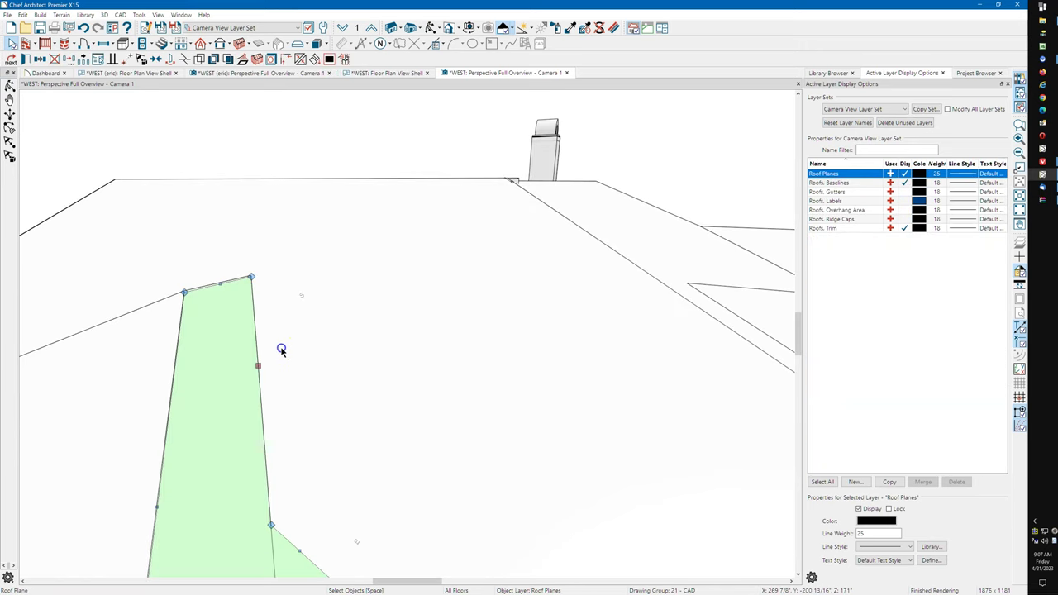
pyautogui.click(281, 350)
pyautogui.click(256, 357)
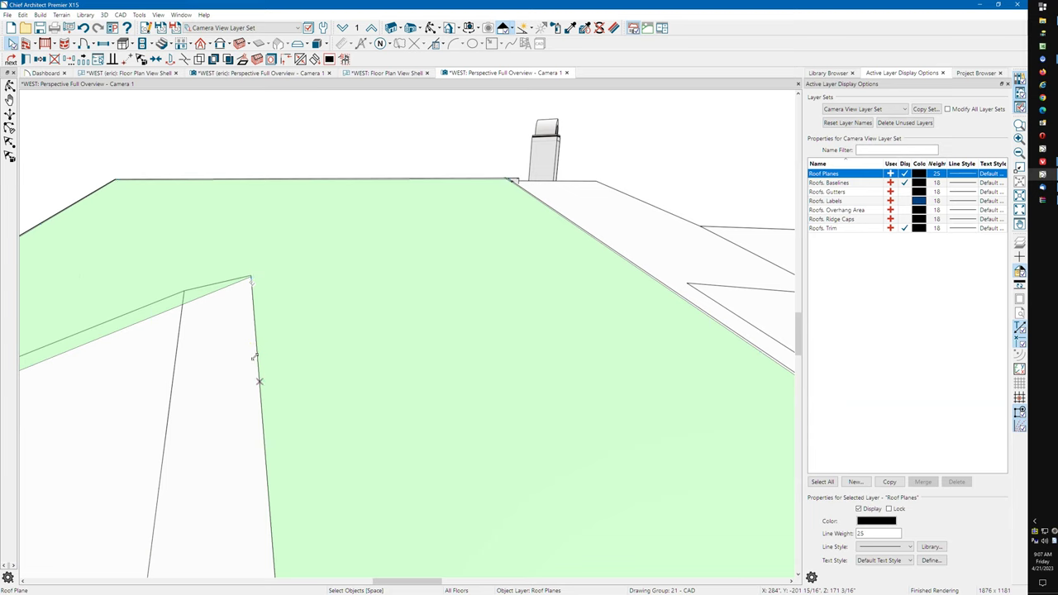
pyautogui.moveTo(254, 357); pyautogui.dragTo(252, 358)
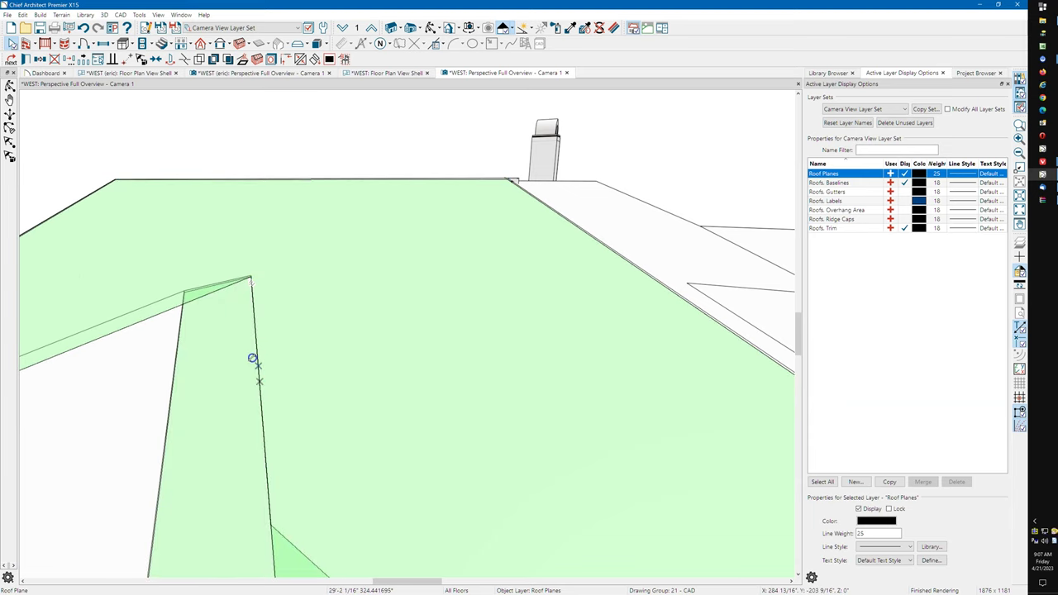
pyautogui.click(298, 341)
pyautogui.press('Escape')
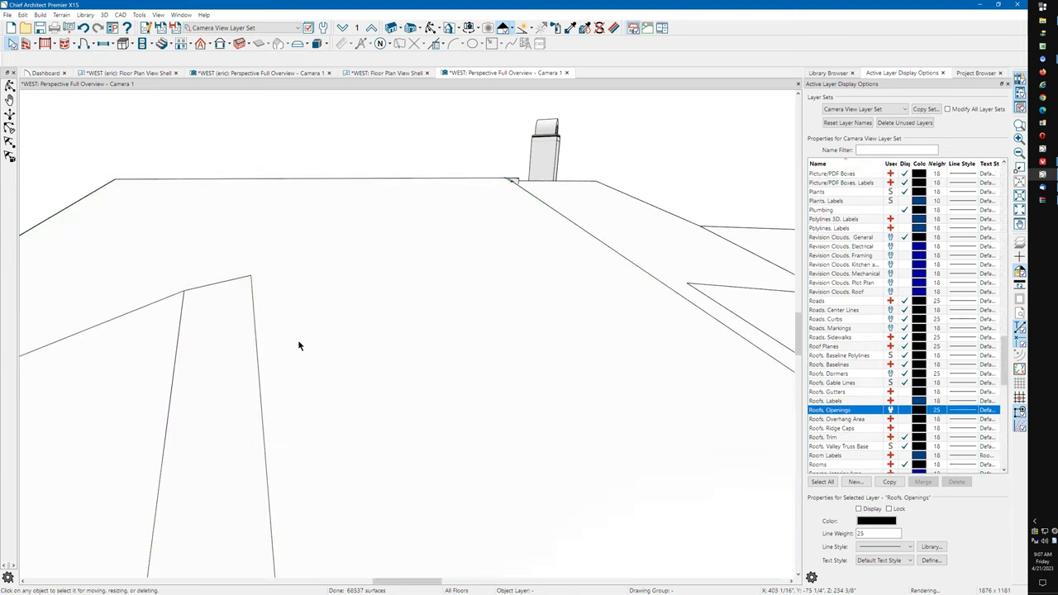
# Step: Switch the perspective view to the Standard rendering technique, with the house seen from its front porch side
pyautogui.scroll(-3, 299, 342)
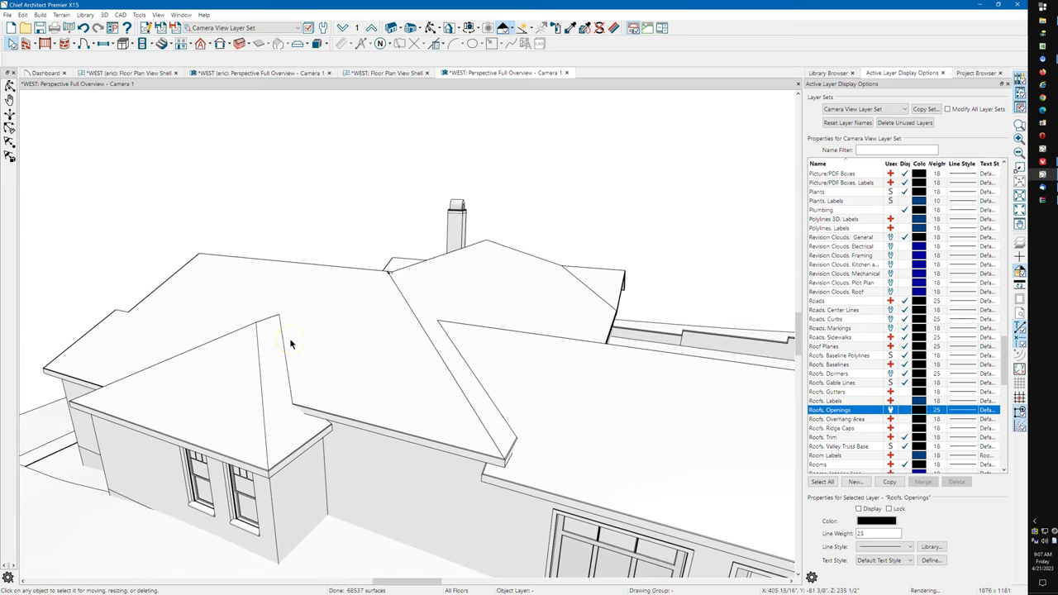
pyautogui.scroll(-2, 288, 345)
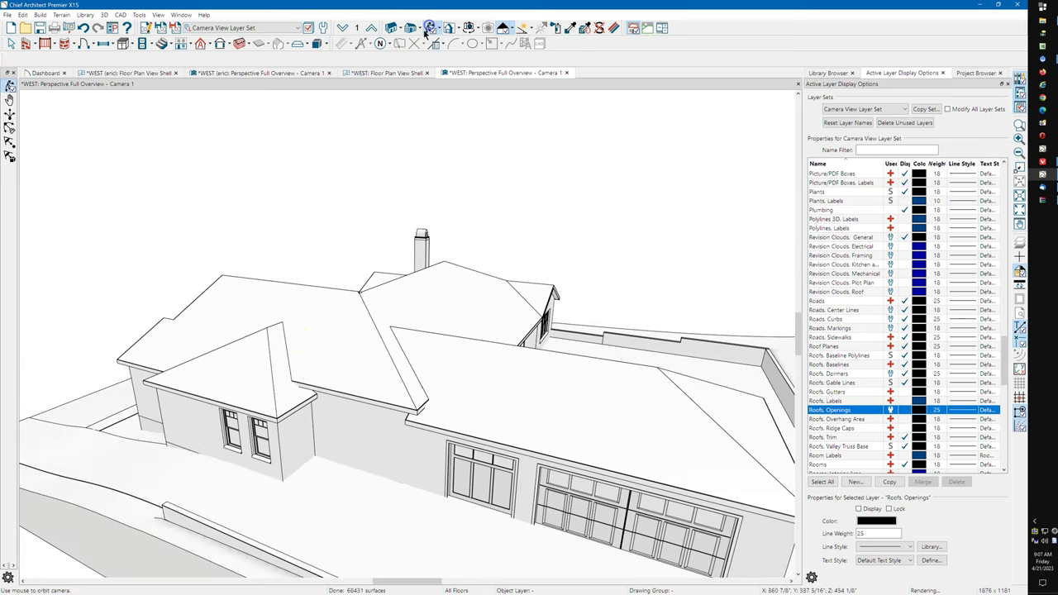
pyautogui.click(429, 28)
pyautogui.moveTo(314, 333); pyautogui.dragTo(430, 350)
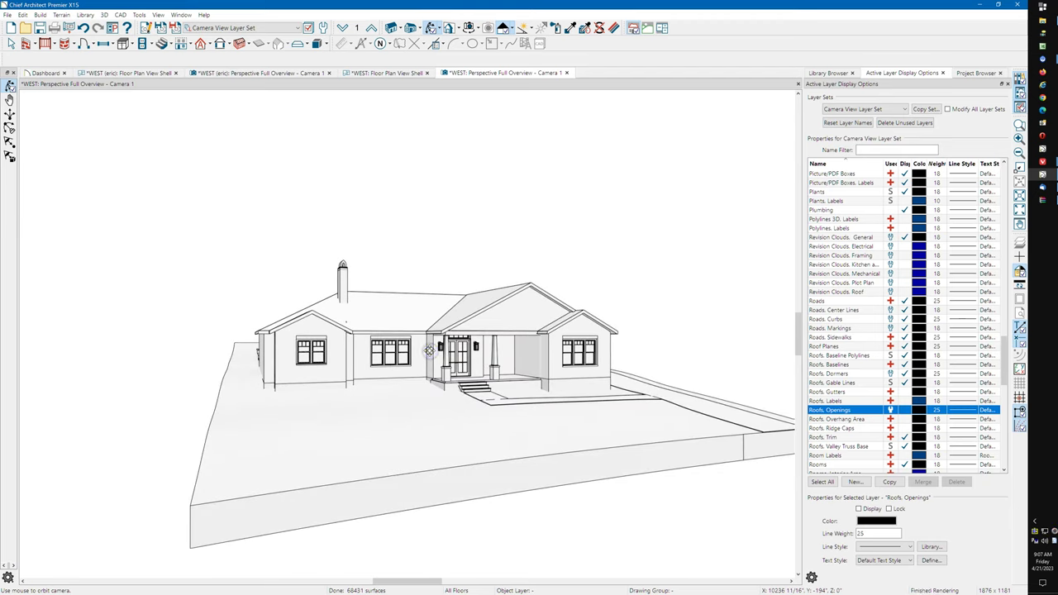
pyautogui.moveTo(429, 350); pyautogui.dragTo(425, 356)
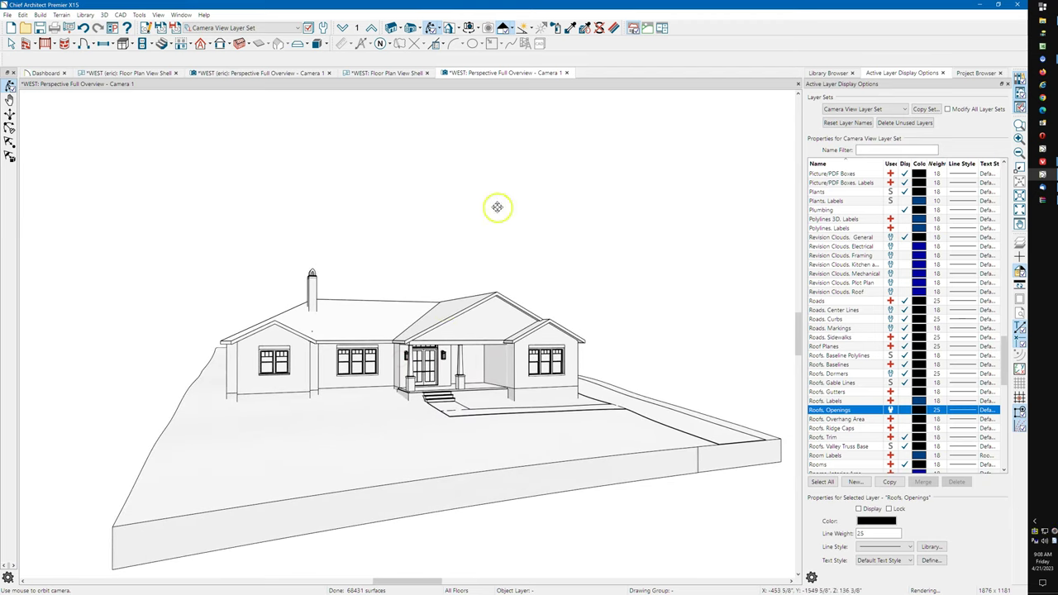
pyautogui.click(512, 28)
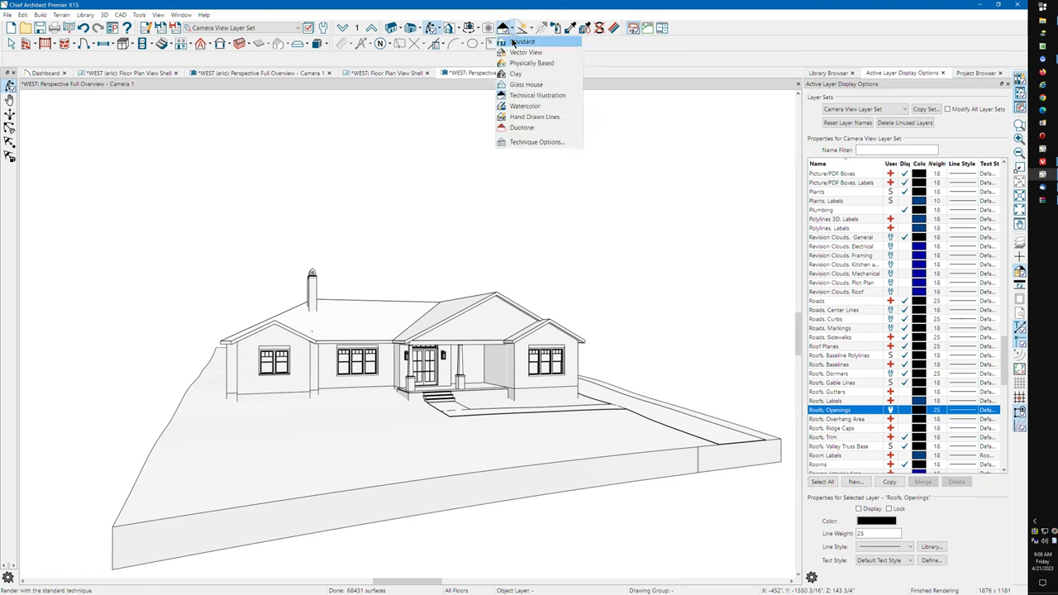
pyautogui.click(512, 38)
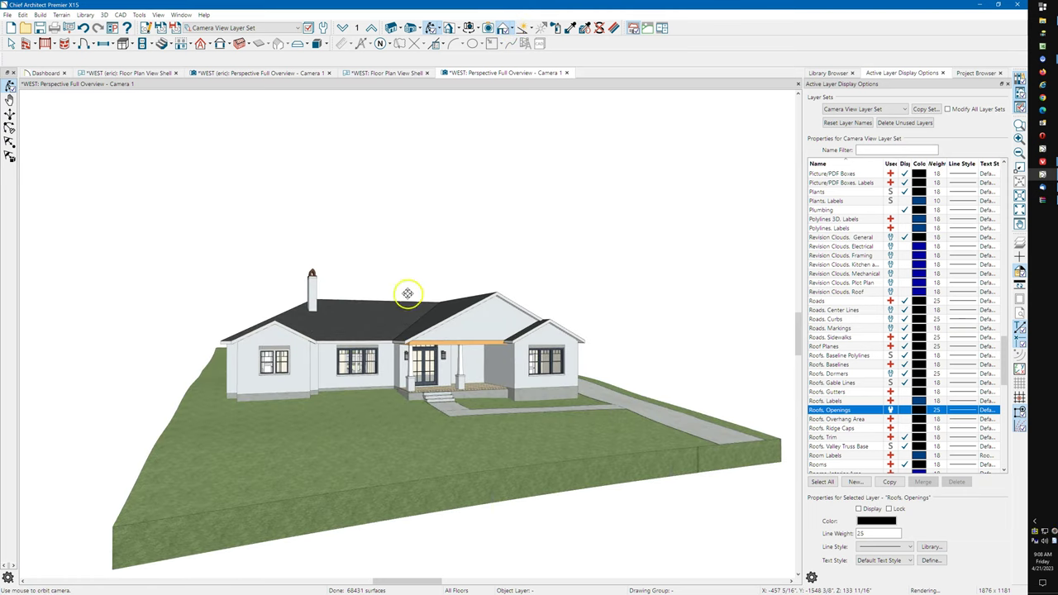
# Step: Examine the front roofs of the rendered house: the porch gable, the flanging gables beside it and the eaves from several angles
pyautogui.moveTo(385, 300); pyautogui.dragTo(395, 316)
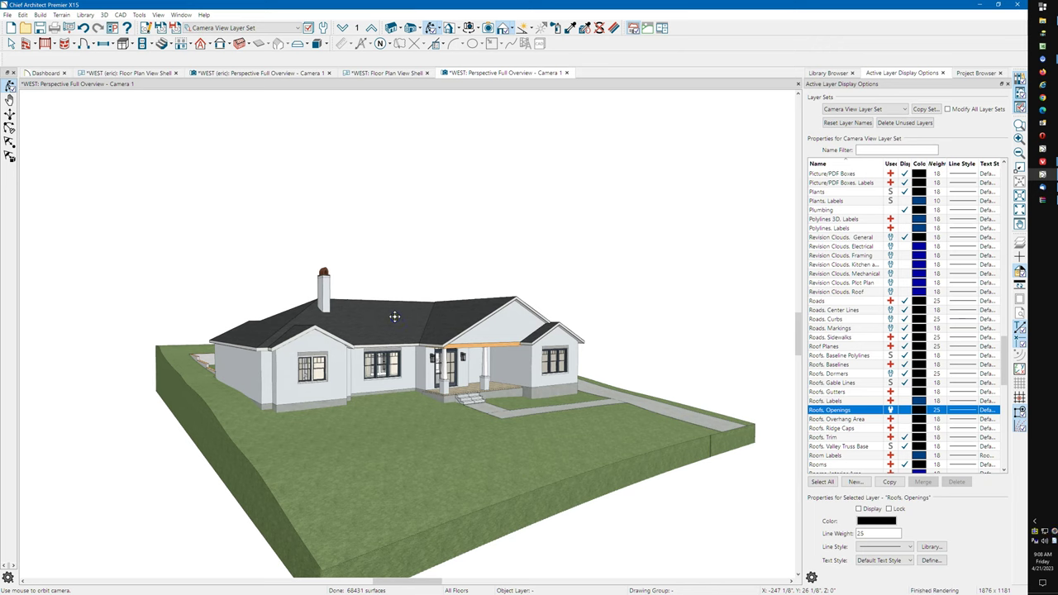
pyautogui.moveTo(322, 293); pyautogui.dragTo(333, 290)
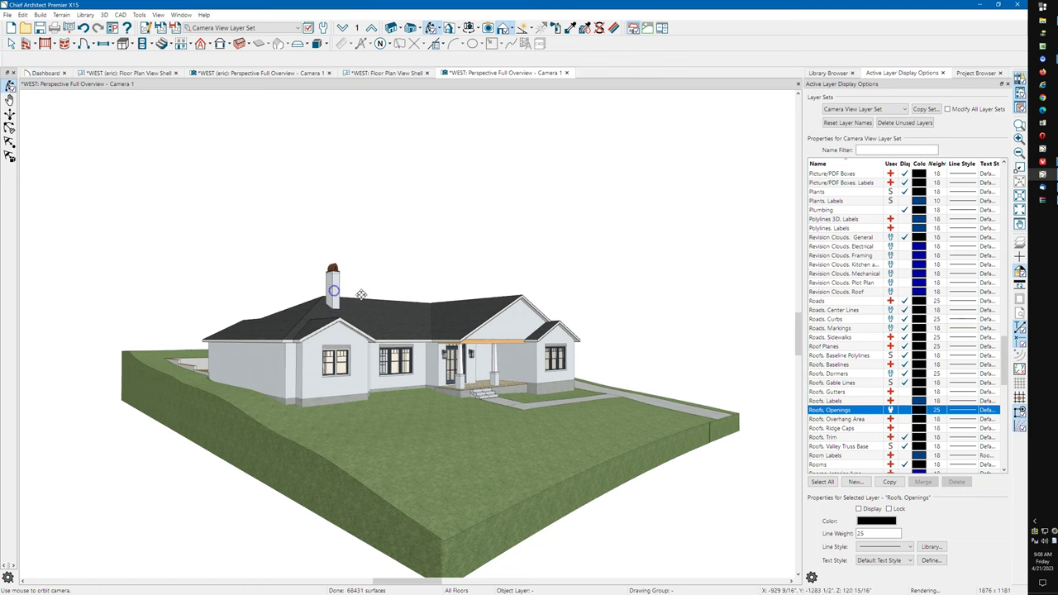
pyautogui.moveTo(498, 314); pyautogui.dragTo(411, 314)
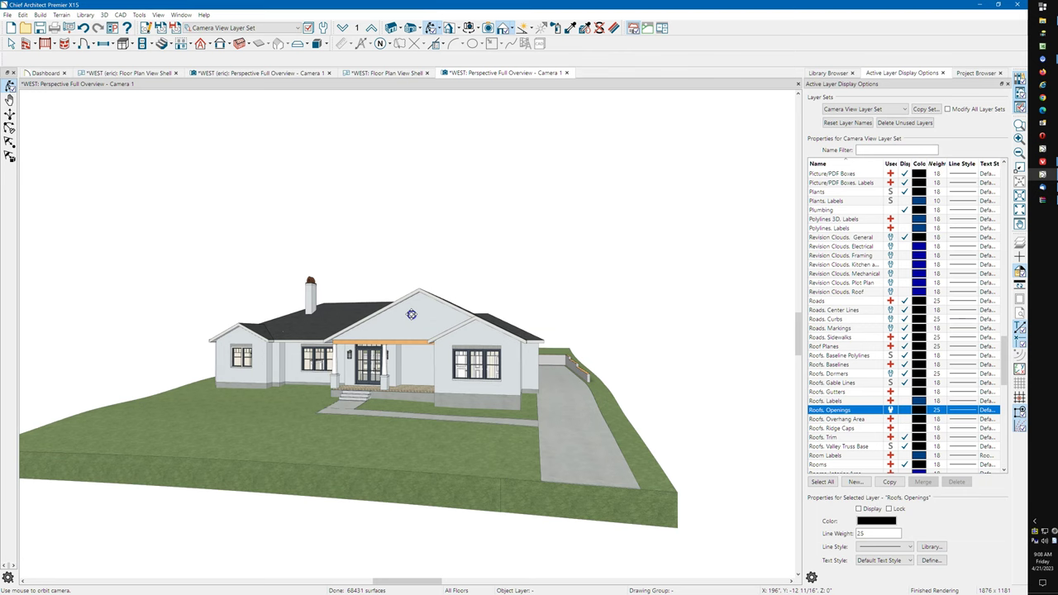
pyautogui.scroll(5, 427, 310)
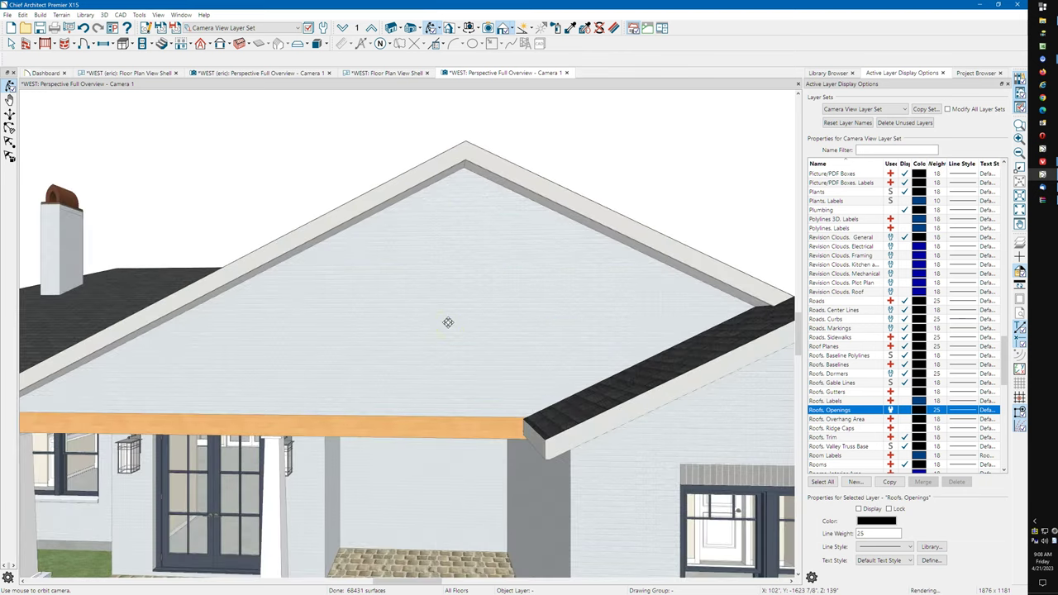
pyautogui.scroll(-5, 447, 323)
pyautogui.click(447, 305)
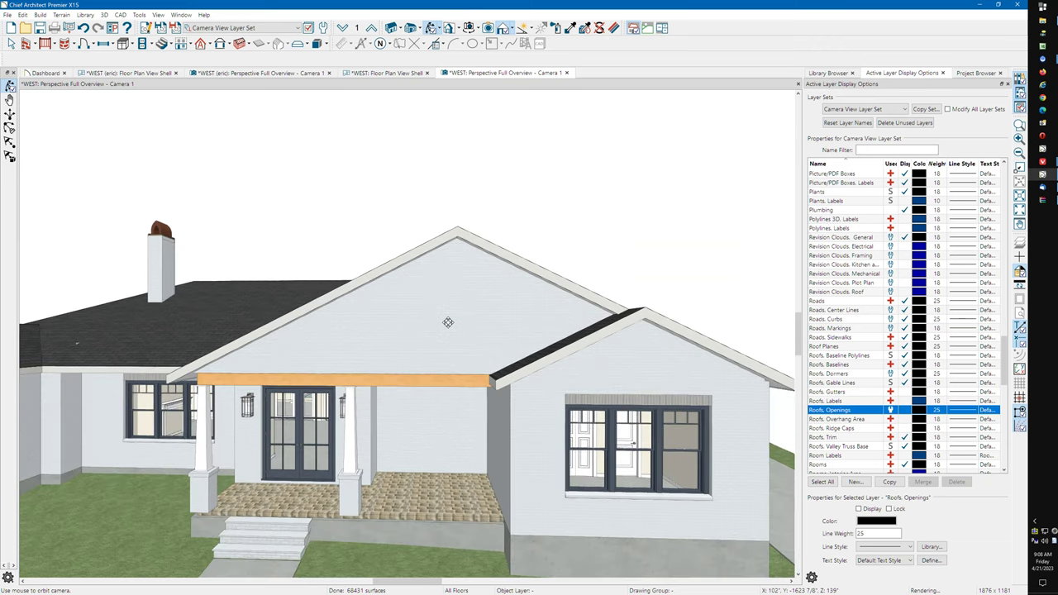
pyautogui.moveTo(448, 303); pyautogui.dragTo(524, 294)
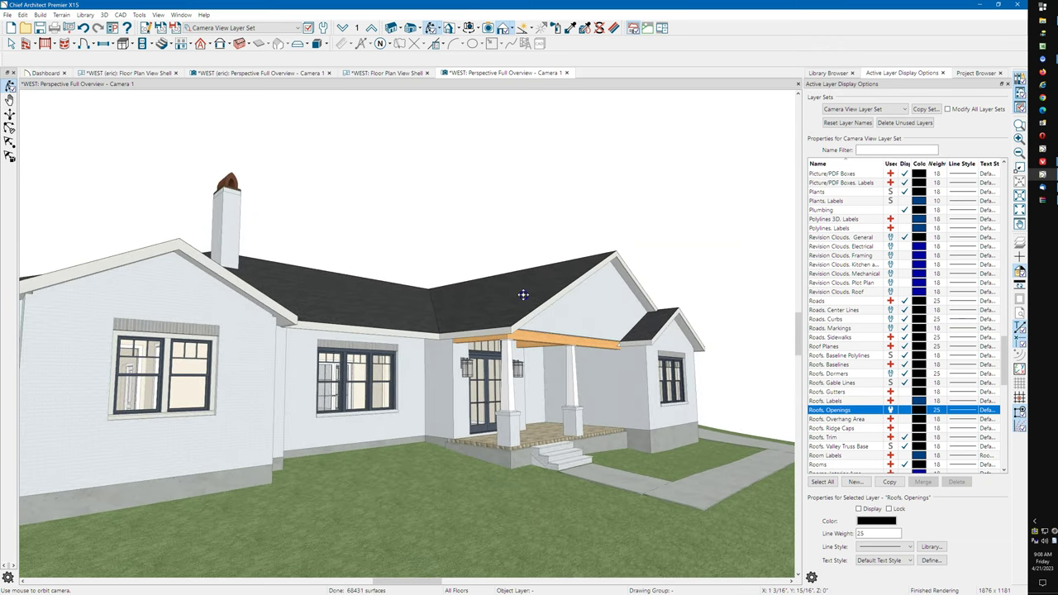
pyautogui.moveTo(523, 294); pyautogui.dragTo(585, 297)
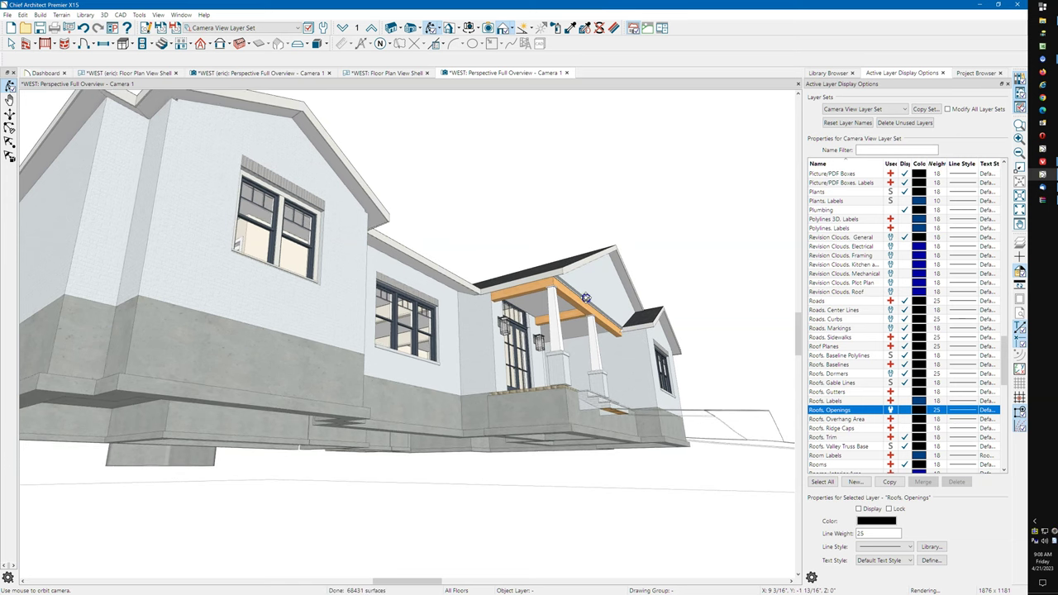
# Step: Inspect the interior ceilings around the entry, window corner and fireplace, and review the complete roof from outside and above
pyautogui.moveTo(581, 310); pyautogui.dragTo(318, 335)
pyautogui.scroll(10, 359, 350)
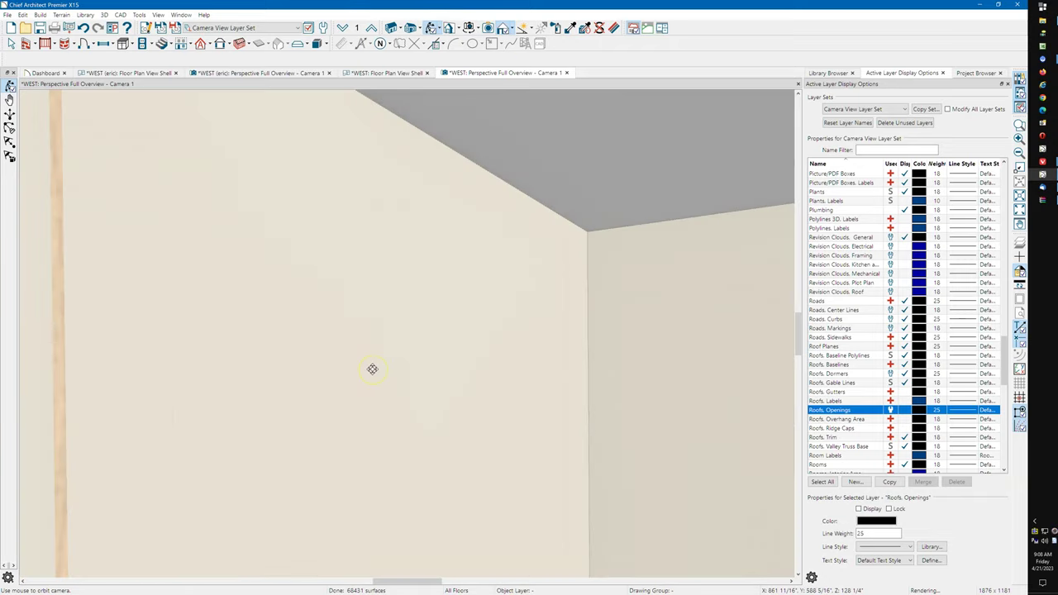
pyautogui.scroll(3, 371, 369)
pyautogui.moveTo(423, 362); pyautogui.dragTo(276, 335)
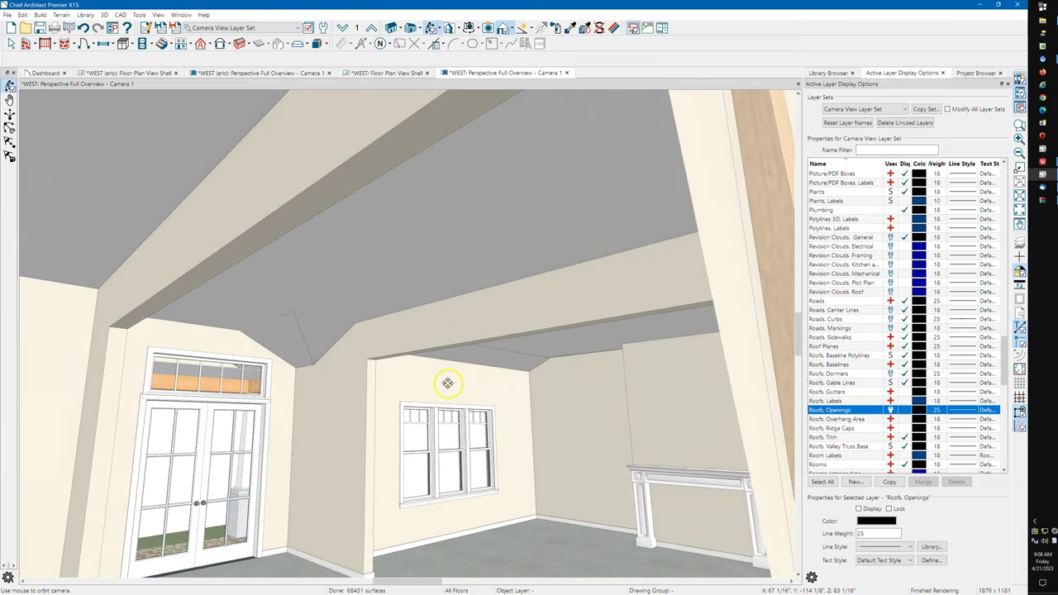
pyautogui.scroll(6, 538, 371)
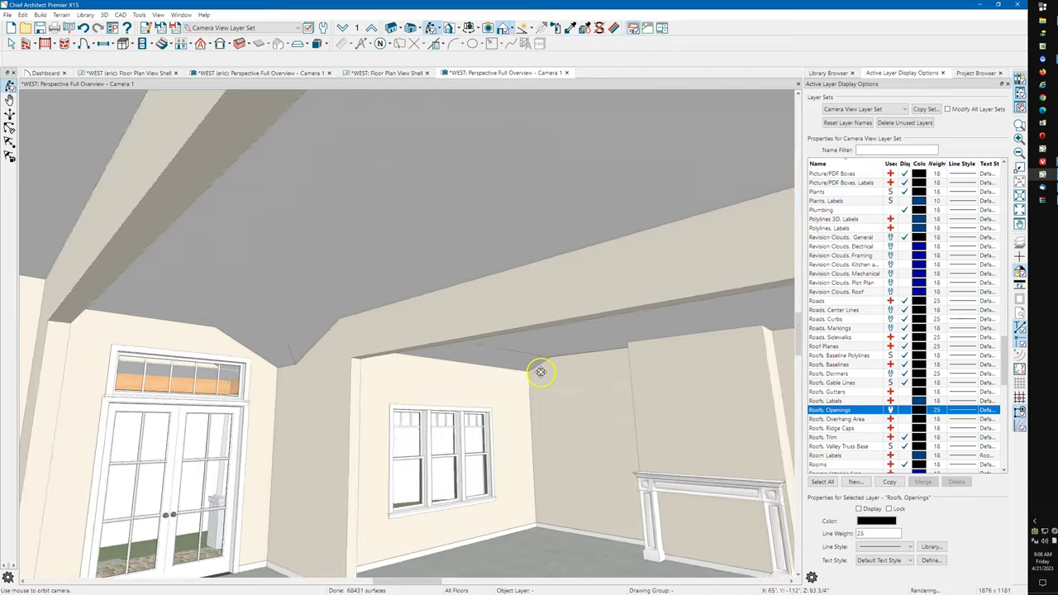
pyautogui.scroll(4, 540, 373)
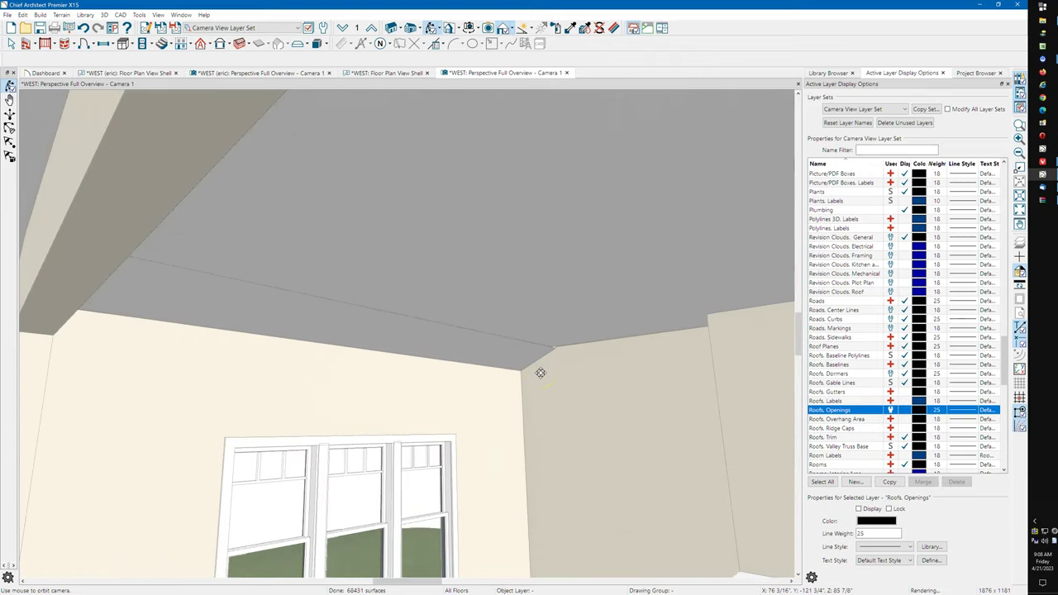
pyautogui.scroll(-5, 458, 267)
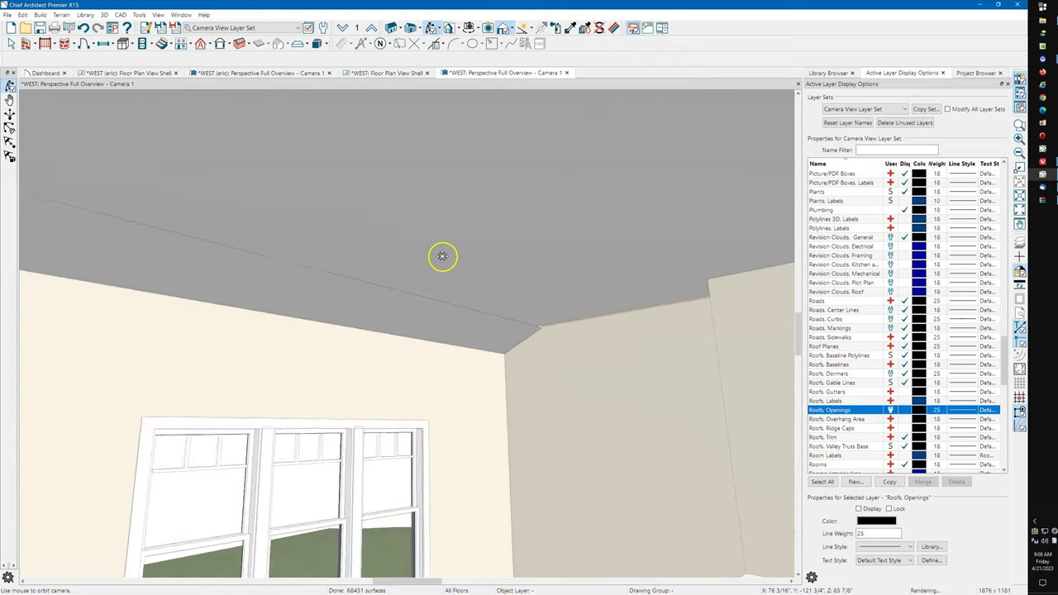
pyautogui.scroll(-2, 438, 263)
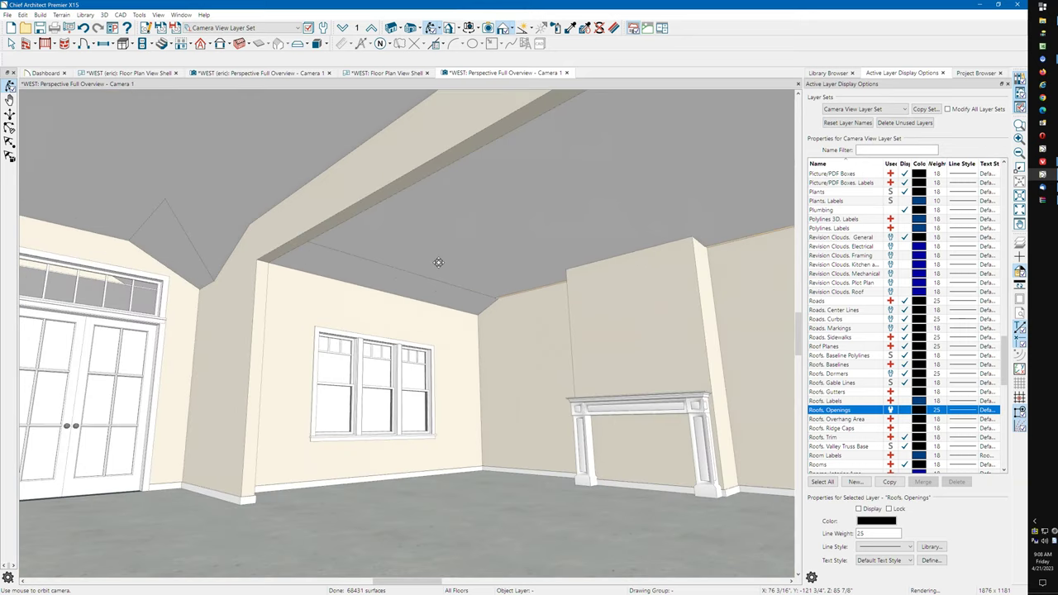
pyautogui.moveTo(603, 309); pyautogui.dragTo(637, 316)
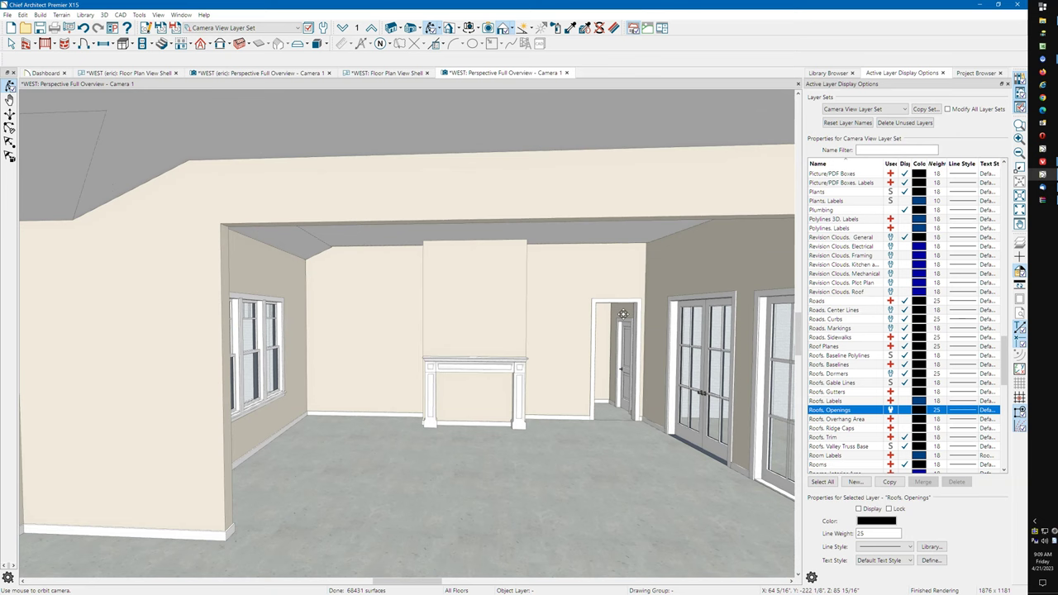
pyautogui.moveTo(427, 309); pyautogui.dragTo(485, 311)
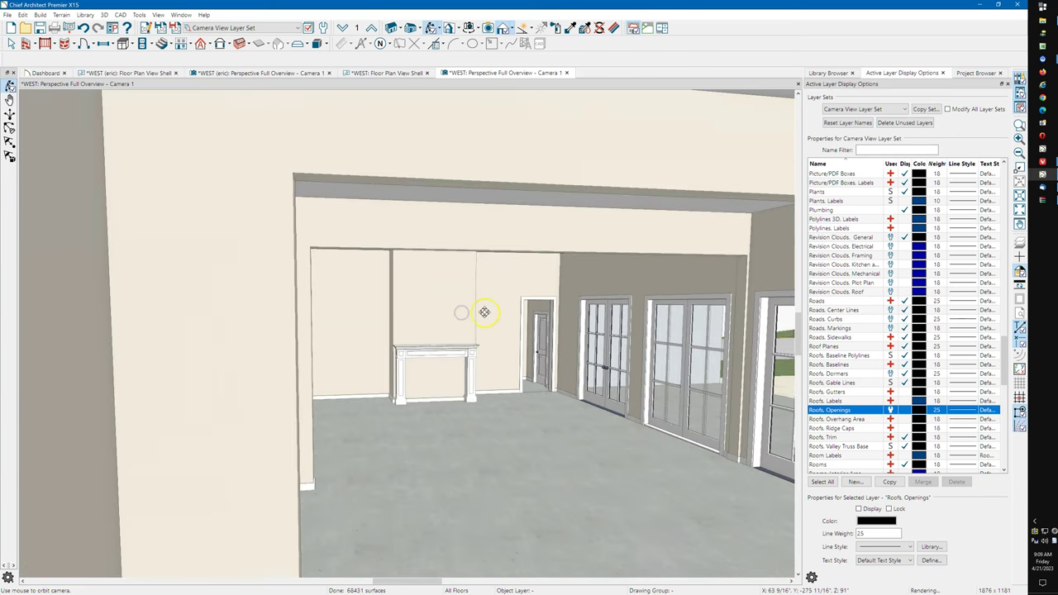
pyautogui.scroll(-8, 484, 312)
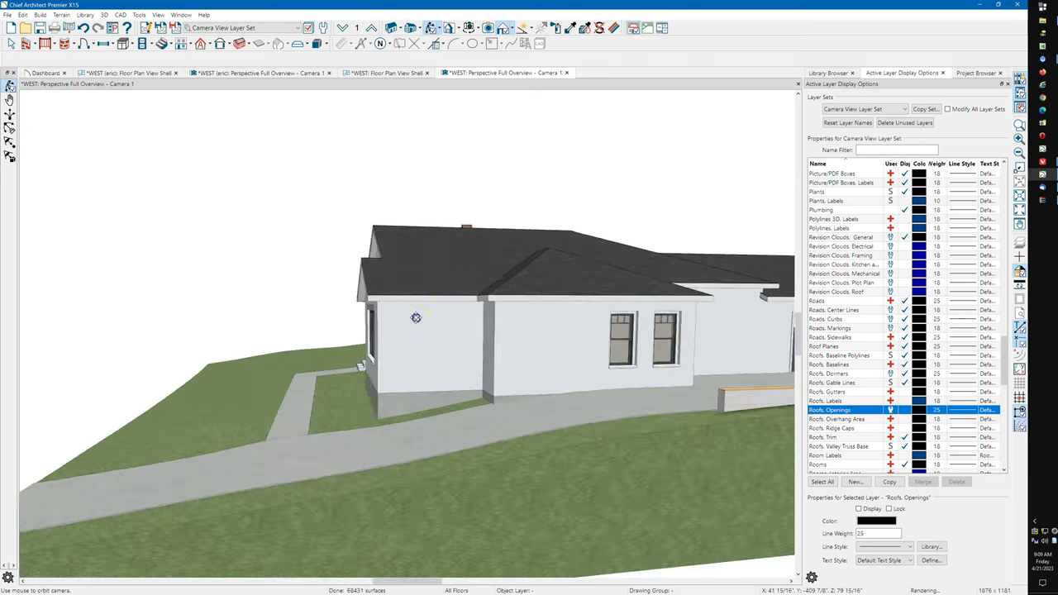
pyautogui.moveTo(415, 317); pyautogui.dragTo(456, 406)
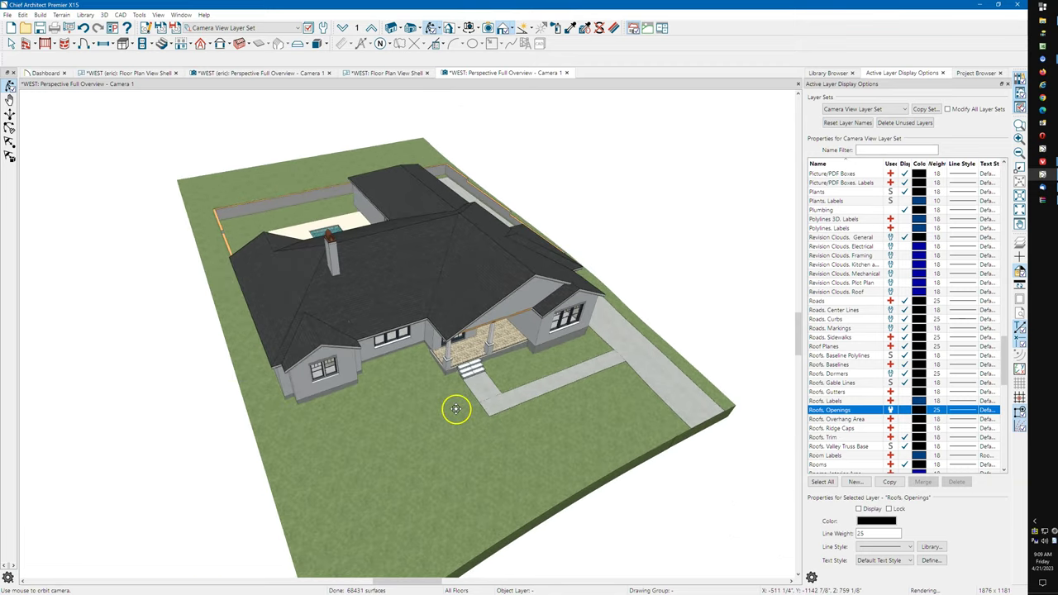
# Step: Examine the house's complete roof from above and from the front porch side, checking how the planes meet at ridges and valleys
pyautogui.moveTo(402, 317); pyautogui.dragTo(397, 330)
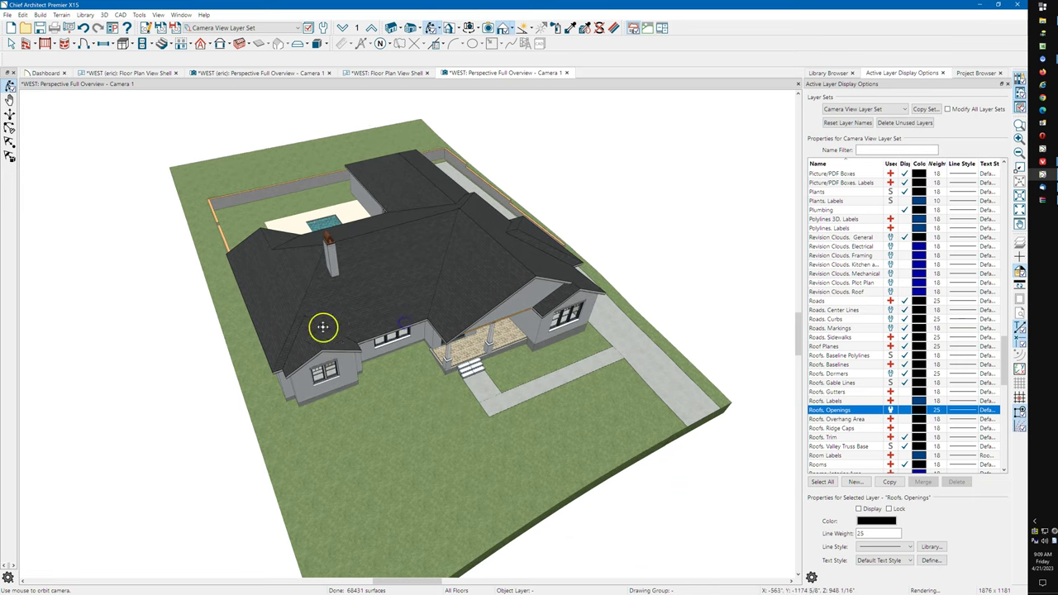
pyautogui.moveTo(494, 295); pyautogui.dragTo(489, 295, button='middle')
pyautogui.moveTo(488, 295); pyautogui.dragTo(467, 324)
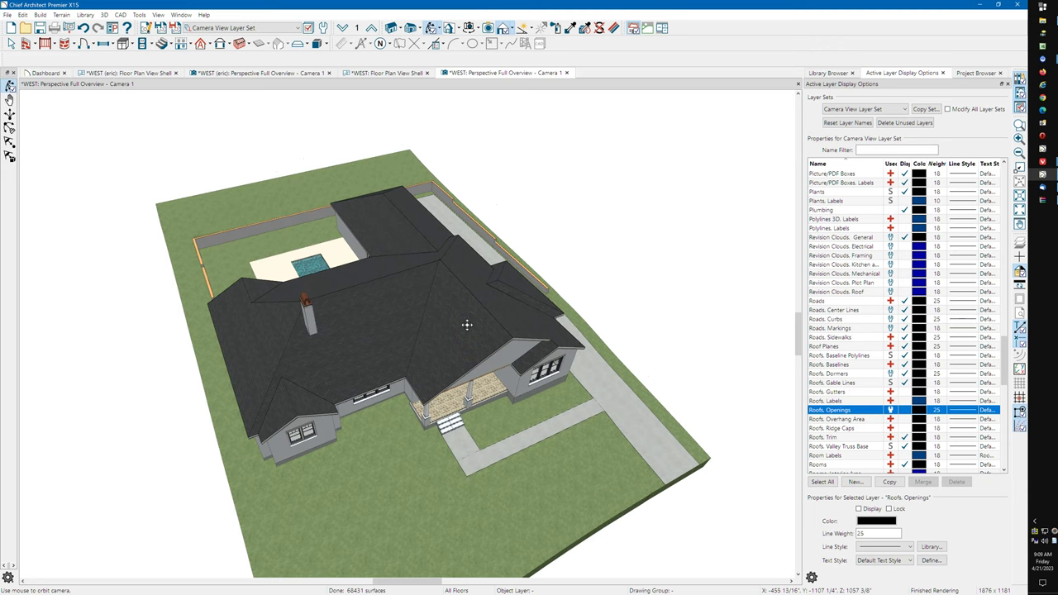
pyautogui.click(467, 326)
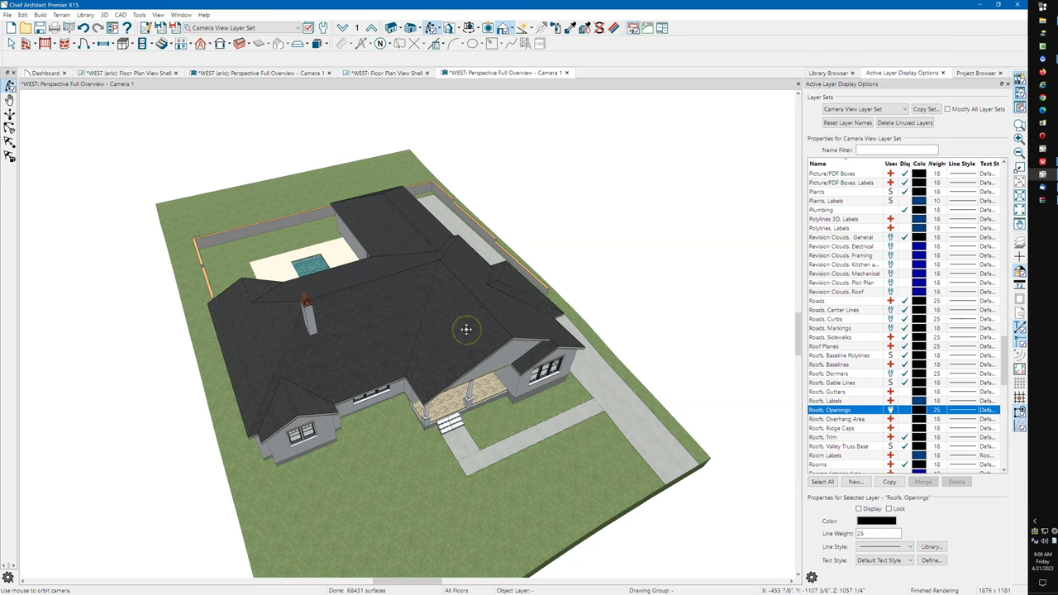
pyautogui.click(481, 311)
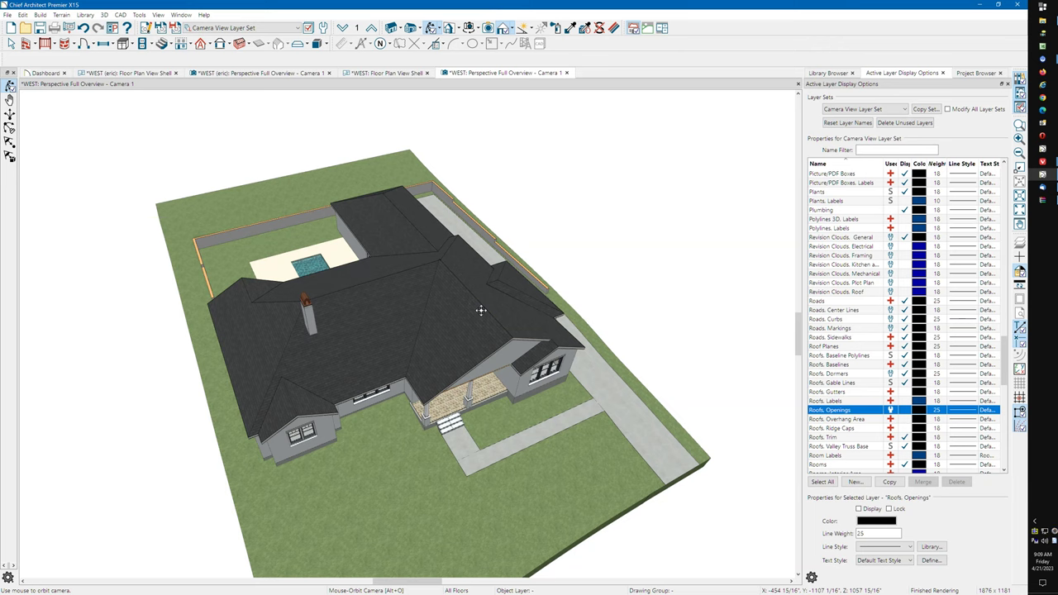
pyautogui.moveTo(469, 309); pyautogui.dragTo(383, 300)
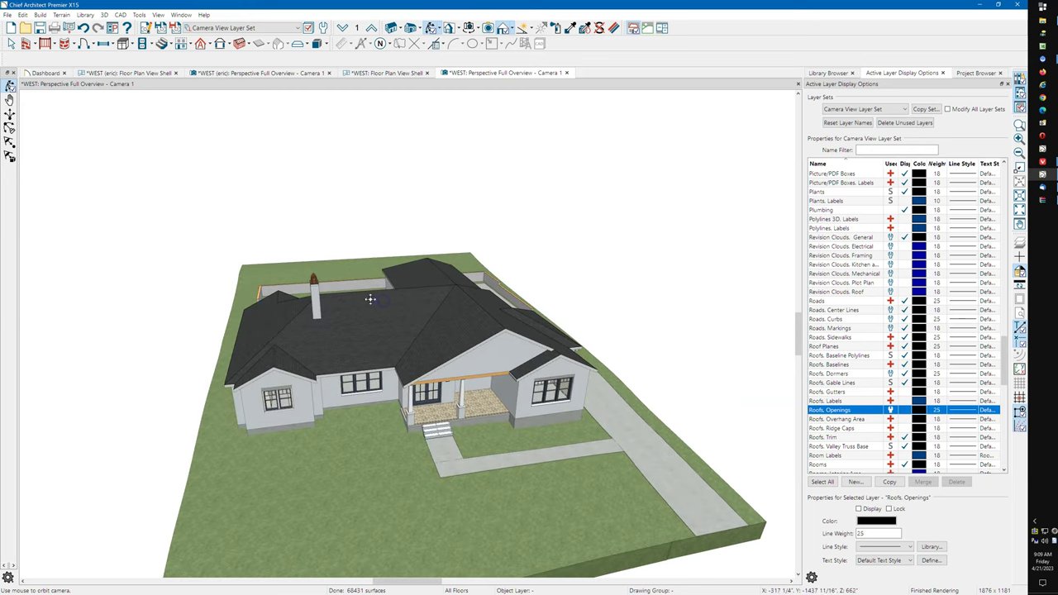
pyautogui.moveTo(295, 286); pyautogui.dragTo(448, 344)
pyautogui.click(385, 327)
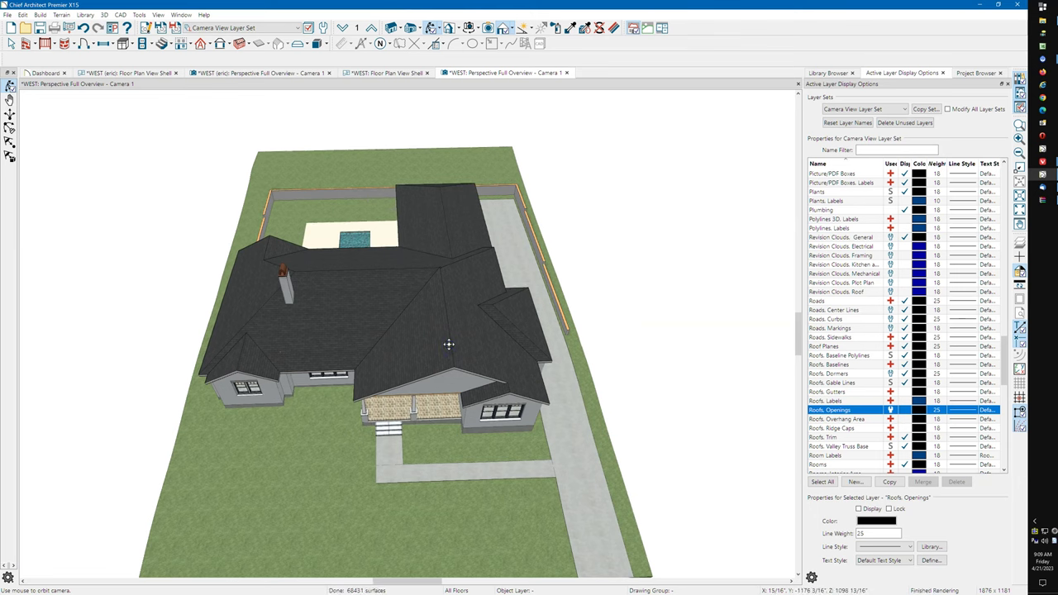
# Step: In the floor plan, draw a rectangular polyline about 15 ft across its diagonal over the front eave, left of the entry porch
pyautogui.rightClick(356, 297)
pyautogui.click(356, 300)
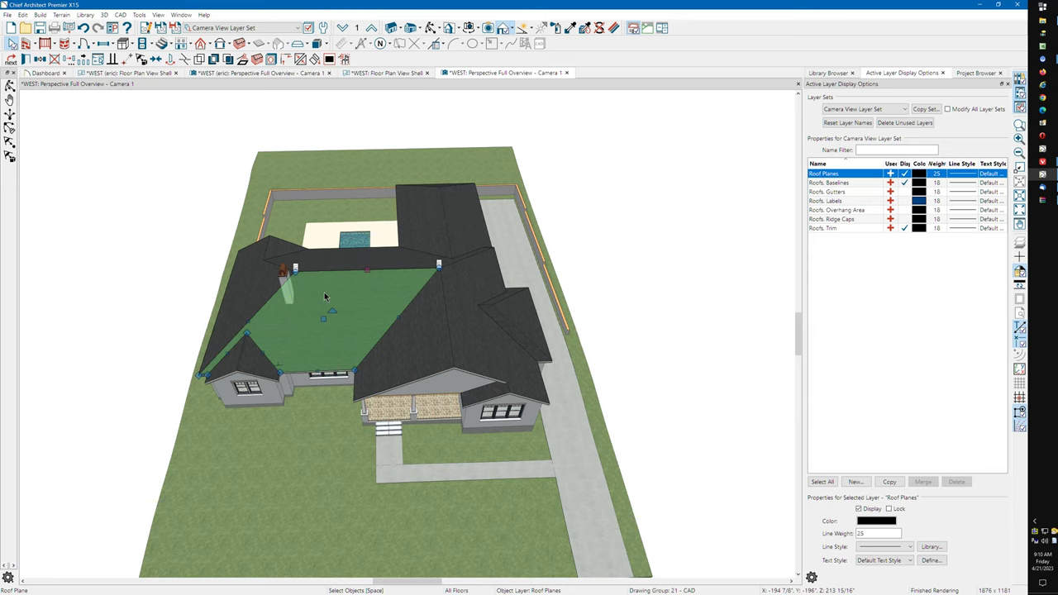
pyautogui.click(379, 75)
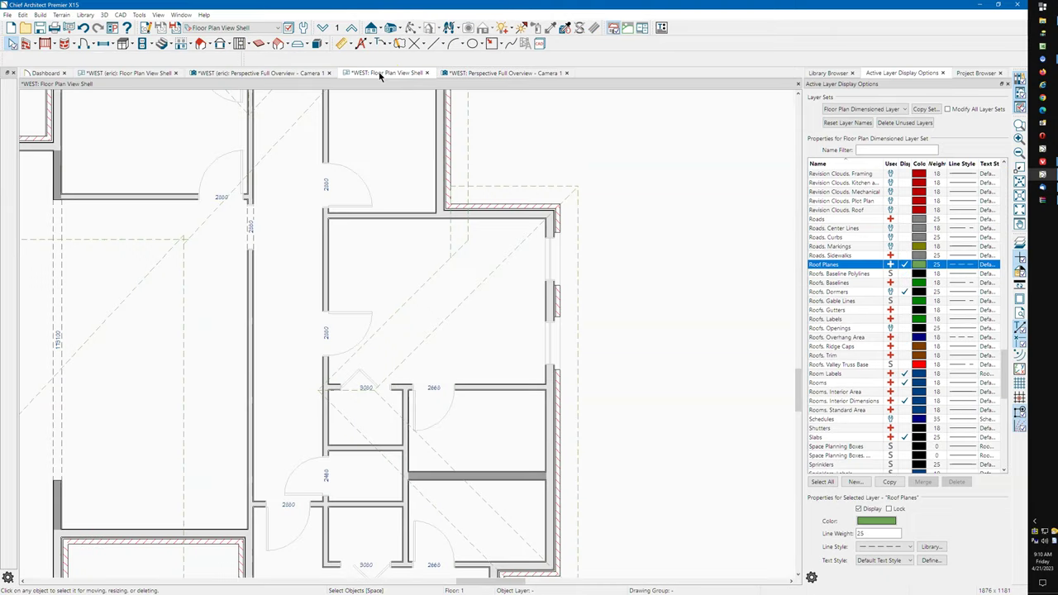
pyautogui.scroll(-5, 507, 176)
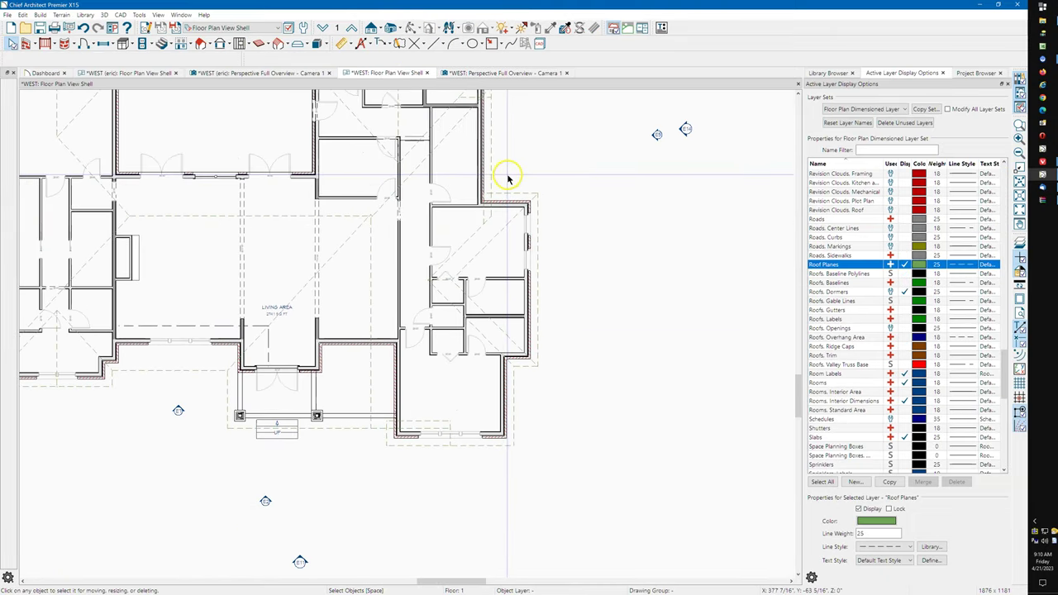
pyautogui.scroll(-2, 506, 176)
pyautogui.moveTo(196, 271); pyautogui.dragTo(364, 276, button='middle')
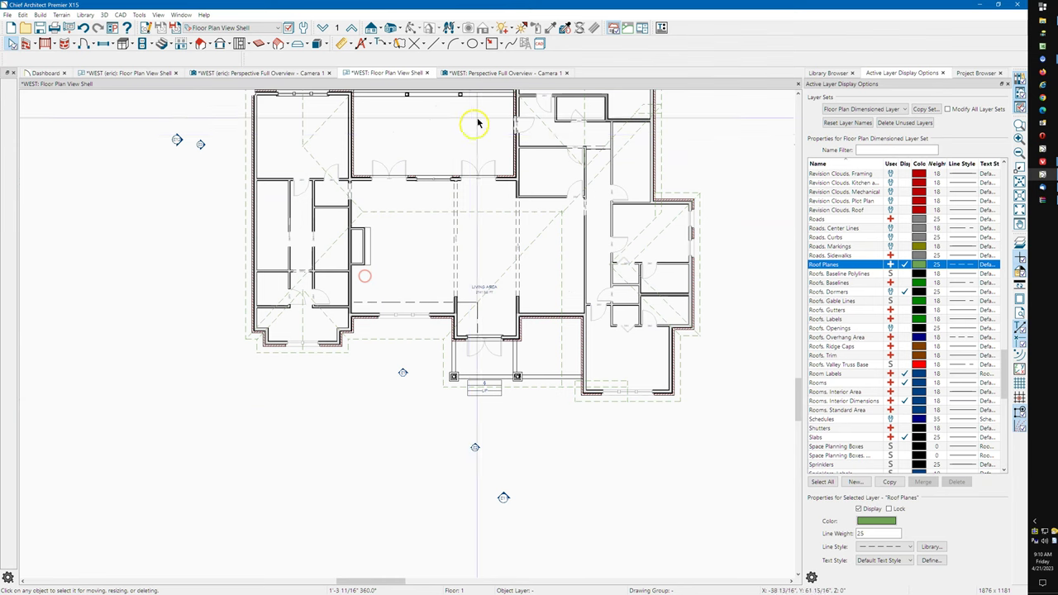
pyautogui.click(491, 43)
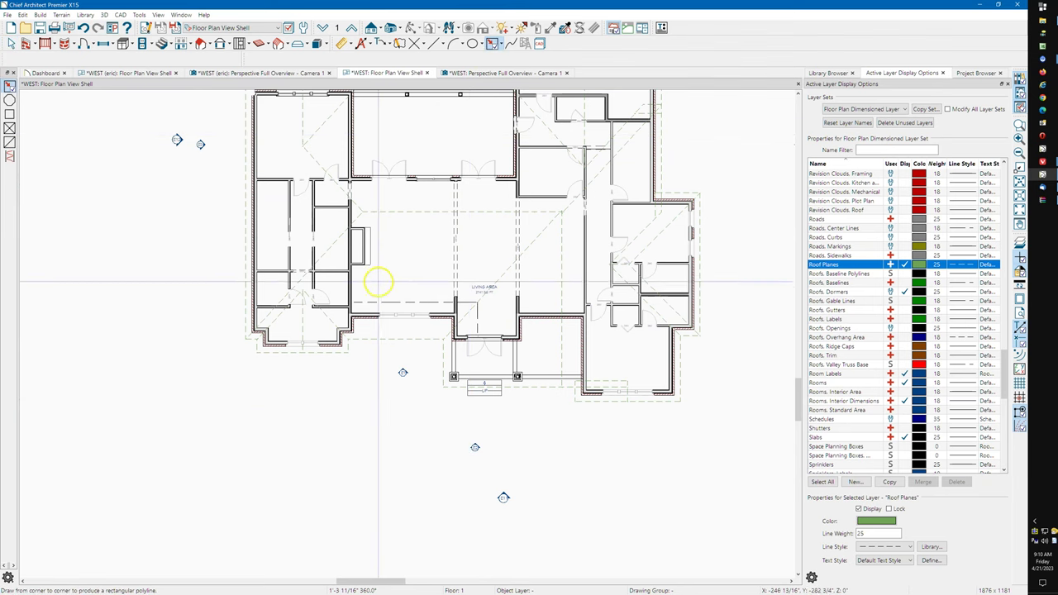
pyautogui.moveTo(374, 289); pyautogui.dragTo(429, 357)
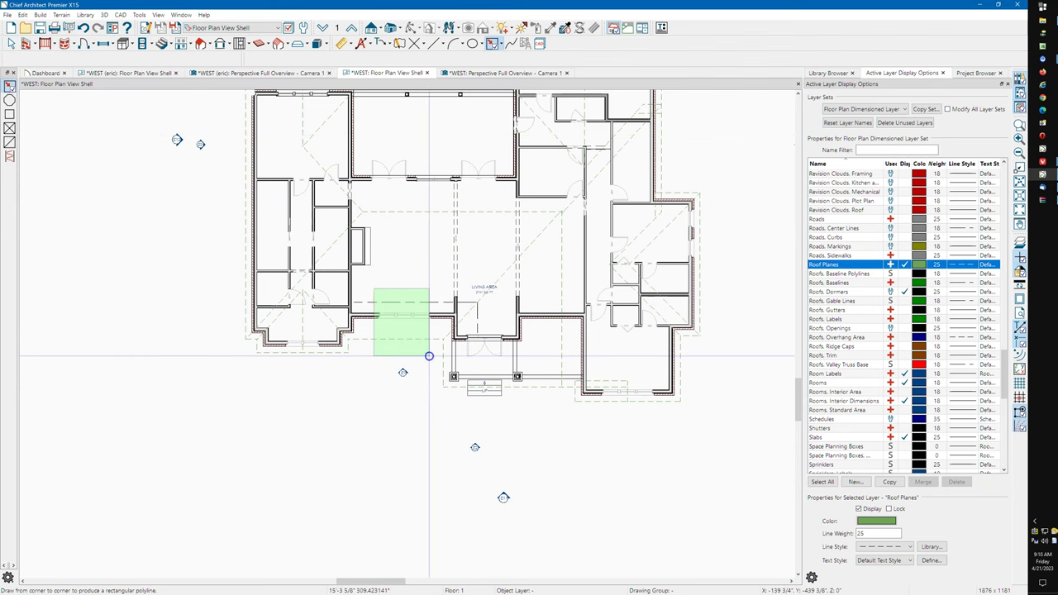
pyautogui.press('space')
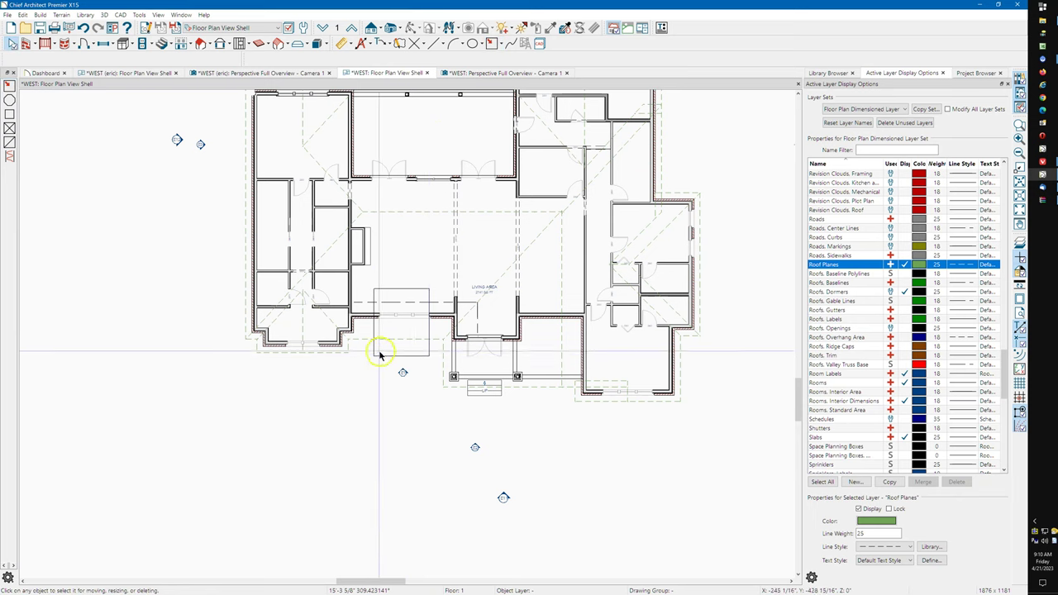
# Step: Try subtracting the rectangle from the main front roof plane to notch its eave, and check the cut in the perspective view
pyautogui.click(365, 339)
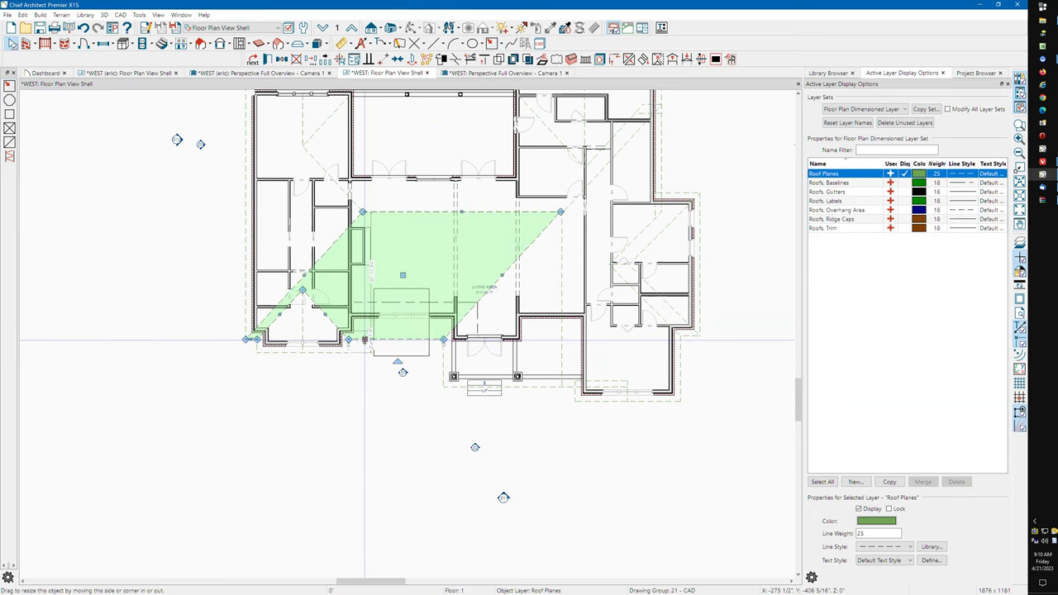
pyautogui.click(526, 59)
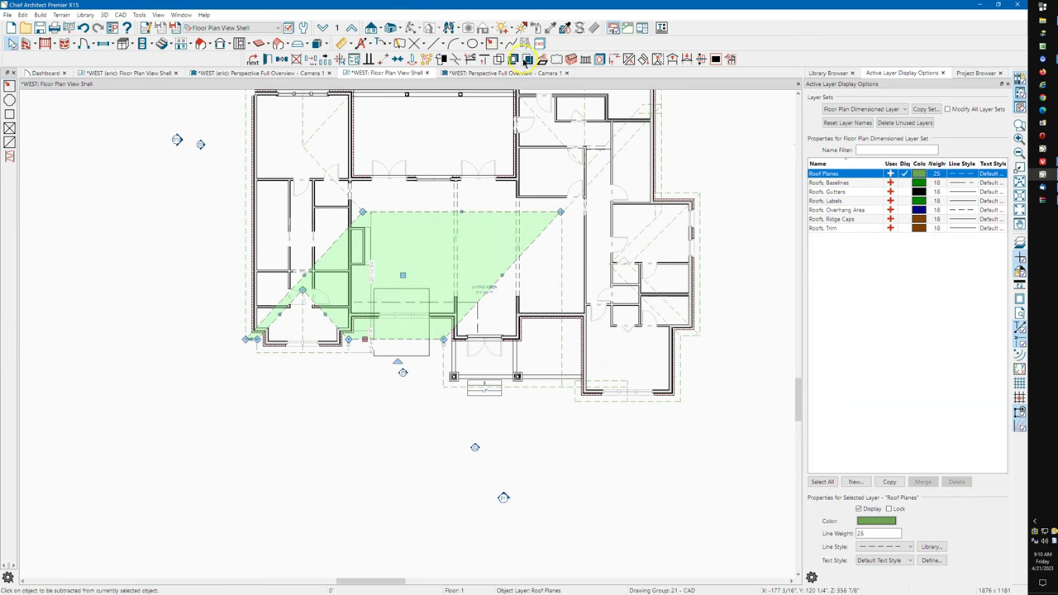
pyautogui.click(419, 356)
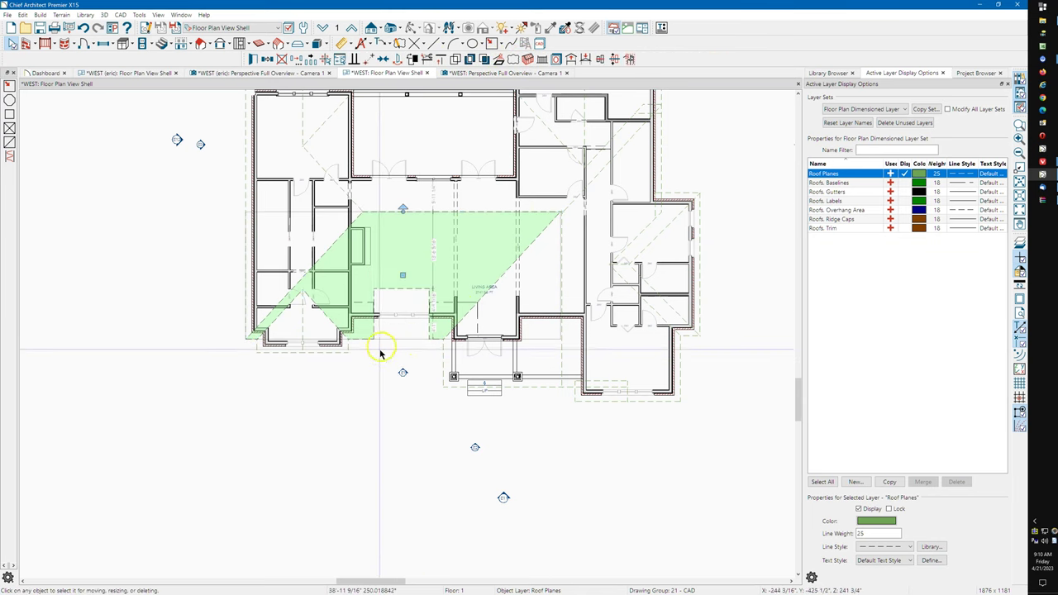
pyautogui.click(506, 73)
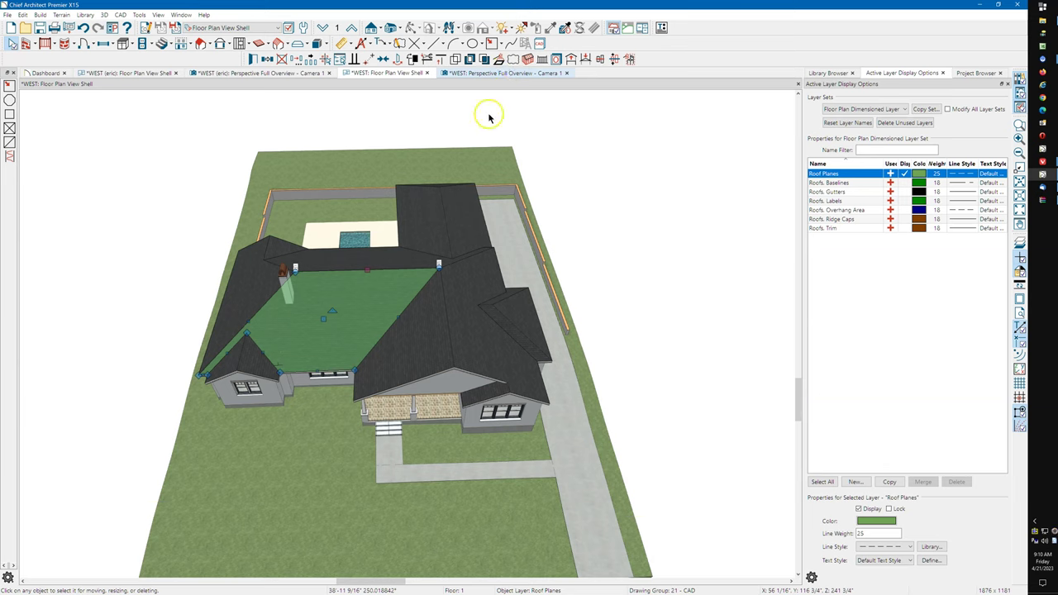
pyautogui.click(462, 201)
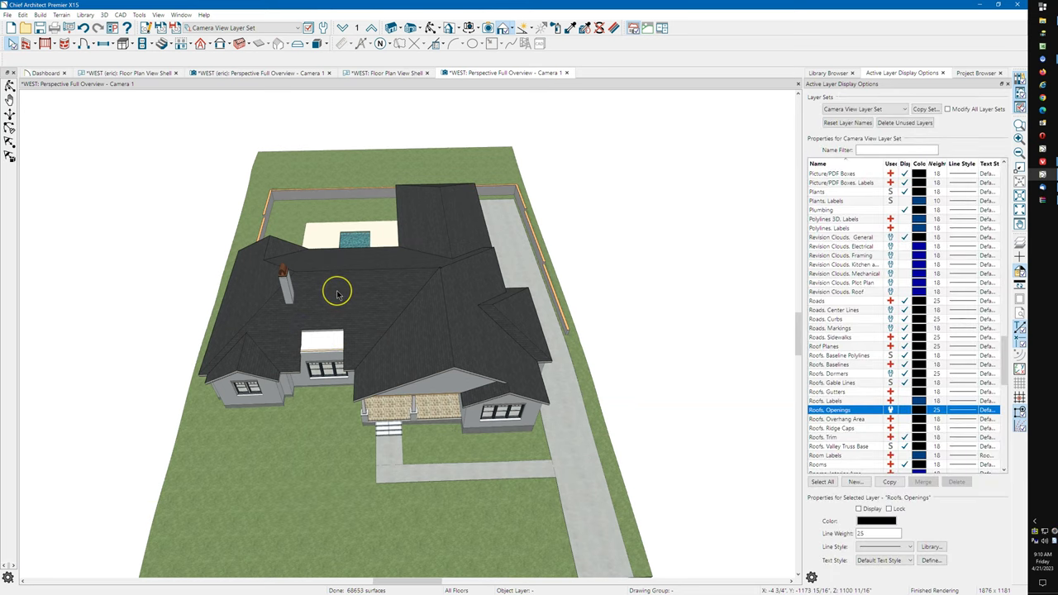
# Step: Review the finished house exterior from low front angles, covering the gables, porch roof, chimney and eave lines
pyautogui.scroll(3, 336, 290)
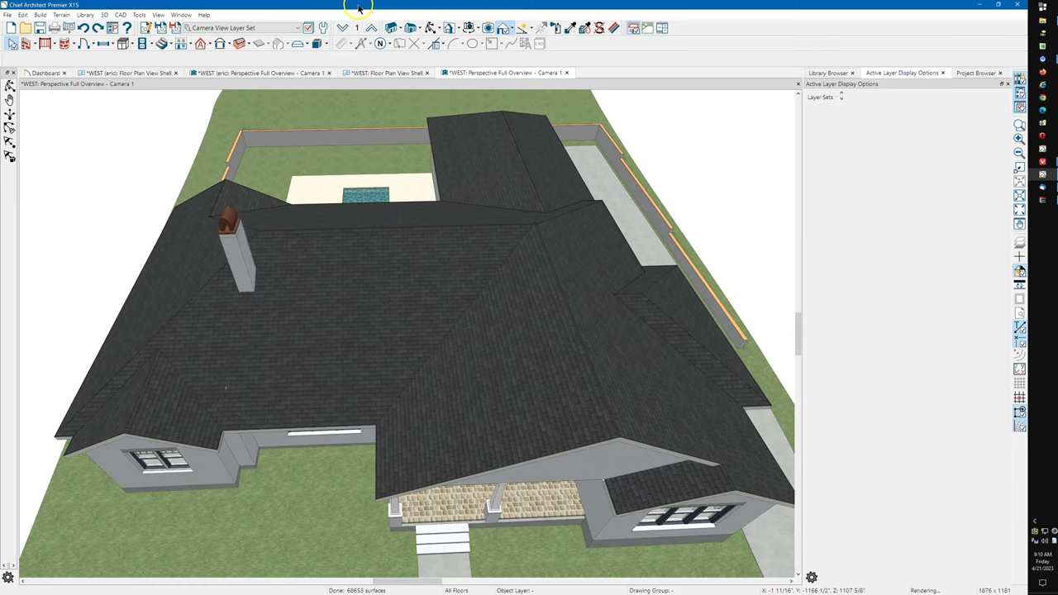
pyautogui.click(431, 28)
pyautogui.scroll(-2, 328, 295)
pyautogui.moveTo(374, 335); pyautogui.dragTo(460, 286)
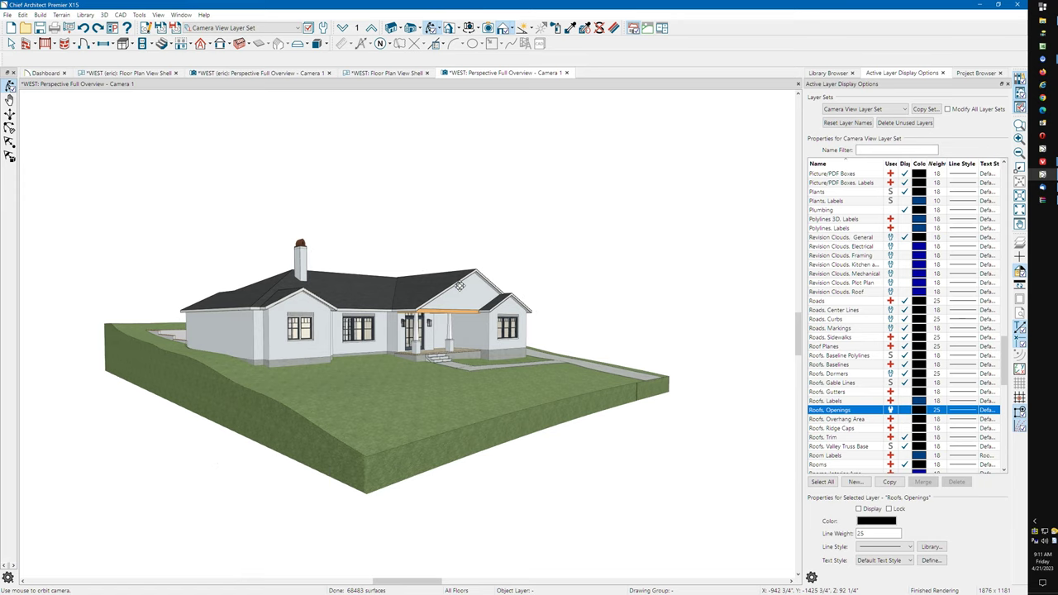
pyautogui.moveTo(460, 284)
pyautogui.mouseDown()
pyautogui.moveTo(495, 262)
pyautogui.moveTo(464, 269)
pyautogui.mouseUp()
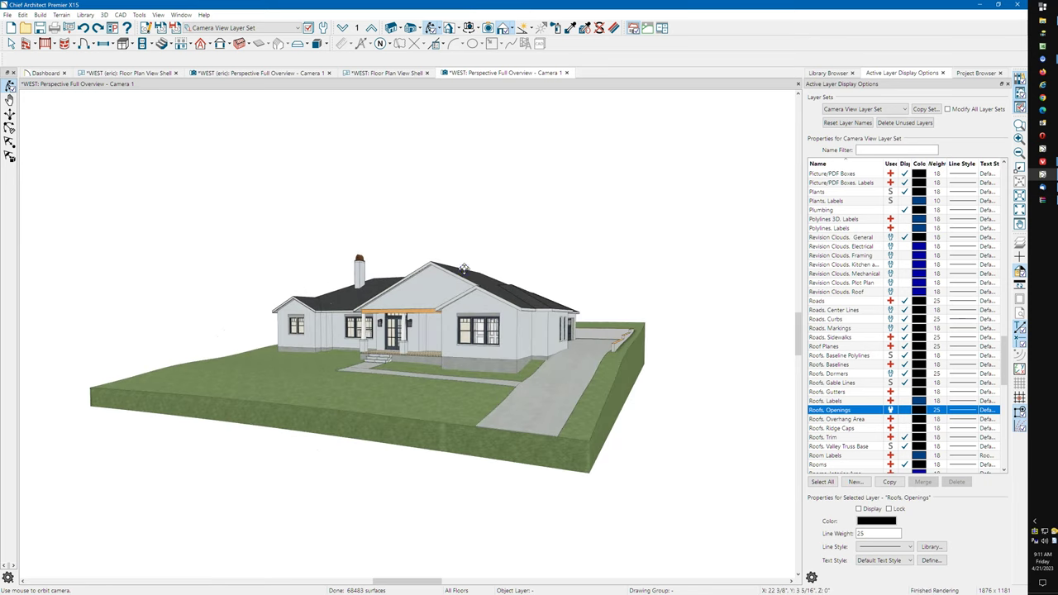
pyautogui.moveTo(464, 269); pyautogui.dragTo(419, 286)
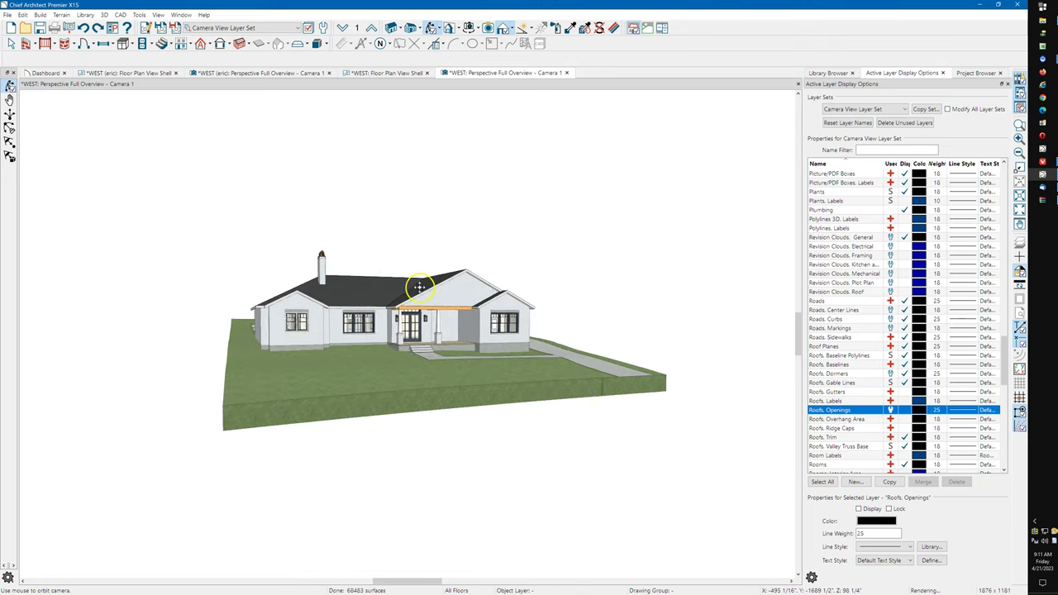
pyautogui.scroll(-1, 419, 287)
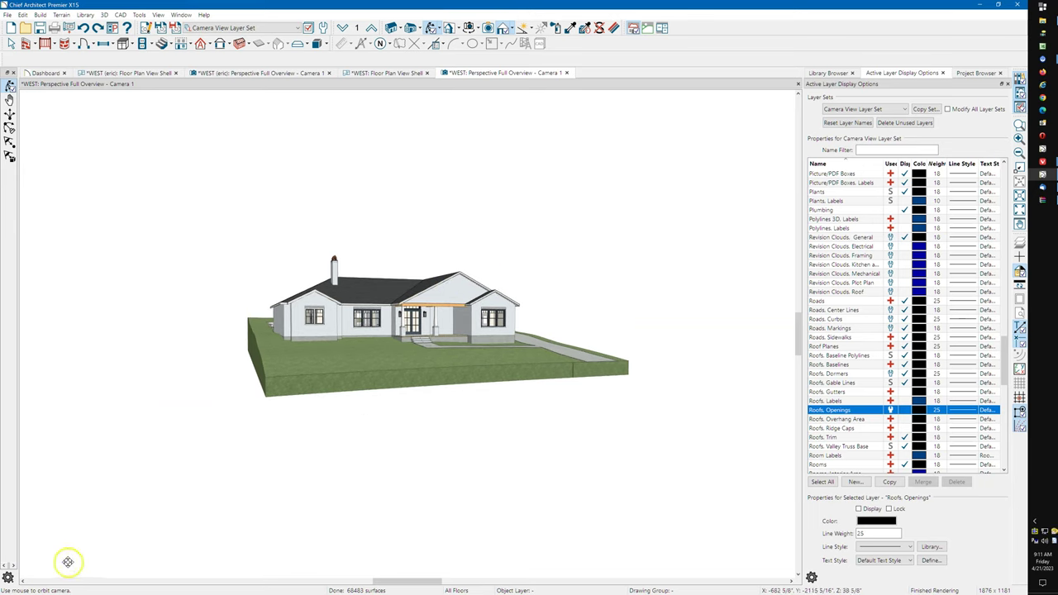